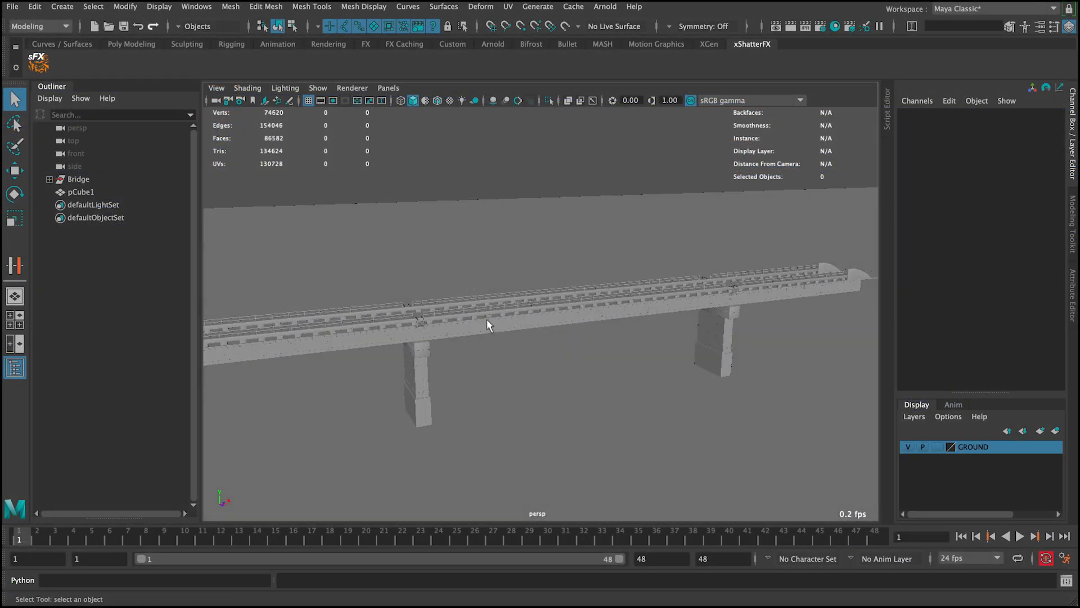
# Examine the bridge's brick fence, riveted metal plates and pillars from several angles, and clear the selection
pyautogui.click(487, 319)
pyautogui.keyDown('alt'); pyautogui.moveTo(488, 319); pyautogui.dragTo(561, 251); pyautogui.keyUp('alt')
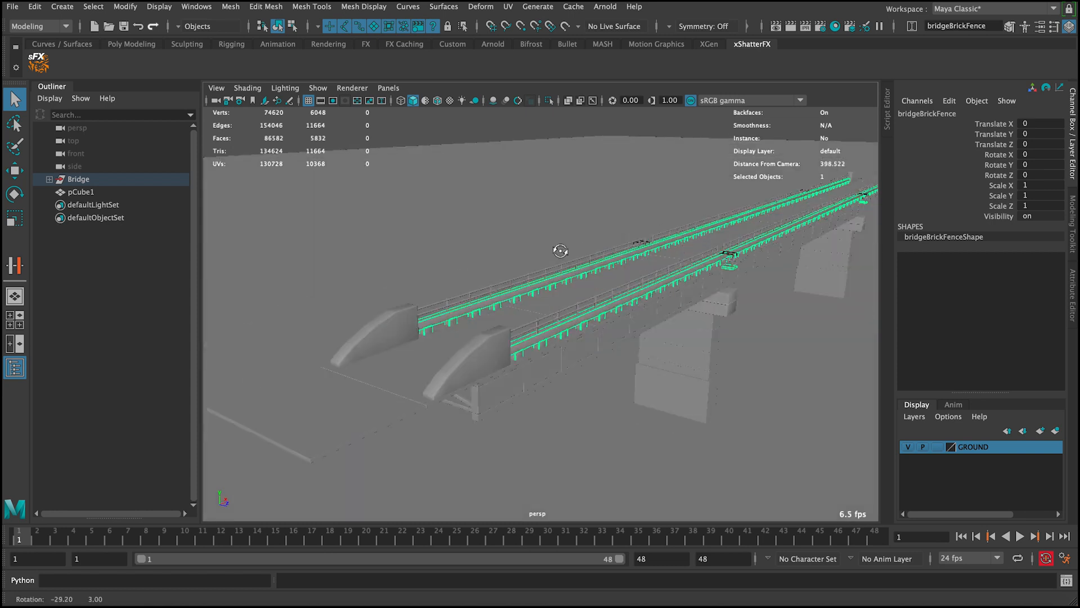
pyautogui.scroll(8, 560, 251)
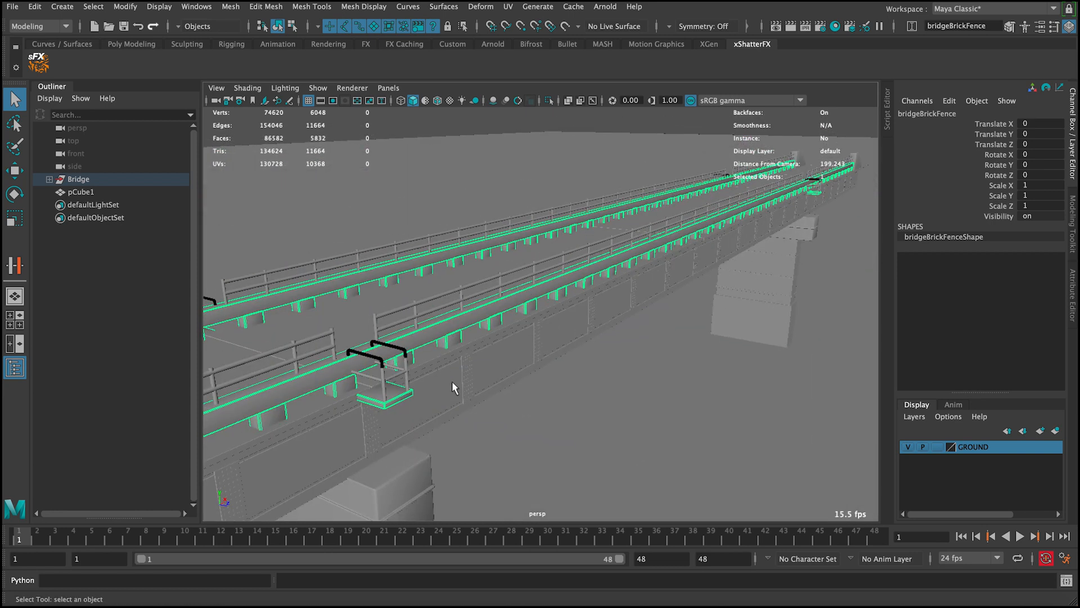
pyautogui.click(461, 350)
pyautogui.keyDown('alt'); pyautogui.moveTo(477, 299); pyautogui.dragTo(415, 285); pyautogui.keyUp('alt')
pyautogui.scroll(6, 513, 326)
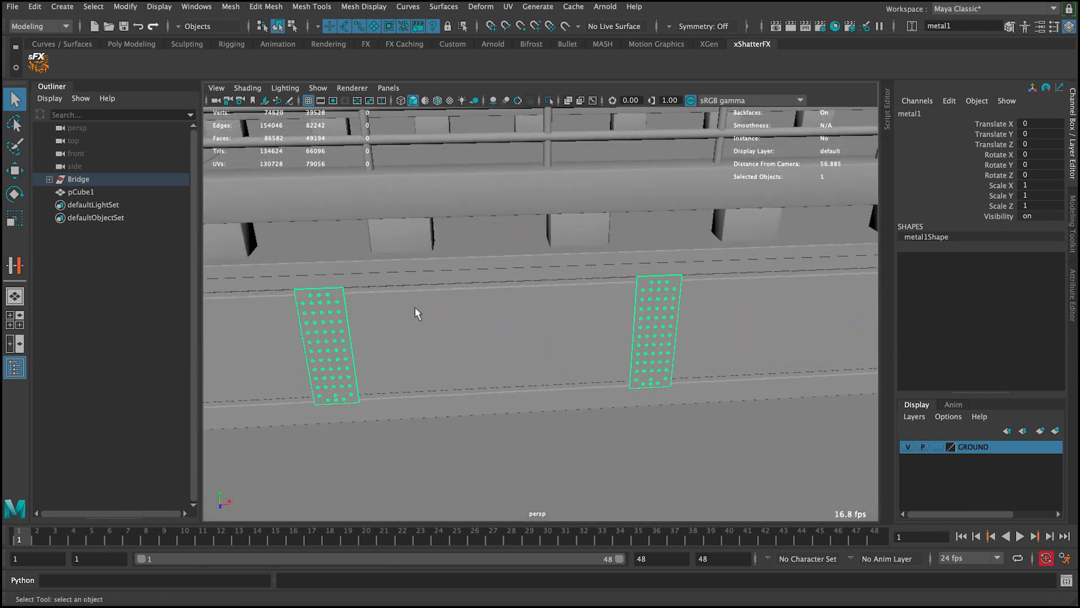
pyautogui.keyDown('alt'); pyautogui.moveTo(331, 293); pyautogui.dragTo(427, 306, button='middle'); pyautogui.keyUp('alt')
pyautogui.click(427, 305)
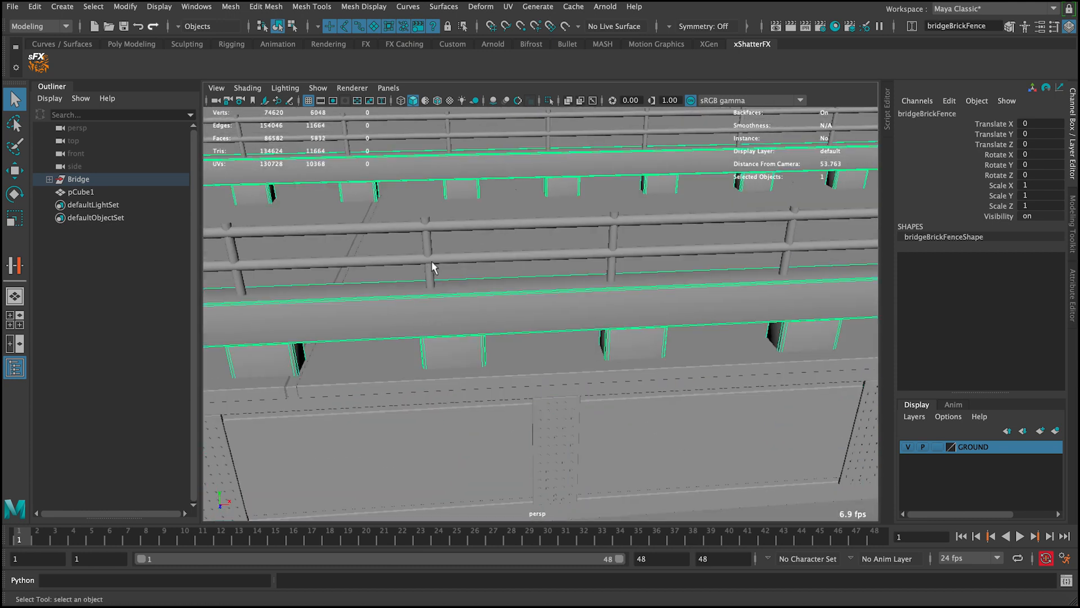
pyautogui.scroll(-5, 429, 245)
pyautogui.scroll(-6, 429, 251)
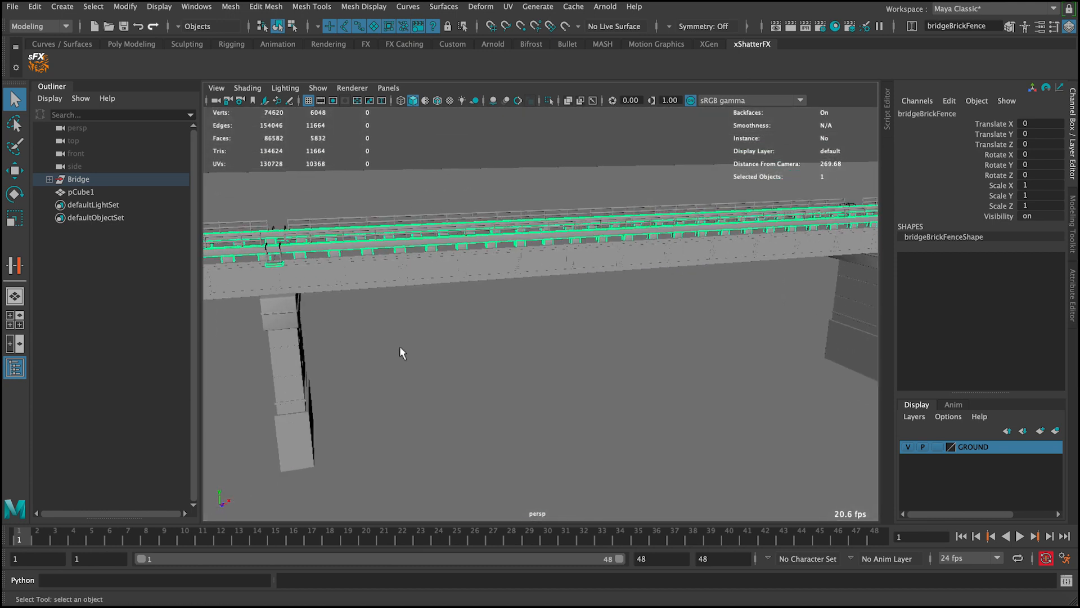
pyautogui.scroll(-2, 354, 300)
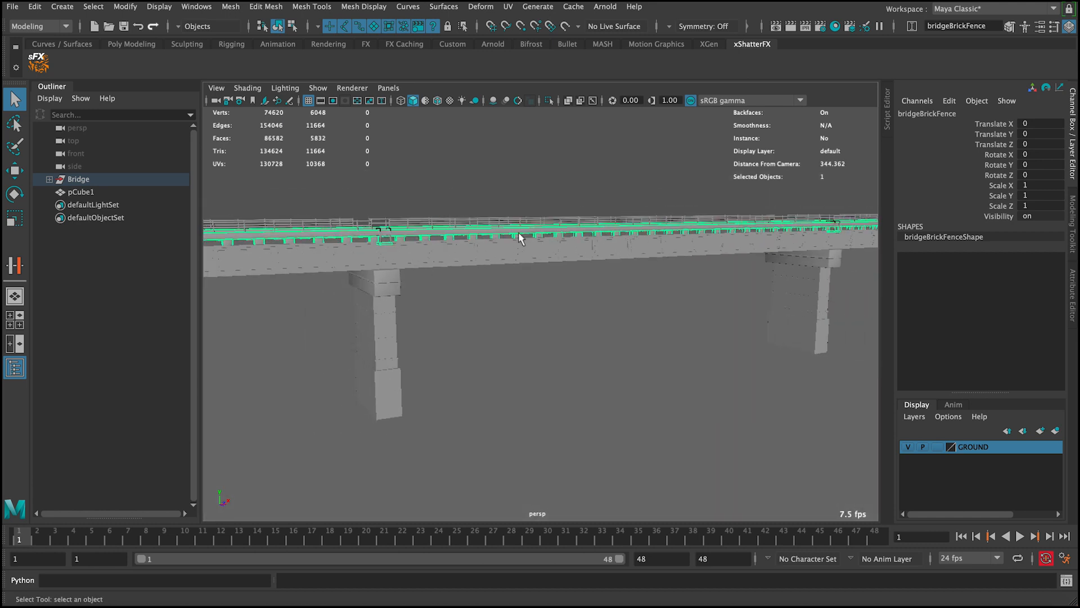
pyautogui.click(519, 186)
pyautogui.keyDown('alt'); pyautogui.moveTo(477, 252); pyautogui.dragTo(560, 256); pyautogui.keyUp('alt')
pyautogui.keyDown('alt'); pyautogui.moveTo(471, 246); pyautogui.dragTo(495, 245); pyautogui.keyUp('alt')
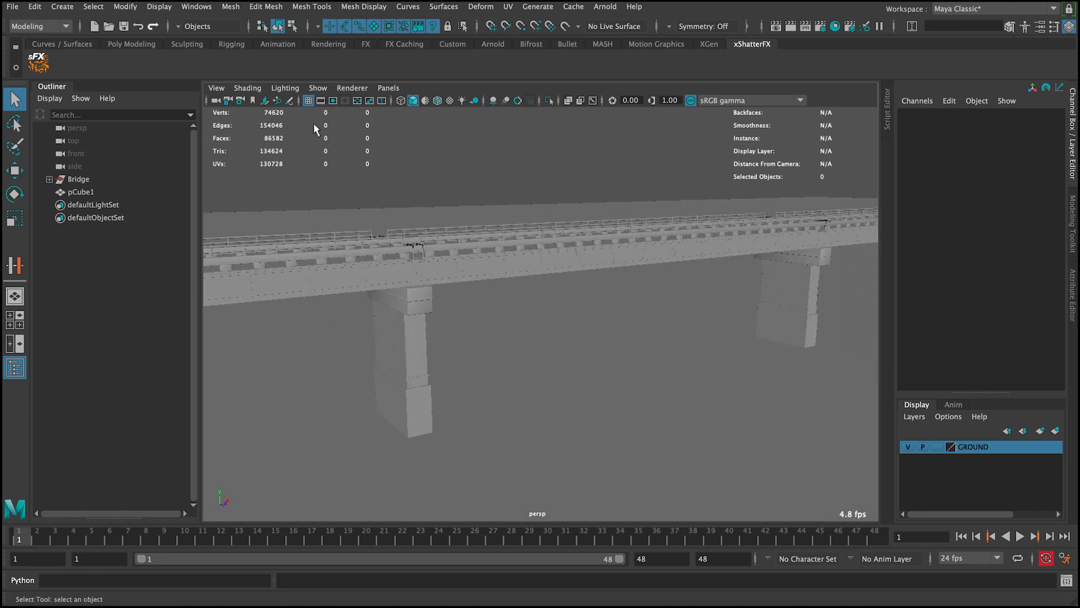
# Open the xShatter FX Simulation tool, move its window off the bridge, and show only the Poly Shattering Generator settings
pyautogui.click(38, 64)
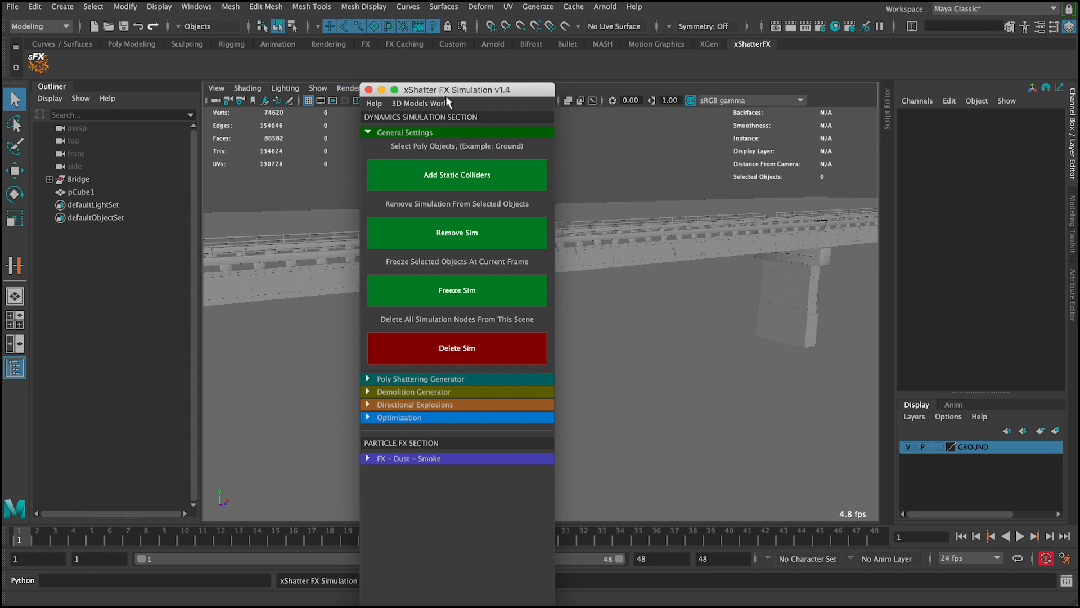
pyautogui.moveTo(433, 93); pyautogui.dragTo(876, 17)
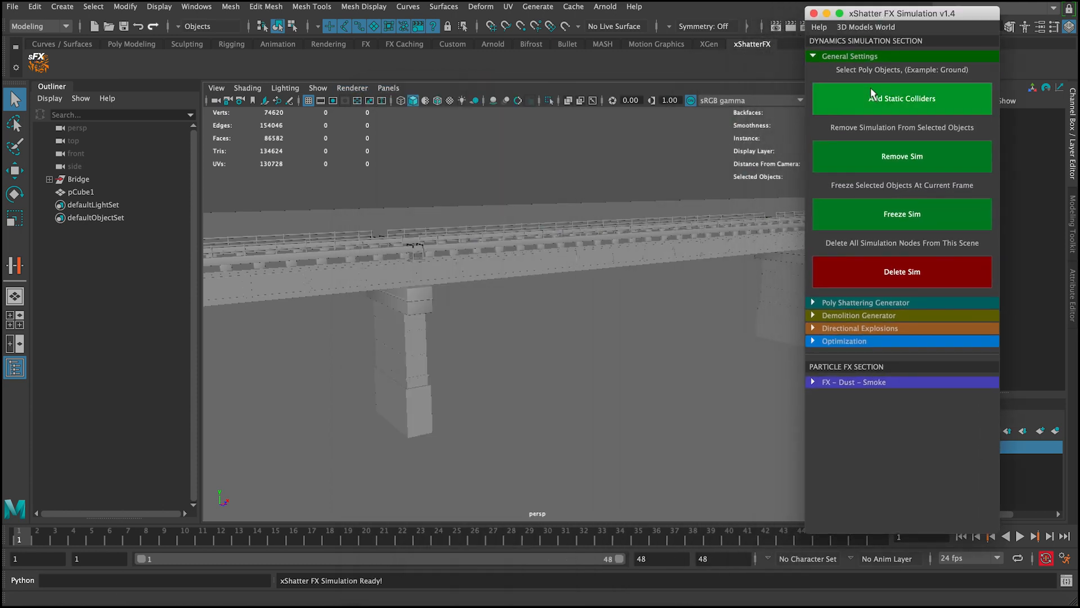
pyautogui.click(844, 58)
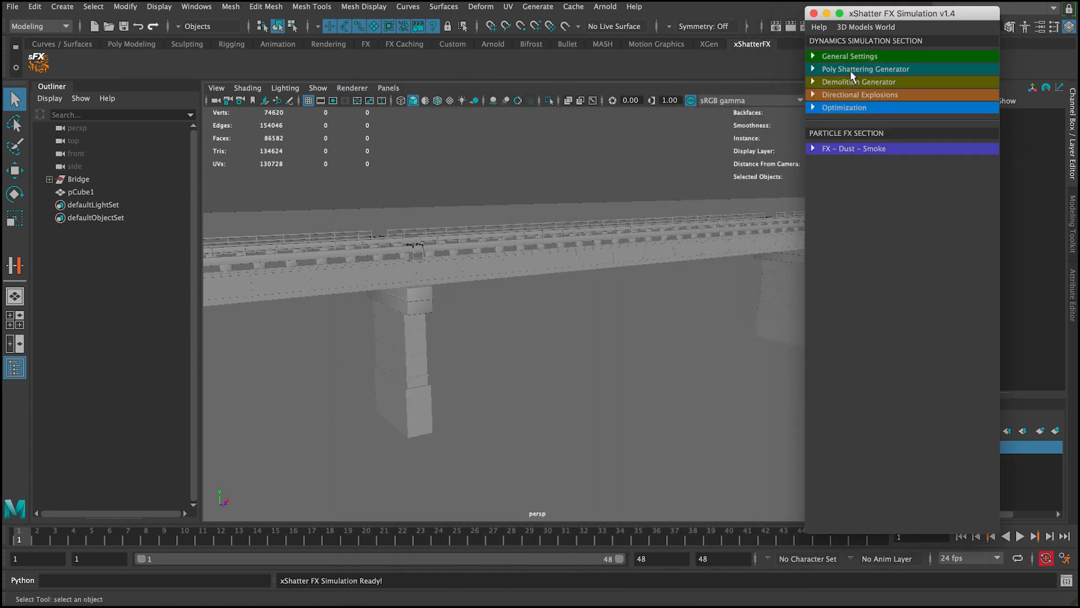
pyautogui.click(850, 69)
pyautogui.scroll(2, 610, 239)
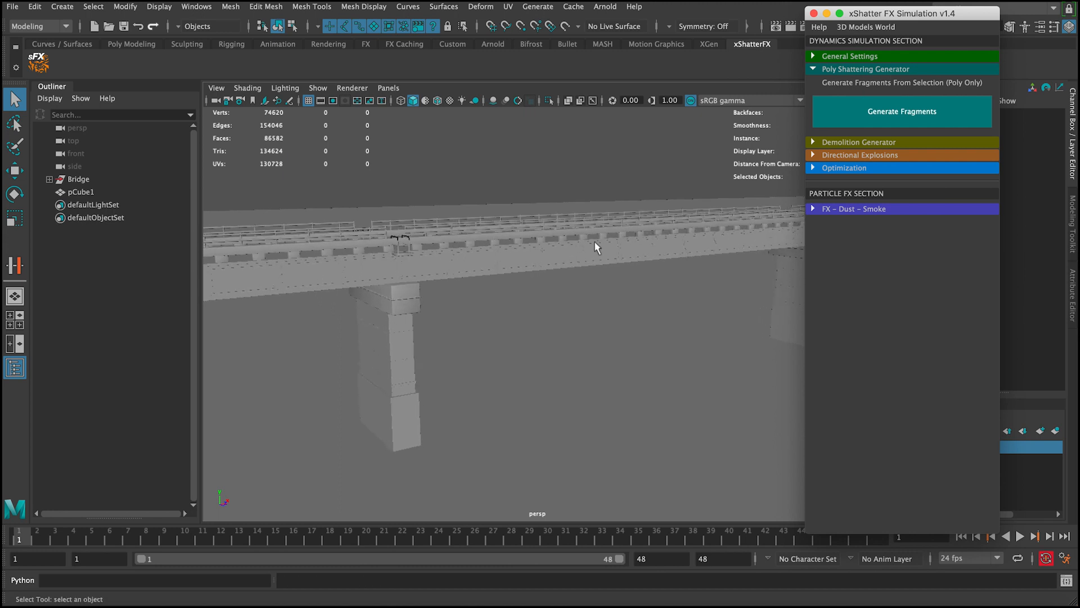
# Turn on Wireframe on Shaded for the viewport and look over the bridge's fence and side girder
pyautogui.click(250, 88)
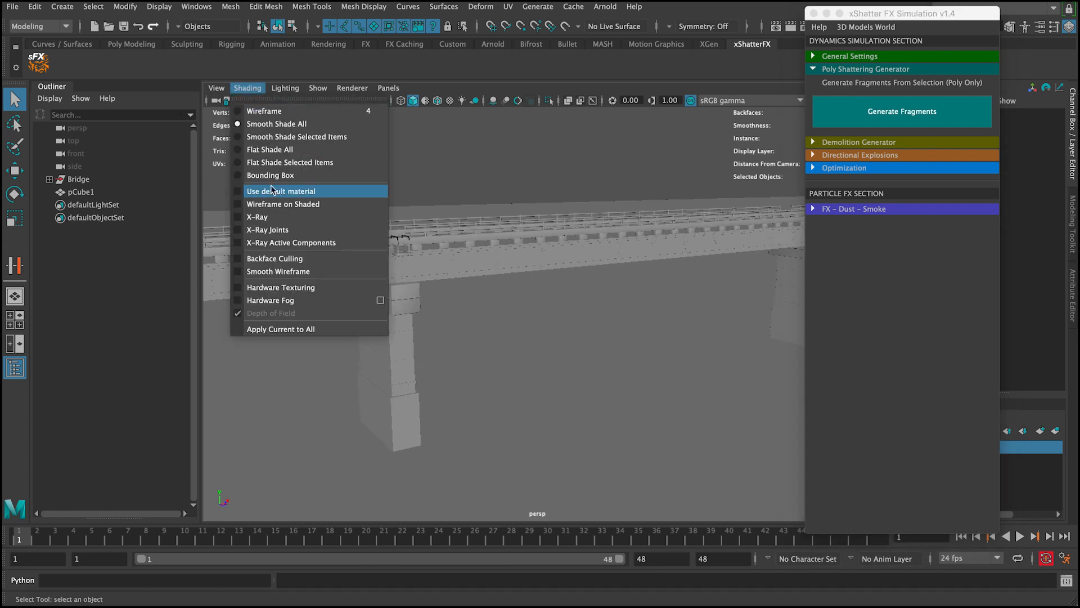
pyautogui.click(279, 204)
pyautogui.moveTo(437, 234)
pyautogui.keyDown('alt'); pyautogui.mouseDown(button='middle')
pyautogui.moveTo(495, 220)
pyautogui.moveTo(548, 241)
pyautogui.moveTo(571, 229)
pyautogui.moveTo(536, 255)
pyautogui.mouseUp(button='middle'); pyautogui.keyUp('alt')
pyautogui.click(721, 221)
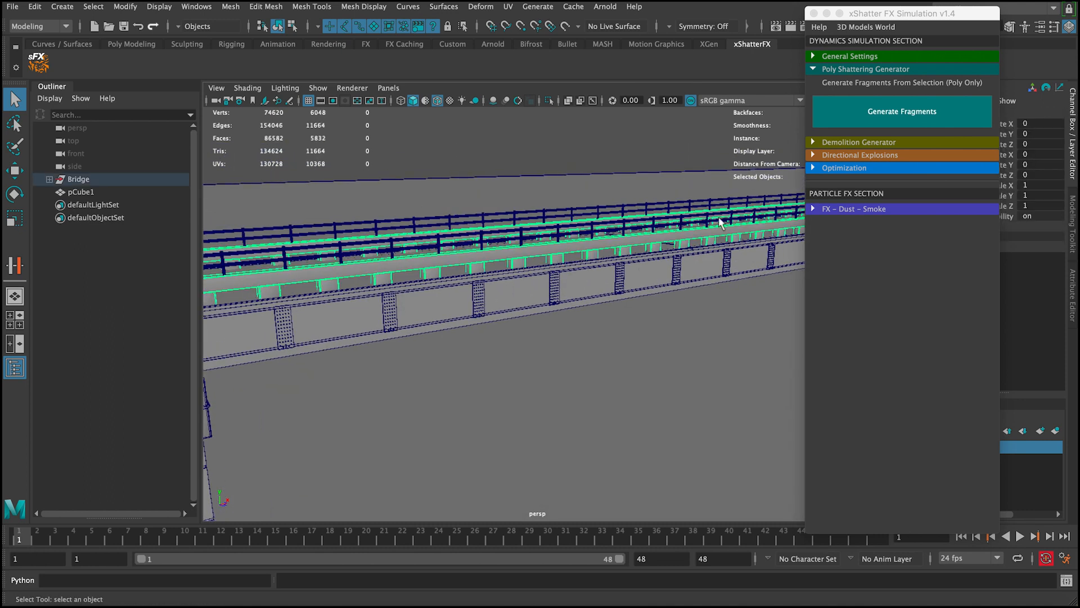
pyautogui.keyDown('alt'); pyautogui.moveTo(521, 319); pyautogui.dragTo(415, 277); pyautogui.keyUp('alt')
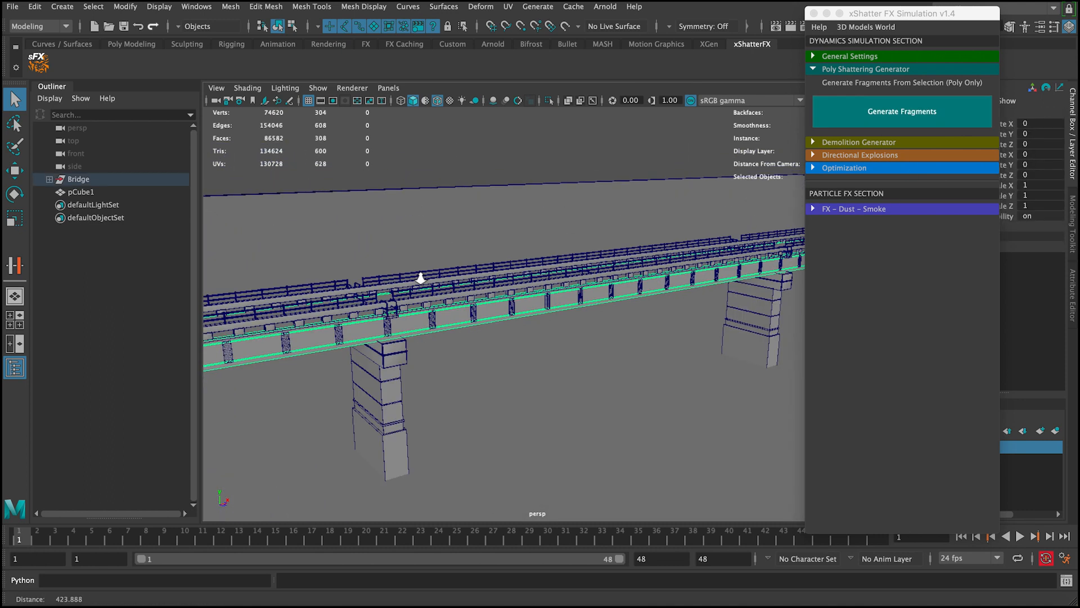
pyautogui.keyDown('alt'); pyautogui.moveTo(460, 316); pyautogui.dragTo(434, 307); pyautogui.keyUp('alt')
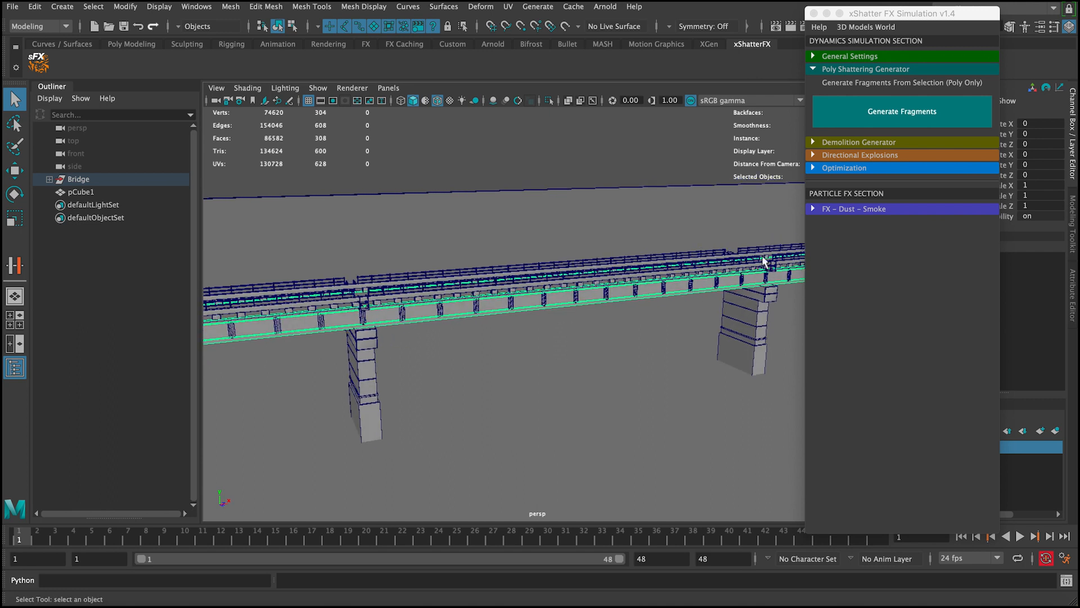
# Generate fragments from the whole near bridge pillar
pyautogui.keyDown('alt'); pyautogui.moveTo(528, 282); pyautogui.dragTo(364, 202, button='middle'); pyautogui.keyUp('alt')
pyautogui.keyDown('alt'); pyautogui.moveTo(364, 202); pyautogui.dragTo(480, 309, button='right'); pyautogui.keyUp('alt')
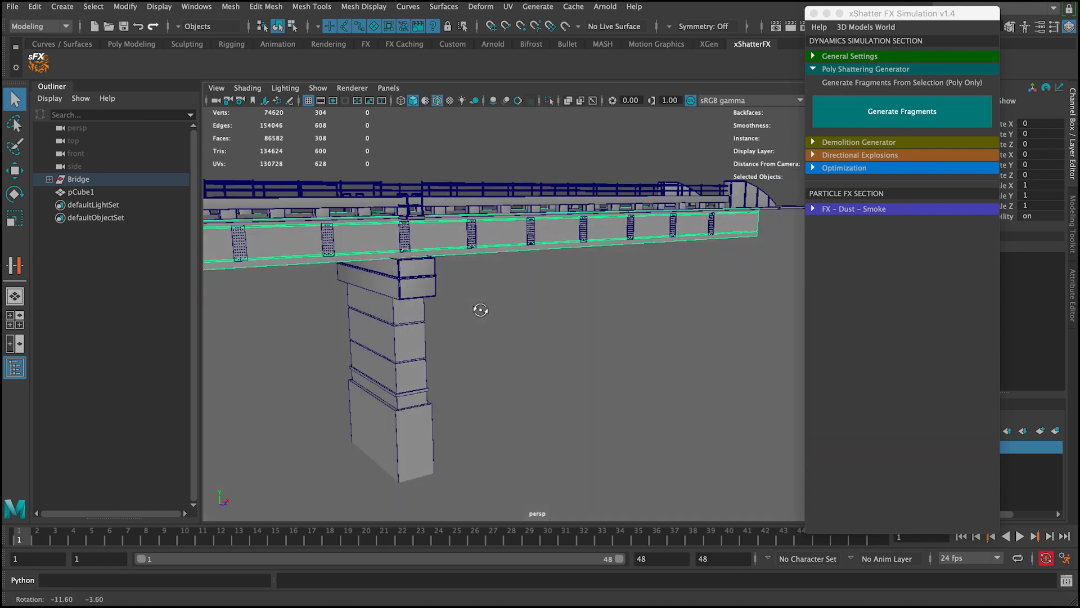
pyautogui.click(417, 267)
pyautogui.keyDown('alt'); pyautogui.moveTo(412, 276); pyautogui.dragTo(519, 270, button='middle'); pyautogui.keyUp('alt')
pyautogui.keyDown('alt'); pyautogui.moveTo(519, 270); pyautogui.dragTo(501, 236); pyautogui.keyUp('alt')
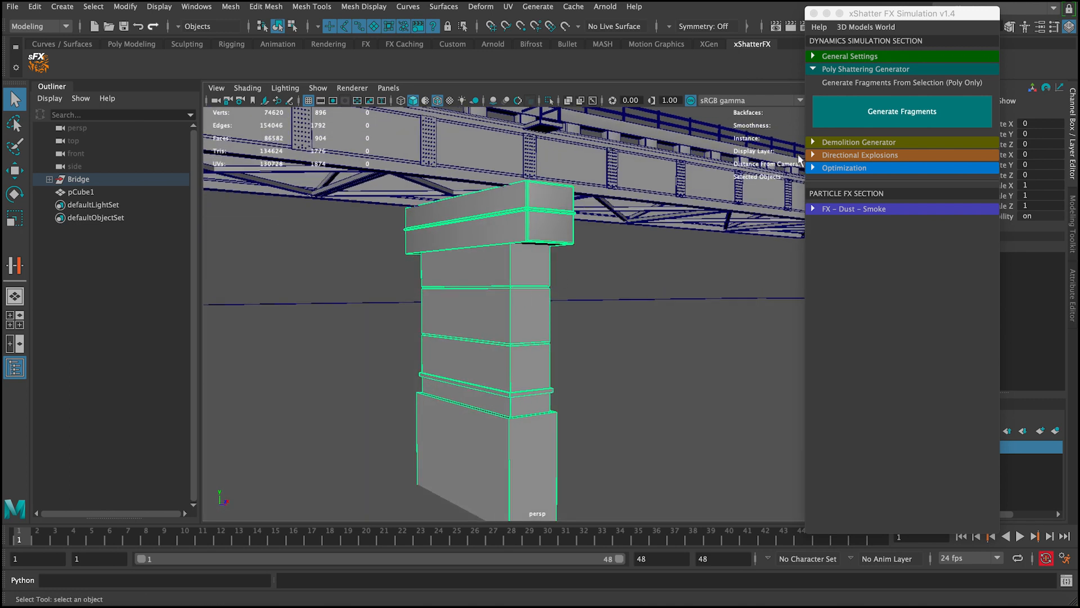
pyautogui.click(913, 111)
# Shatter the pillar's cap block, and shatter one of the cap's pieces again
pyautogui.click(509, 225)
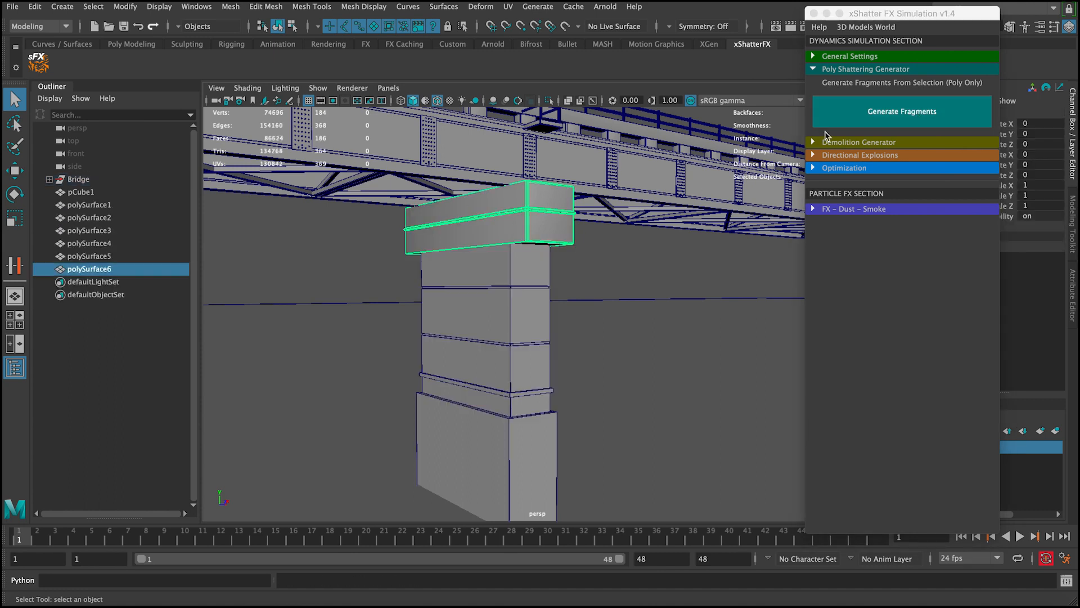
pyautogui.click(844, 116)
pyautogui.click(555, 232)
pyautogui.click(918, 119)
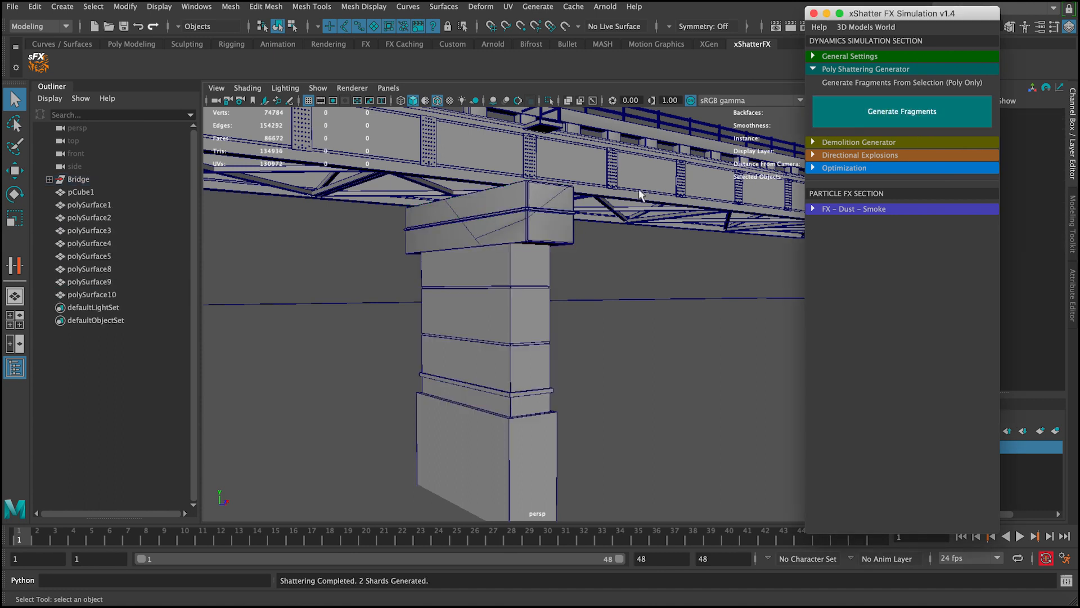
# Generate fragments from the cap pieces and the pillar shaft together
pyautogui.click(521, 212)
pyautogui.keyDown('shift'); pyautogui.click(522, 232); pyautogui.keyUp('shift')
pyautogui.click(462, 289)
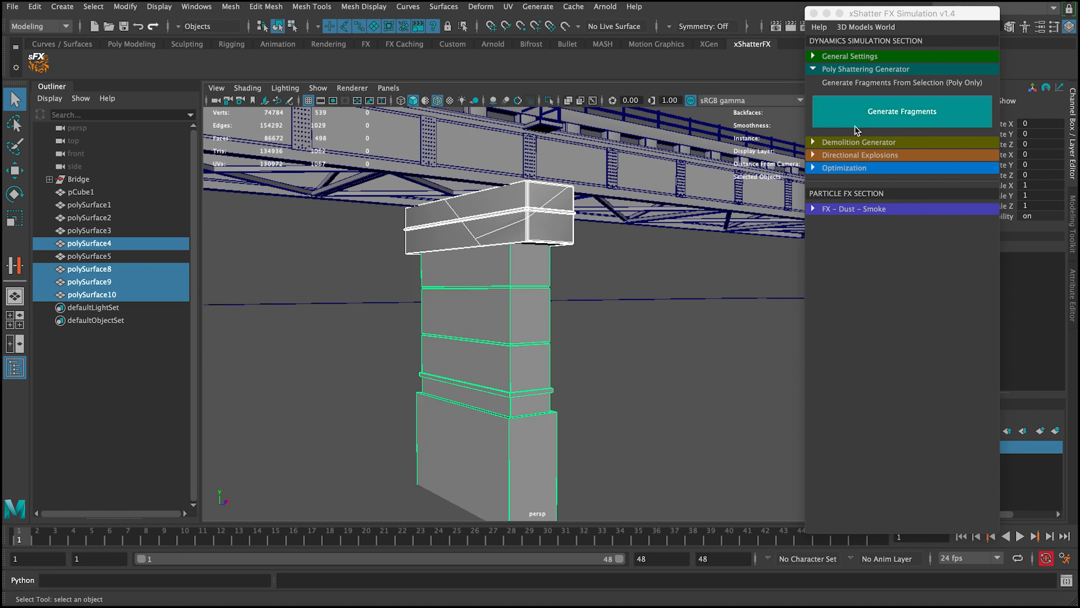
pyautogui.click(902, 112)
# Shatter all the pieces around the joint between the pillar's cap and shaft
pyautogui.keyDown('alt'); pyautogui.moveTo(458, 270); pyautogui.dragTo(395, 266); pyautogui.keyUp('alt')
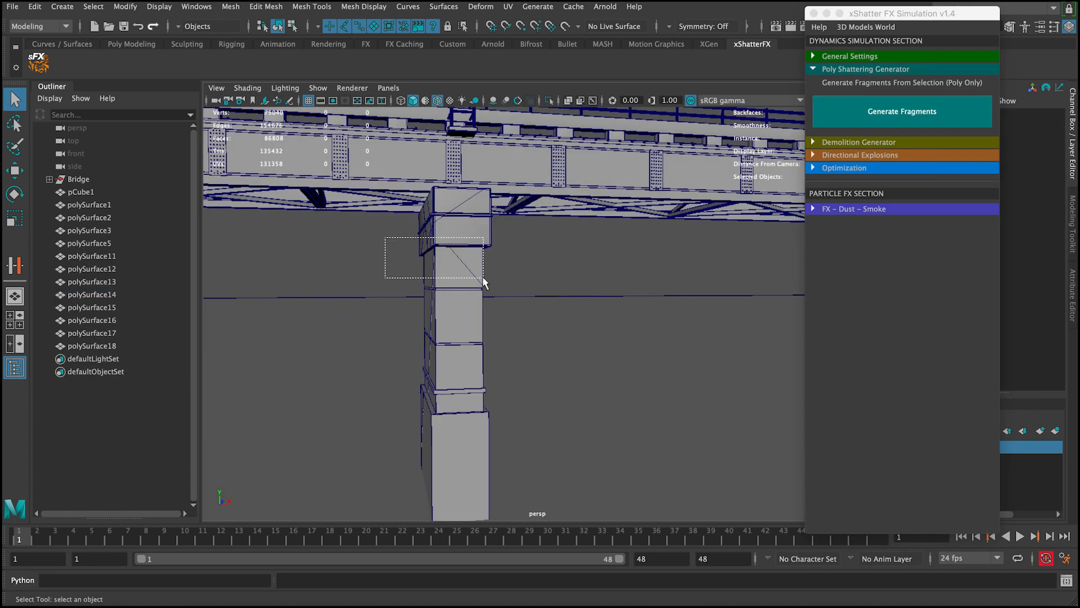
pyautogui.moveTo(484, 278); pyautogui.dragTo(485, 279)
pyautogui.keyDown('alt'); pyautogui.moveTo(485, 279); pyautogui.dragTo(552, 274); pyautogui.keyUp('alt')
pyautogui.click(912, 118)
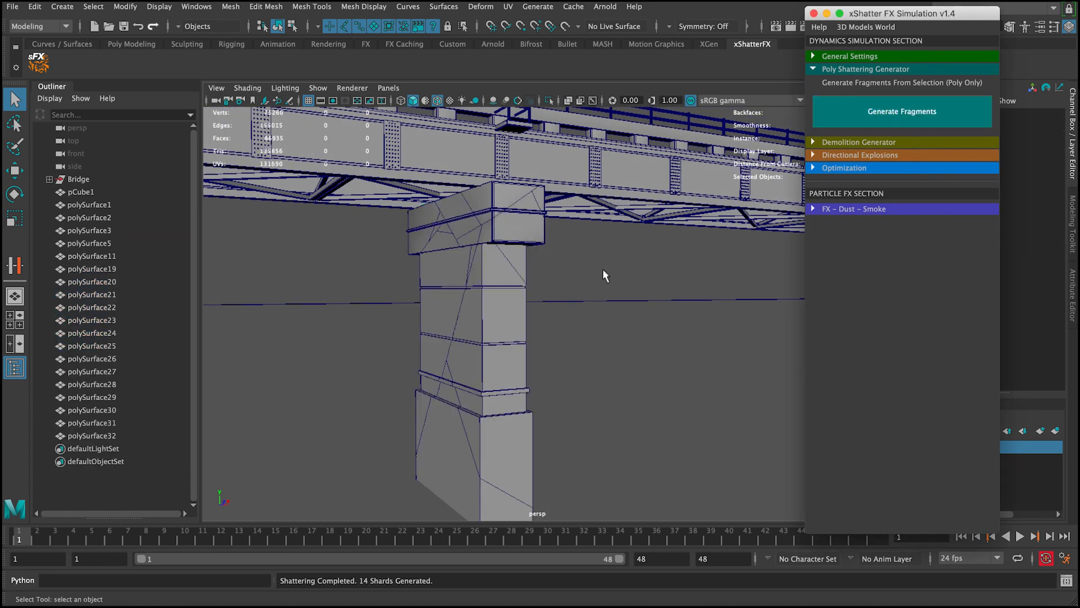
# Shatter the upper shaft piece and the large corner piece of the shaft into further fragments
pyautogui.click(449, 282)
pyautogui.click(900, 112)
pyautogui.click(494, 285)
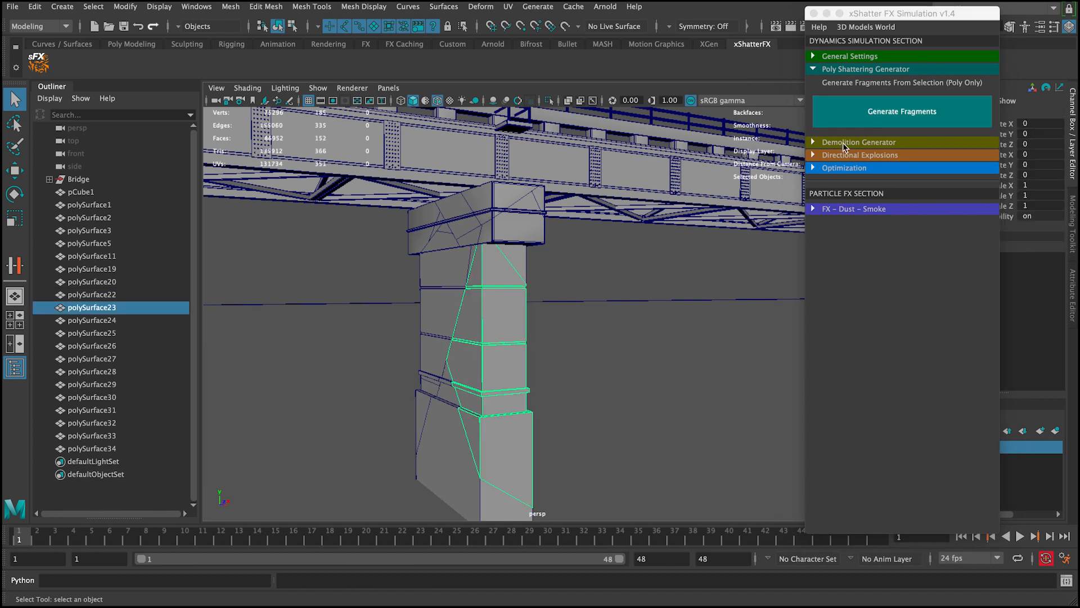
pyautogui.click(901, 112)
# Try moving the cap's corner fragment away from the pillar, and undo the move
pyautogui.keyDown('alt'); pyautogui.moveTo(448, 308); pyautogui.dragTo(477, 315); pyautogui.keyUp('alt')
pyautogui.press('w')
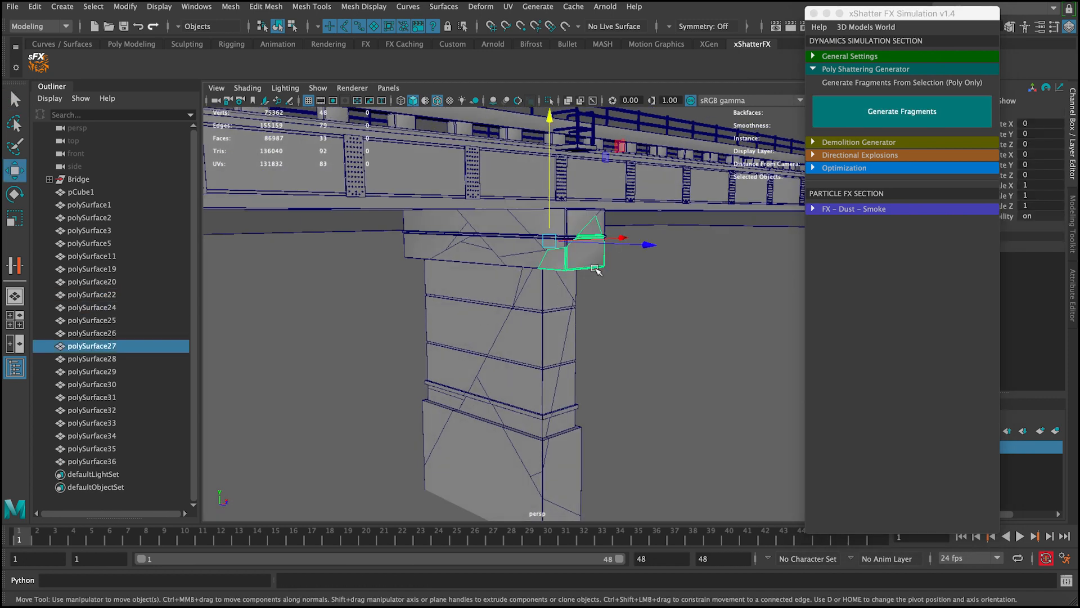
pyautogui.moveTo(614, 244); pyautogui.dragTo(703, 270)
pyautogui.keyDown('alt'); pyautogui.moveTo(702, 271); pyautogui.dragTo(544, 289); pyautogui.keyUp('alt')
pyautogui.hotkey('ctrl', 'z')
pyautogui.press('q')
# Shatter the group of pieces across the upper shaft, and shatter one more piece of that area
pyautogui.moveTo(425, 286); pyautogui.dragTo(551, 326)
pyautogui.click(924, 113)
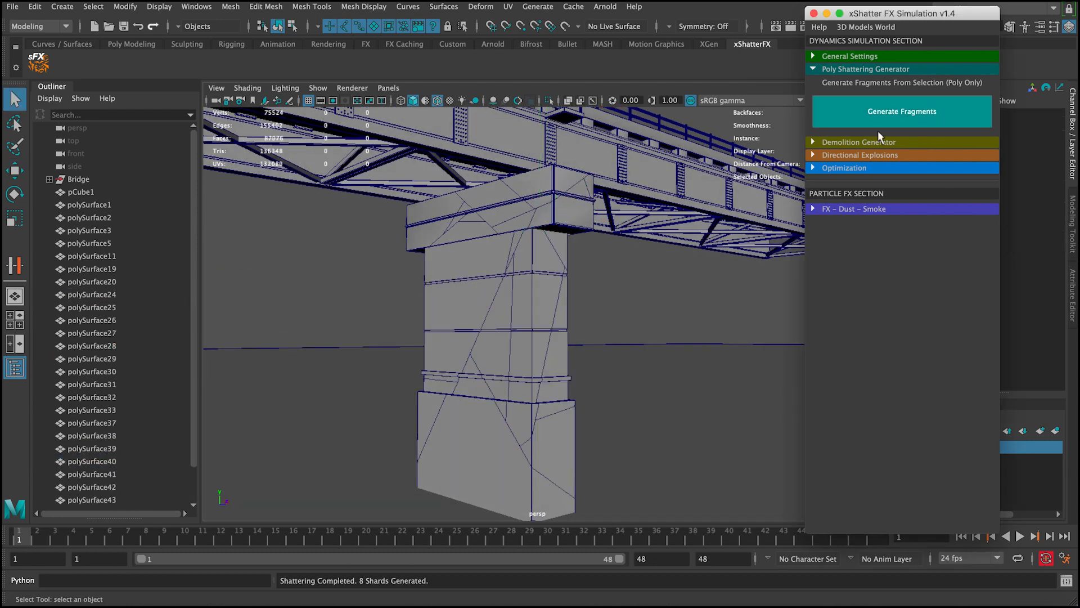
pyautogui.click(450, 297)
pyautogui.click(821, 115)
# Generate further fragments from the shaft and cap pieces on the pillar's opposite side
pyautogui.keyDown('alt'); pyautogui.moveTo(540, 281); pyautogui.dragTo(313, 309); pyautogui.keyUp('alt')
pyautogui.click(472, 298)
pyautogui.click(874, 120)
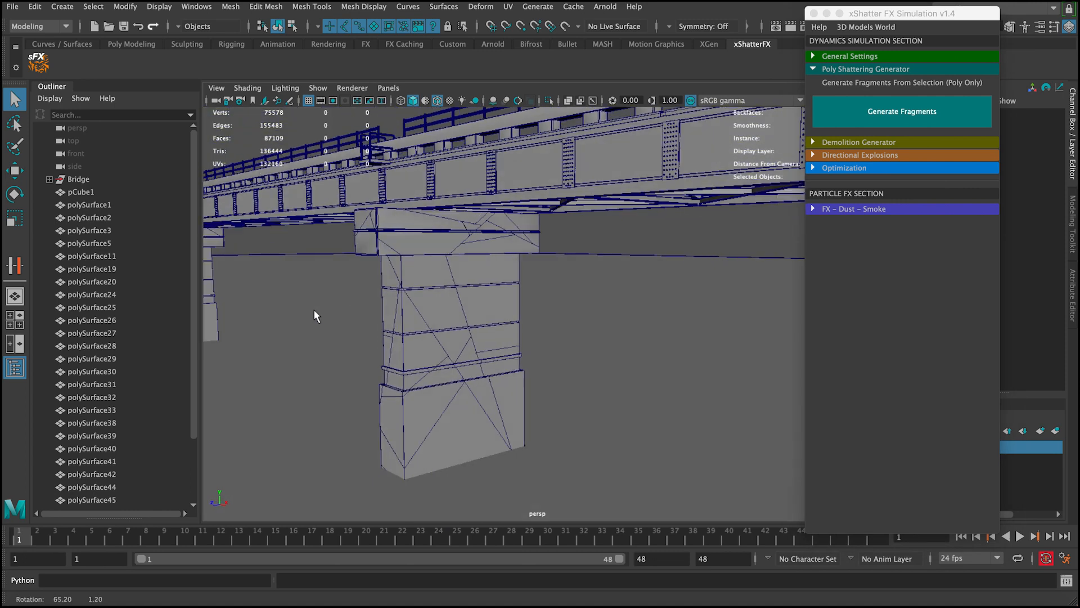
pyautogui.click(419, 259)
pyautogui.click(825, 121)
pyautogui.keyDown('alt'); pyautogui.moveTo(451, 321); pyautogui.dragTo(433, 310); pyautogui.keyUp('alt')
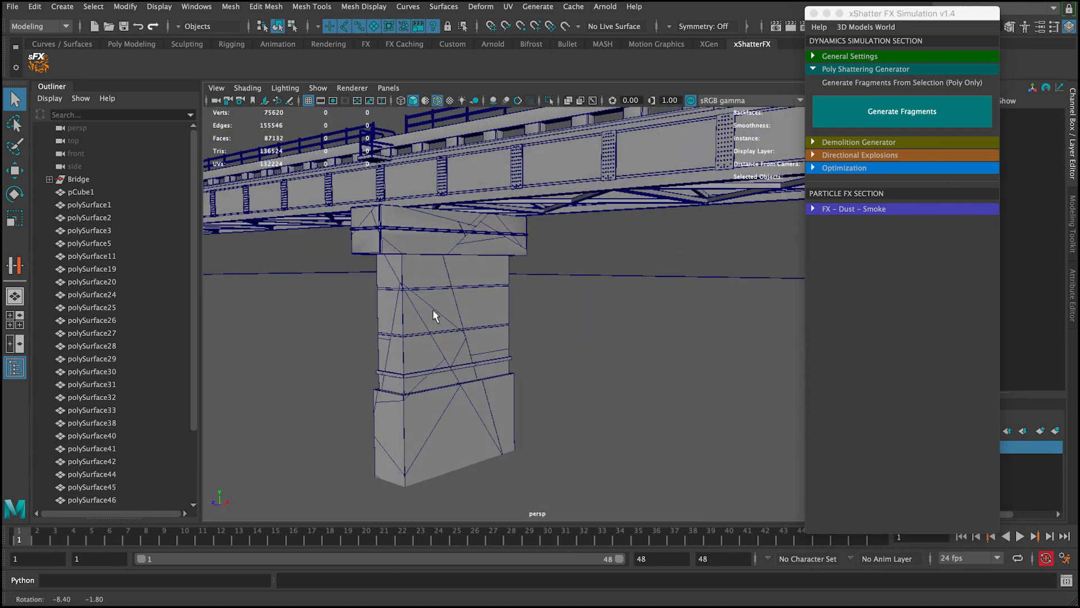
pyautogui.click(428, 233)
pyautogui.click(869, 126)
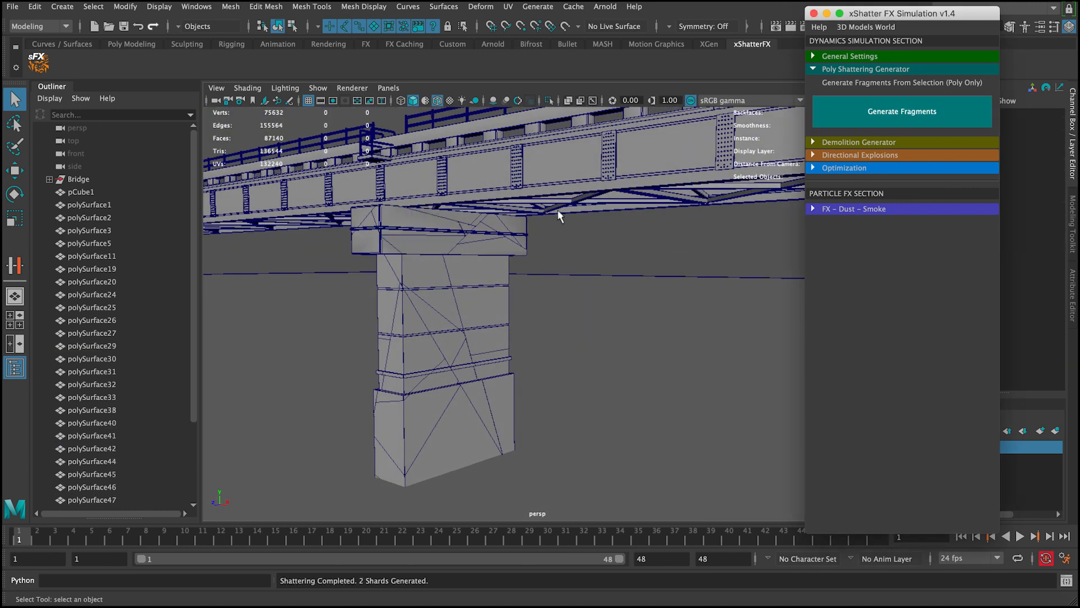
# Try moving one cap fragment out of the pillar and check the shattered pillar from around it
pyautogui.click(437, 248)
pyautogui.press('w')
pyautogui.moveTo(468, 233); pyautogui.dragTo(531, 235)
pyautogui.keyDown('alt'); pyautogui.moveTo(531, 235); pyautogui.dragTo(583, 256); pyautogui.keyUp('alt')
pyautogui.keyDown('alt'); pyautogui.moveTo(556, 299); pyautogui.dragTo(478, 268, button='right'); pyautogui.keyUp('alt')
pyautogui.keyDown('alt'); pyautogui.moveTo(477, 268); pyautogui.dragTo(498, 239); pyautogui.keyUp('alt')
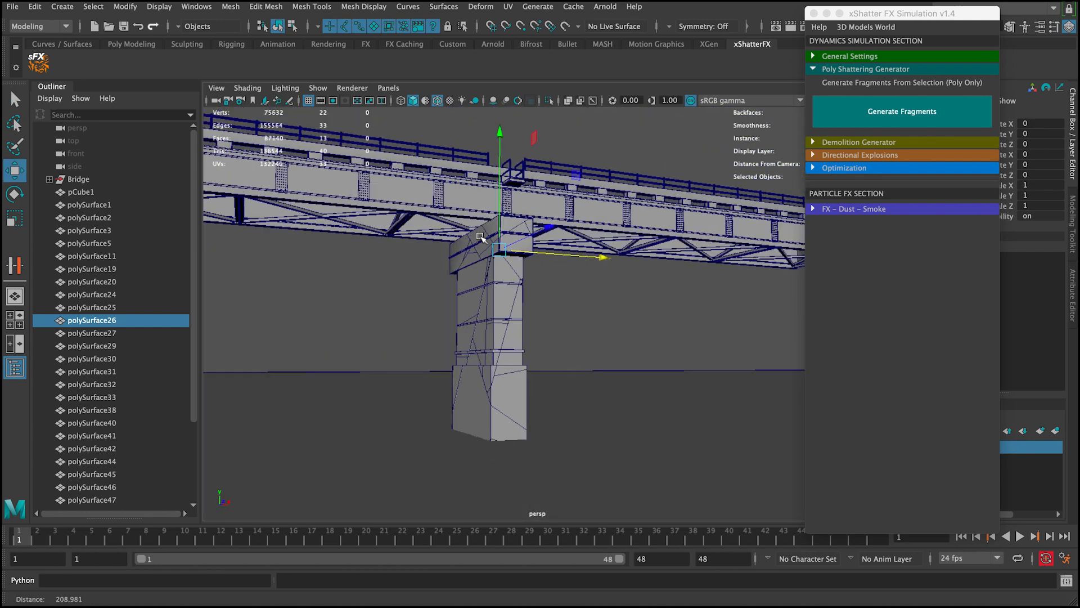
pyautogui.keyDown('alt'); pyautogui.moveTo(498, 238); pyautogui.dragTo(450, 240, button='right'); pyautogui.keyUp('alt')
pyautogui.keyDown('alt'); pyautogui.moveTo(450, 240); pyautogui.dragTo(341, 290); pyautogui.keyUp('alt')
pyautogui.press('q')
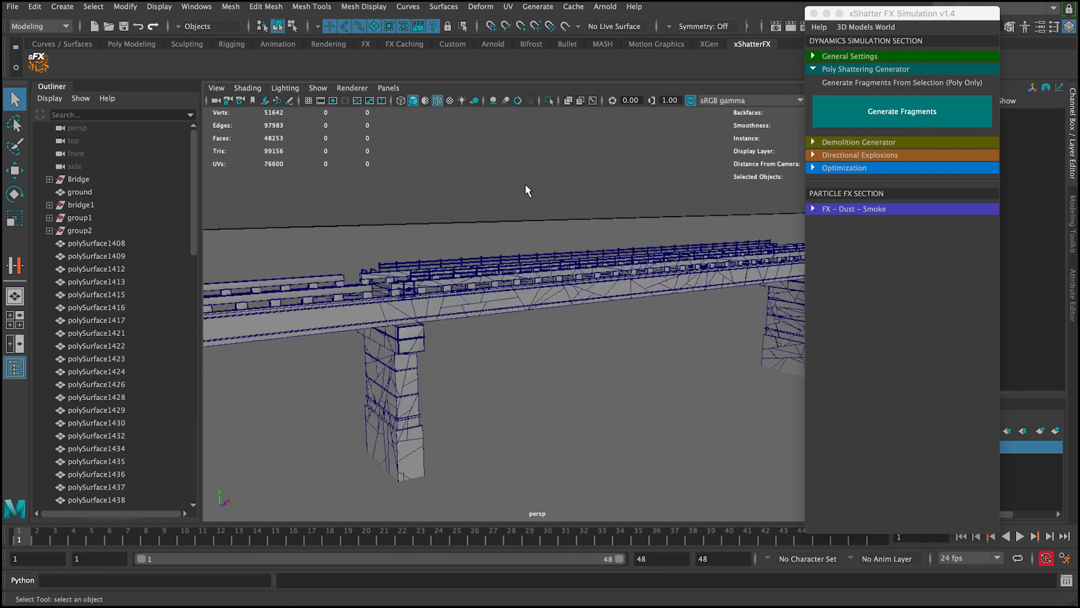
# Examine the fully shattered bridge and a girder fragment, with the xShatter FX window shifted clear of the viewport
pyautogui.keyDown('alt'); pyautogui.moveTo(525, 184); pyautogui.dragTo(516, 218); pyautogui.keyUp('alt')
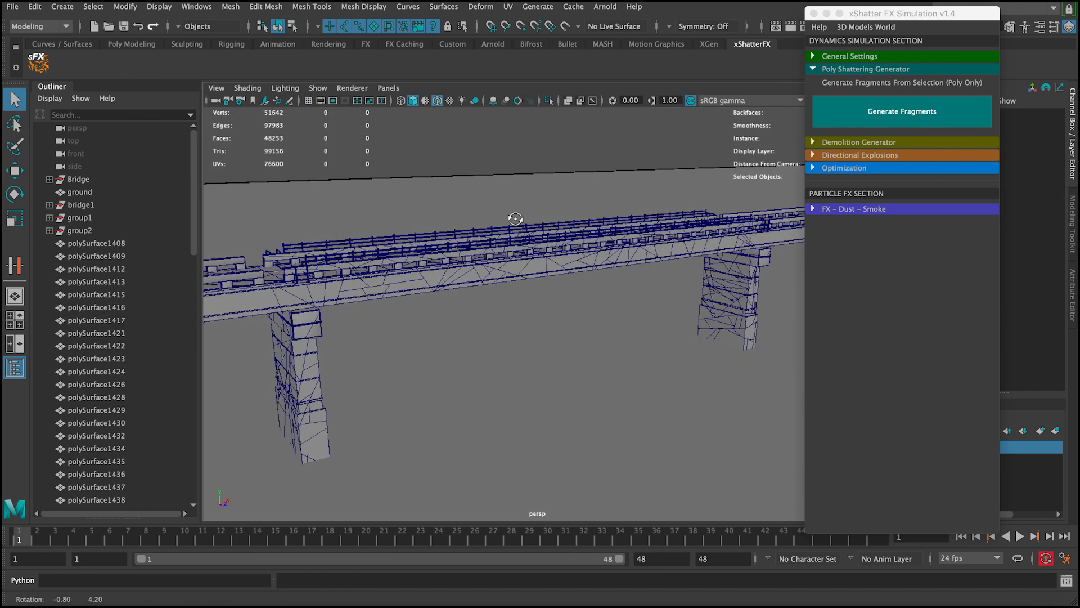
pyautogui.keyDown('alt'); pyautogui.moveTo(340, 319); pyautogui.dragTo(562, 262); pyautogui.keyUp('alt')
pyautogui.click(422, 294)
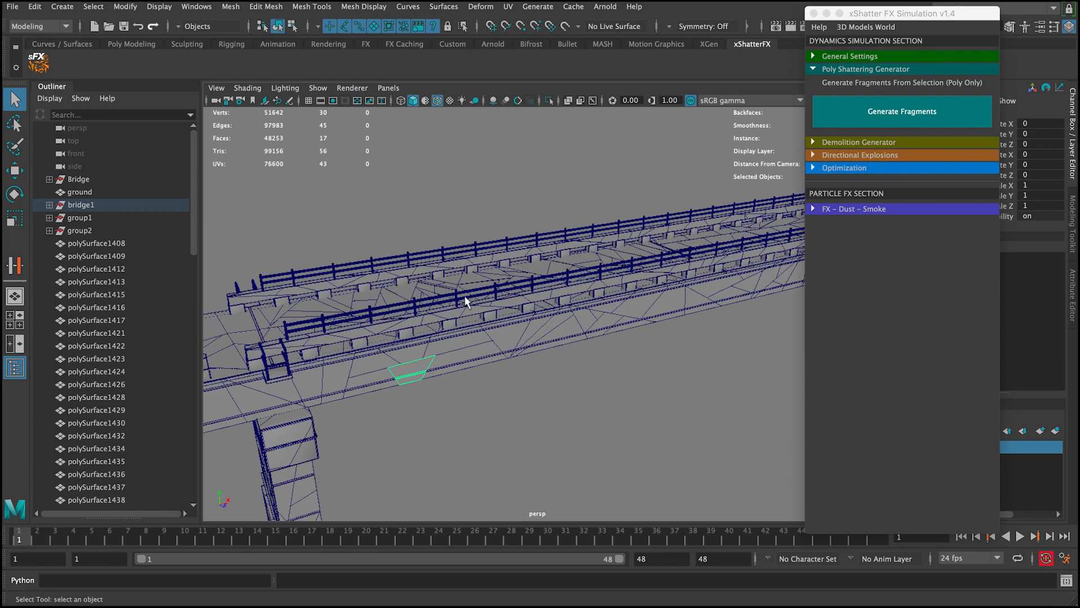
pyautogui.moveTo(852, 18); pyautogui.dragTo(923, 18)
pyautogui.scroll(-5, 545, 201)
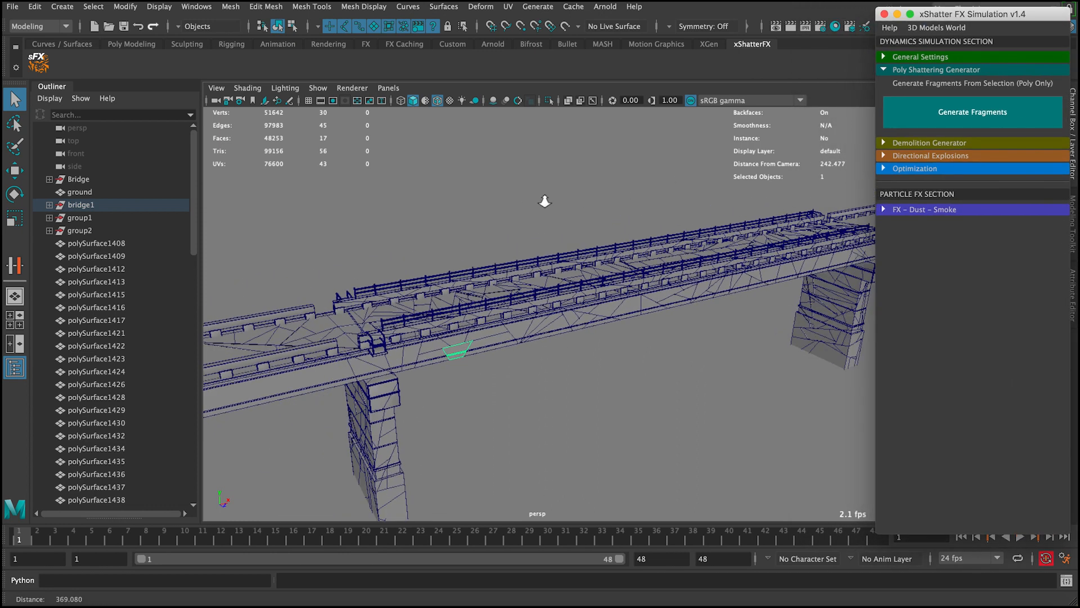
pyautogui.keyDown('alt'); pyautogui.moveTo(545, 201); pyautogui.dragTo(511, 181); pyautogui.keyUp('alt')
pyautogui.scroll(3, 512, 206)
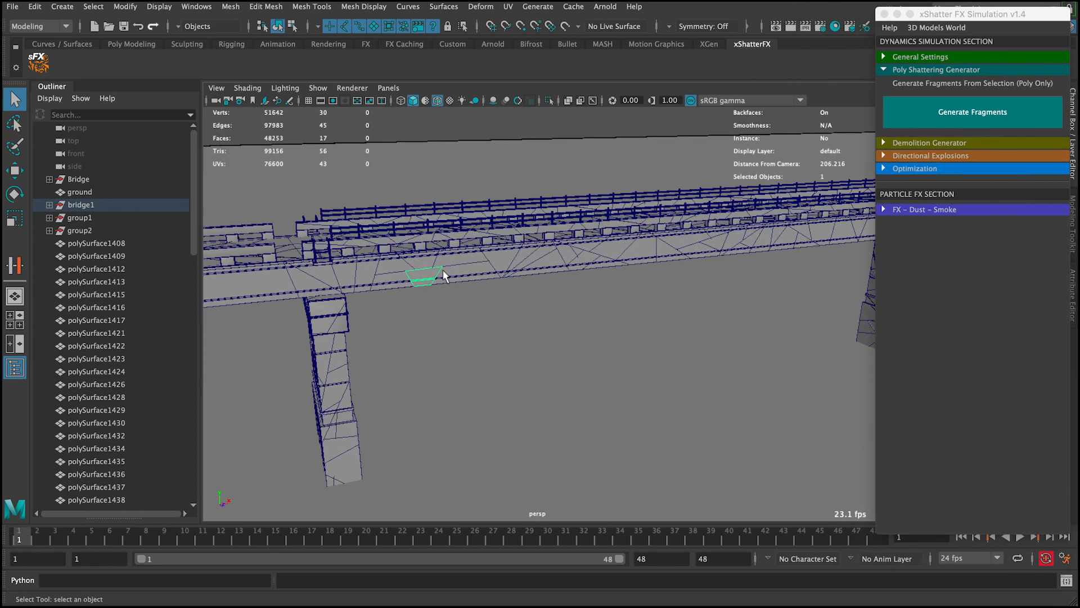
# Check where the pivots of the selected girder fragment and a support block beneath the railing lie relative to the bridge
pyautogui.press('w')
pyautogui.keyDown('alt'); pyautogui.moveTo(504, 239); pyautogui.dragTo(523, 232); pyautogui.keyUp('alt')
pyautogui.scroll(5, 495, 214)
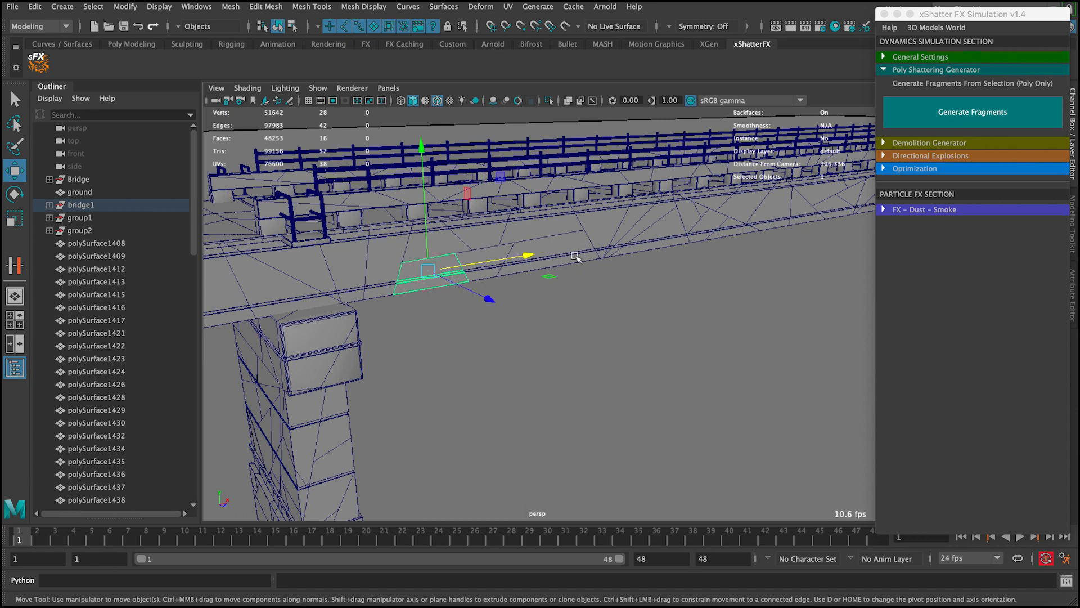
pyautogui.keyDown('alt'); pyautogui.moveTo(650, 235); pyautogui.dragTo(636, 253); pyautogui.keyUp('alt')
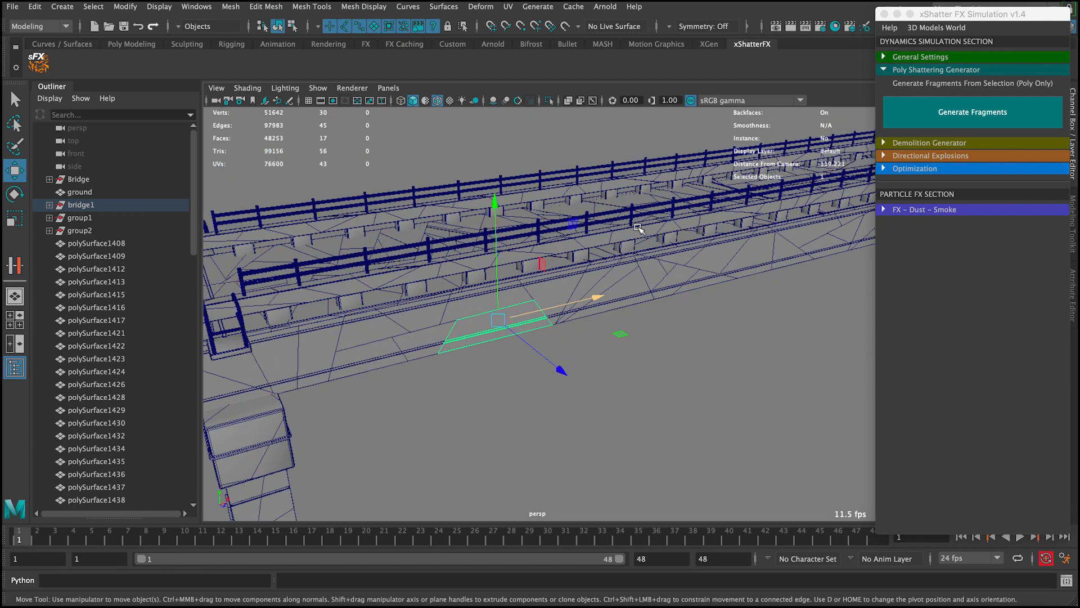
pyautogui.keyDown('alt'); pyautogui.moveTo(535, 226); pyautogui.dragTo(581, 224, button='right'); pyautogui.keyUp('alt')
pyautogui.keyDown('alt'); pyautogui.moveTo(524, 232); pyautogui.dragTo(584, 211, button='middle'); pyautogui.keyUp('alt')
pyautogui.click(523, 236)
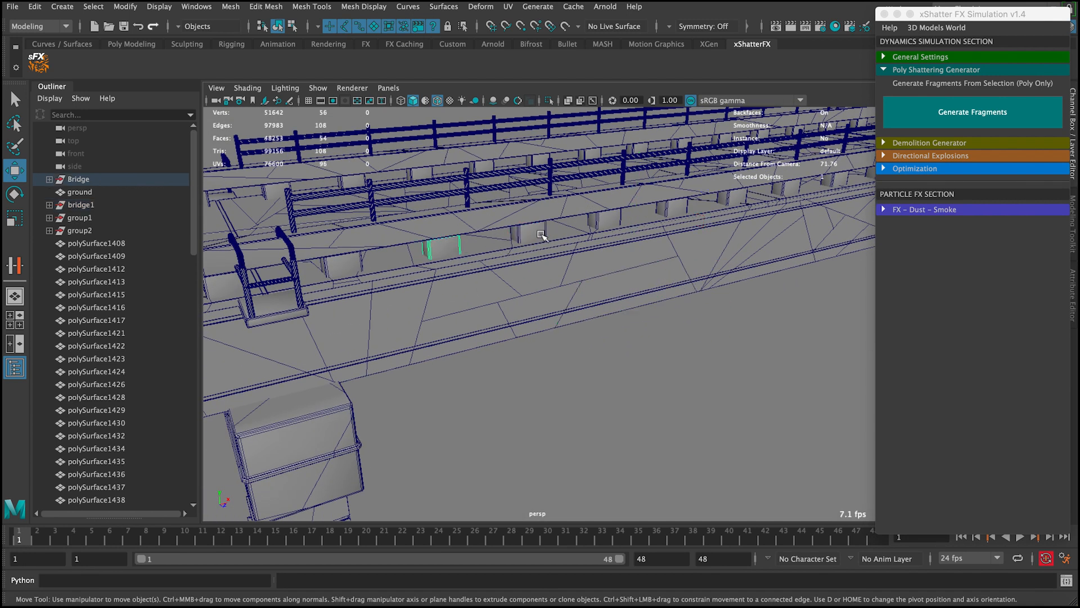
pyautogui.keyDown('alt'); pyautogui.moveTo(621, 256); pyautogui.dragTo(511, 169, button='right'); pyautogui.keyUp('alt')
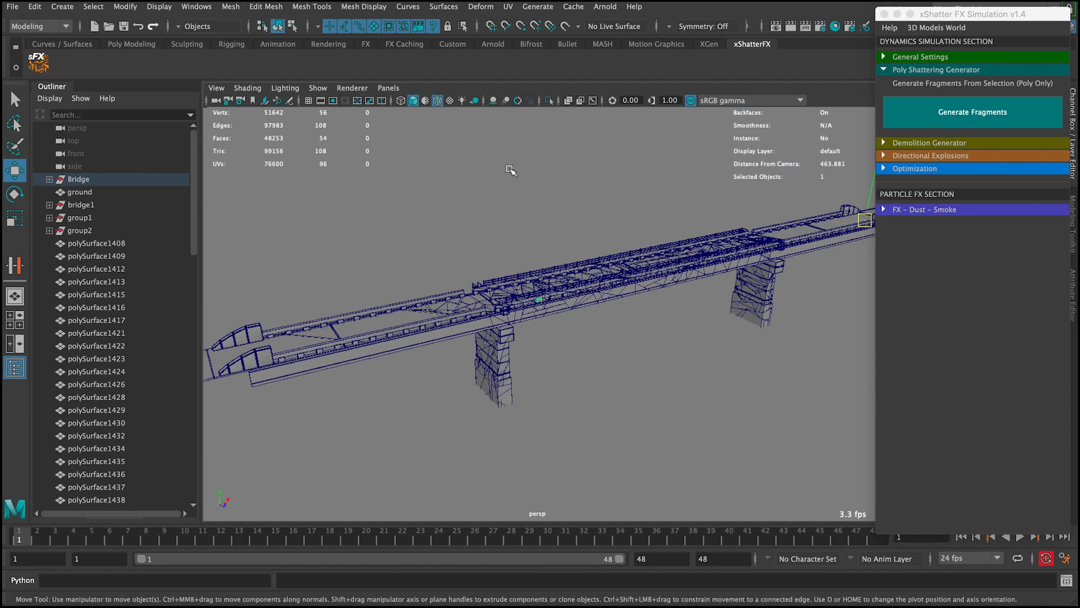
pyautogui.keyDown('alt'); pyautogui.moveTo(511, 169); pyautogui.dragTo(449, 198); pyautogui.keyUp('alt')
pyautogui.keyDown('alt'); pyautogui.moveTo(726, 246); pyautogui.dragTo(735, 224); pyautogui.keyUp('alt')
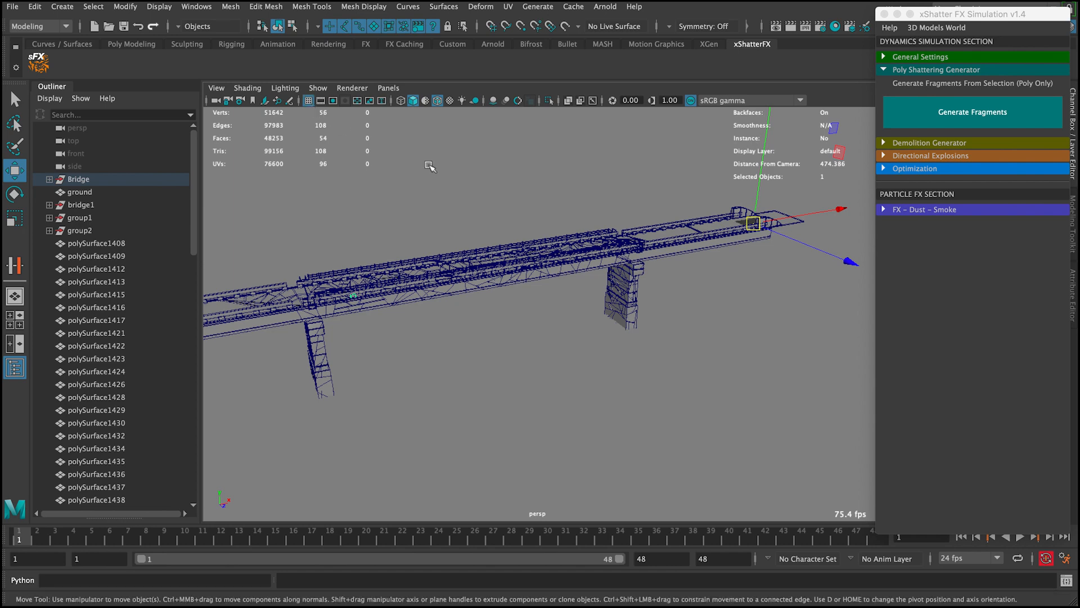
# Examine the shattered deck close up and select a post of the near railing to see its pivot
pyautogui.keyDown('alt'); pyautogui.moveTo(430, 164); pyautogui.dragTo(604, 262); pyautogui.keyUp('alt')
pyautogui.keyDown('alt'); pyautogui.moveTo(604, 261); pyautogui.dragTo(766, 320, button='right'); pyautogui.keyUp('alt')
pyautogui.keyDown('alt'); pyautogui.moveTo(574, 318); pyautogui.dragTo(692, 264); pyautogui.keyUp('alt')
pyautogui.keyDown('alt'); pyautogui.moveTo(450, 270); pyautogui.dragTo(639, 202, button='middle'); pyautogui.keyUp('alt')
pyautogui.keyDown('alt'); pyautogui.moveTo(405, 253); pyautogui.dragTo(478, 253, button='right'); pyautogui.keyUp('alt')
pyautogui.keyDown('alt'); pyautogui.moveTo(456, 197); pyautogui.dragTo(466, 284, button='middle'); pyautogui.keyUp('alt')
pyautogui.keyDown('alt'); pyautogui.moveTo(388, 203); pyautogui.dragTo(446, 229, button='right'); pyautogui.keyUp('alt')
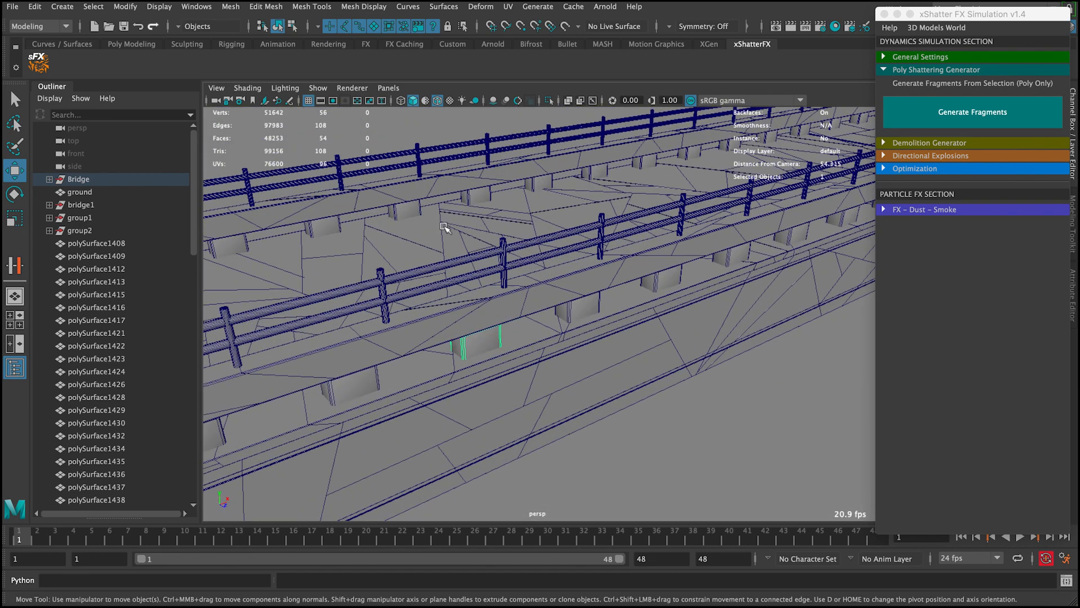
pyautogui.keyDown('alt'); pyautogui.moveTo(482, 350); pyautogui.dragTo(443, 224, button='middle'); pyautogui.keyUp('alt')
pyautogui.keyDown('alt'); pyautogui.moveTo(443, 224); pyautogui.dragTo(414, 189, button='right'); pyautogui.keyUp('alt')
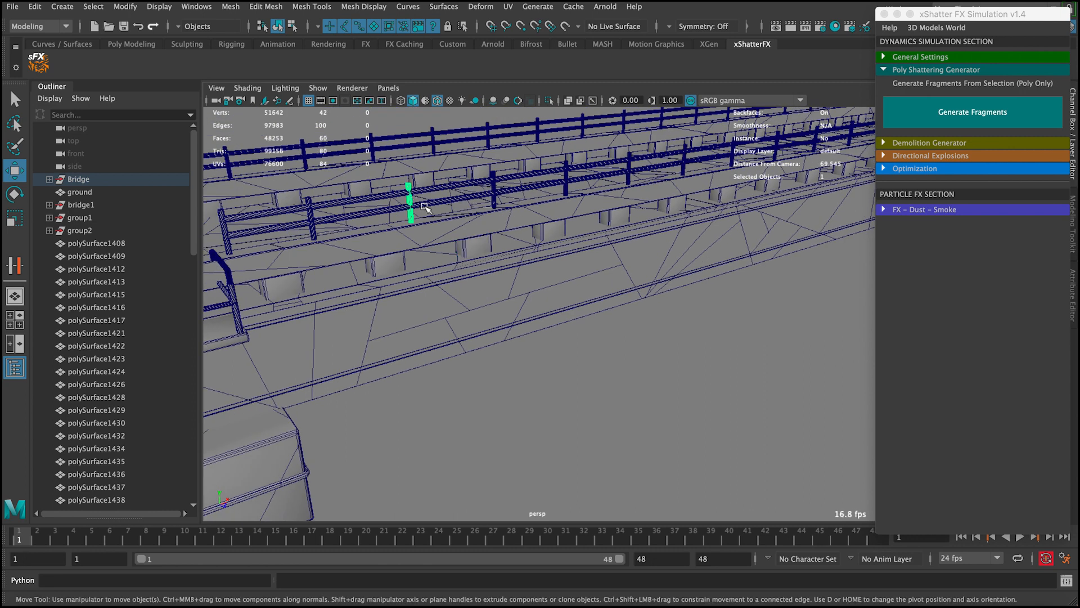
pyautogui.keyDown('alt'); pyautogui.moveTo(545, 239); pyautogui.dragTo(345, 193, button='right'); pyautogui.keyUp('alt')
pyautogui.keyDown('alt'); pyautogui.moveTo(345, 193); pyautogui.dragTo(359, 192); pyautogui.keyUp('alt')
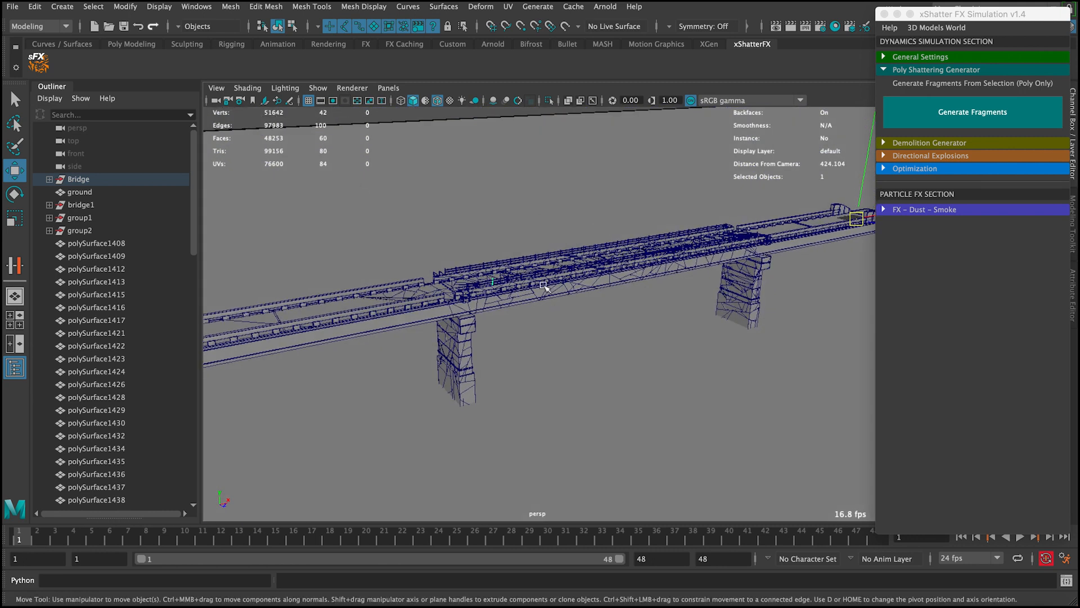
# Try rotating the selected railing post about its off-centre pivot and undo the rotation
pyautogui.keyDown('alt'); pyautogui.moveTo(526, 271); pyautogui.dragTo(492, 270, button='middle'); pyautogui.keyUp('alt')
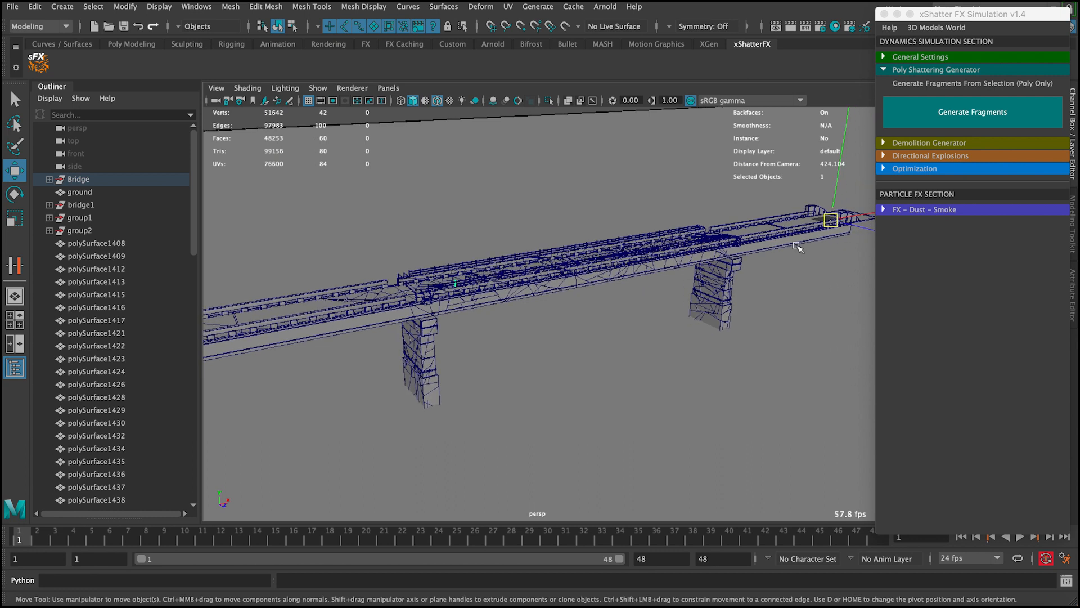
pyautogui.keyDown('alt'); pyautogui.moveTo(794, 240); pyautogui.dragTo(696, 269, button='middle'); pyautogui.keyUp('alt')
pyautogui.press('e')
pyautogui.moveTo(697, 224); pyautogui.dragTo(720, 179)
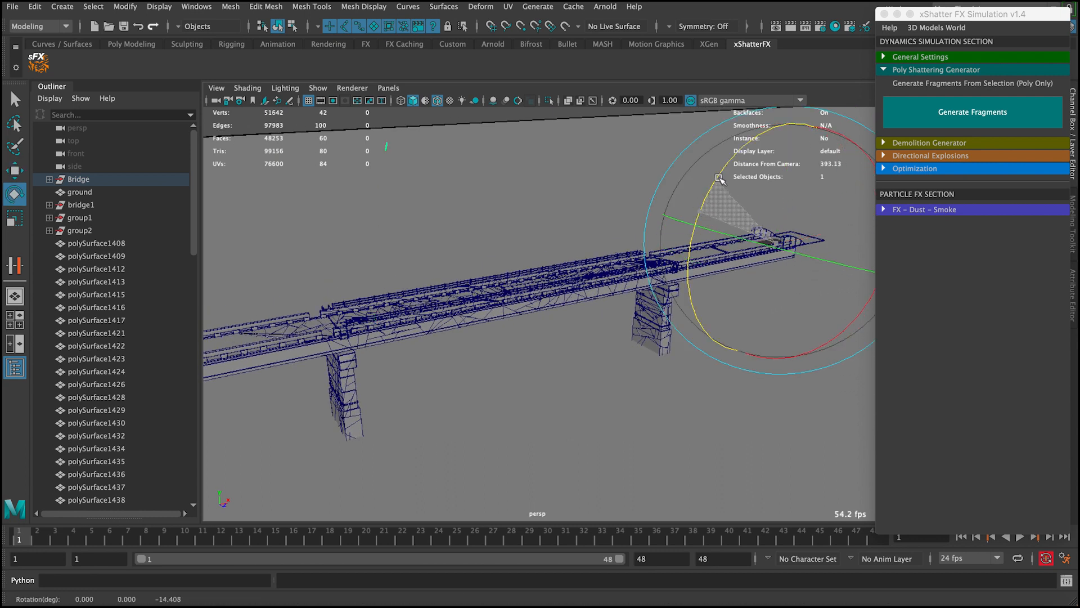
pyautogui.moveTo(703, 228); pyautogui.dragTo(718, 261)
pyautogui.press('w')
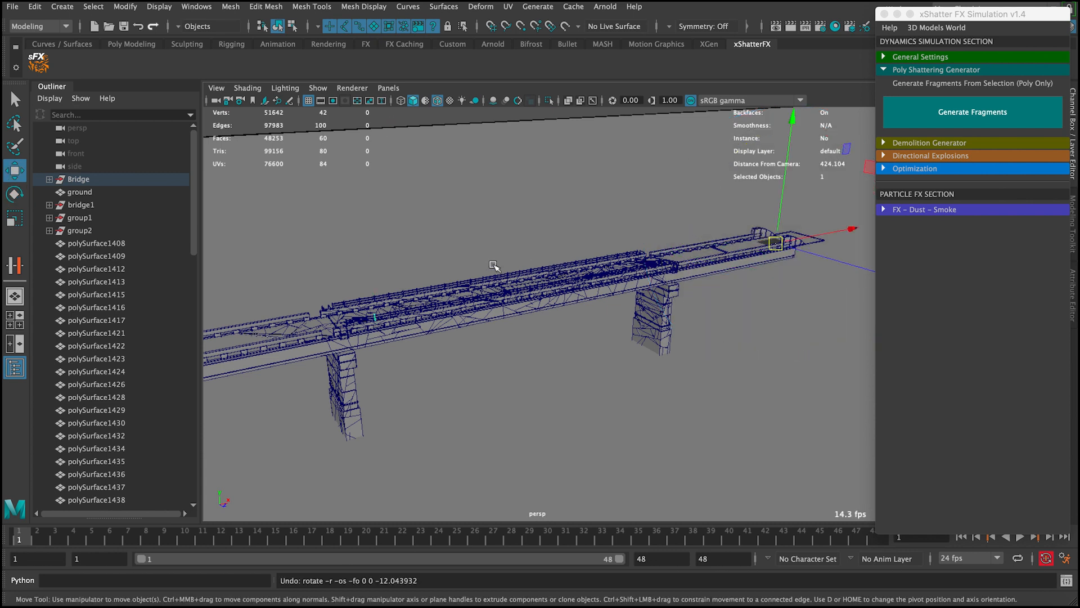
# Select all bridge pieces without the ground and apply Center Pivot to them
pyautogui.keyDown('alt'); pyautogui.moveTo(494, 265); pyautogui.dragTo(466, 317, button='right'); pyautogui.keyUp('alt')
pyautogui.keyDown('alt'); pyautogui.moveTo(467, 317); pyautogui.dragTo(562, 255, button='middle'); pyautogui.keyUp('alt')
pyautogui.keyDown('alt'); pyautogui.moveTo(562, 255); pyautogui.dragTo(525, 260); pyautogui.keyUp('alt')
pyautogui.keyDown('alt'); pyautogui.moveTo(526, 260); pyautogui.dragTo(383, 197, button='right'); pyautogui.keyUp('alt')
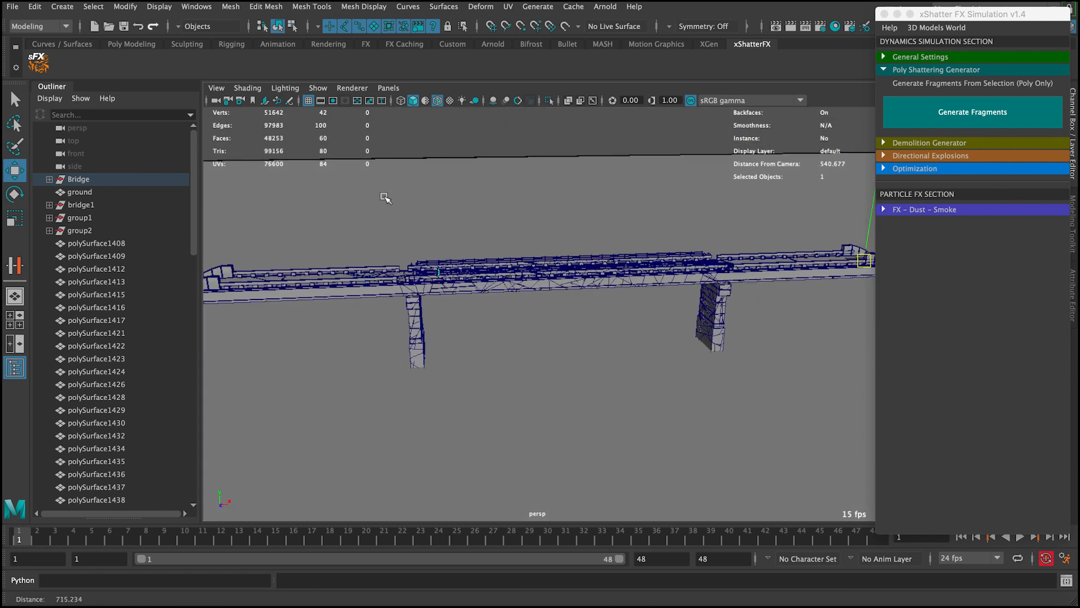
pyautogui.keyDown('alt'); pyautogui.moveTo(445, 239); pyautogui.dragTo(404, 221, button='right'); pyautogui.keyUp('alt')
pyautogui.keyDown('alt'); pyautogui.moveTo(405, 223); pyautogui.dragTo(398, 234); pyautogui.keyUp('alt')
pyautogui.keyDown('alt'); pyautogui.moveTo(397, 234); pyautogui.dragTo(308, 226, button='right'); pyautogui.keyUp('alt')
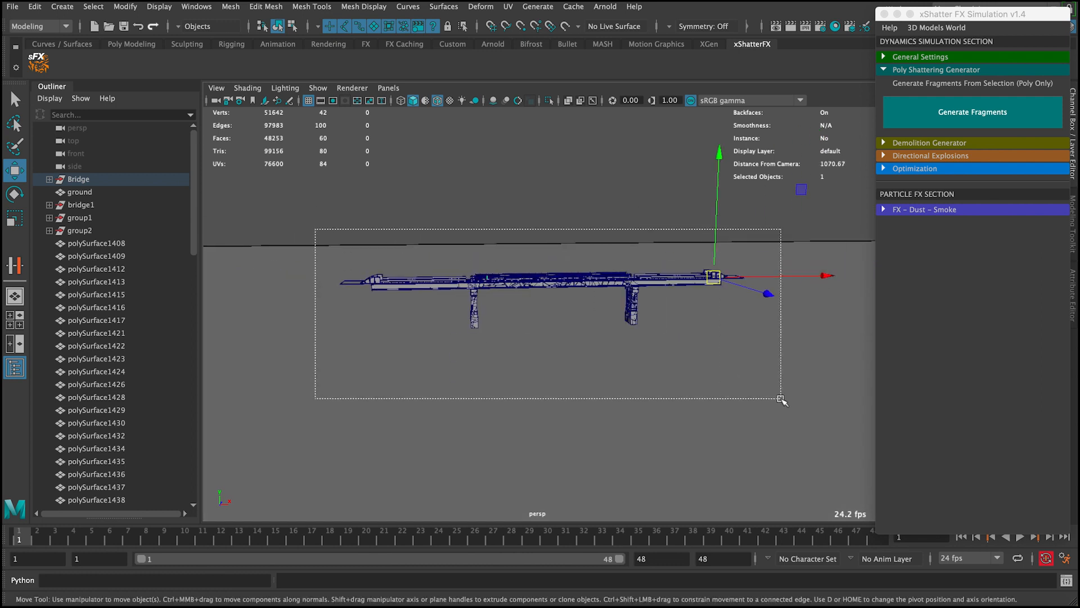
pyautogui.moveTo(781, 397); pyautogui.dragTo(786, 404)
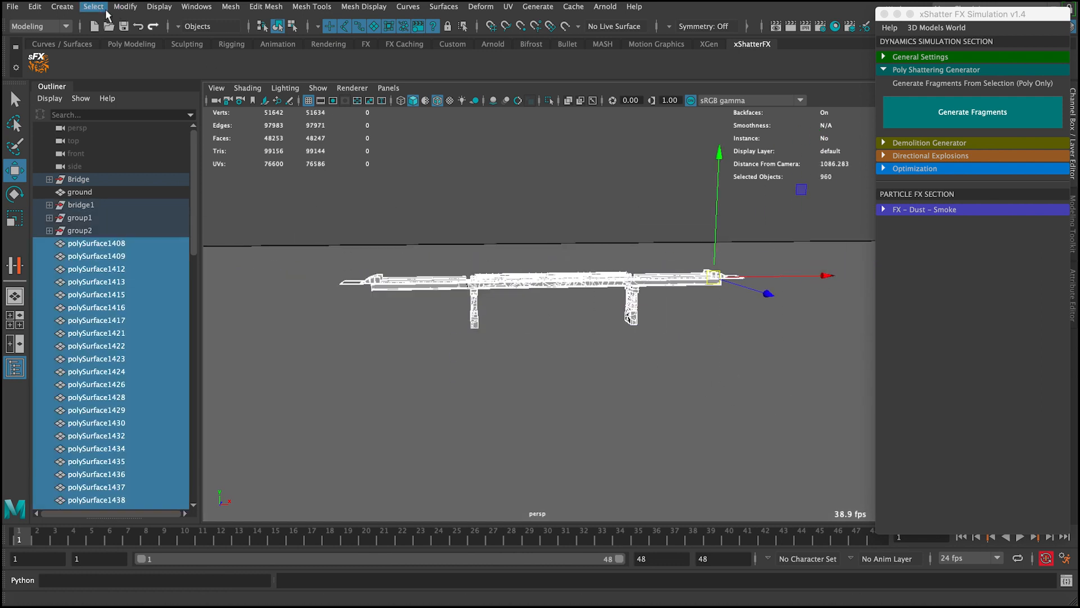
pyautogui.click(123, 7)
pyautogui.click(150, 101)
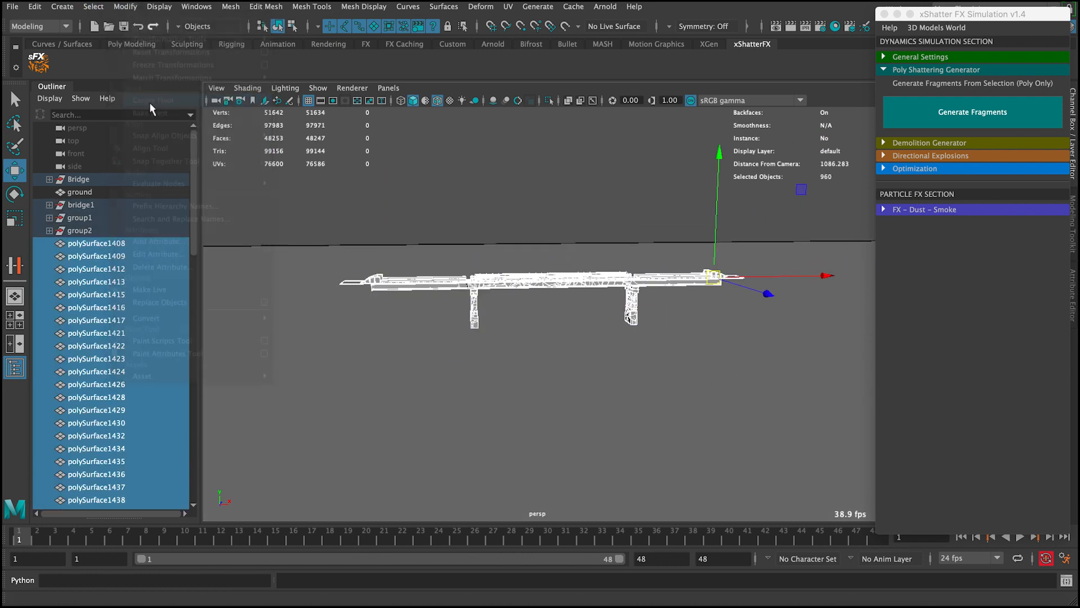
# Deselect the bridge pieces and check the pivot of one support block beneath the near railing
pyautogui.keyDown('alt'); pyautogui.moveTo(422, 146); pyautogui.dragTo(514, 231, button='right'); pyautogui.keyUp('alt')
pyautogui.keyDown('alt'); pyautogui.moveTo(470, 164); pyautogui.dragTo(535, 215, button='middle'); pyautogui.keyUp('alt')
pyautogui.keyDown('alt'); pyautogui.moveTo(487, 223); pyautogui.dragTo(527, 239, button='right'); pyautogui.keyUp('alt')
pyautogui.click(452, 192)
pyautogui.keyDown('alt'); pyautogui.moveTo(452, 192); pyautogui.dragTo(495, 201); pyautogui.keyUp('alt')
pyautogui.keyDown('alt'); pyautogui.moveTo(495, 201); pyautogui.dragTo(515, 252, button='right'); pyautogui.keyUp('alt')
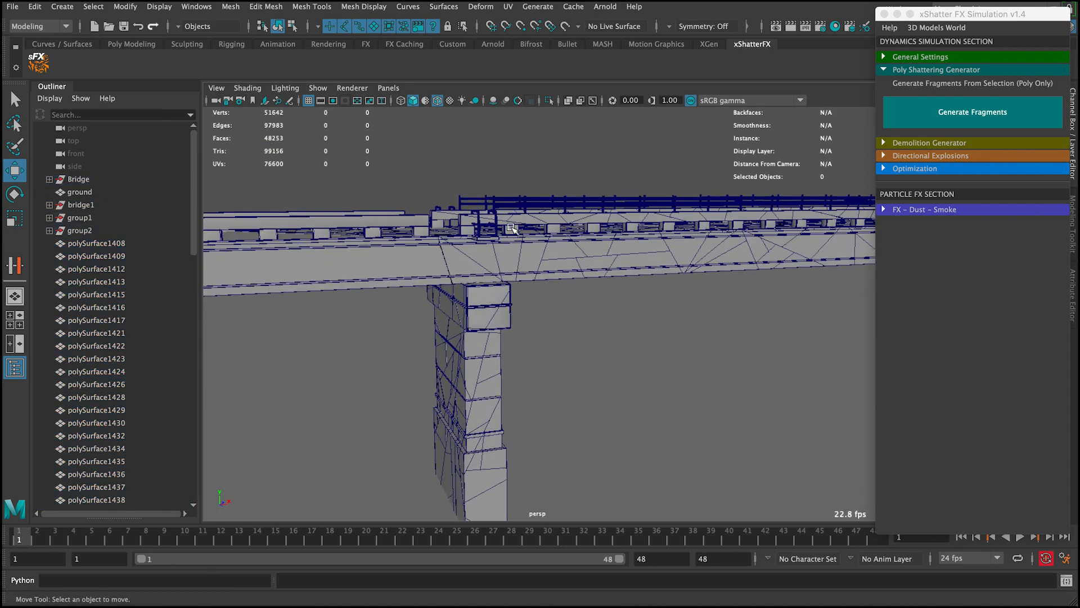
pyautogui.click(511, 227)
pyautogui.keyDown('alt'); pyautogui.moveTo(511, 227); pyautogui.dragTo(513, 241); pyautogui.keyUp('alt')
pyautogui.keyDown('alt'); pyautogui.moveTo(513, 242); pyautogui.dragTo(511, 257, button='right'); pyautogui.keyUp('alt')
pyautogui.press('q')
pyautogui.click(470, 328)
pyautogui.press('w')
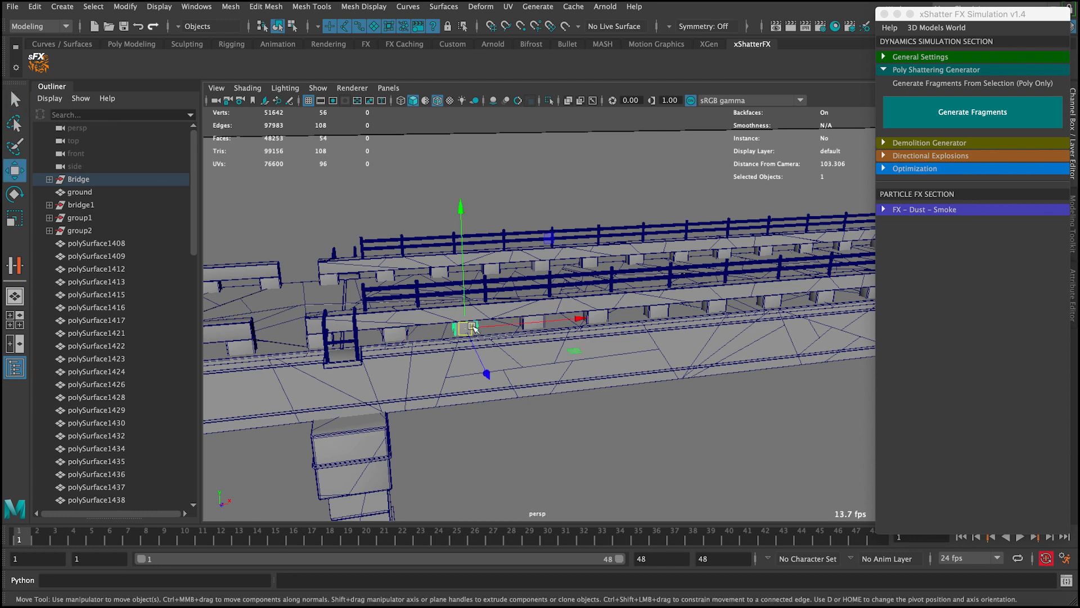
# Check the pivots of the neighbouring support block, a railing post and another bridge fragment
pyautogui.moveTo(474, 329); pyautogui.dragTo(541, 323)
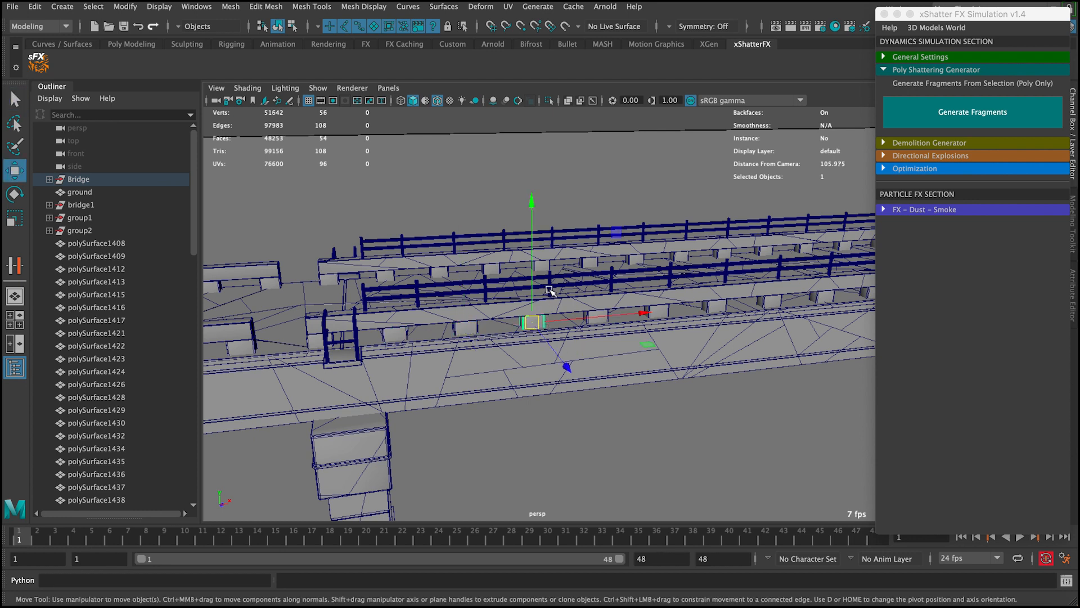
pyautogui.click(549, 288)
pyautogui.press('q')
pyautogui.press('w')
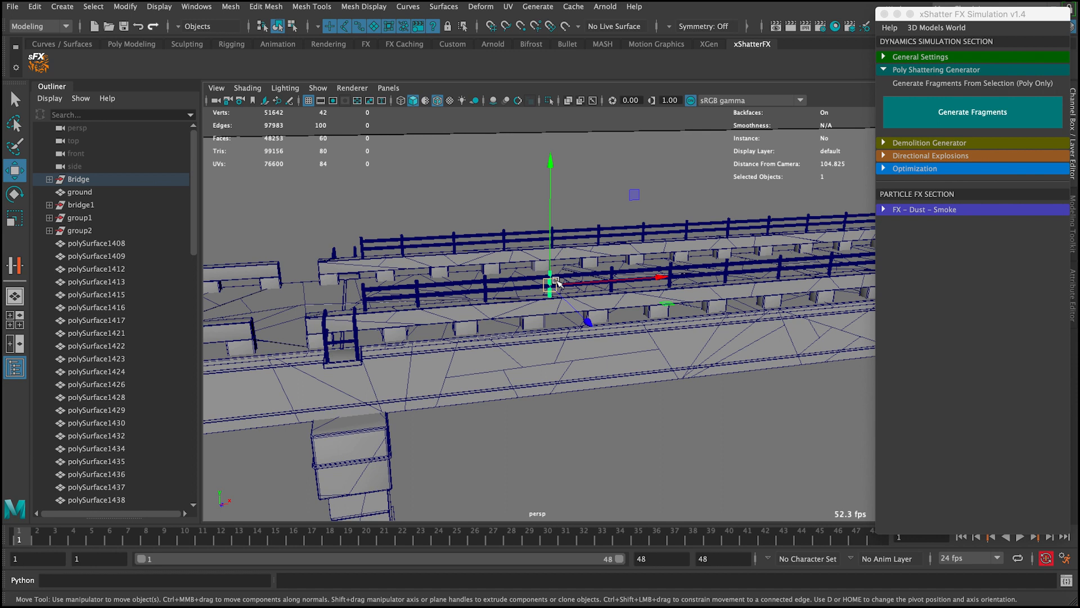
pyautogui.scroll(-1, 362, 320)
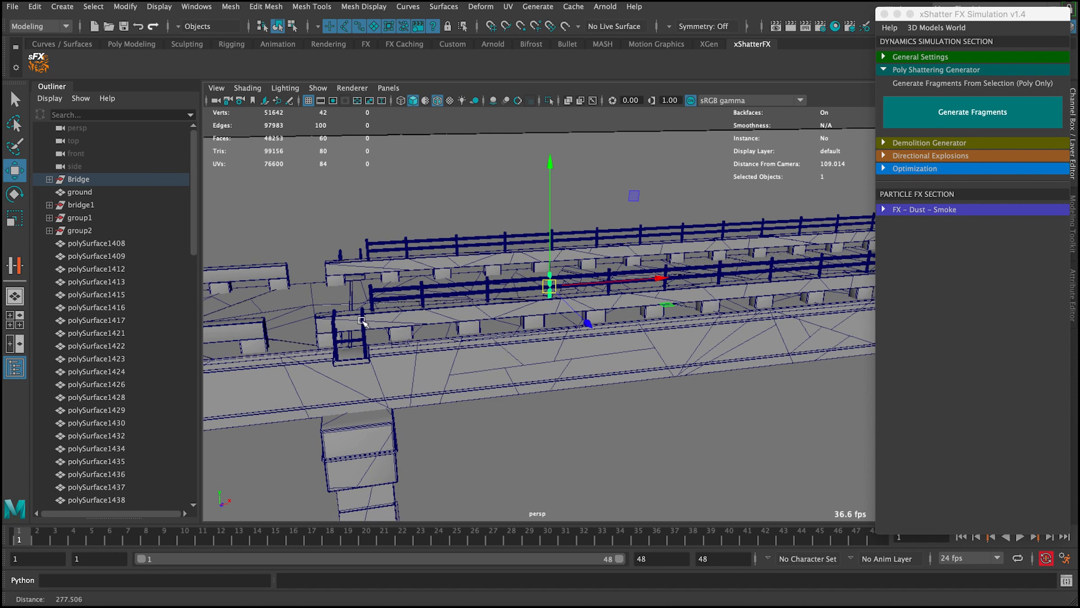
pyautogui.keyDown('alt'); pyautogui.moveTo(370, 336); pyautogui.dragTo(436, 336); pyautogui.keyUp('alt')
pyautogui.keyDown('alt'); pyautogui.moveTo(506, 296); pyautogui.dragTo(445, 310, button='middle'); pyautogui.keyUp('alt')
pyautogui.keyDown('alt'); pyautogui.moveTo(444, 310); pyautogui.dragTo(444, 249, button='right'); pyautogui.keyUp('alt')
pyautogui.click(509, 289)
pyautogui.click(512, 256)
pyautogui.keyDown('alt'); pyautogui.moveTo(444, 248); pyautogui.dragTo(457, 249); pyautogui.keyUp('alt')
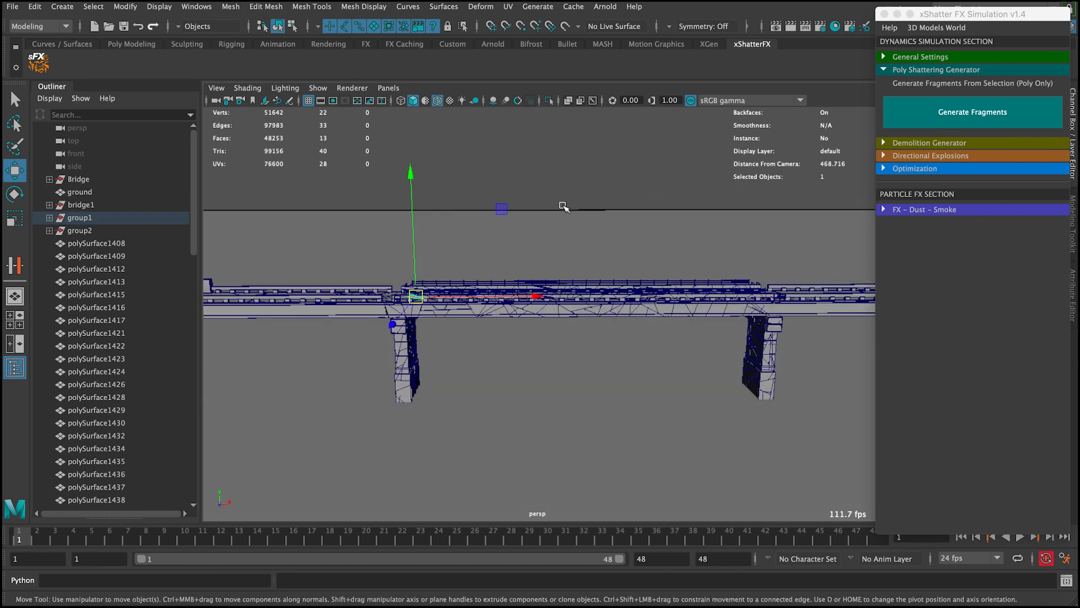
# Examine the shattered span and its two pillars with nothing selected, and close the xShatter FX window
pyautogui.press('q')
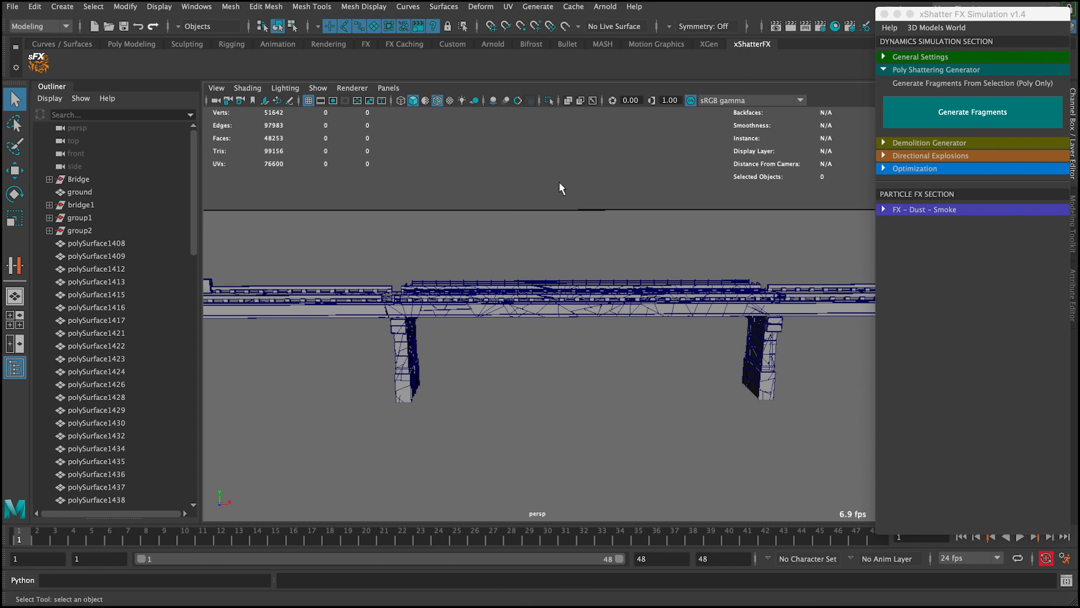
pyautogui.keyDown('alt'); pyautogui.moveTo(549, 226); pyautogui.dragTo(508, 202, button='middle'); pyautogui.keyUp('alt')
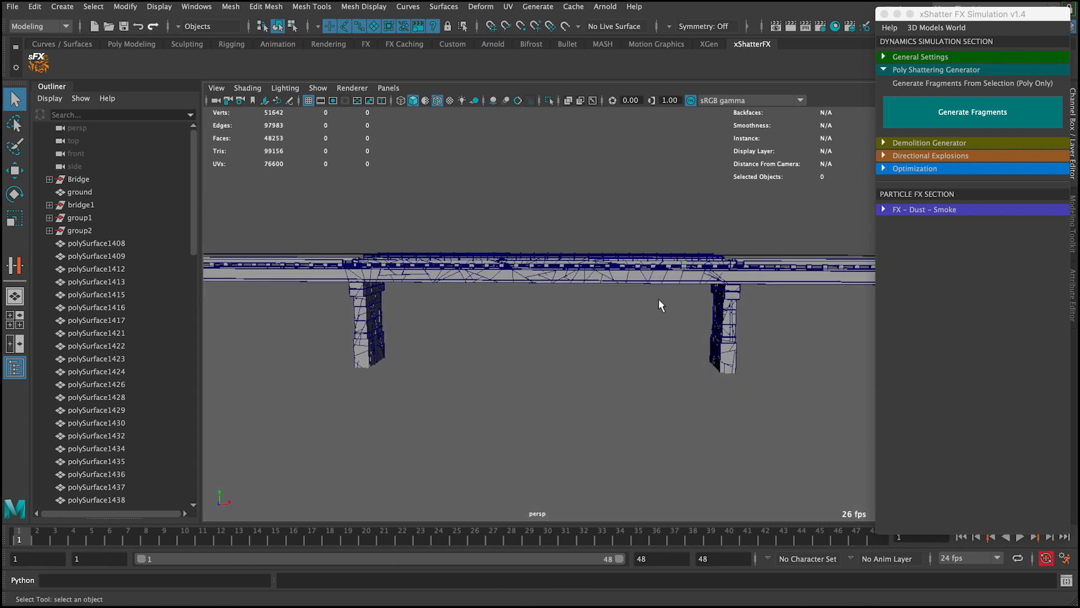
pyautogui.keyDown('alt'); pyautogui.moveTo(601, 260); pyautogui.dragTo(566, 256, button='middle'); pyautogui.keyUp('alt')
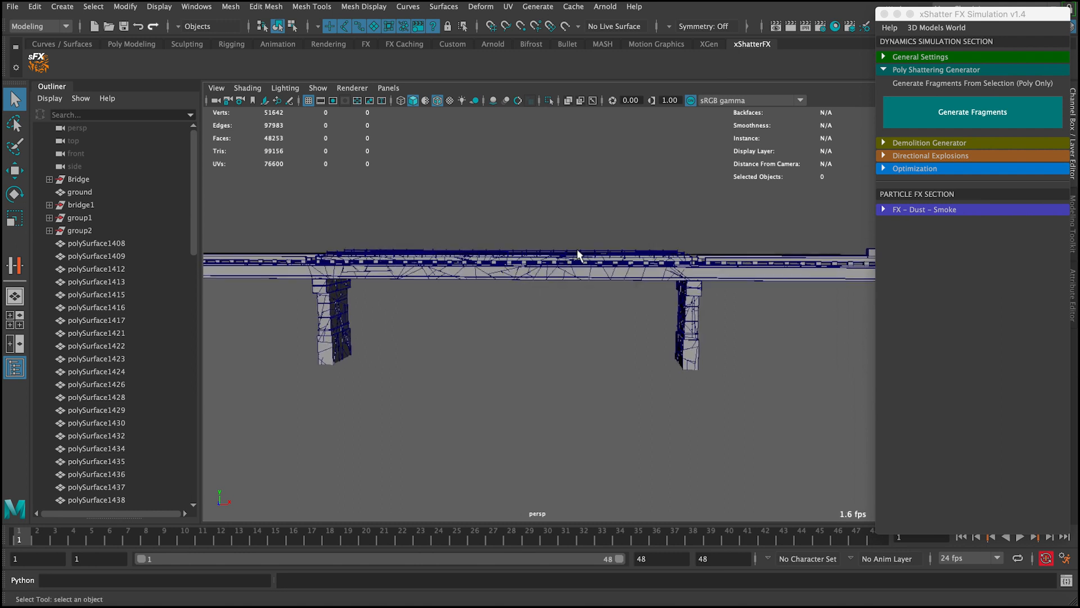
pyautogui.keyDown('alt'); pyautogui.moveTo(578, 254); pyautogui.dragTo(573, 247); pyautogui.keyUp('alt')
pyautogui.keyDown('alt'); pyautogui.moveTo(639, 279); pyautogui.dragTo(718, 273); pyautogui.keyUp('alt')
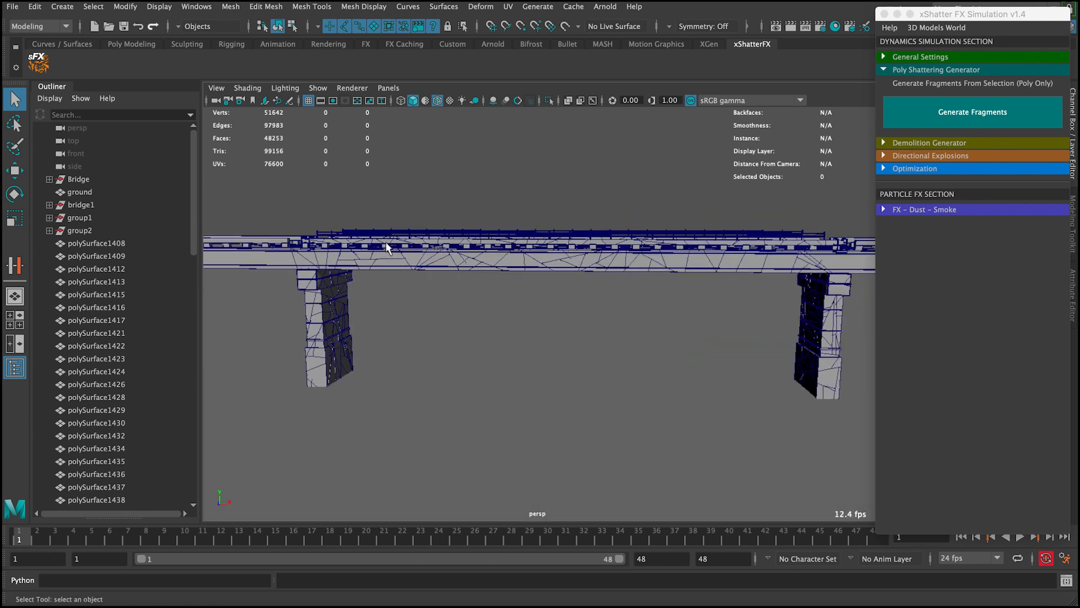
pyautogui.keyDown('alt'); pyautogui.moveTo(386, 248); pyautogui.dragTo(399, 260); pyautogui.keyUp('alt')
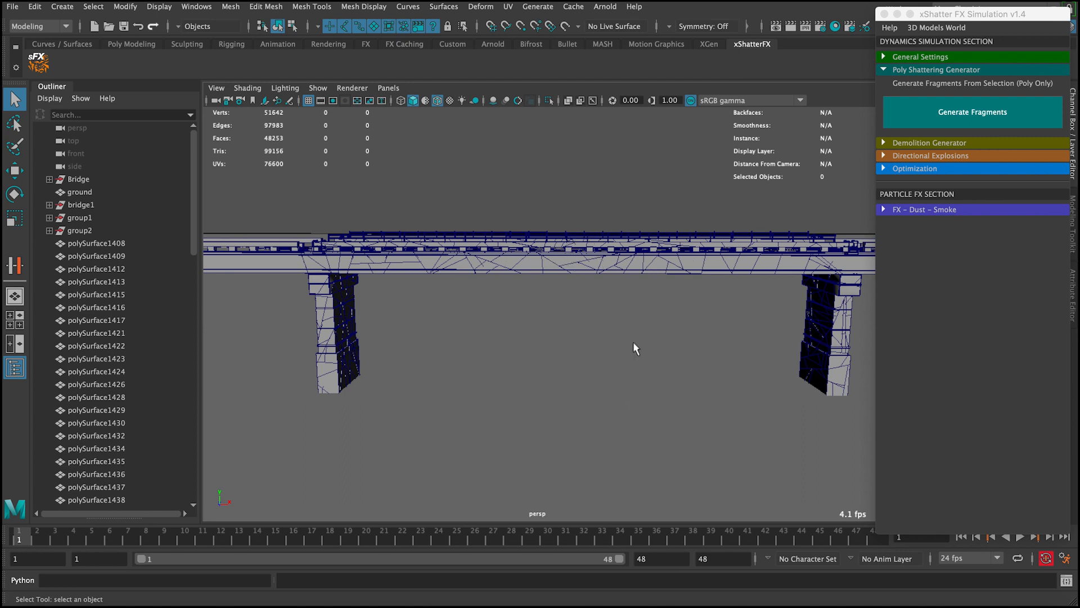
pyautogui.keyDown('alt'); pyautogui.moveTo(599, 338); pyautogui.dragTo(494, 292); pyautogui.keyUp('alt')
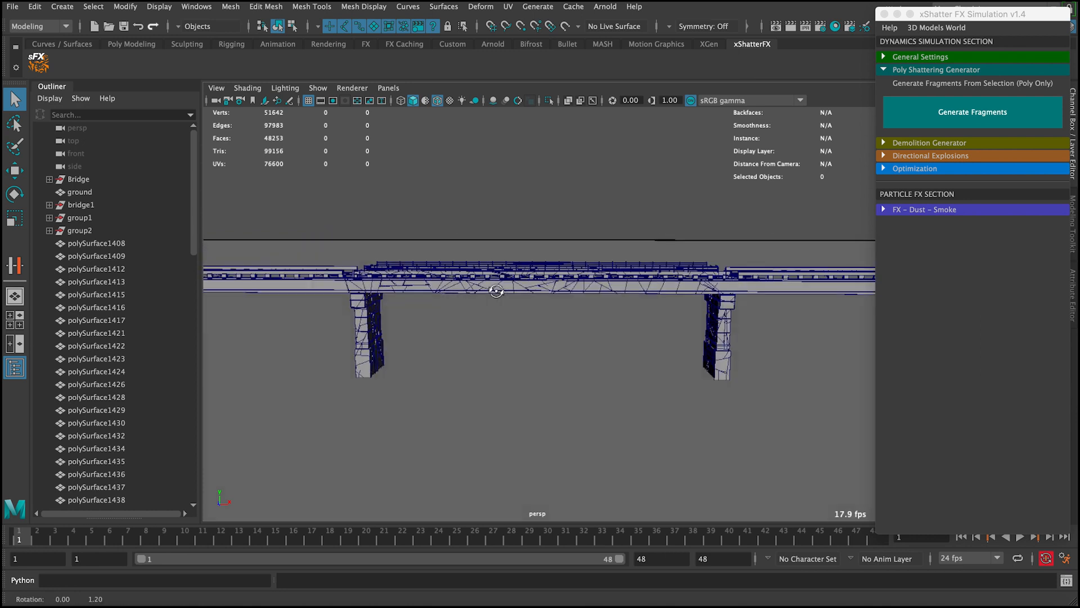
pyautogui.click(885, 14)
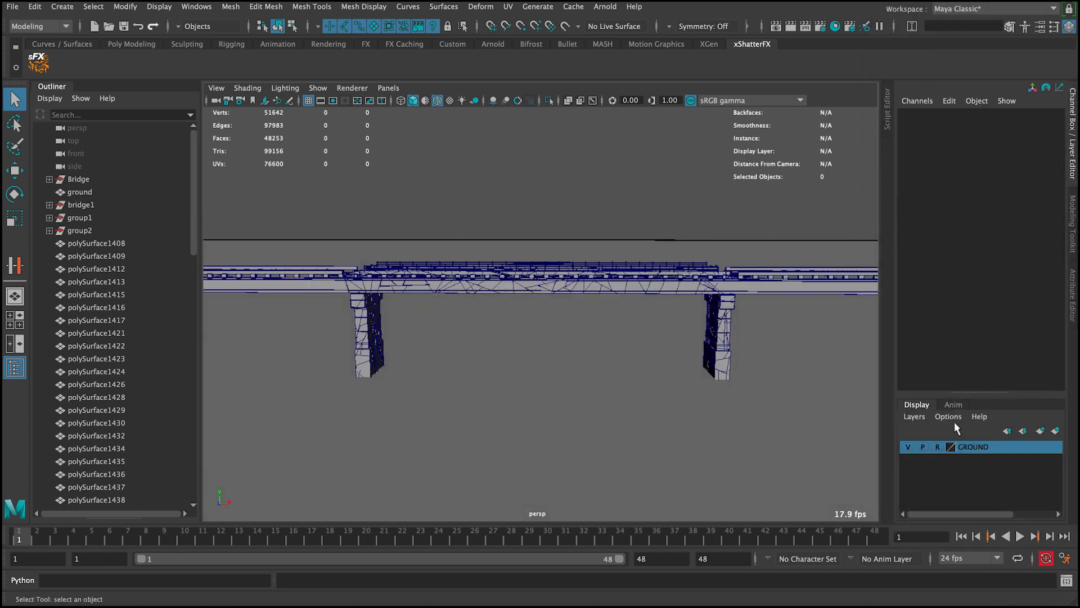
# Select the shattered girder, deck and railing fragments of the span between the two pillars and group them
pyautogui.keyDown('alt'); pyautogui.moveTo(571, 376); pyautogui.dragTo(591, 309); pyautogui.keyUp('alt')
pyautogui.keyDown('alt'); pyautogui.moveTo(434, 236); pyautogui.dragTo(597, 299, button='right'); pyautogui.keyUp('alt')
pyautogui.keyDown('alt'); pyautogui.moveTo(596, 298); pyautogui.dragTo(538, 282); pyautogui.keyUp('alt')
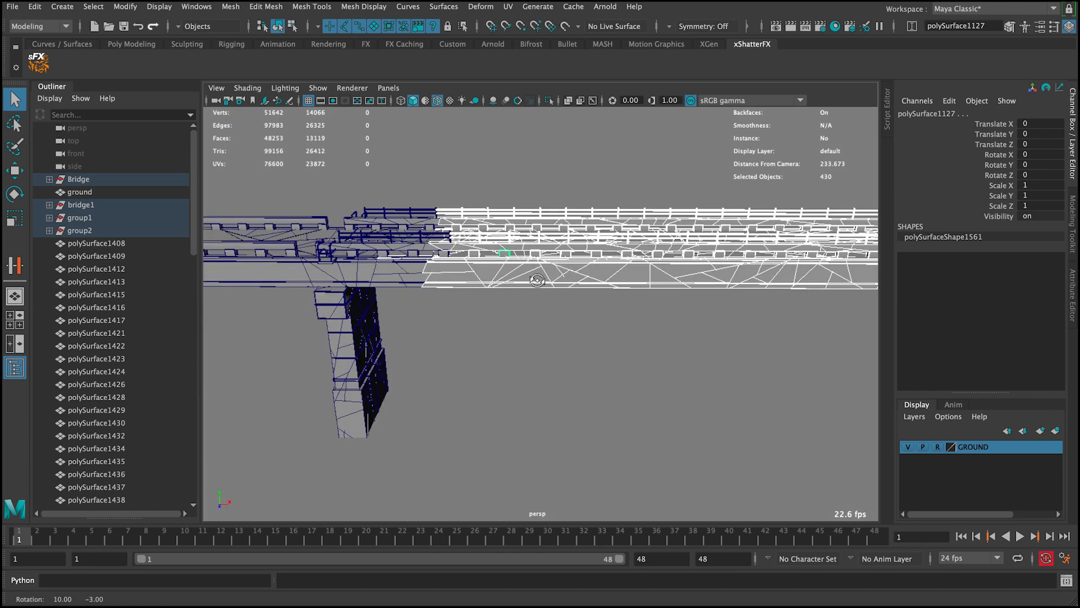
pyautogui.keyDown('ctrl'); pyautogui.moveTo(372, 204); pyautogui.dragTo(405, 338); pyautogui.keyUp('ctrl')
pyautogui.keyDown('alt'); pyautogui.moveTo(451, 304); pyautogui.dragTo(401, 273, button='right'); pyautogui.keyUp('alt')
pyautogui.keyDown('alt'); pyautogui.moveTo(400, 276); pyautogui.dragTo(475, 231); pyautogui.keyUp('alt')
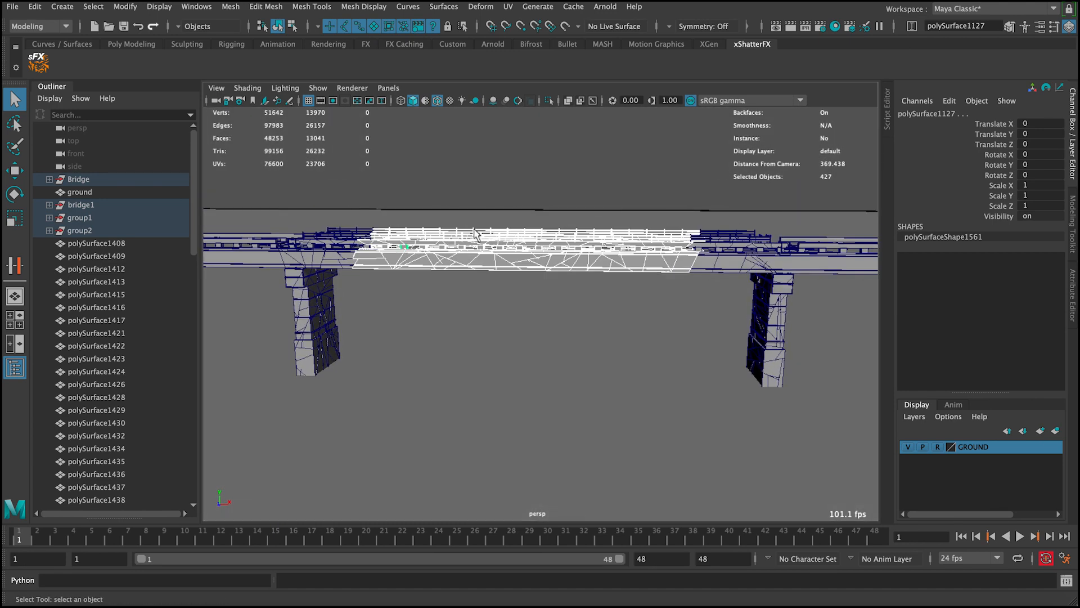
pyautogui.press('w')
pyautogui.hotkey('ctrl', 'z')
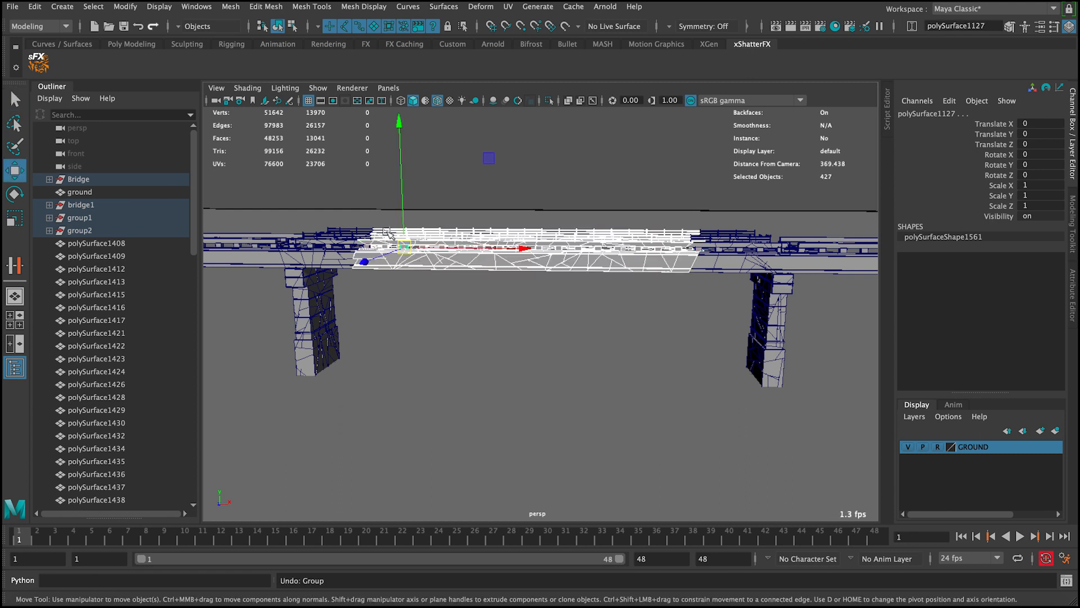
pyautogui.hotkey('ctrl', 'g')
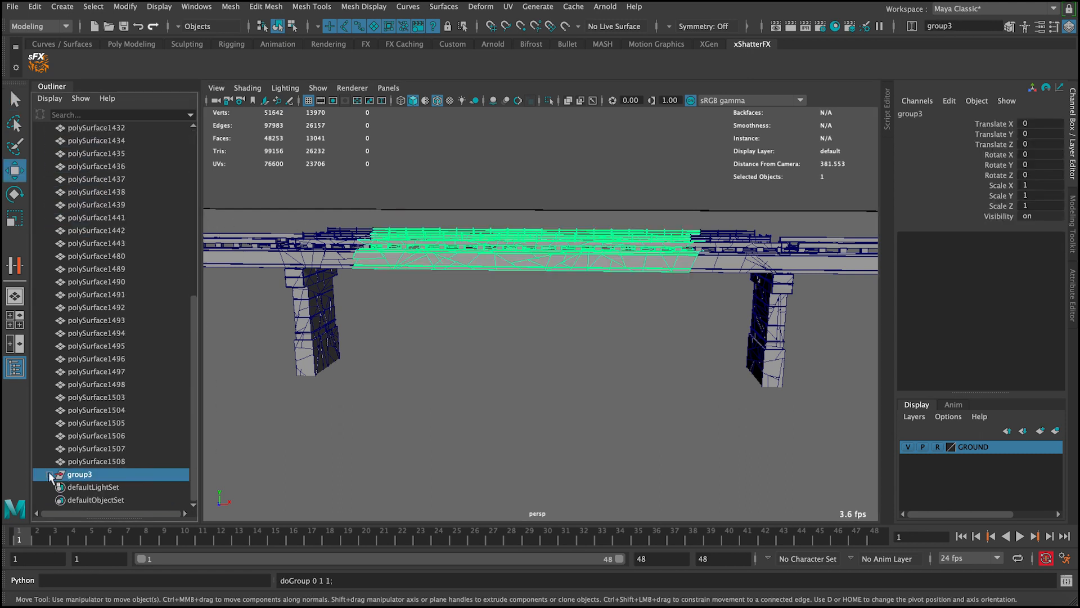
# Expand the new span group to look through the fragments it contains, and collapse it
pyautogui.click(49, 475)
pyautogui.scroll(-5, 118, 456)
pyautogui.scroll(5, 120, 422)
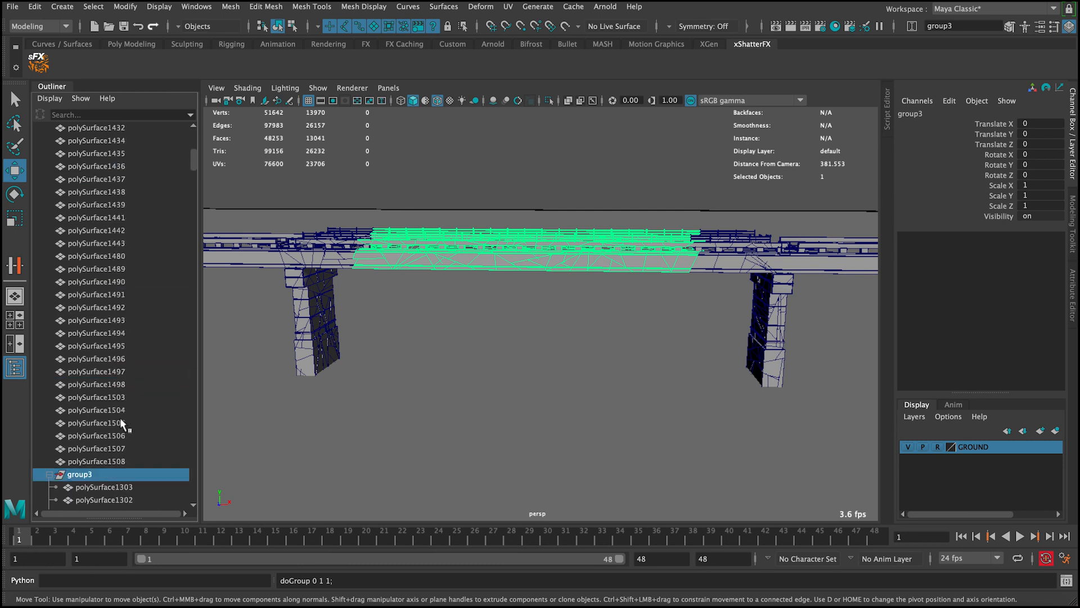
pyautogui.scroll(-10, 121, 414)
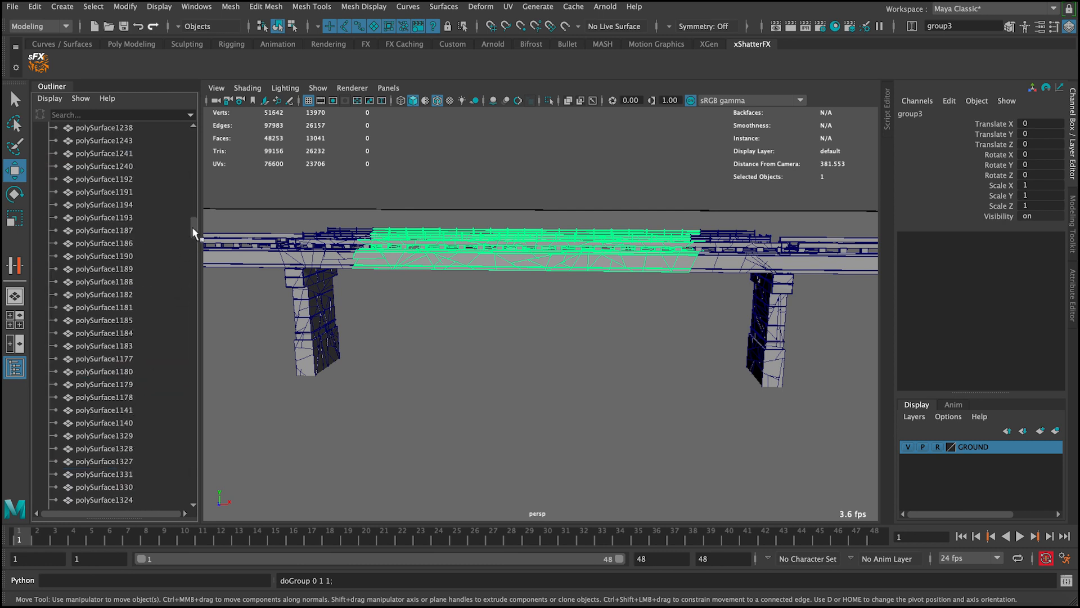
pyautogui.moveTo(193, 227); pyautogui.dragTo(197, 165)
pyautogui.click(49, 320)
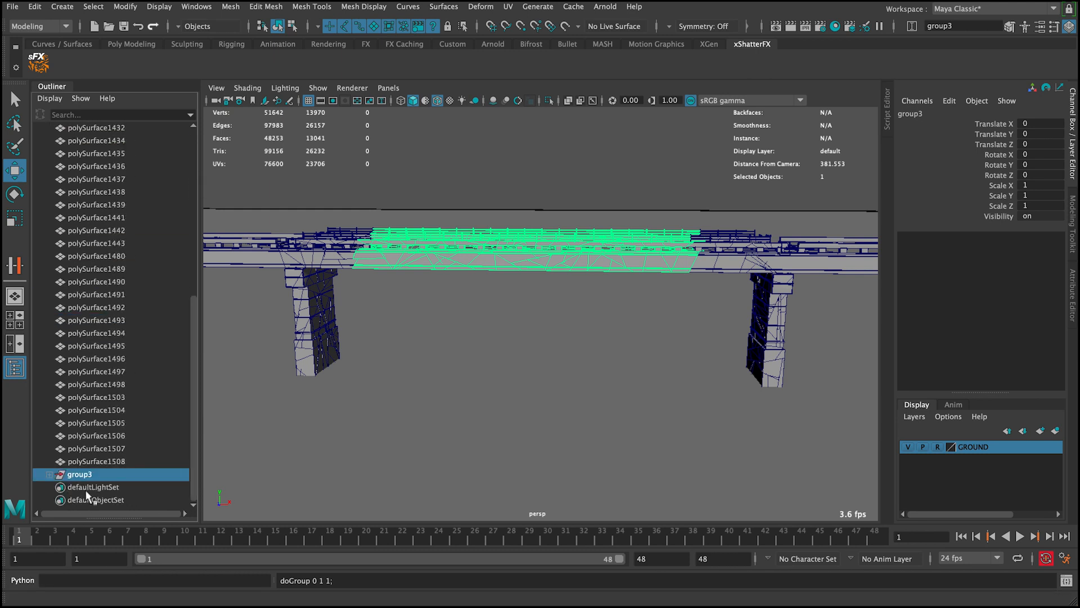
# Rename the span group as Animated and centre its pivot
pyautogui.doubleClick(82, 475)
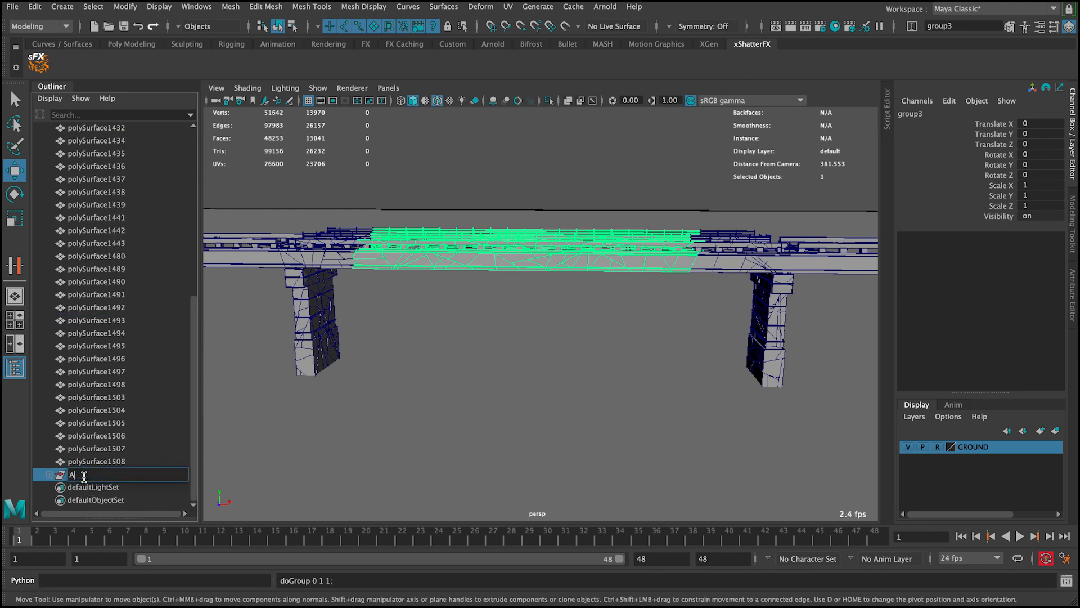
pyautogui.press('Return')
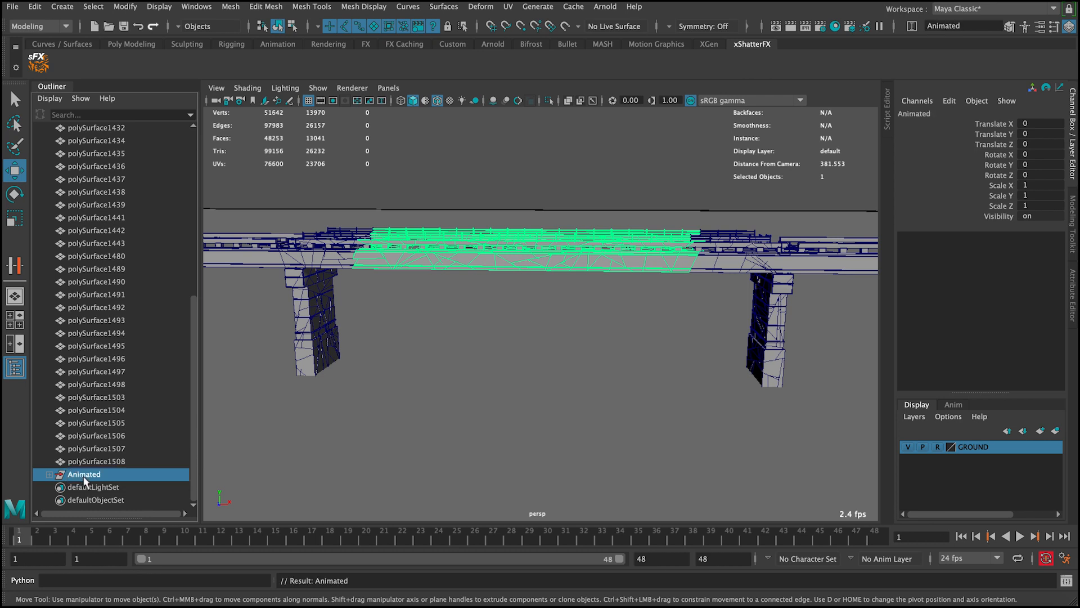
pyautogui.keyDown('alt'); pyautogui.moveTo(625, 259); pyautogui.dragTo(491, 261, button='right'); pyautogui.keyUp('alt')
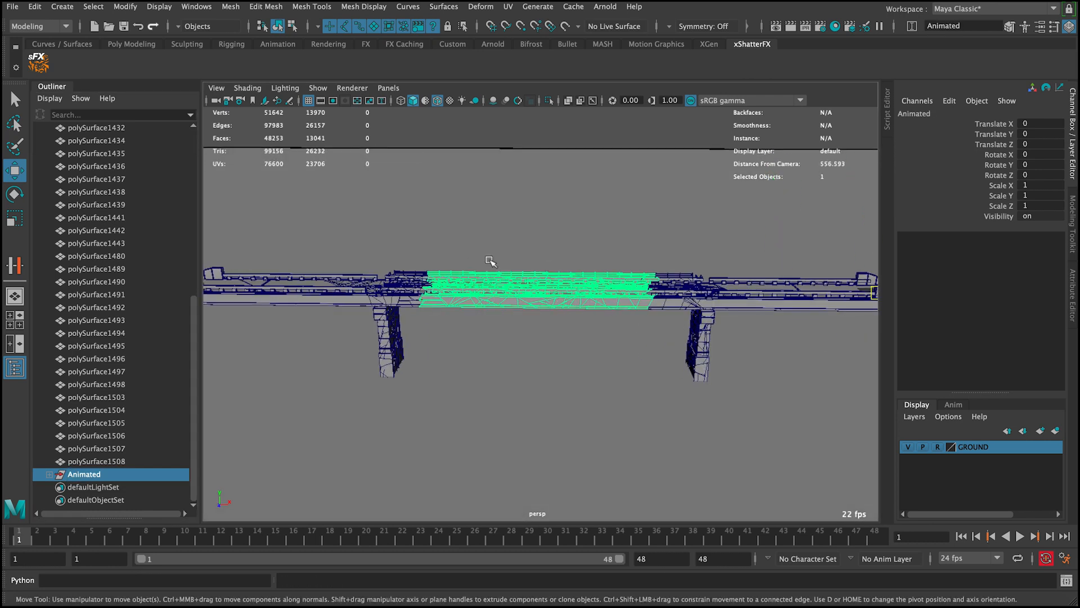
pyautogui.click(121, 9)
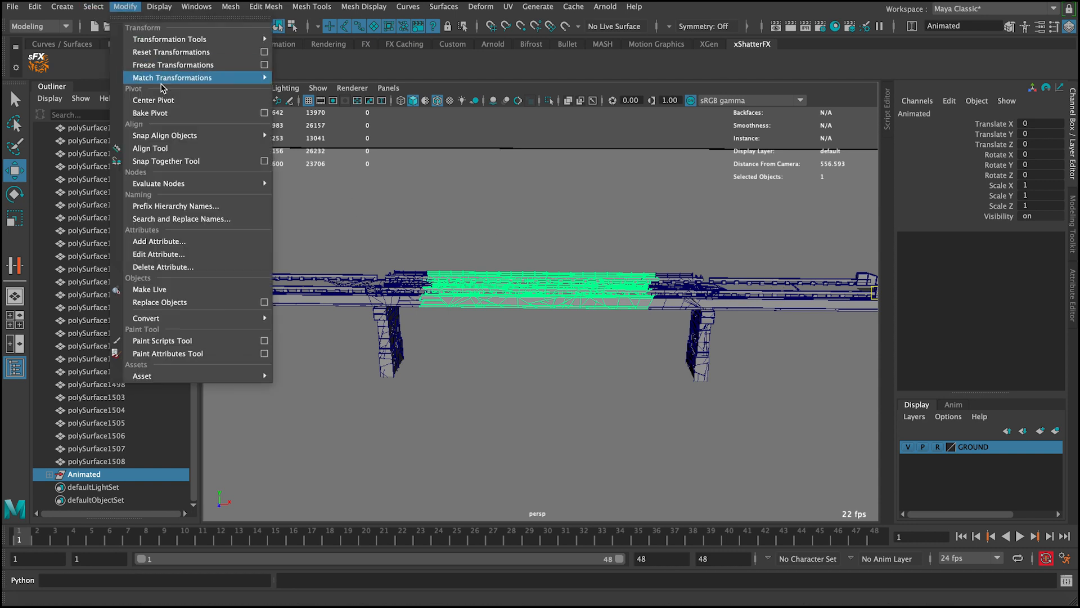
pyautogui.click(169, 100)
# Move the Animated group's pivot along X to the span's broken end near the left pillar
pyautogui.keyDown('alt'); pyautogui.moveTo(426, 240); pyautogui.dragTo(430, 265); pyautogui.keyUp('alt')
pyautogui.keyDown('alt'); pyautogui.moveTo(430, 264); pyautogui.dragTo(494, 290, button='right'); pyautogui.keyUp('alt')
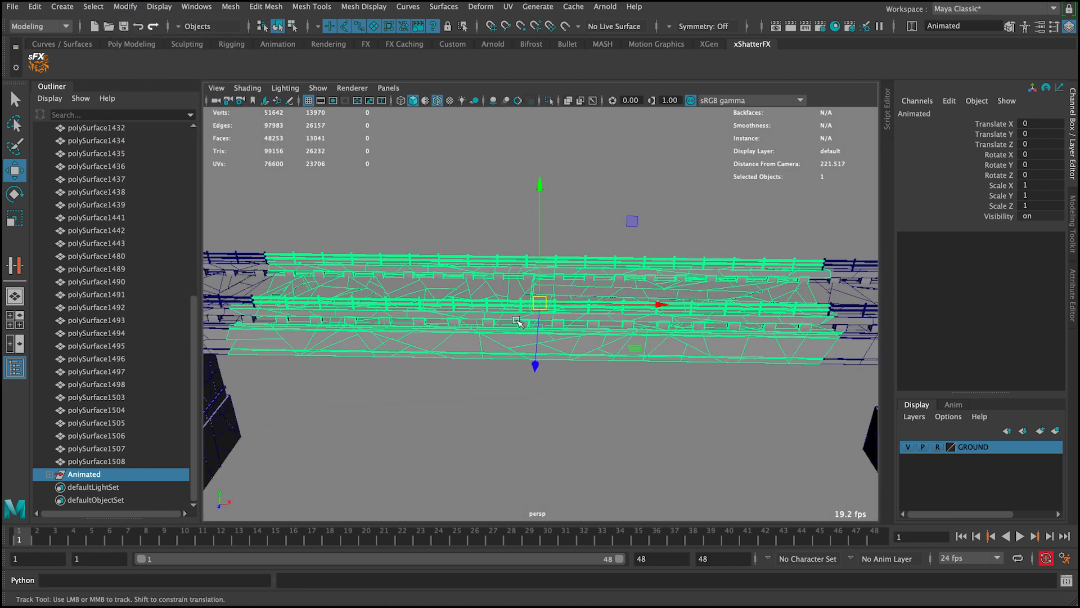
pyautogui.keyDown('alt'); pyautogui.moveTo(494, 290); pyautogui.dragTo(604, 297, button='middle'); pyautogui.keyUp('alt')
pyautogui.press('d')
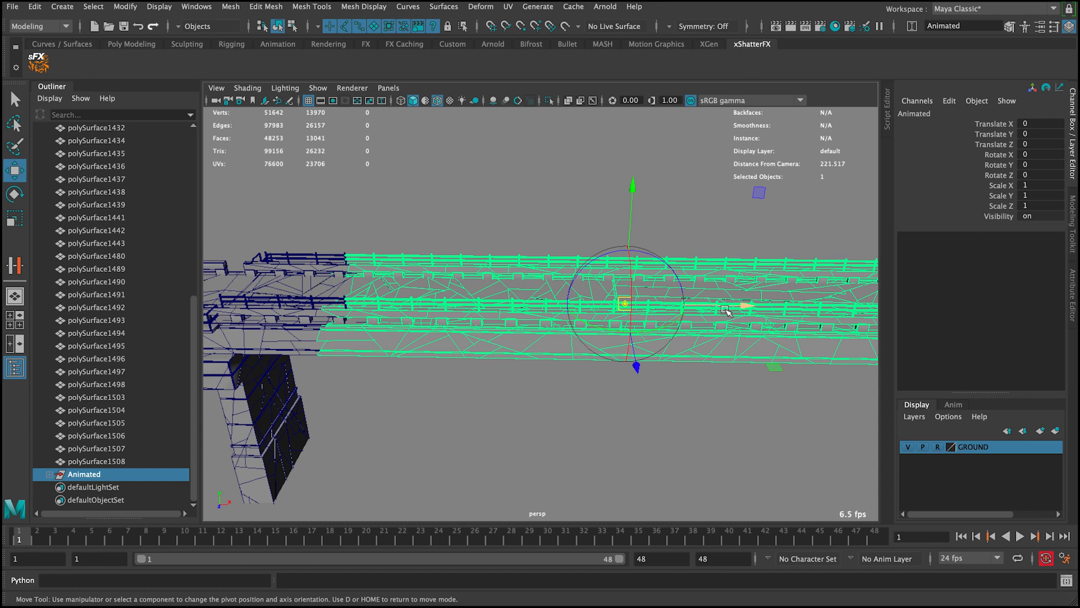
pyautogui.moveTo(736, 307); pyautogui.dragTo(460, 309)
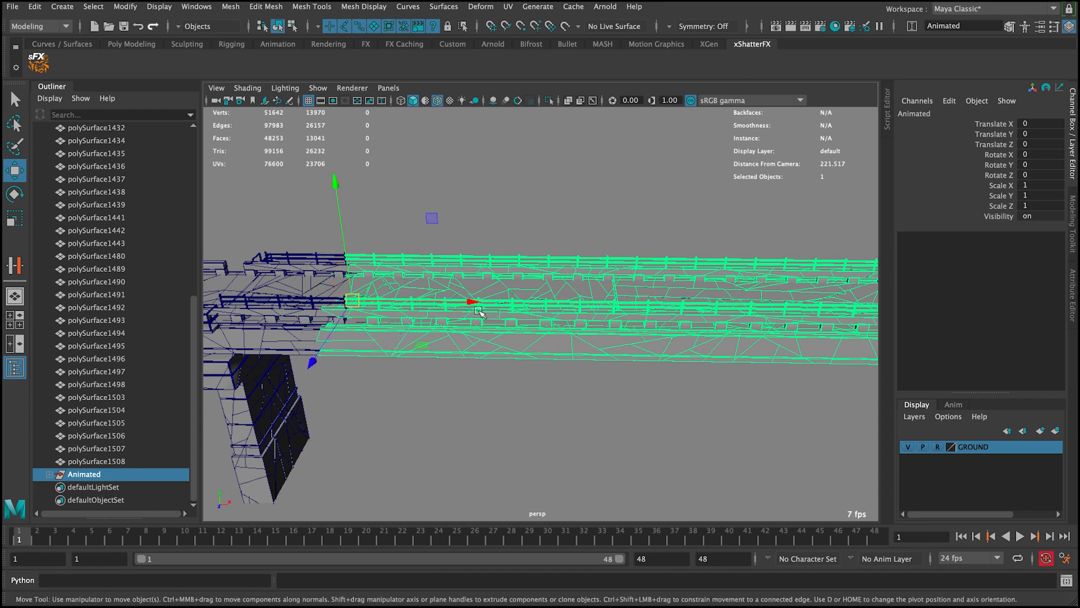
# Try rotating the span about 14 degrees downward on Z around the new pivot, and undo the rotation
pyautogui.keyDown('alt'); pyautogui.moveTo(548, 289); pyautogui.dragTo(474, 231, button='right'); pyautogui.keyUp('alt')
pyautogui.keyDown('alt'); pyautogui.moveTo(474, 231); pyautogui.dragTo(515, 237); pyautogui.keyUp('alt')
pyautogui.press('e')
pyautogui.hotkey('ctrl', 'z')
# Shift the Animated group's pivot slightly further along X toward the left pillar
pyautogui.press('w')
pyautogui.press('d')
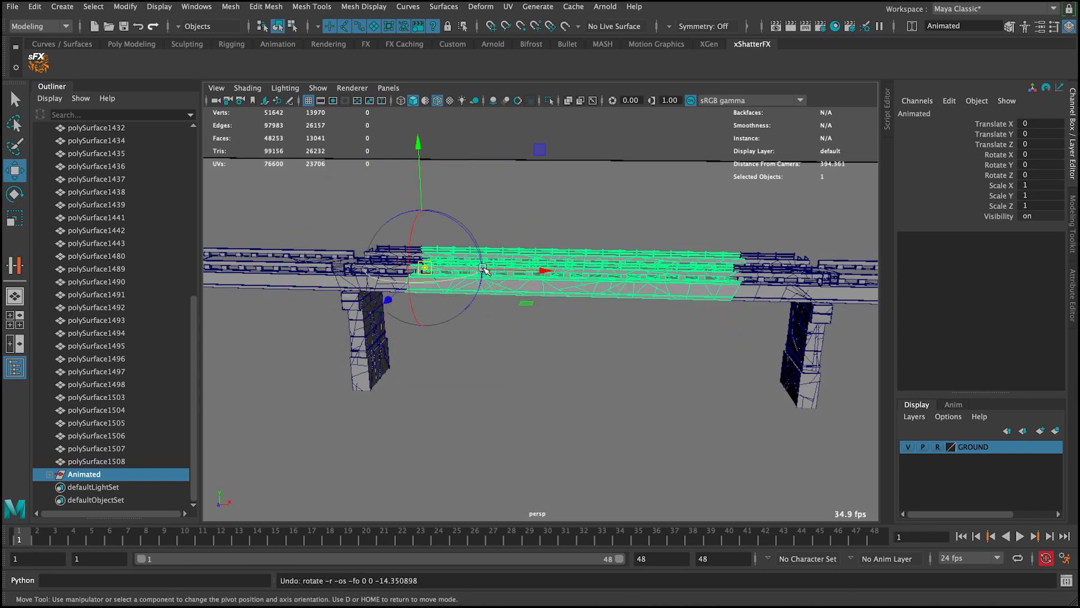
pyautogui.moveTo(493, 270); pyautogui.dragTo(489, 269)
pyautogui.press('d')
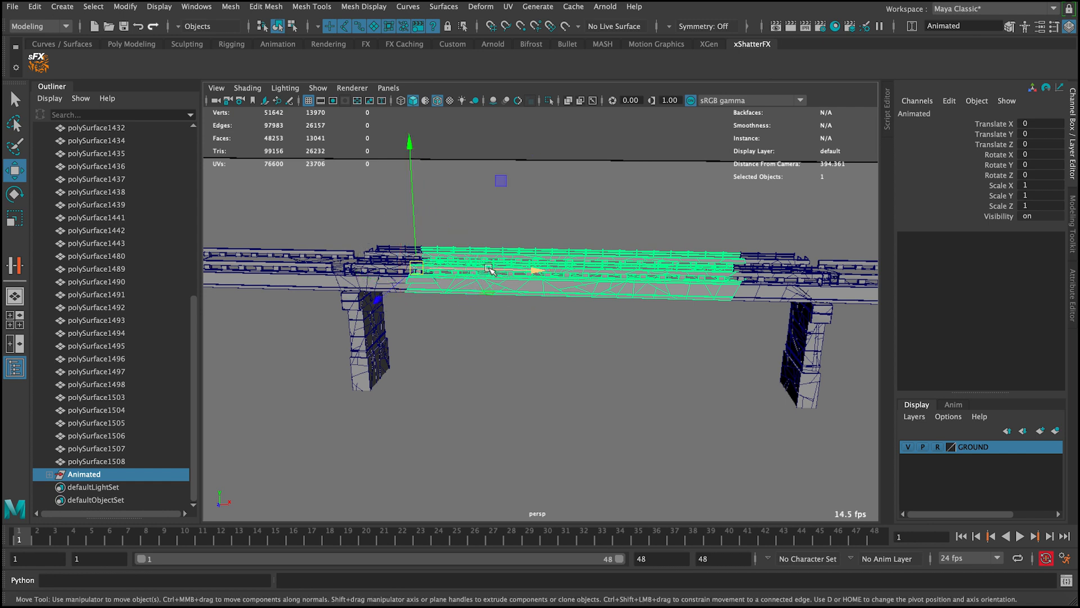
# Test the adjusted pivot by rotating the span to about -21 degrees on Z, and undo the rotation
pyautogui.press('e')
pyautogui.moveTo(500, 211); pyautogui.dragTo(512, 258)
pyautogui.keyDown('alt'); pyautogui.moveTo(515, 248); pyautogui.dragTo(518, 237); pyautogui.keyUp('alt')
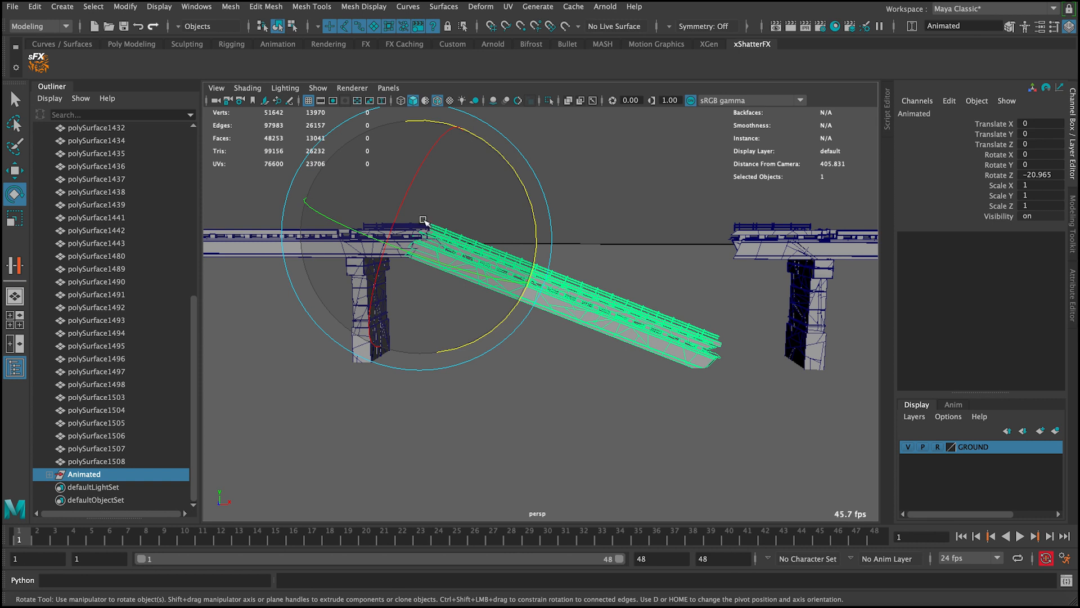
pyautogui.hotkey('ctrl', 'z')
# Fine-tune the span's pivot by a small further move along X toward the left pillar
pyautogui.keyDown('alt'); pyautogui.moveTo(400, 191); pyautogui.dragTo(458, 265, button='right'); pyautogui.keyUp('alt')
pyautogui.keyDown('alt'); pyautogui.moveTo(433, 209); pyautogui.dragTo(485, 282, button='middle'); pyautogui.keyUp('alt')
pyautogui.keyDown('alt'); pyautogui.moveTo(485, 282); pyautogui.dragTo(485, 291); pyautogui.keyUp('alt')
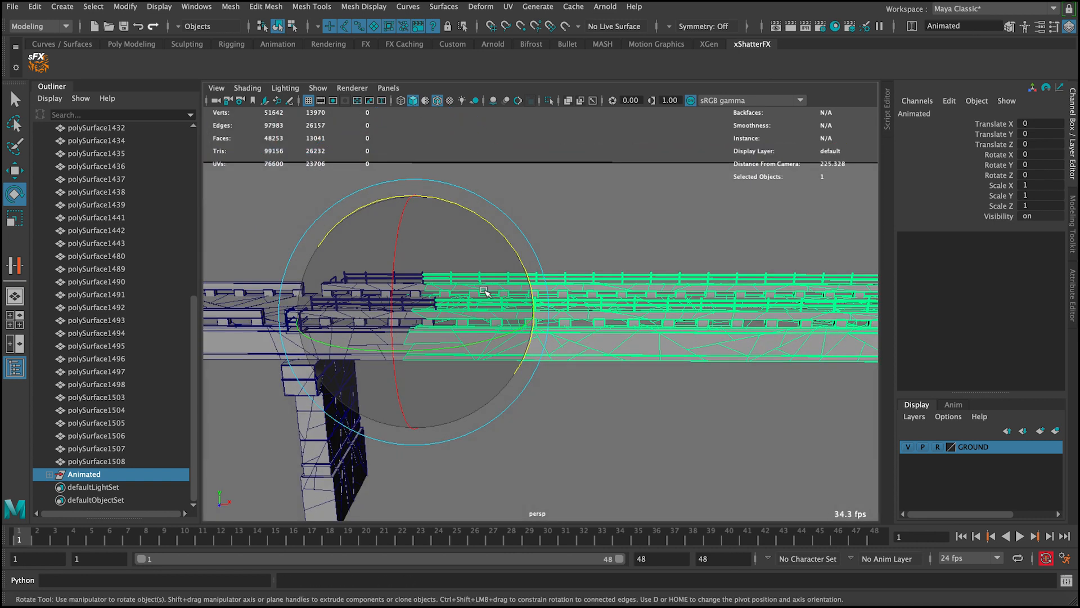
pyautogui.press('w')
pyautogui.press('d')
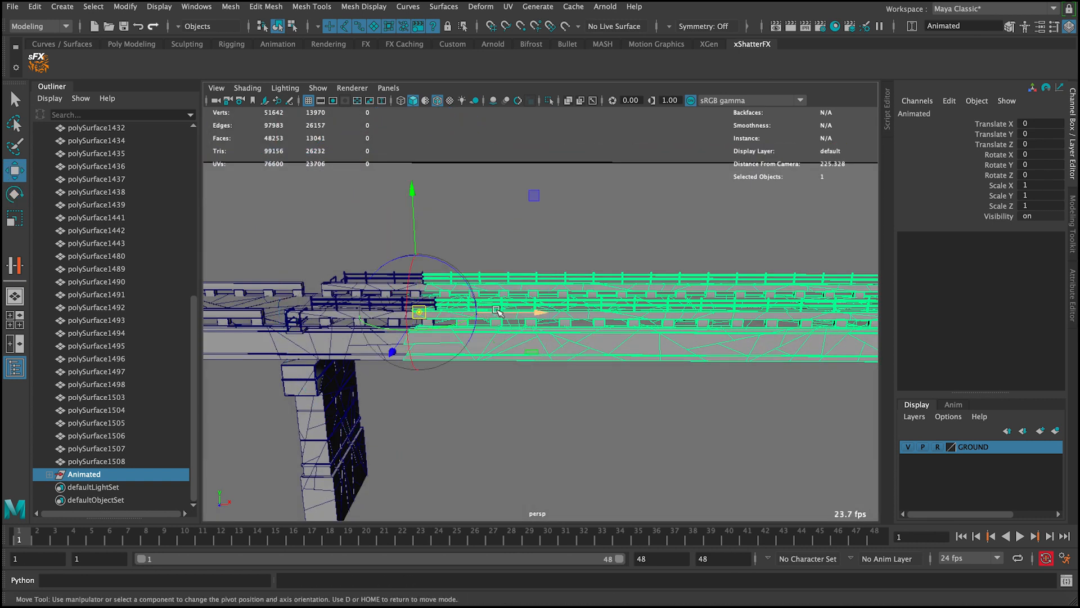
pyautogui.press('e')
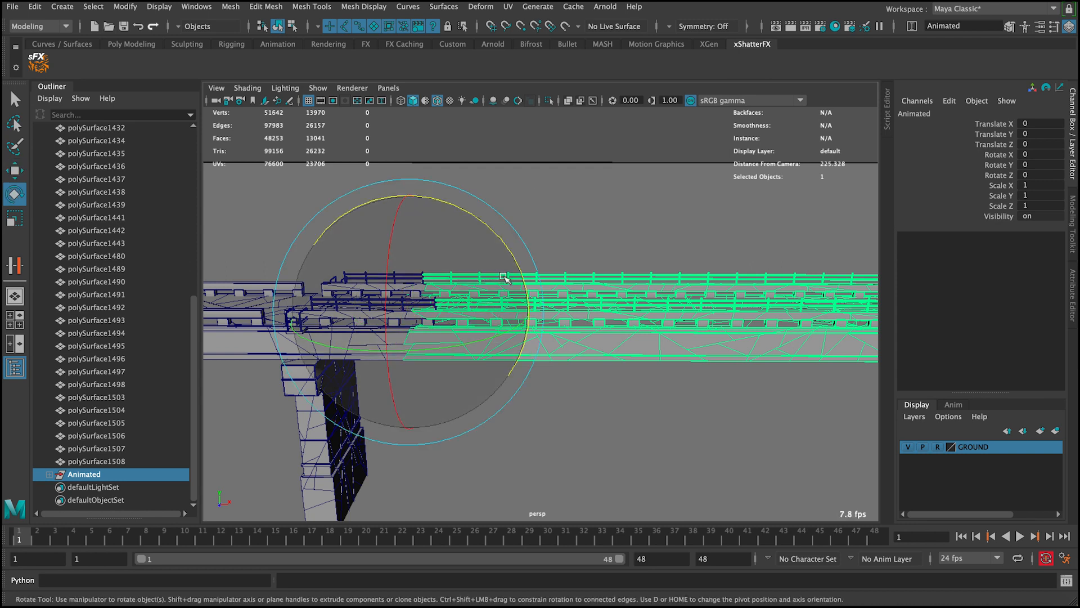
# Test-rotate the Animated group about -20 degrees on Z around the fine-tuned pivot, and undo it
pyautogui.keyDown('alt'); pyautogui.moveTo(502, 276); pyautogui.dragTo(535, 236, button='right'); pyautogui.keyUp('alt')
pyautogui.keyDown('alt'); pyautogui.moveTo(536, 236); pyautogui.dragTo(483, 192, button='middle'); pyautogui.keyUp('alt')
pyautogui.moveTo(481, 190); pyautogui.dragTo(496, 232)
pyautogui.keyDown('alt'); pyautogui.moveTo(499, 217); pyautogui.dragTo(497, 176, button='right'); pyautogui.keyUp('alt')
pyautogui.keyDown('alt'); pyautogui.moveTo(495, 178); pyautogui.dragTo(484, 161); pyautogui.keyUp('alt')
pyautogui.hotkey('ctrl', 'z')
pyautogui.press('q')
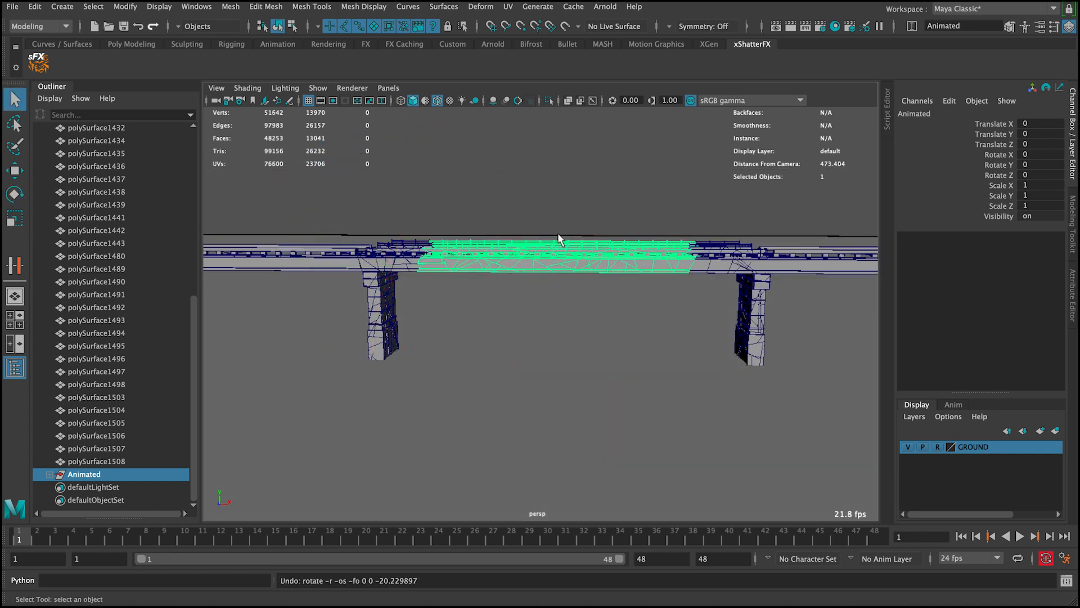
# Hide the Animated group by setting its Visibility to 0, and clear the selection
pyautogui.keyDown('alt'); pyautogui.moveTo(560, 239); pyautogui.dragTo(549, 234); pyautogui.keyUp('alt')
pyautogui.press('w')
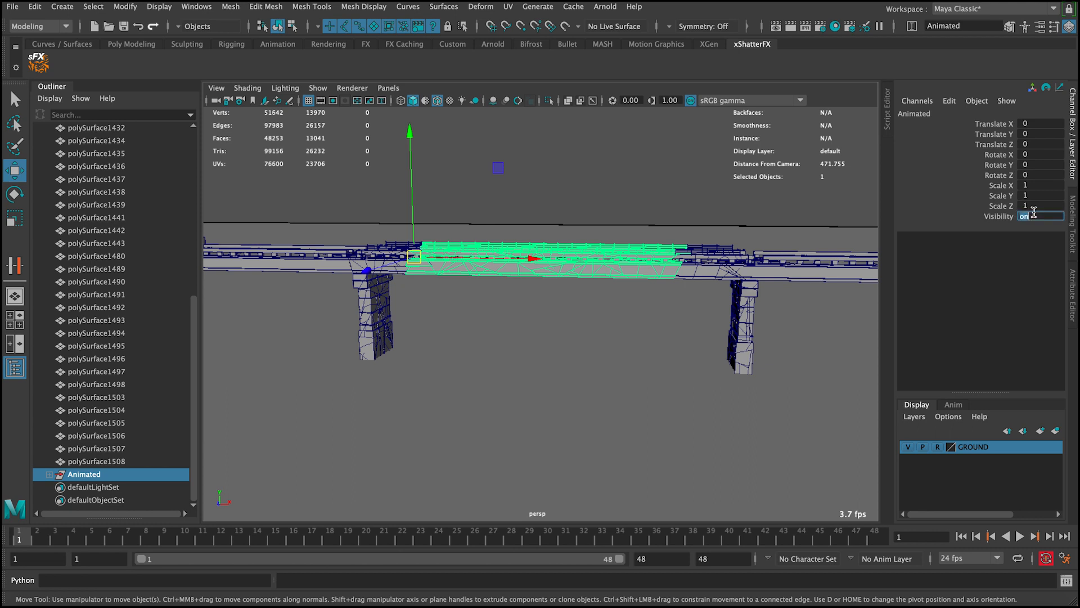
pyautogui.write('0')
pyautogui.press('Return')
pyautogui.click(640, 211)
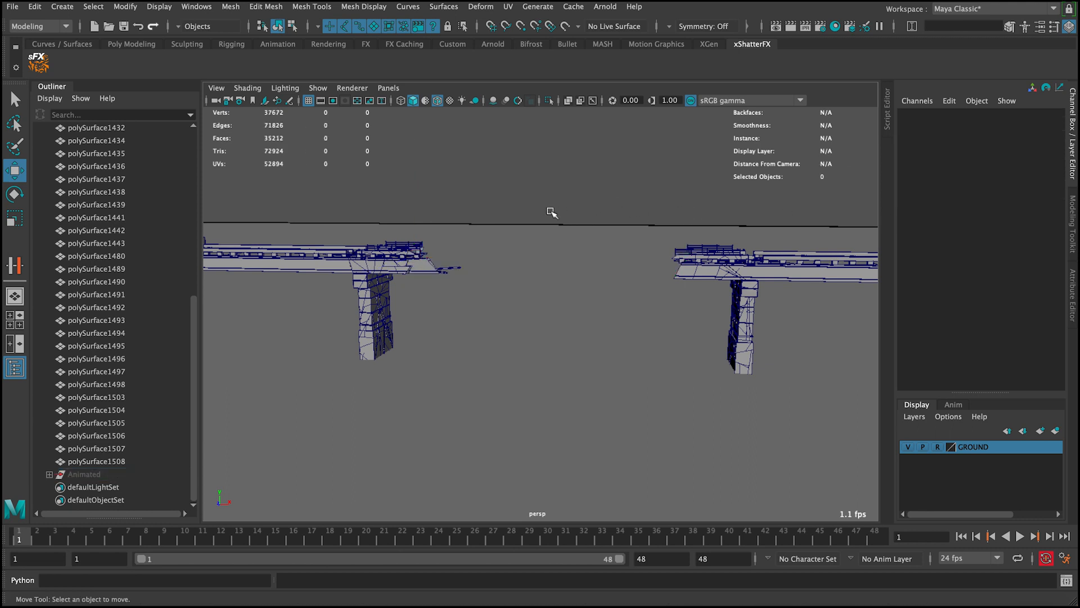
# Select the girder, deck and railing fragments of the broken bridge end overhanging the right pillar
pyautogui.keyDown('alt'); pyautogui.moveTo(550, 212); pyautogui.dragTo(547, 236); pyautogui.keyUp('alt')
pyautogui.keyDown('alt'); pyautogui.moveTo(547, 237); pyautogui.dragTo(478, 203, button='middle'); pyautogui.keyUp('alt')
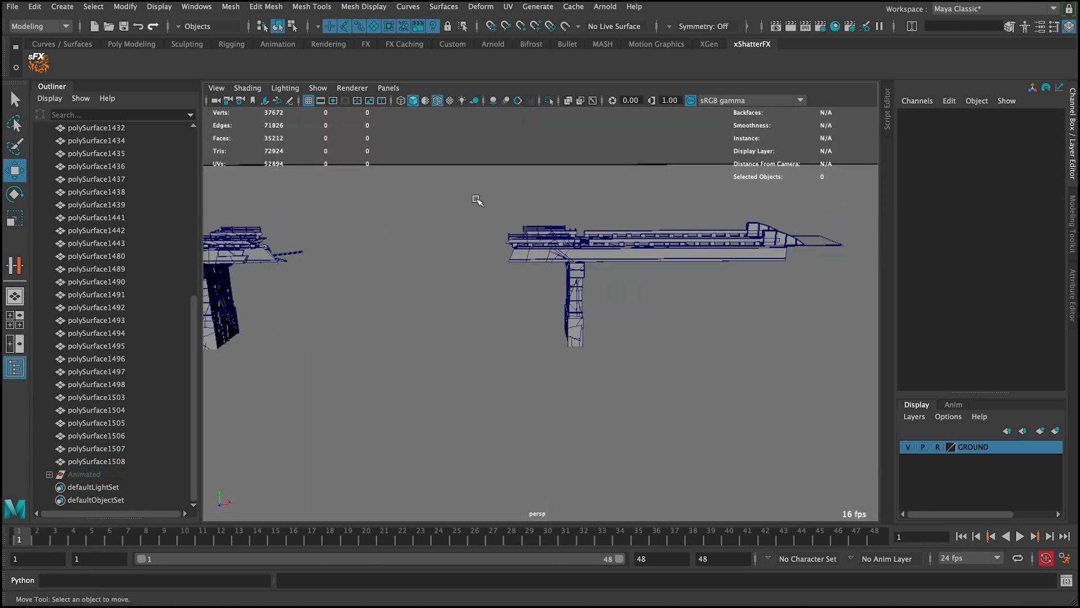
pyautogui.keyDown('alt'); pyautogui.moveTo(477, 202); pyautogui.dragTo(530, 203, button='right'); pyautogui.keyUp('alt')
pyautogui.keyDown('alt'); pyautogui.moveTo(530, 202); pyautogui.dragTo(521, 272, button='middle'); pyautogui.keyUp('alt')
pyautogui.keyDown('alt'); pyautogui.moveTo(476, 250); pyautogui.dragTo(622, 236); pyautogui.keyUp('alt')
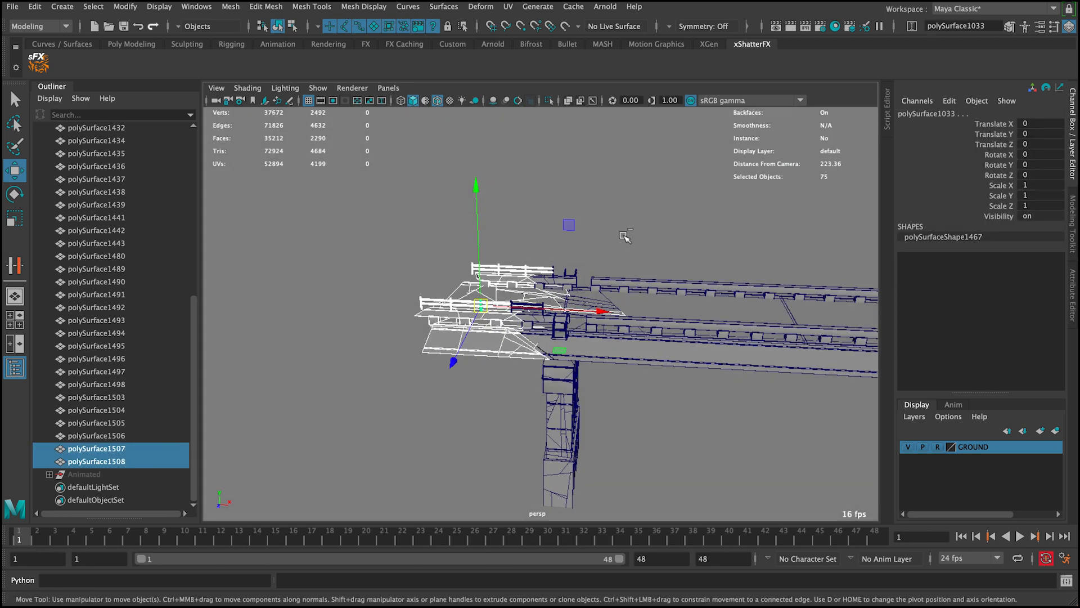
pyautogui.keyDown('alt'); pyautogui.moveTo(598, 367); pyautogui.dragTo(598, 340); pyautogui.keyUp('alt')
pyautogui.keyDown('alt'); pyautogui.moveTo(598, 340); pyautogui.dragTo(540, 309, button='right'); pyautogui.keyUp('alt')
pyautogui.keyDown('alt'); pyautogui.moveTo(540, 309); pyautogui.dragTo(572, 309, button='middle'); pyautogui.keyUp('alt')
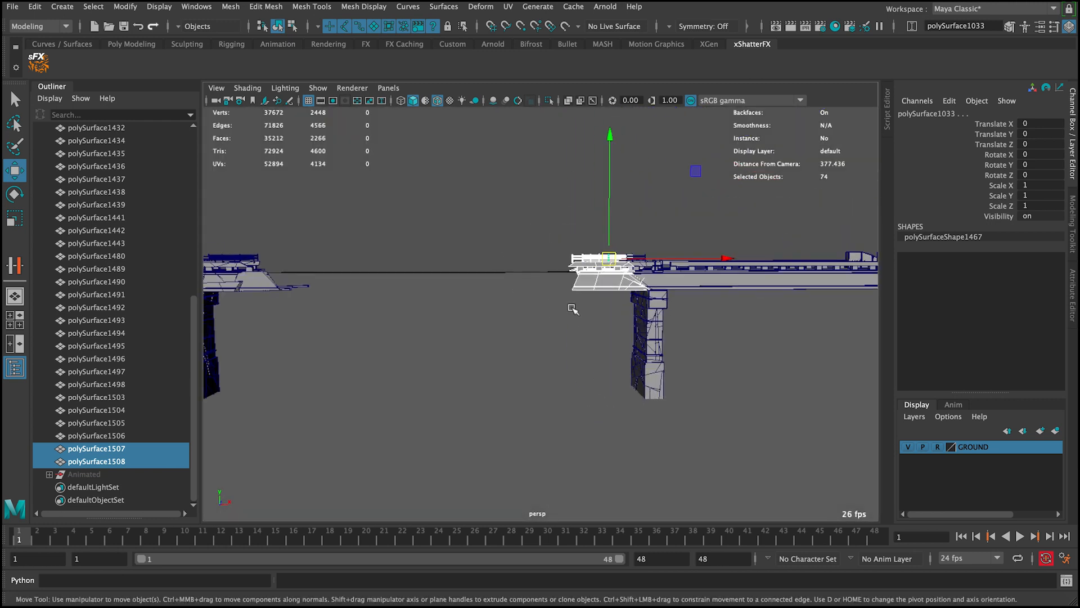
pyautogui.keyDown('alt'); pyautogui.moveTo(571, 309); pyautogui.dragTo(539, 297); pyautogui.keyUp('alt')
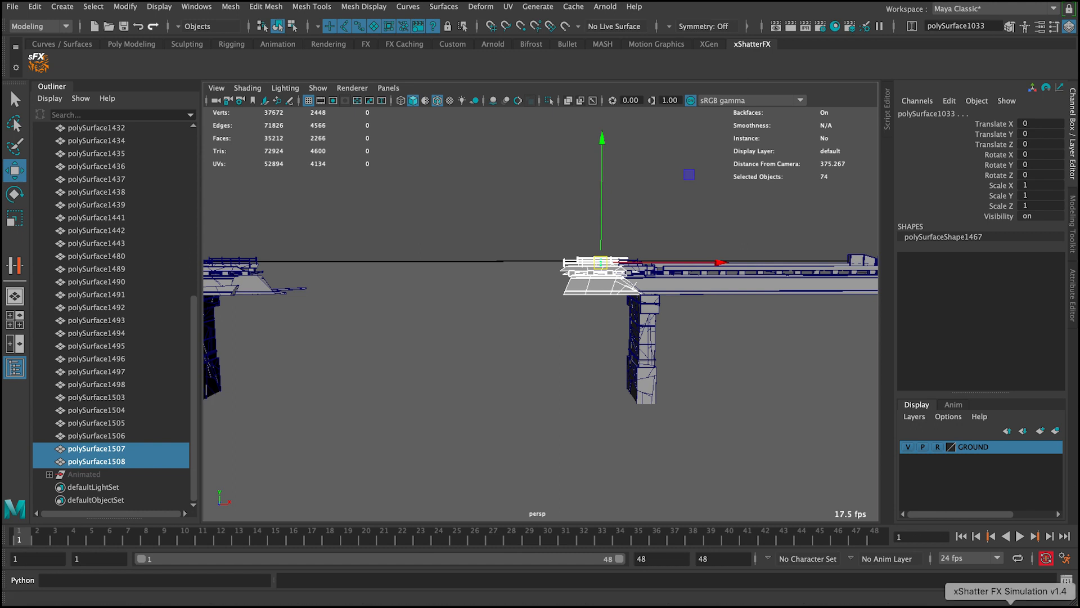
# Convert the selected fragments to explosion dynamics in xShatter FX and generate a directional explosion from them
pyautogui.click(1010, 606)
pyautogui.click(917, 69)
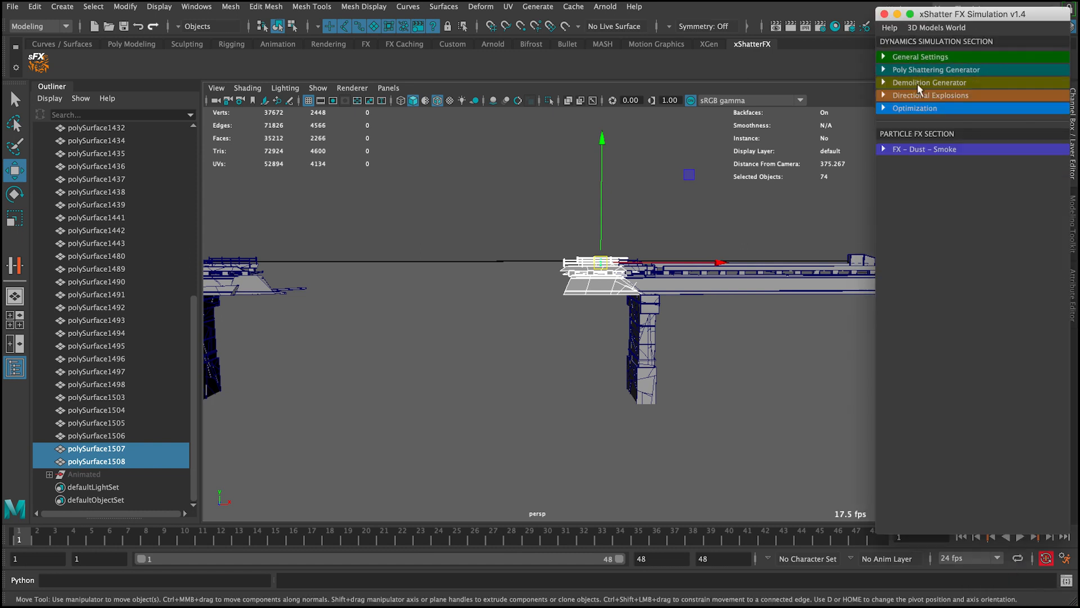
pyautogui.click(921, 97)
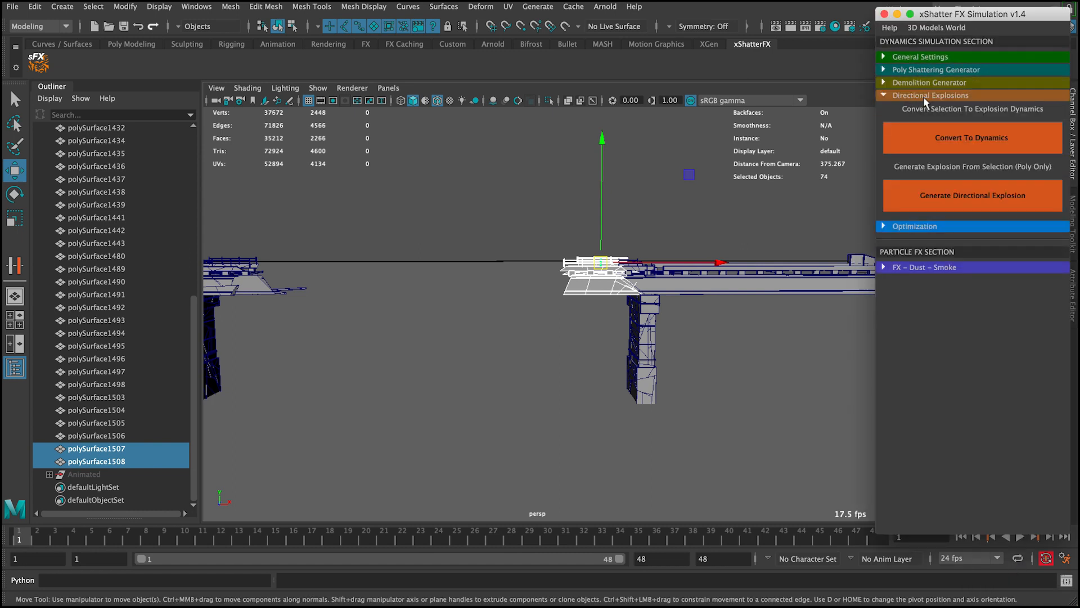
pyautogui.click(939, 142)
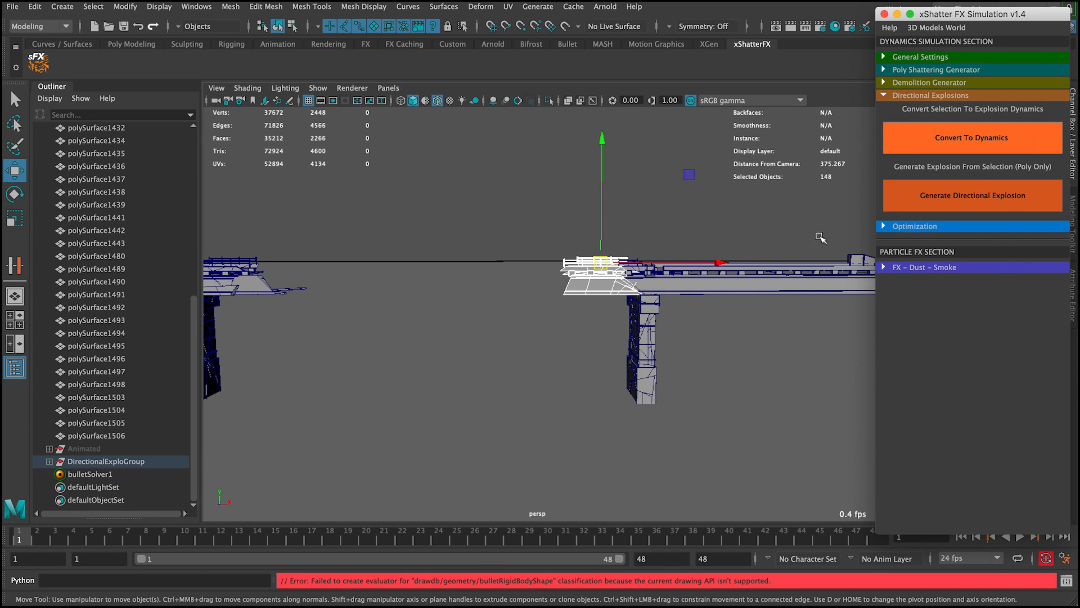
pyautogui.click(928, 201)
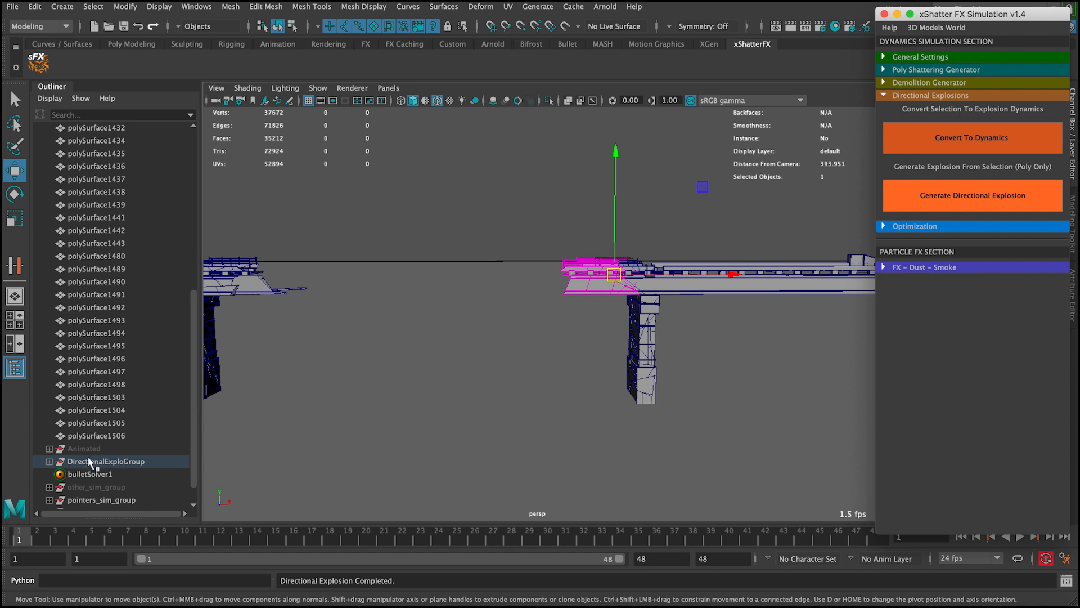
# Raise the explosion control arrow above the deck to about Y 24.2 and scale it uniformly to about 5.2
pyautogui.scroll(-2, 478, 270)
pyautogui.keyDown('alt'); pyautogui.moveTo(563, 246); pyautogui.dragTo(501, 297, button='middle'); pyautogui.keyUp('alt')
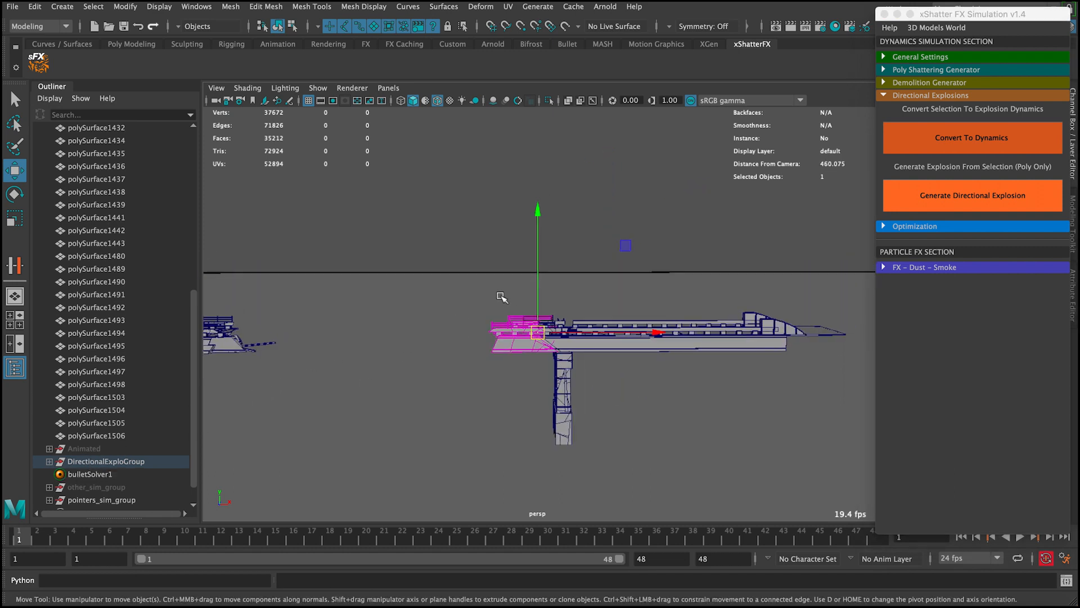
pyautogui.moveTo(537, 288); pyautogui.dragTo(538, 252)
pyautogui.press('r')
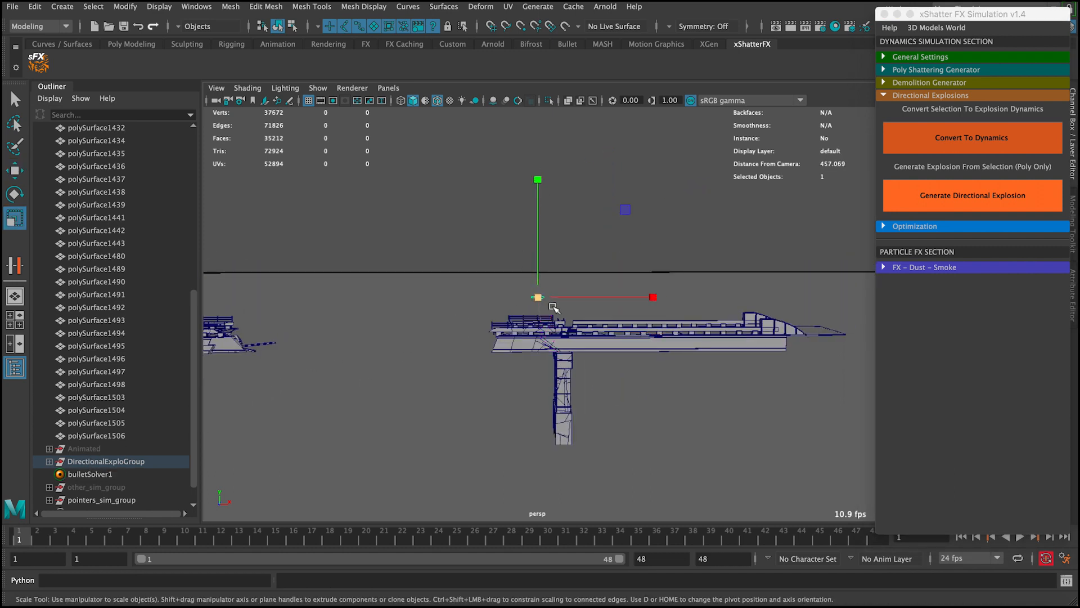
pyautogui.moveTo(543, 303); pyautogui.dragTo(540, 264)
# Minimise the xShatter FX window and examine the explosion control arrow above the bridge fragments
pyautogui.click(898, 15)
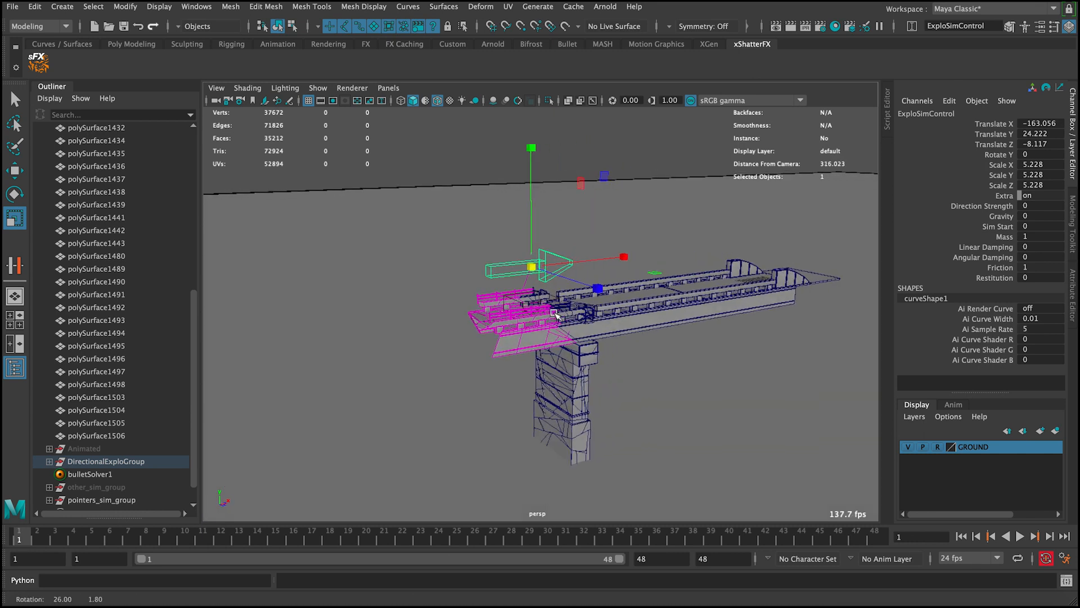
pyautogui.press('q')
pyautogui.keyDown('alt'); pyautogui.moveTo(568, 298); pyautogui.dragTo(540, 299); pyautogui.keyUp('alt')
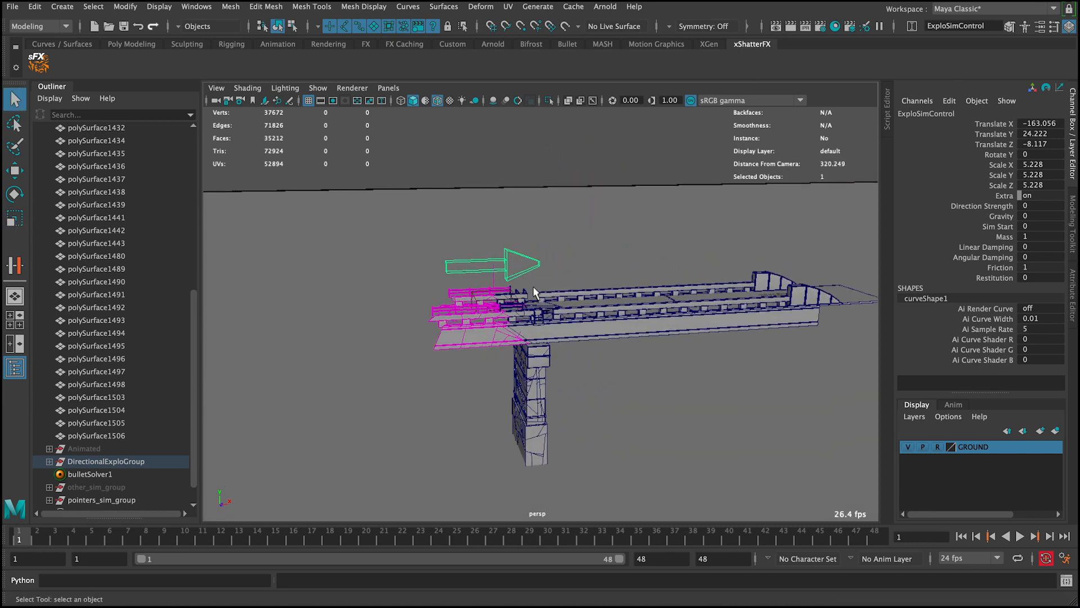
pyautogui.press('e')
pyautogui.press('w')
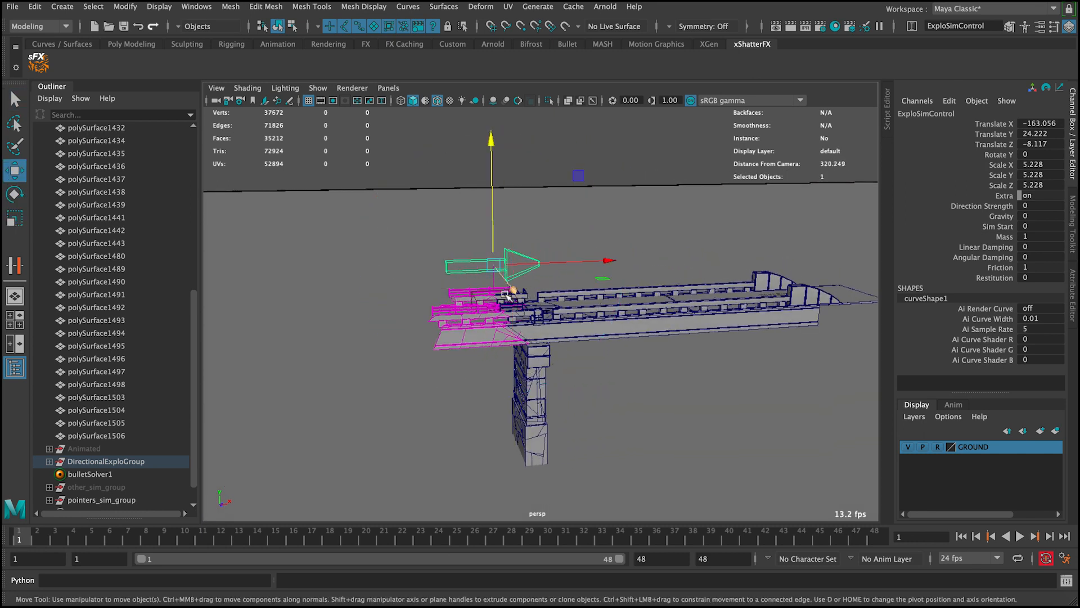
pyautogui.keyDown('alt'); pyautogui.moveTo(505, 294); pyautogui.dragTo(498, 291); pyautogui.keyUp('alt')
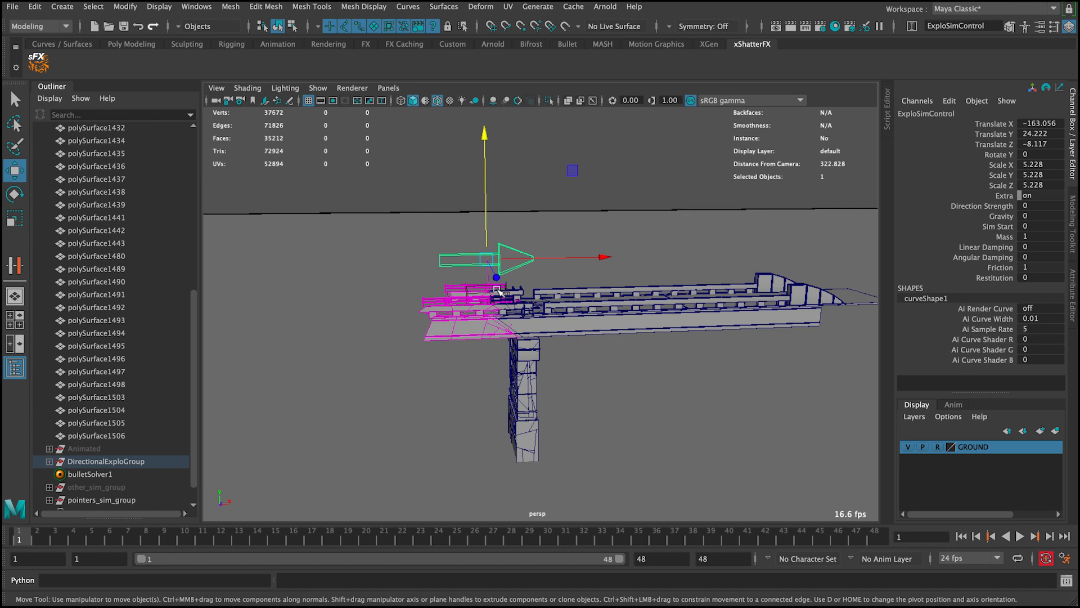
# Set the explosion control's Gravity to 40
pyautogui.click(988, 206)
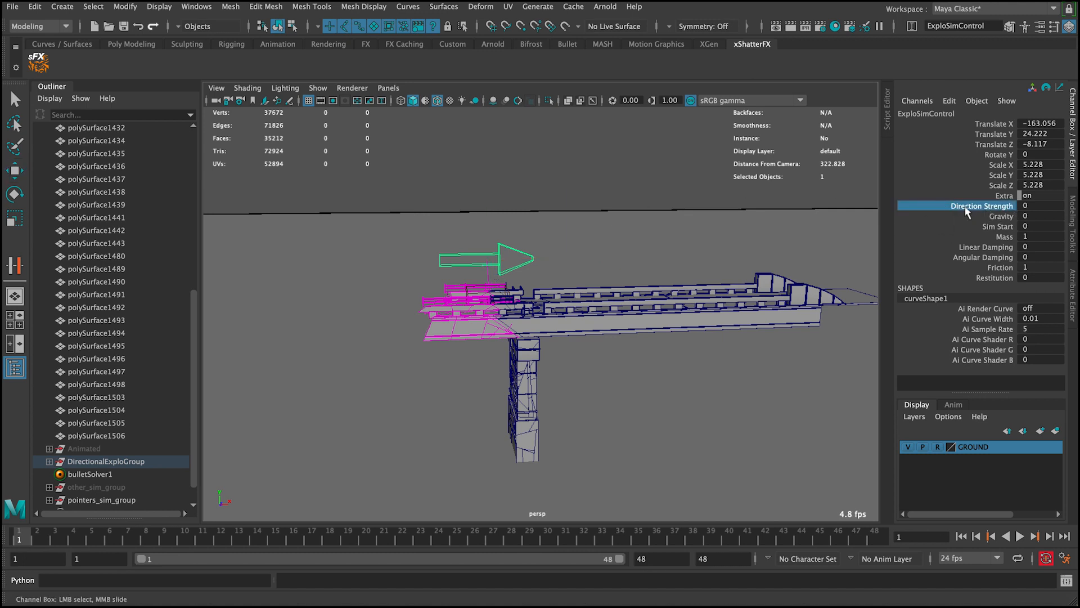
pyautogui.keyDown('alt'); pyautogui.moveTo(632, 241); pyautogui.dragTo(634, 235, button='middle'); pyautogui.keyUp('alt')
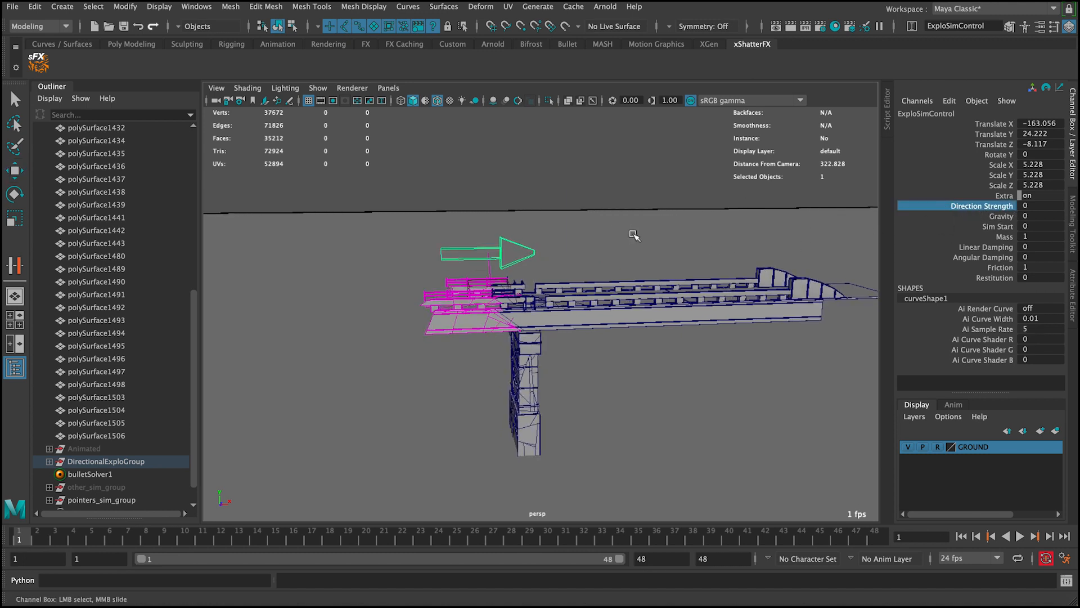
pyautogui.click(1040, 217)
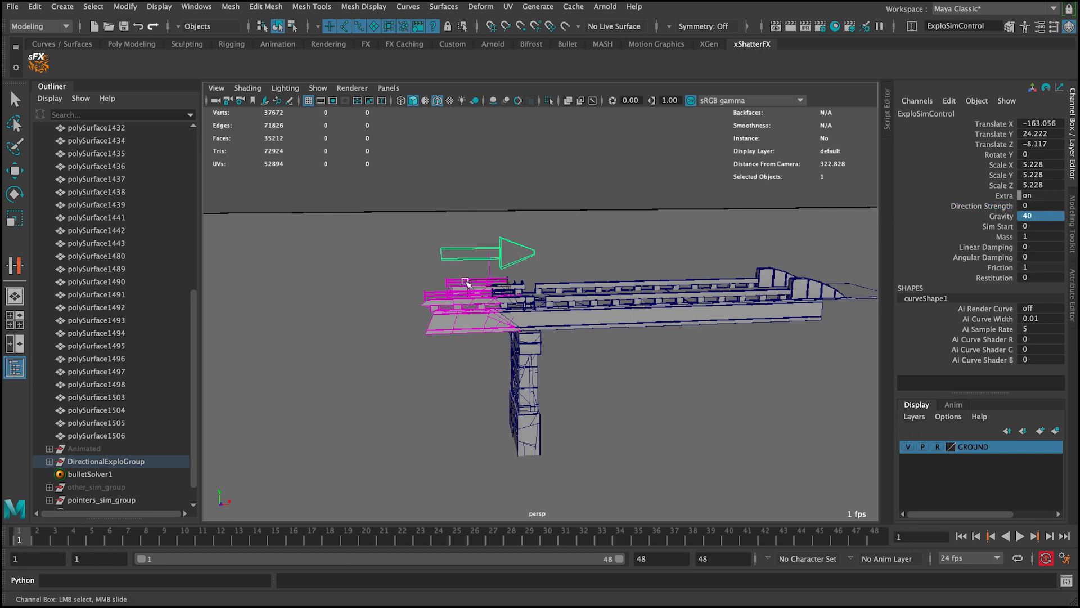
# Key the explosion control's Sim Start at 0 on frame 4, and advance to frame 5
pyautogui.keyDown('alt'); pyautogui.moveTo(465, 282); pyautogui.dragTo(466, 274, button='middle'); pyautogui.keyUp('alt')
pyautogui.moveTo(32, 537); pyautogui.dragTo(80, 538)
pyautogui.click(1007, 227)
pyautogui.rightClick(1008, 227)
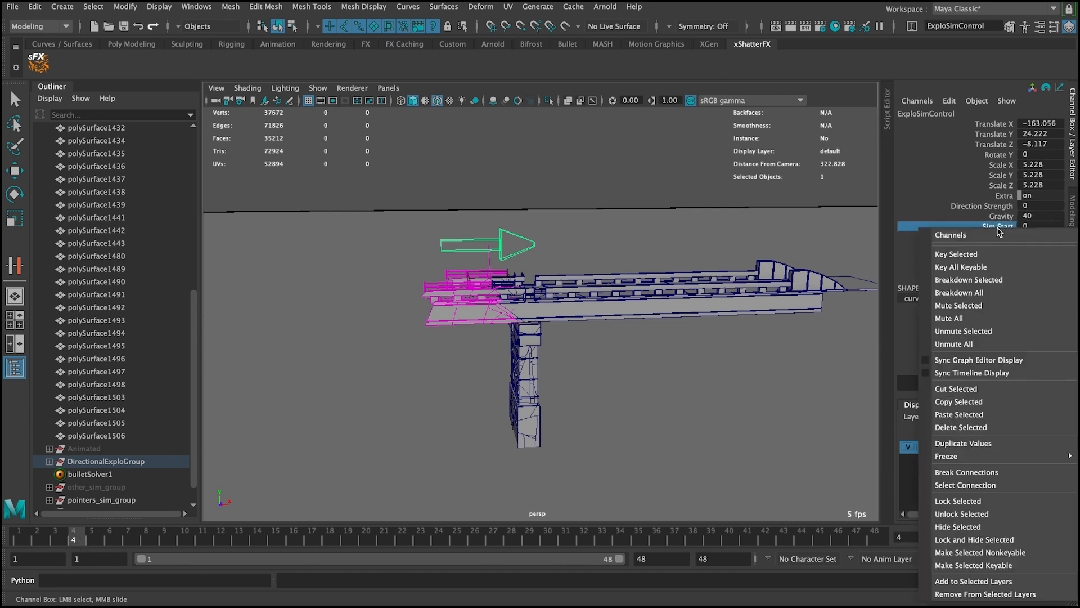
pyautogui.click(957, 254)
pyautogui.hotkey('alt', '.')
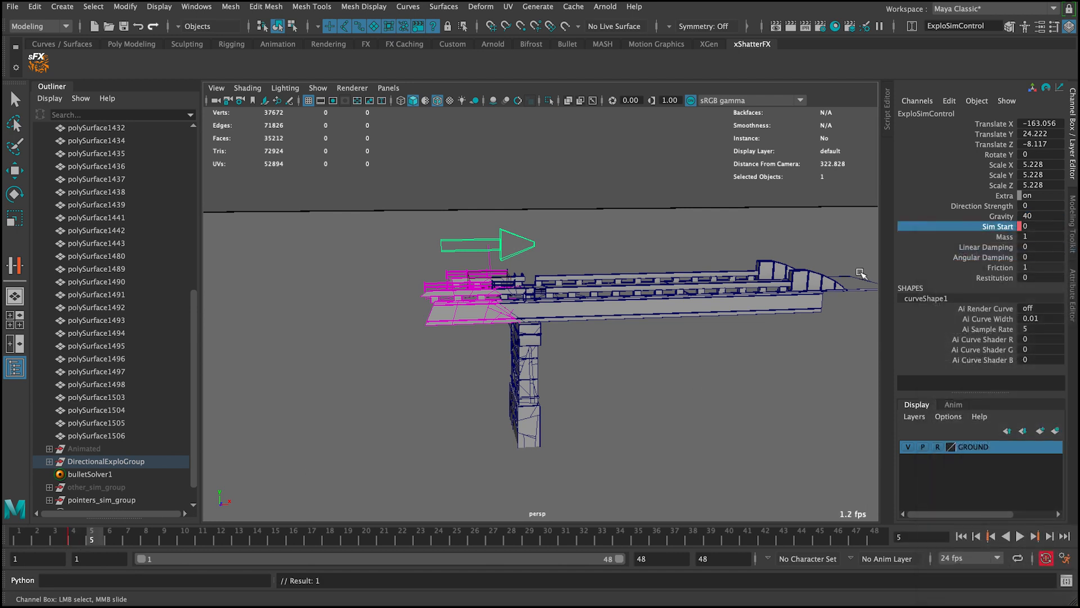
# Key the explosion control's Sim Start at 1 on frame 5, and play back the simulation
pyautogui.doubleClick(1032, 227)
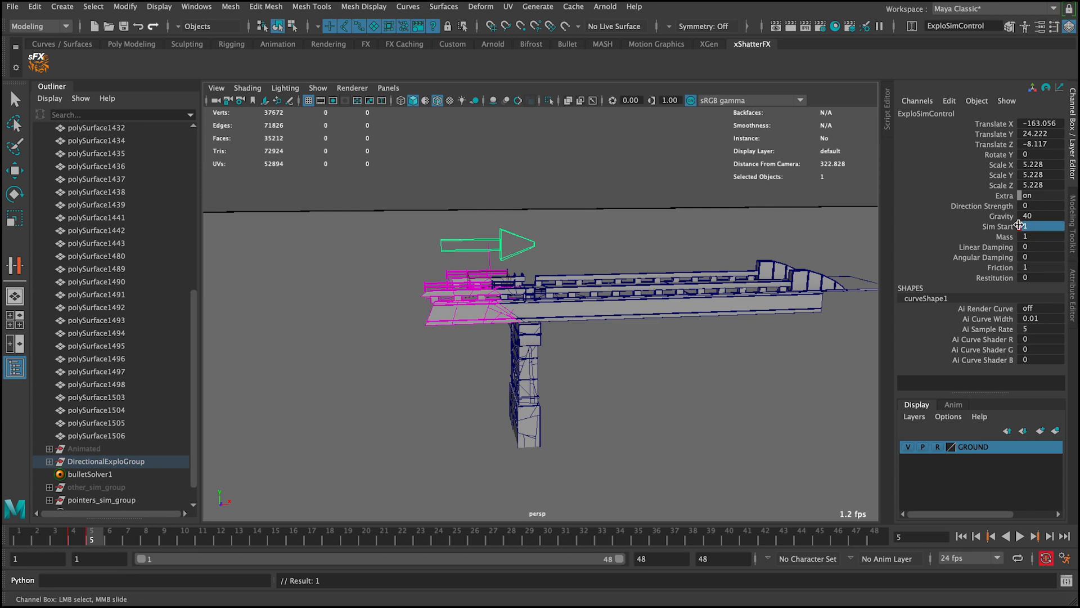
pyautogui.rightClick(1020, 225)
pyautogui.click(957, 252)
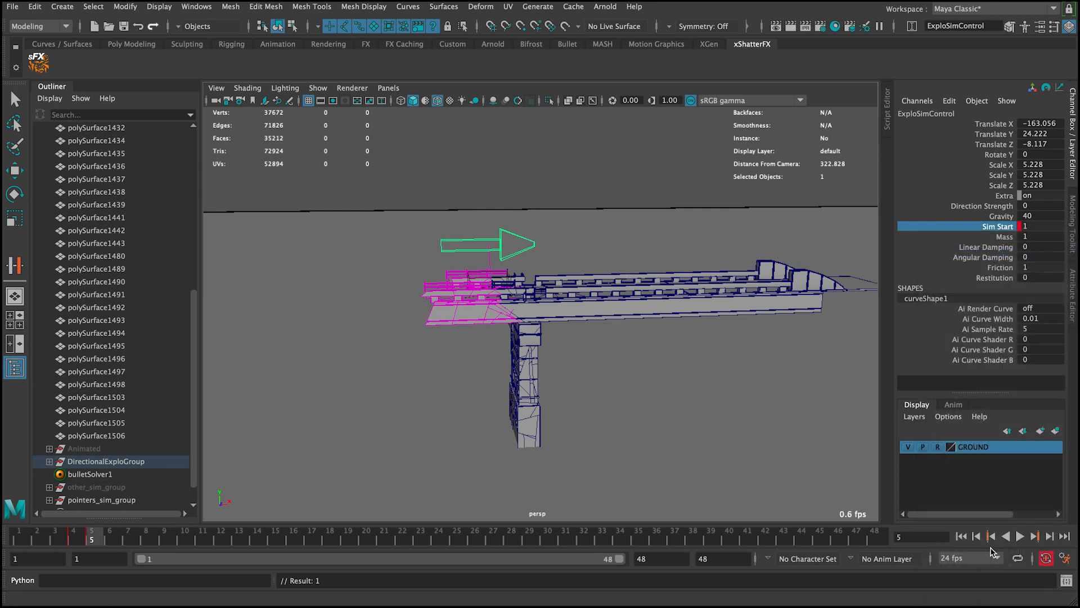
pyautogui.click(1021, 536)
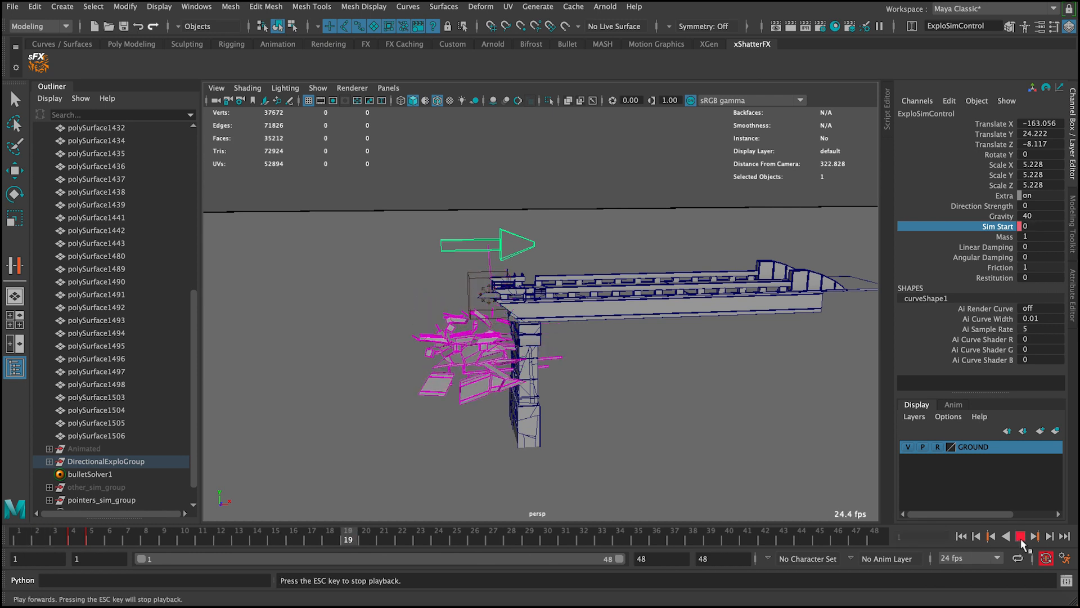
pyautogui.click(1020, 537)
pyautogui.click(962, 537)
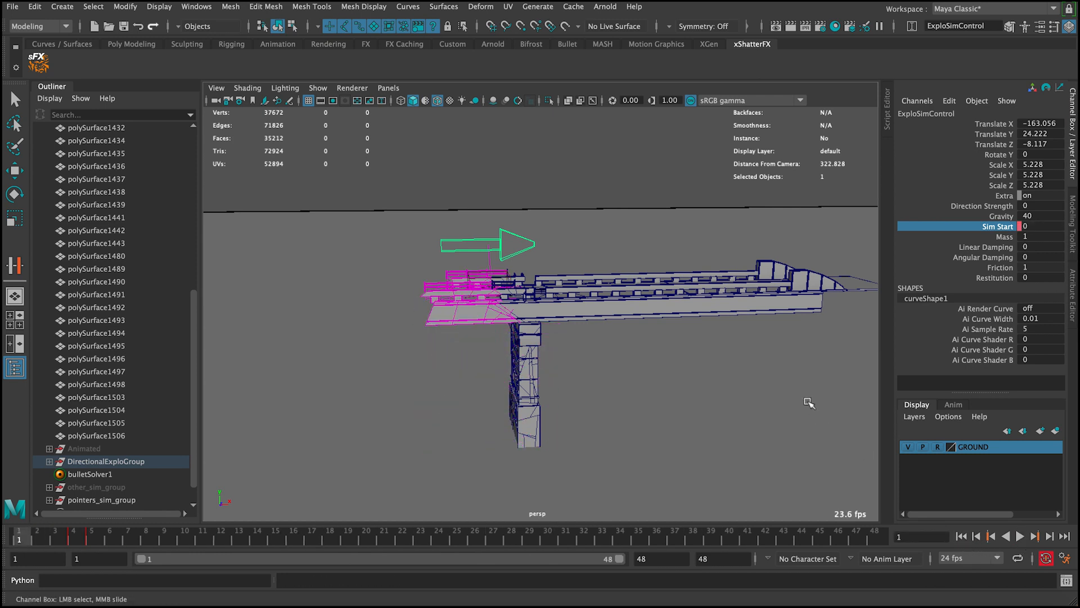
# Add the ground as a static collider in xShatter FX, and minimise its window
pyautogui.click(679, 239)
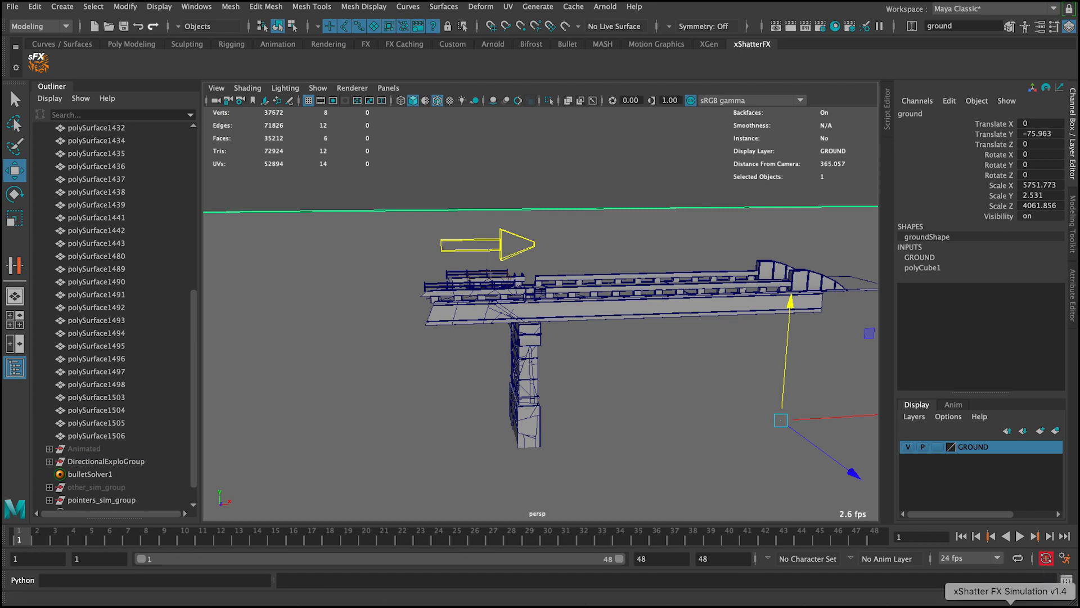
pyautogui.click(1011, 606)
pyautogui.click(915, 57)
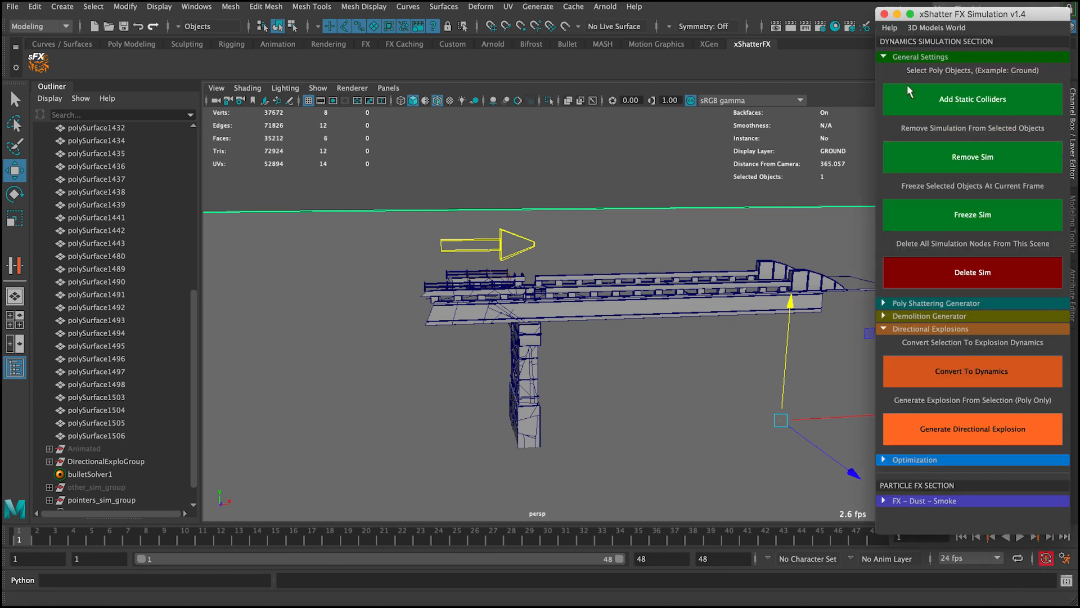
pyautogui.click(947, 107)
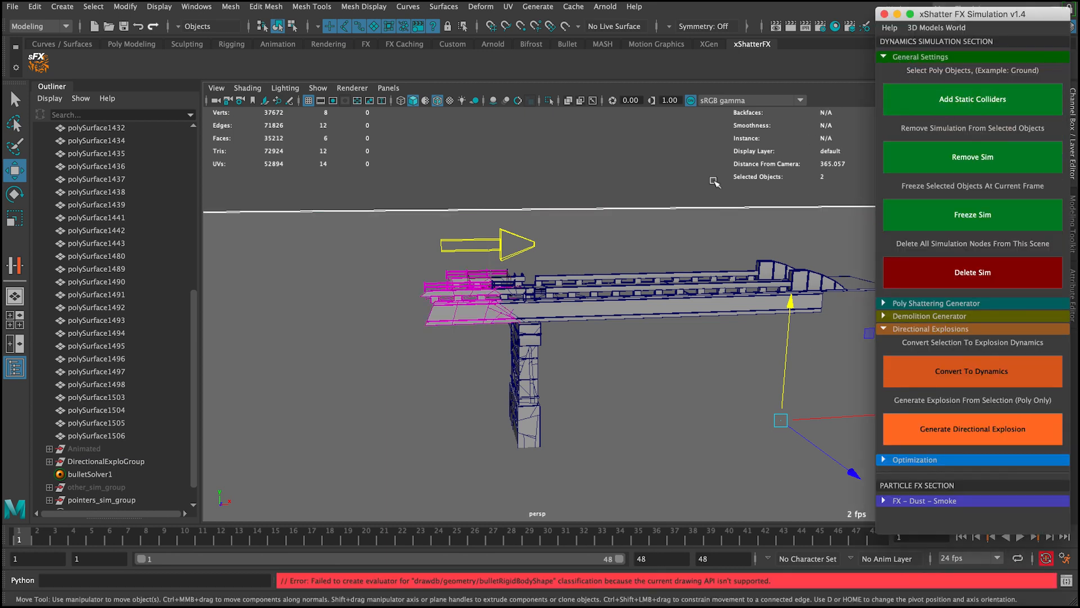
pyautogui.click(898, 14)
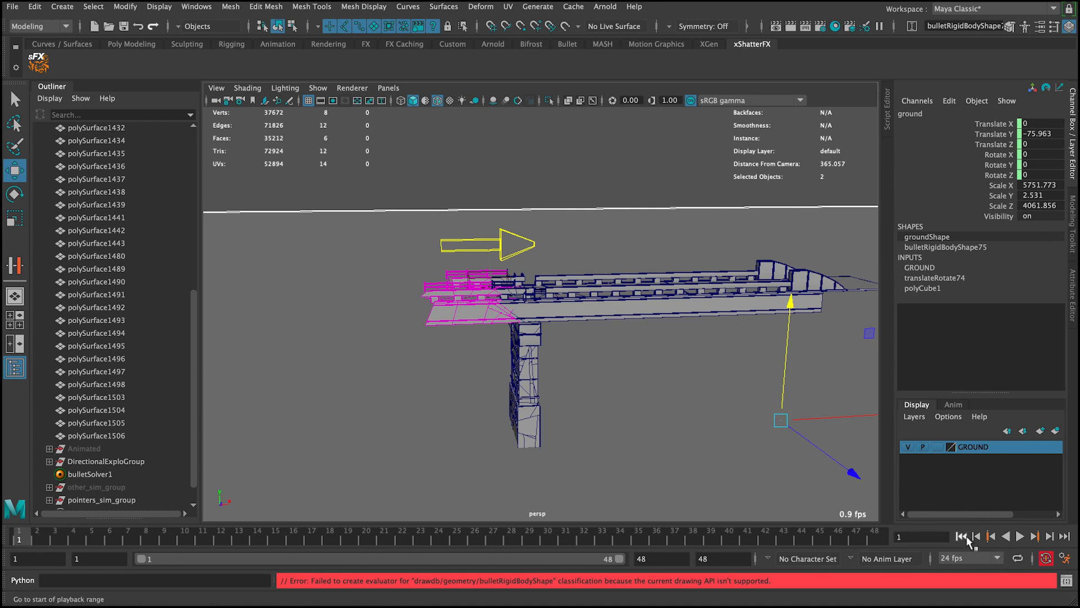
# Play back the simulation to check how the fragments collide with the ground, and rewind to frame 1
pyautogui.click(1020, 536)
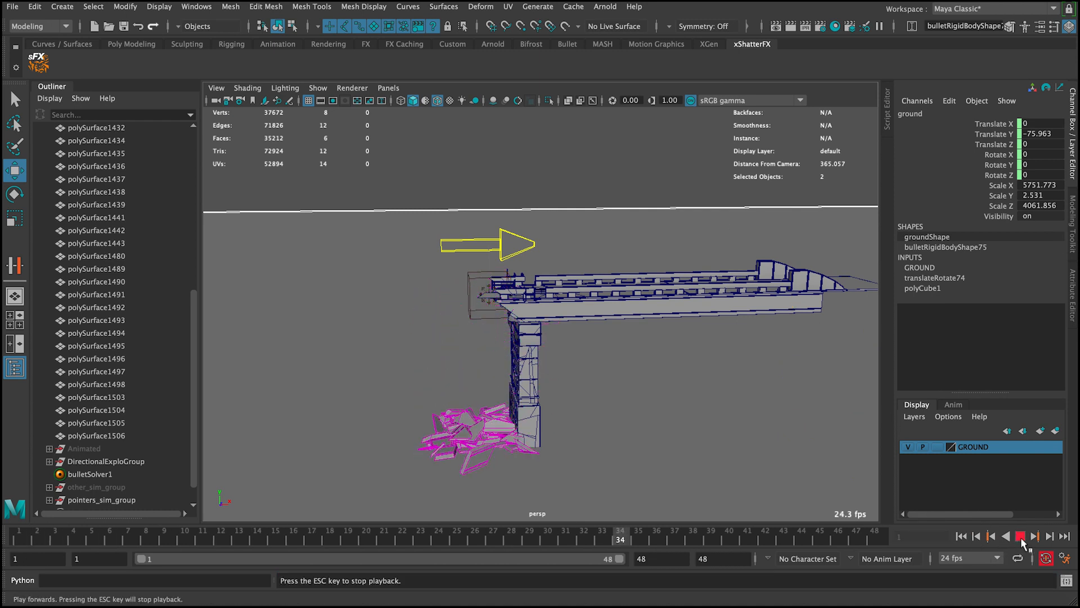
pyautogui.click(1021, 537)
pyautogui.click(961, 536)
# Scale the explosion field on the shattered deck uniformly to about 15.8 and move it along X to about -173.3
pyautogui.click(559, 177)
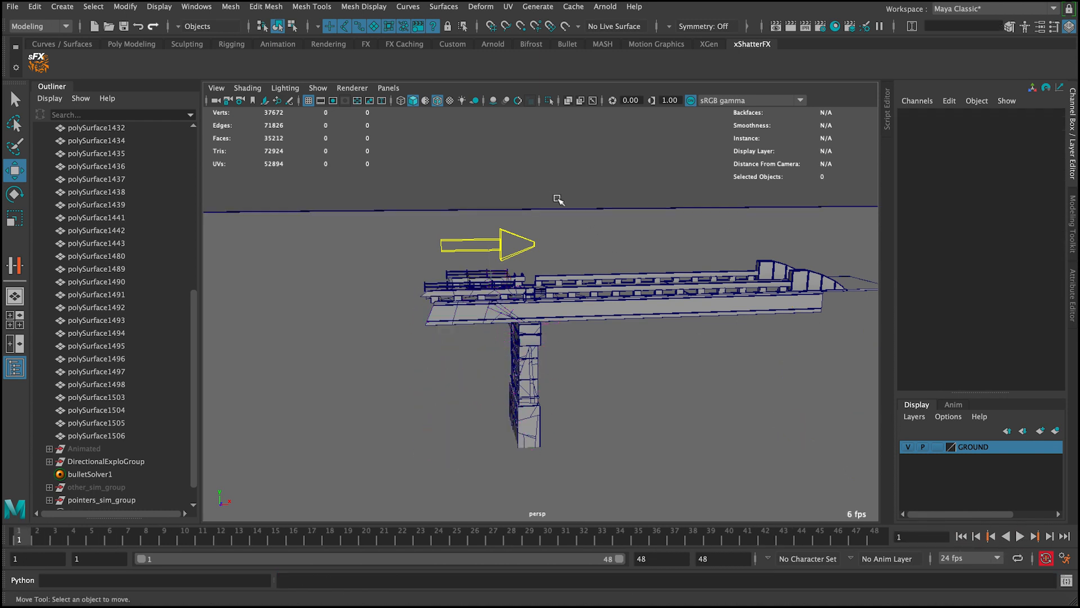
pyautogui.keyDown('alt'); pyautogui.moveTo(560, 200); pyautogui.dragTo(514, 188); pyautogui.keyUp('alt')
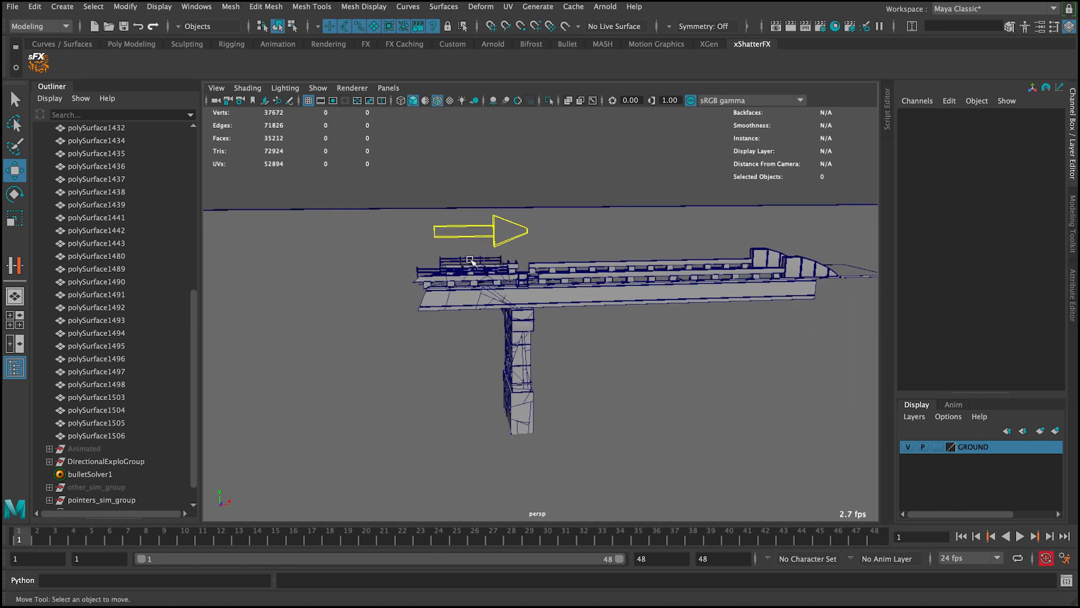
pyautogui.keyDown('alt'); pyautogui.moveTo(471, 261); pyautogui.dragTo(495, 281); pyautogui.keyUp('alt')
pyautogui.click(496, 265)
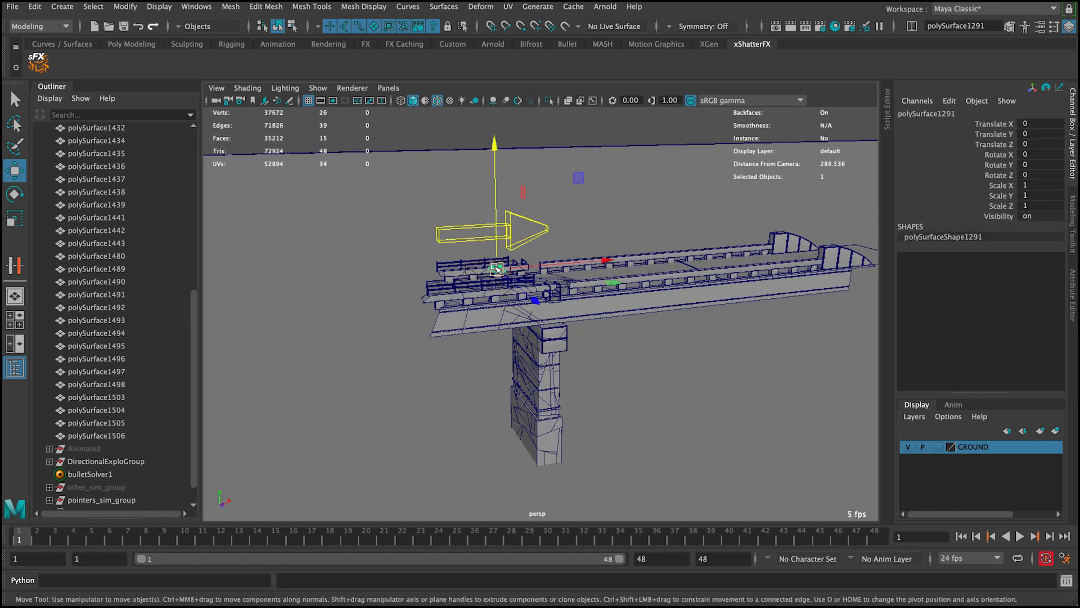
pyautogui.click(468, 268)
pyautogui.keyDown('alt'); pyautogui.moveTo(531, 265); pyautogui.dragTo(539, 263); pyautogui.keyUp('alt')
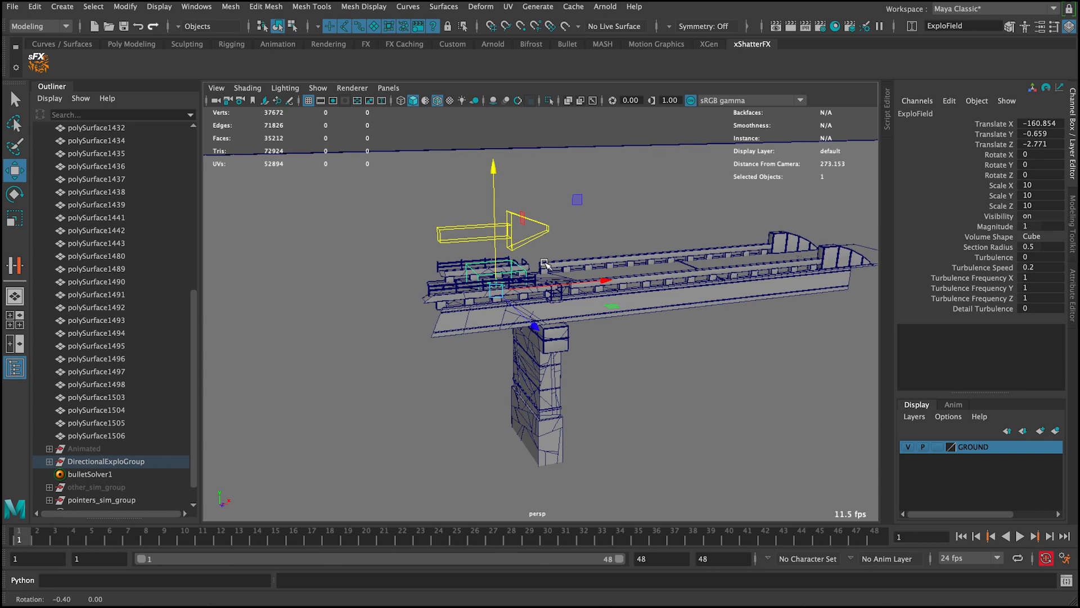
pyautogui.keyDown('alt'); pyautogui.moveTo(410, 309); pyautogui.dragTo(452, 284); pyautogui.keyUp('alt')
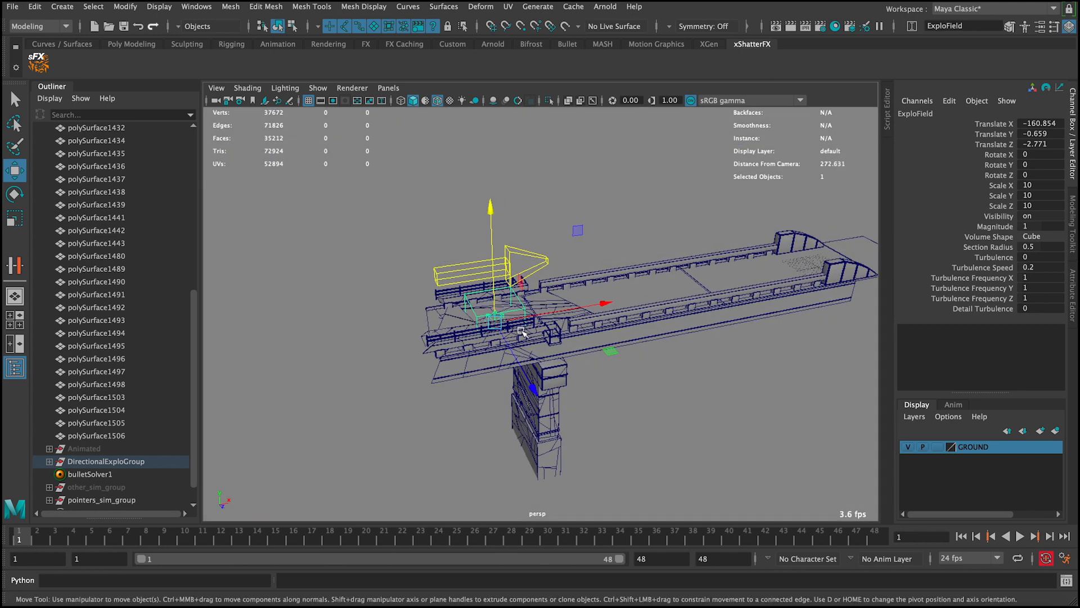
pyautogui.press('r')
pyautogui.moveTo(483, 326); pyautogui.dragTo(728, 289)
pyautogui.press('w')
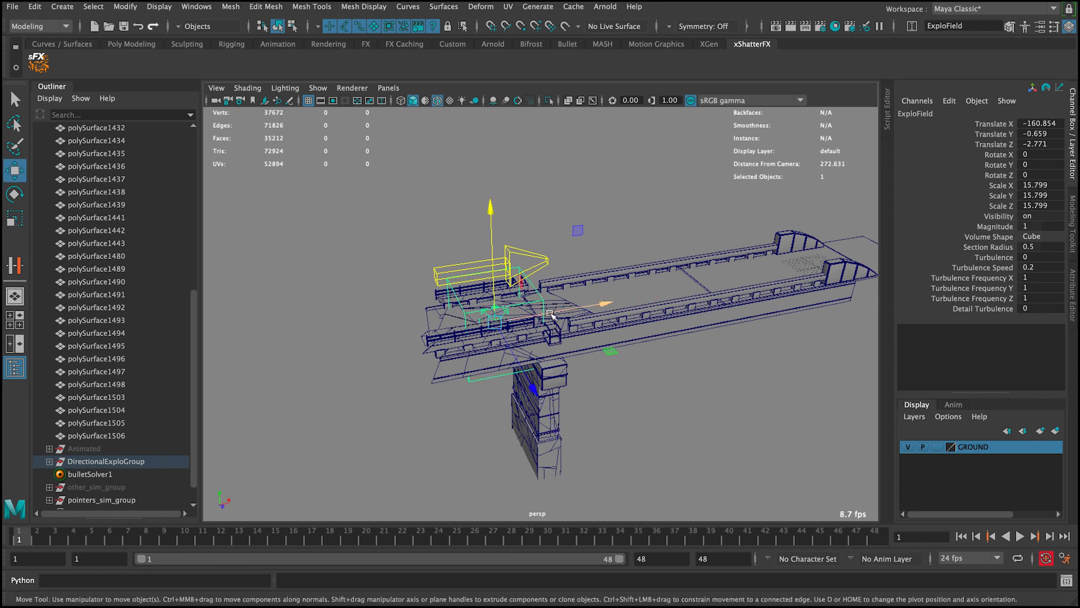
pyautogui.moveTo(547, 313); pyautogui.dragTo(518, 317)
# Change the explosion field's Volume Shape to Sphere
pyautogui.moveTo(519, 319)
pyautogui.keyDown('alt'); pyautogui.mouseDown()
pyautogui.moveTo(578, 321)
pyautogui.moveTo(636, 301)
pyautogui.moveTo(524, 302)
pyautogui.mouseUp(); pyautogui.keyUp('alt')
pyautogui.click(1047, 239)
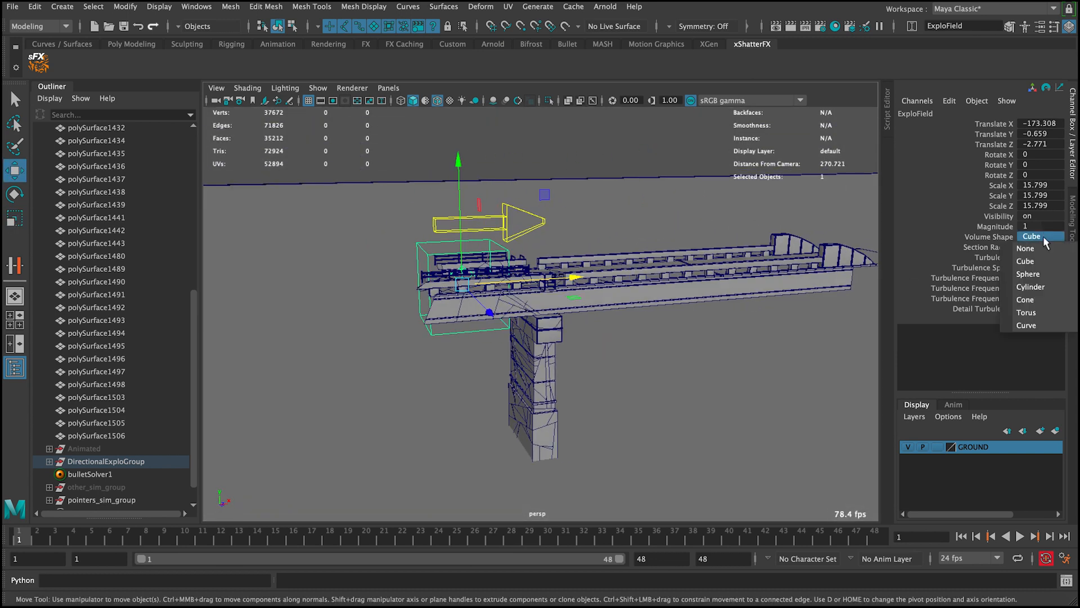
pyautogui.click(1042, 273)
pyautogui.keyDown('alt'); pyautogui.moveTo(489, 274); pyautogui.dragTo(441, 278); pyautogui.keyUp('alt')
pyautogui.scroll(-2, 441, 278)
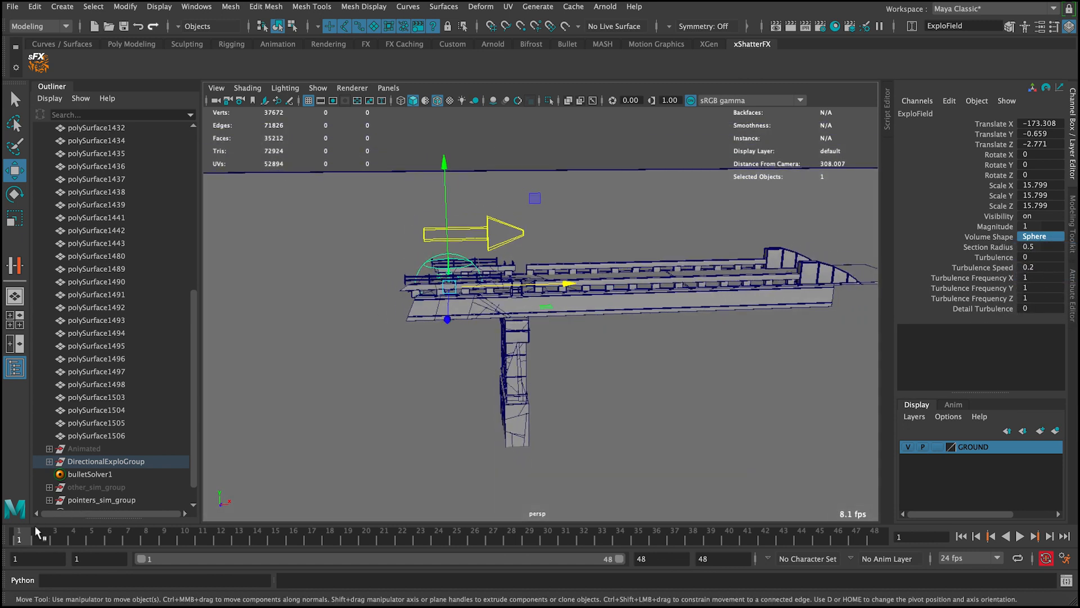
# Go to frame 5 and set the explosion field's Magnitude to 4000
pyautogui.hotkey('alt', 'v')
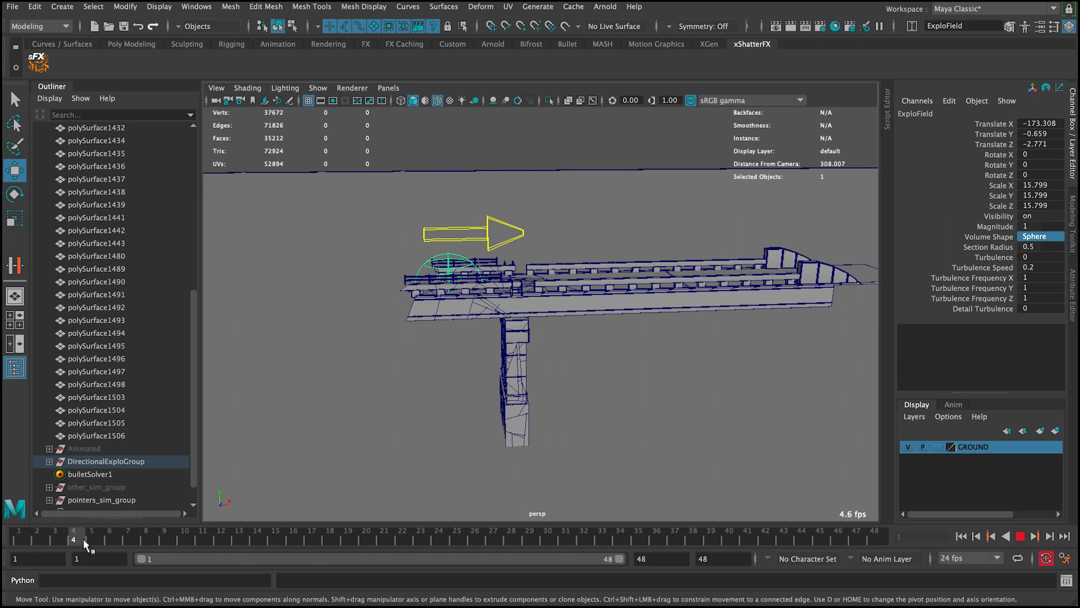
pyautogui.press('Escape')
pyautogui.click(495, 221)
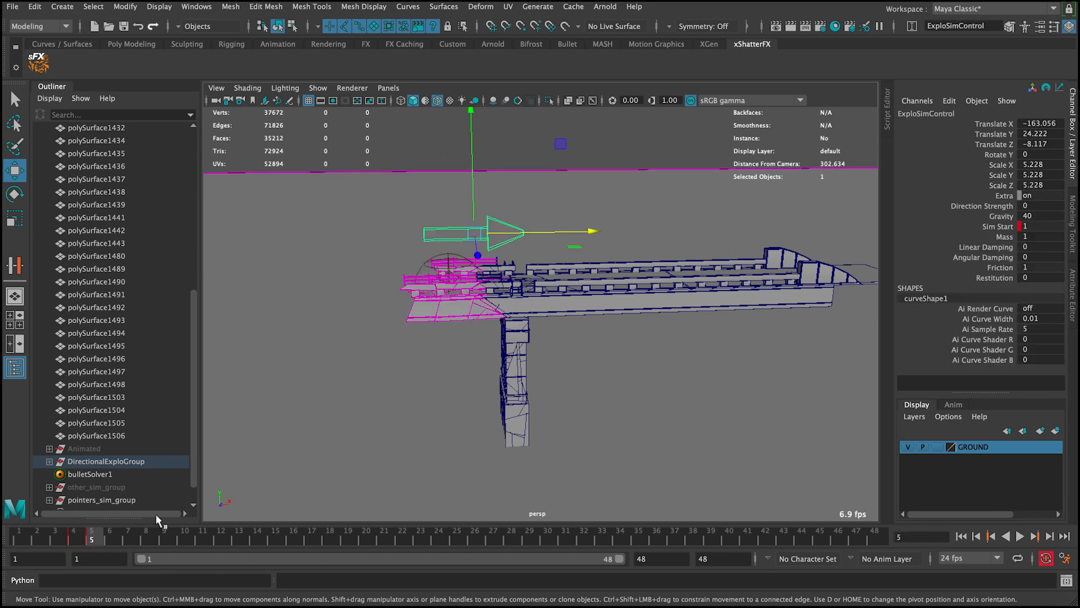
pyautogui.click(451, 259)
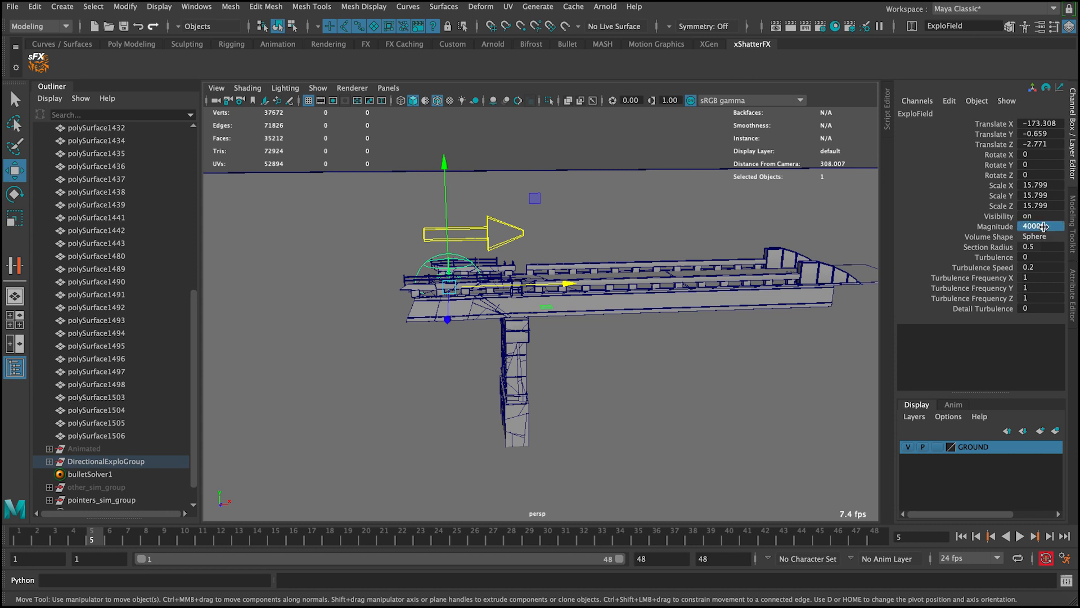
# Play back the explosion from frame 1 and examine how the fragments scatter from a wider view
pyautogui.scroll(-5, 720, 400)
pyautogui.click(962, 537)
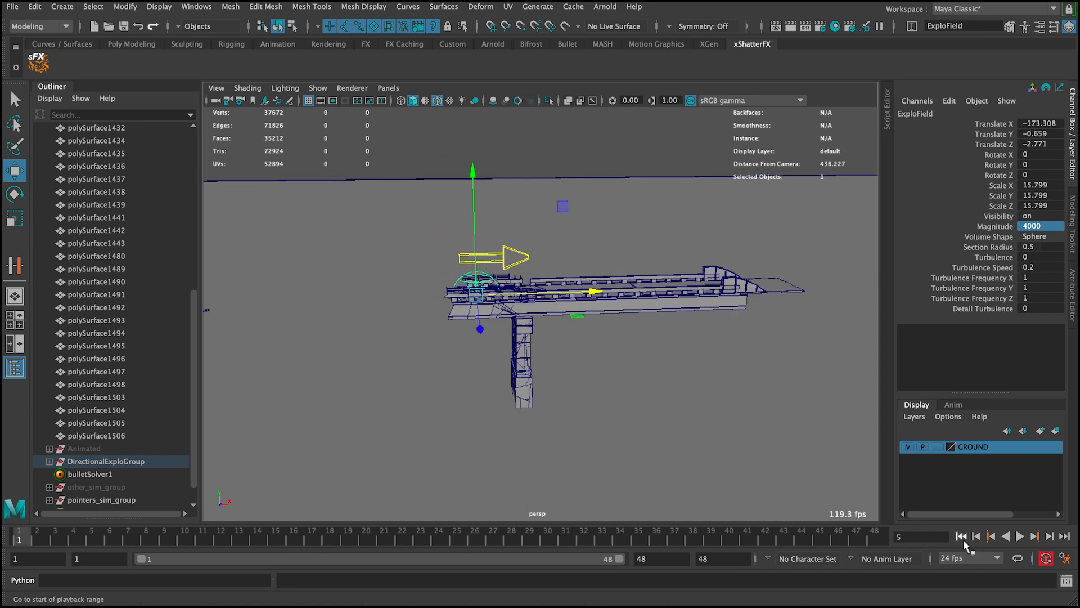
pyautogui.click(1021, 537)
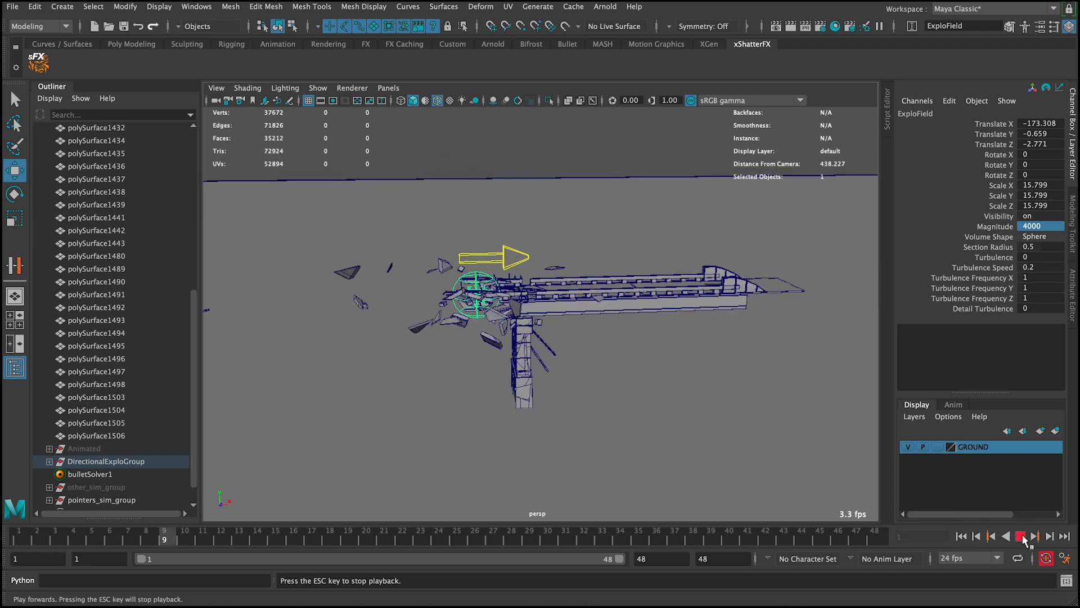
pyautogui.click(957, 537)
pyautogui.scroll(-5, 575, 283)
pyautogui.keyDown('alt'); pyautogui.moveTo(575, 283); pyautogui.dragTo(614, 270); pyautogui.keyUp('alt')
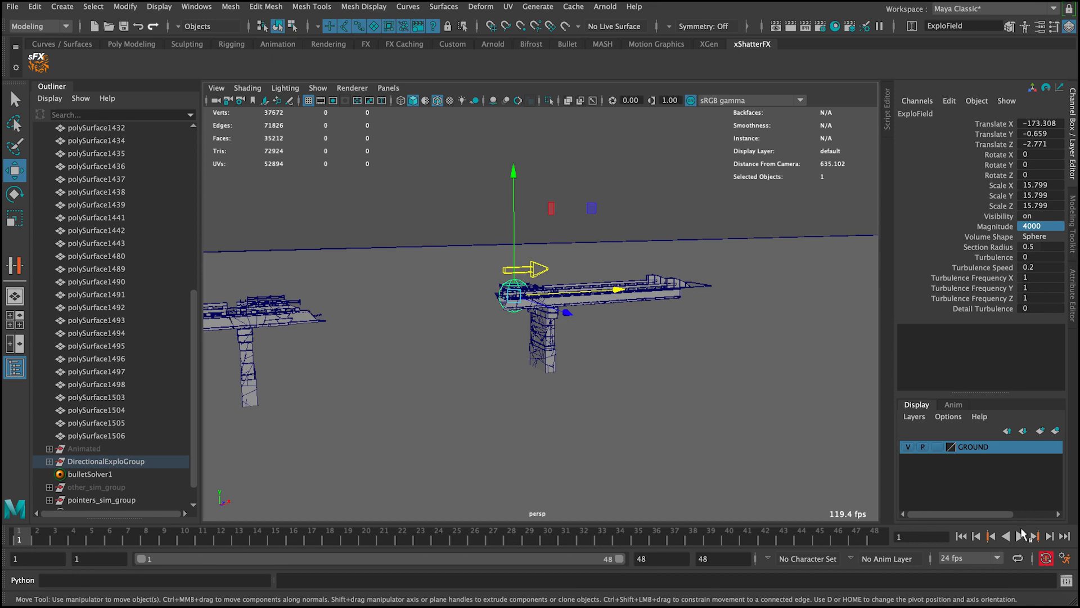
pyautogui.click(1021, 536)
pyautogui.click(961, 536)
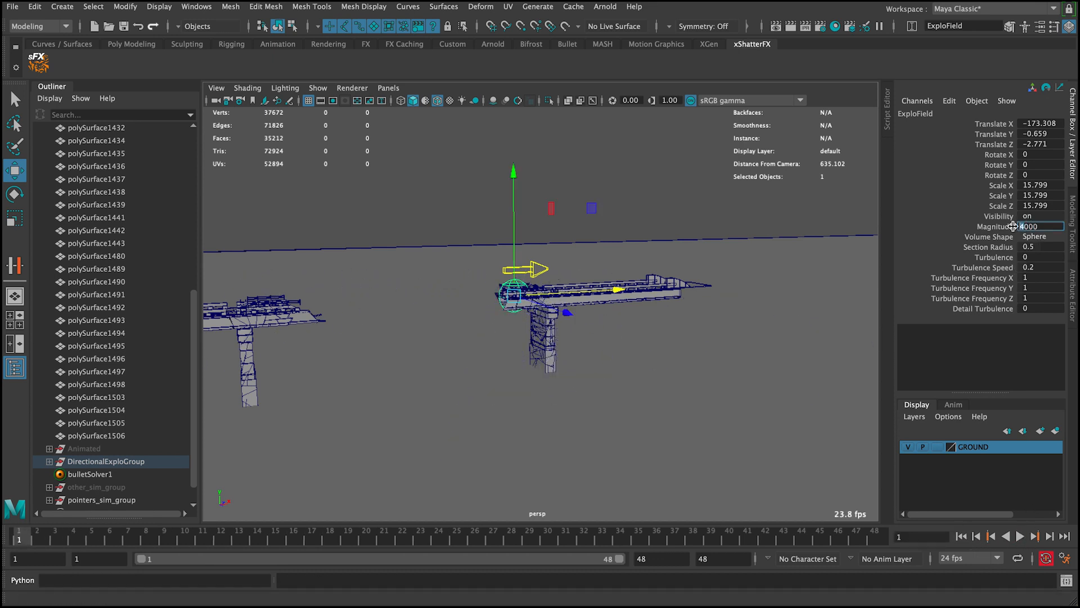
# Set the explosion field's Magnitude to 7000 and play back the explosion
pyautogui.press('Return')
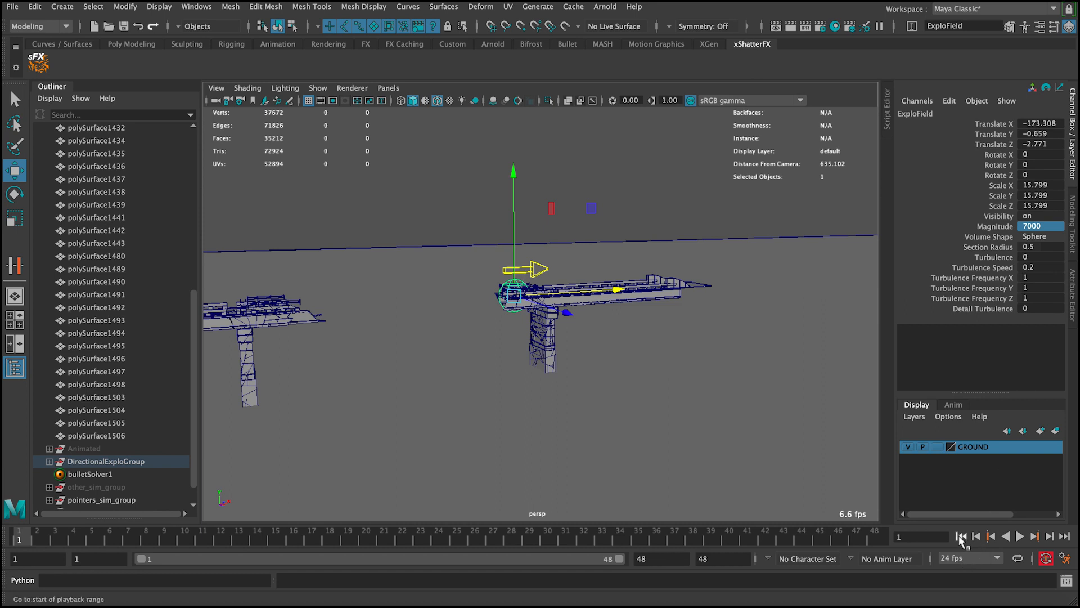
pyautogui.click(1020, 536)
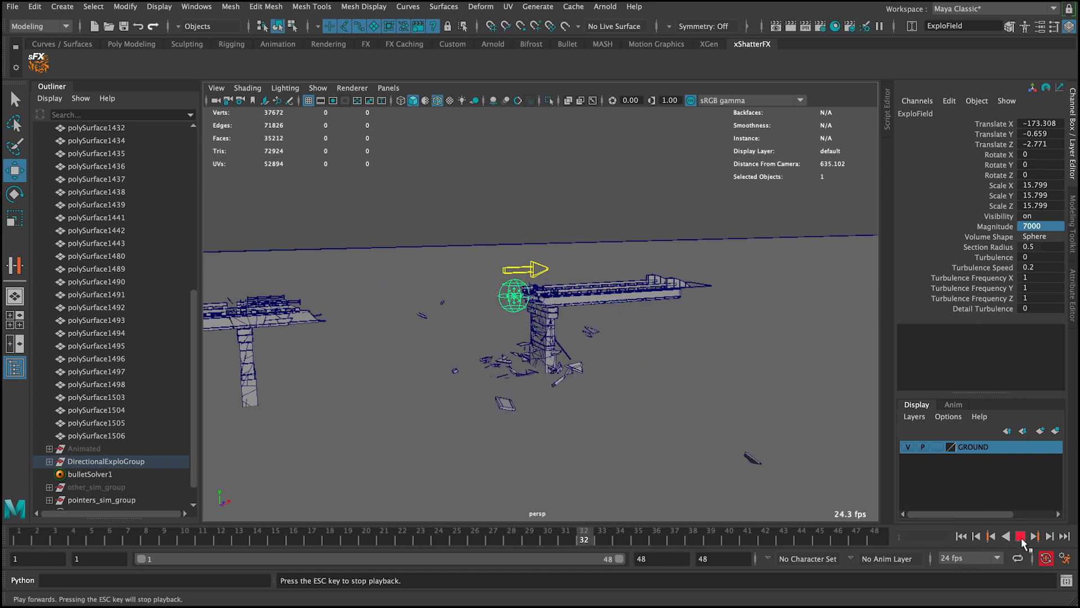
pyautogui.click(962, 538)
# Key the explosion field's Magnitude at 7000 on frame 5, where the explosion control's Sim Start is keyed
pyautogui.keyDown('alt'); pyautogui.moveTo(516, 174); pyautogui.dragTo(586, 296, button='right'); pyautogui.keyUp('alt')
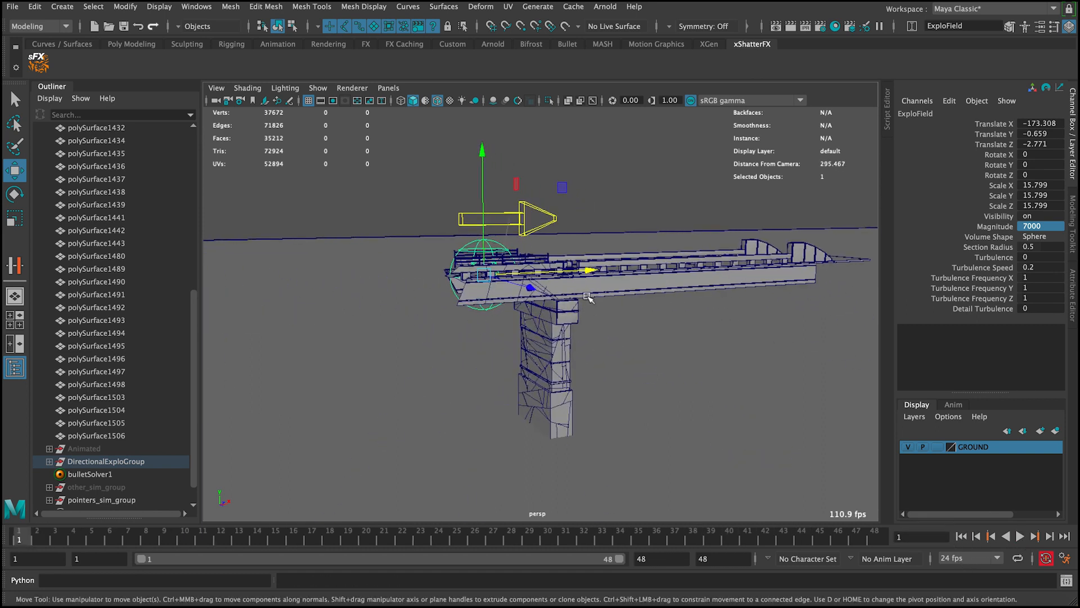
pyautogui.keyDown('alt'); pyautogui.moveTo(574, 264); pyautogui.dragTo(569, 267); pyautogui.keyUp('alt')
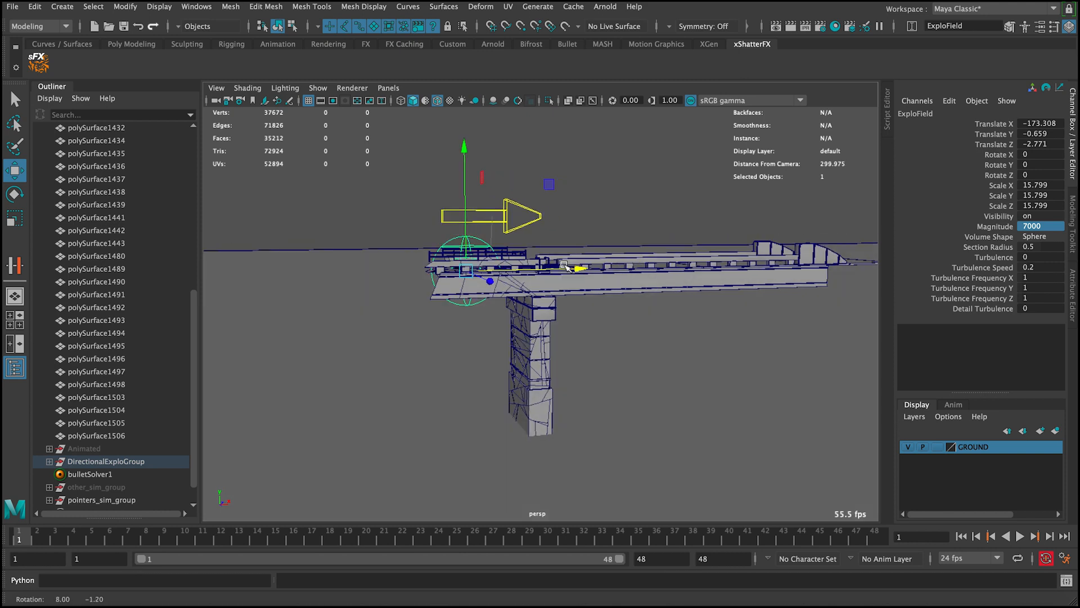
pyautogui.click(529, 225)
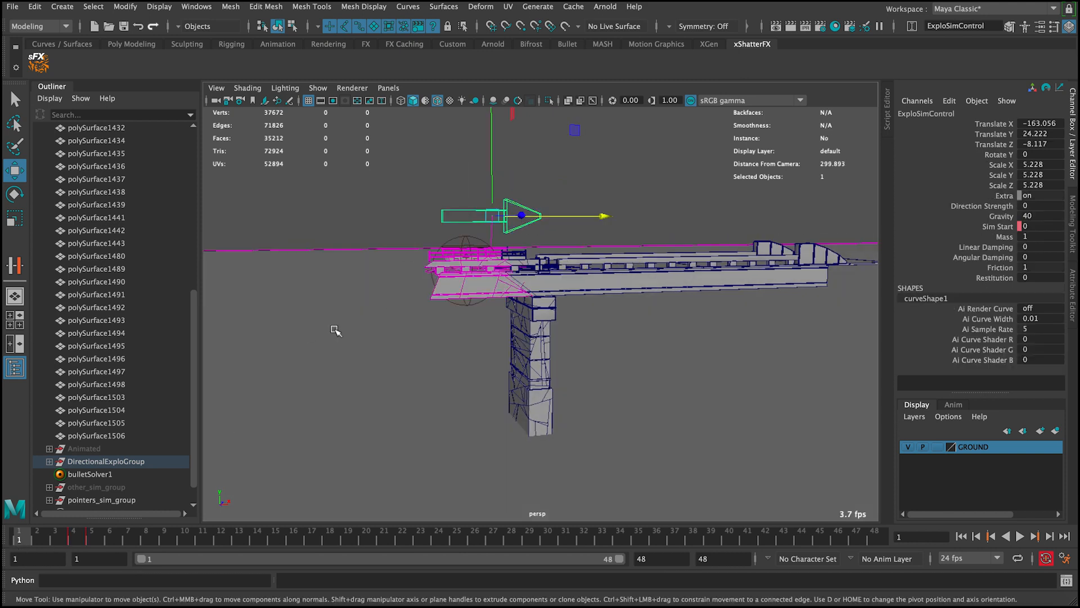
pyautogui.click(86, 535)
pyautogui.click(466, 237)
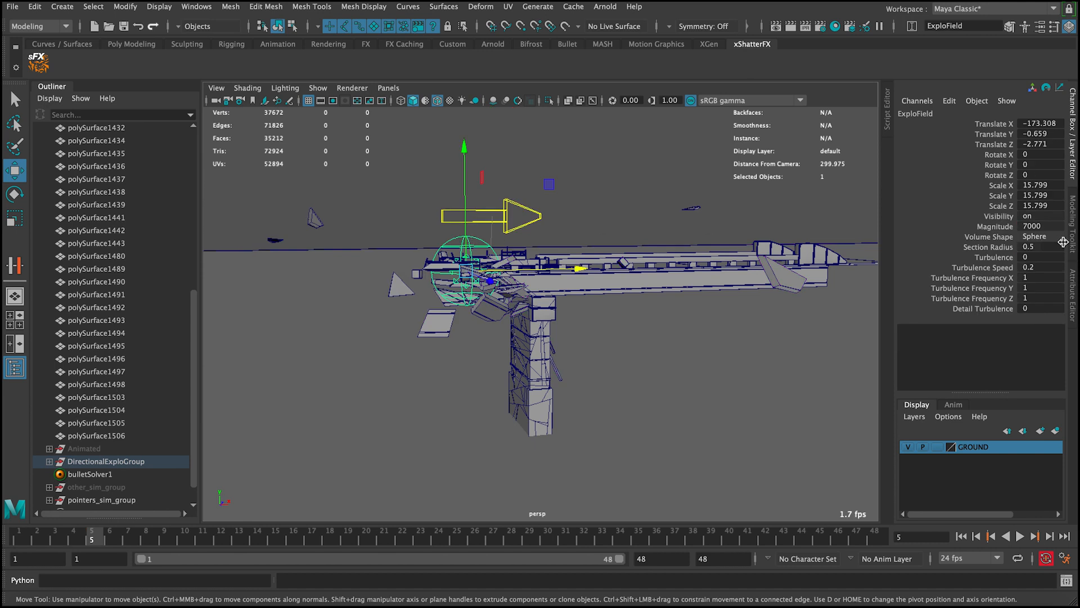
pyautogui.click(996, 226)
pyautogui.rightClick(996, 226)
pyautogui.click(957, 252)
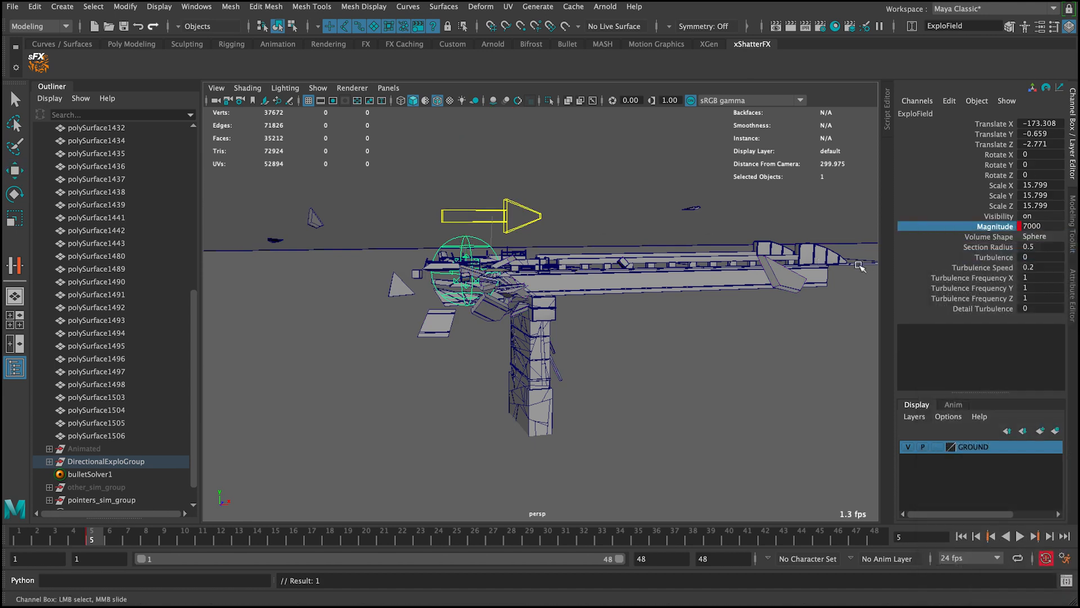
# Key the explosion field's Magnitude at 0 on frame 6
pyautogui.hotkey('alt', '.')
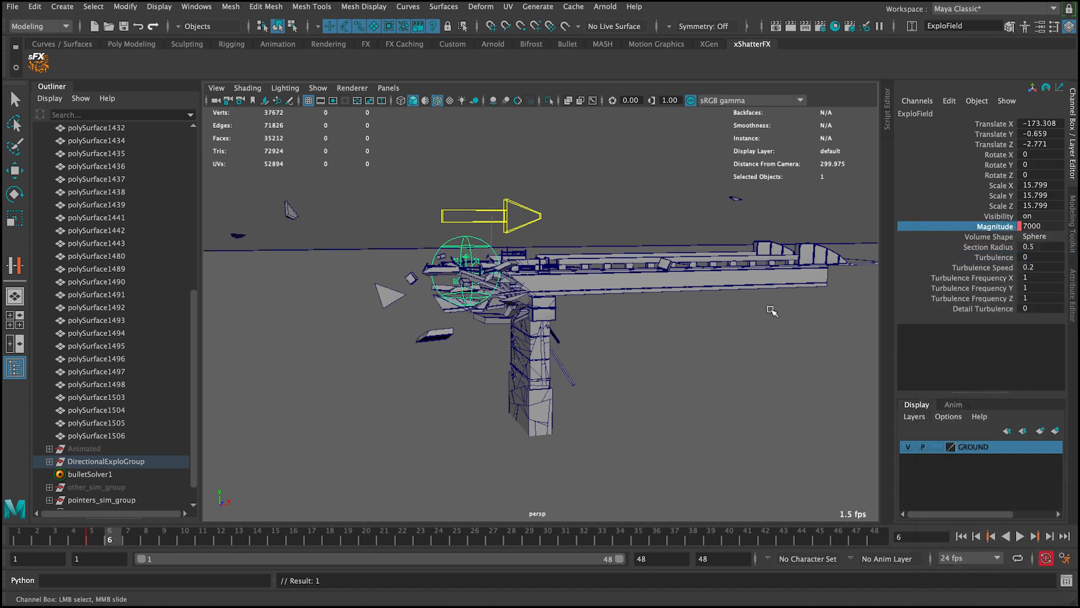
pyautogui.click(1045, 227)
pyautogui.press('Return')
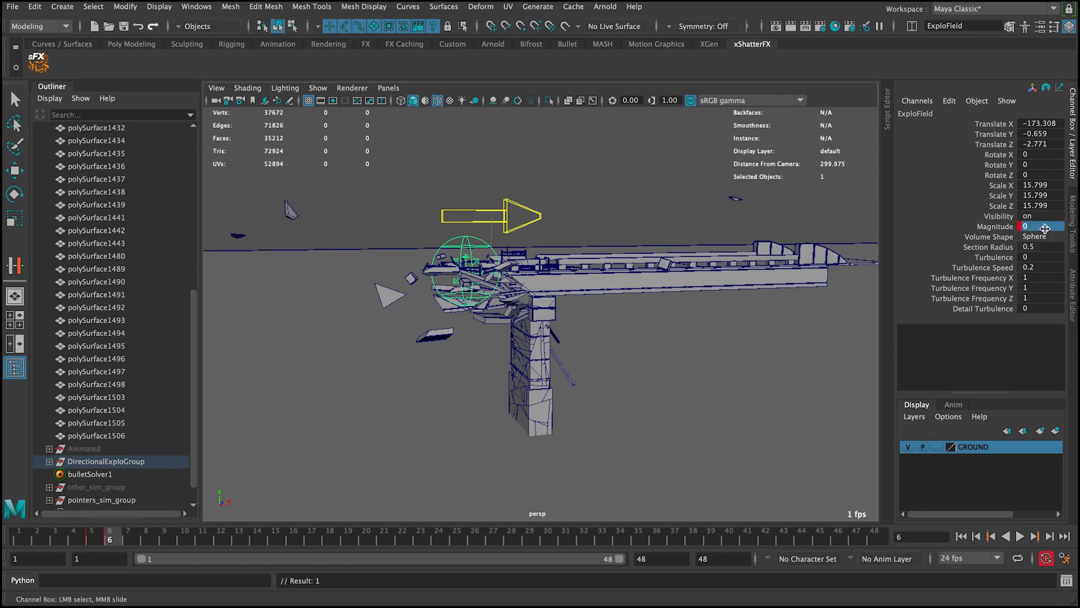
# Play back the keyed explosion from frame 1 in a wider view of the bridge
pyautogui.click(961, 536)
pyautogui.scroll(-5, 592, 284)
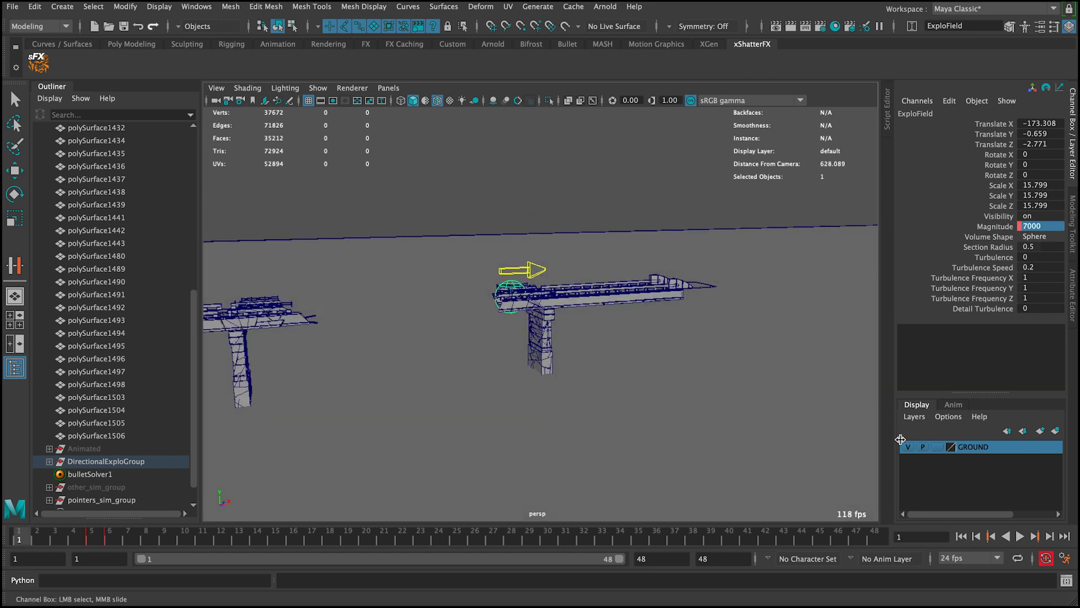
pyautogui.click(1020, 536)
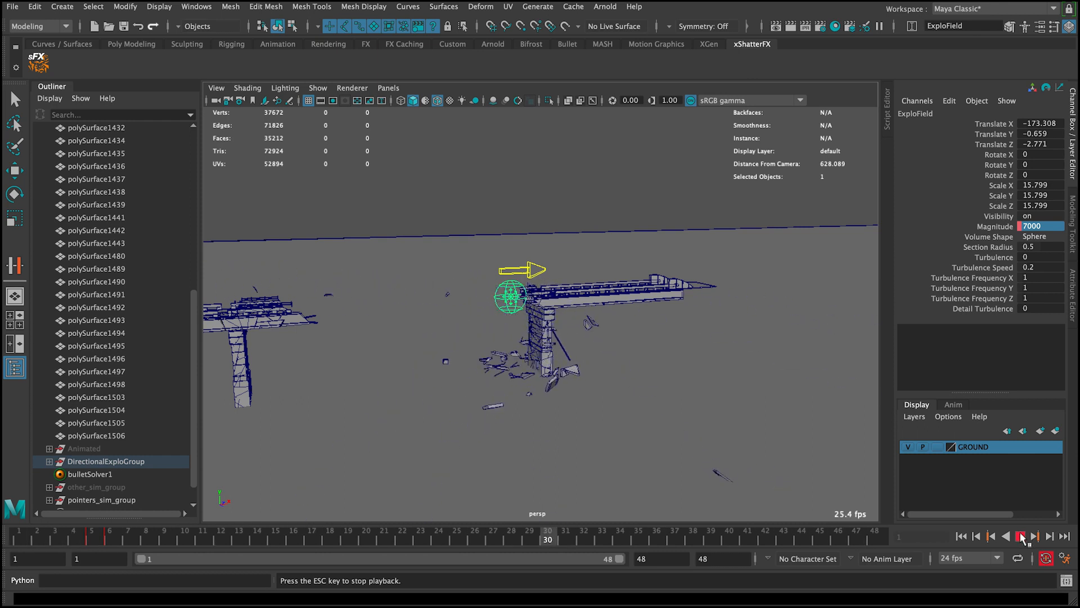
# Inspect the scattered debris around the broken pier and replay the explosion from frame 1
pyautogui.click(1021, 536)
pyautogui.keyDown('alt'); pyautogui.moveTo(460, 310); pyautogui.dragTo(519, 318); pyautogui.keyUp('alt')
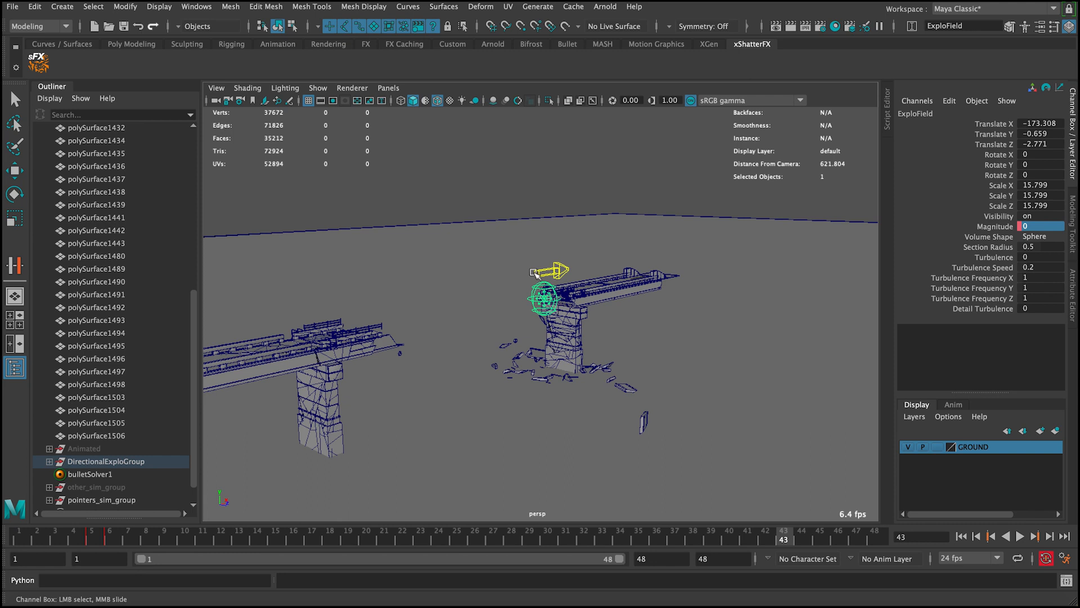
pyautogui.keyDown('alt'); pyautogui.moveTo(534, 274); pyautogui.dragTo(542, 302, button='right'); pyautogui.keyUp('alt')
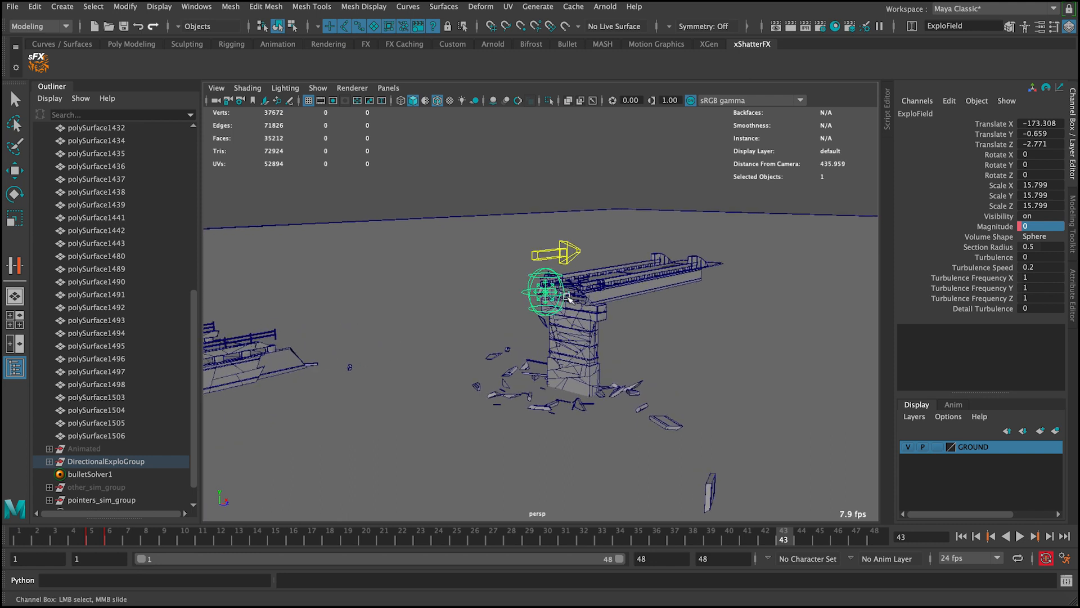
pyautogui.keyDown('alt'); pyautogui.moveTo(647, 339); pyautogui.dragTo(519, 298); pyautogui.keyUp('alt')
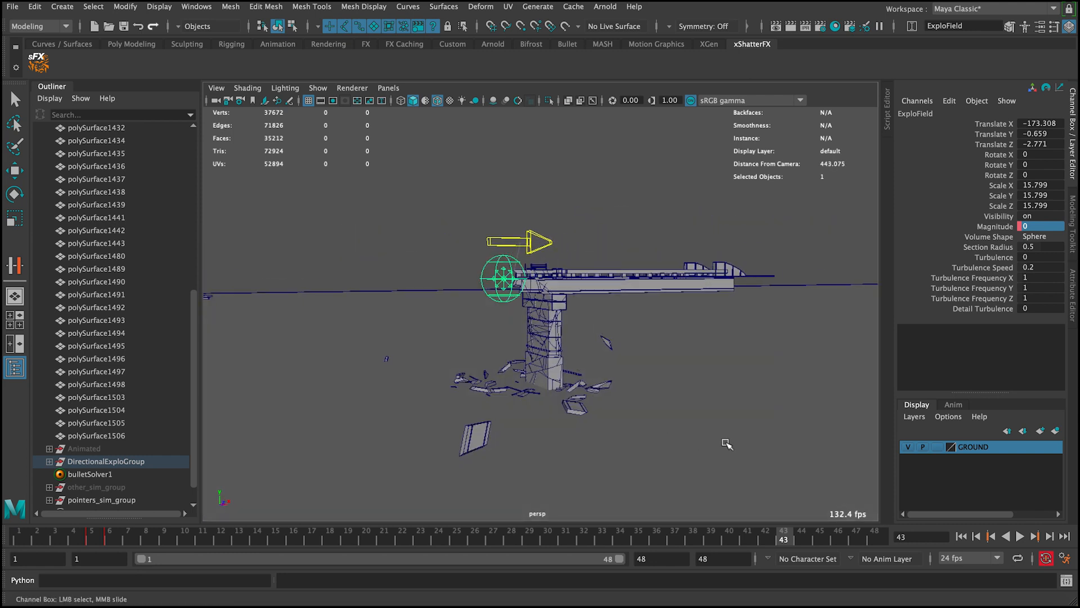
pyautogui.click(961, 536)
pyautogui.click(1020, 536)
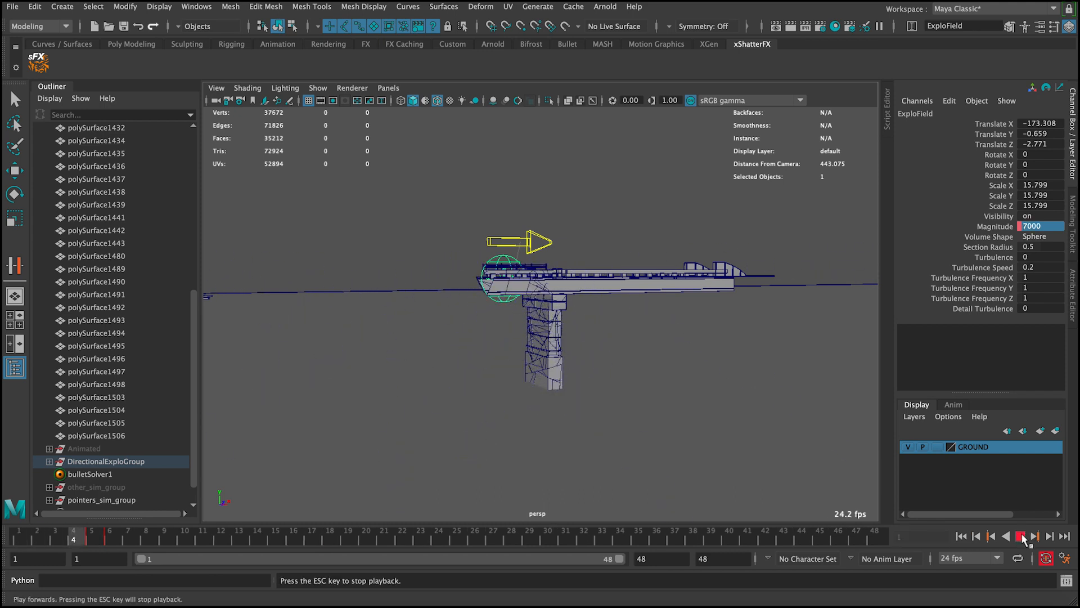
pyautogui.click(1021, 536)
# Set the end of the playback range to frame 100 and play back the explosion
pyautogui.click(647, 556)
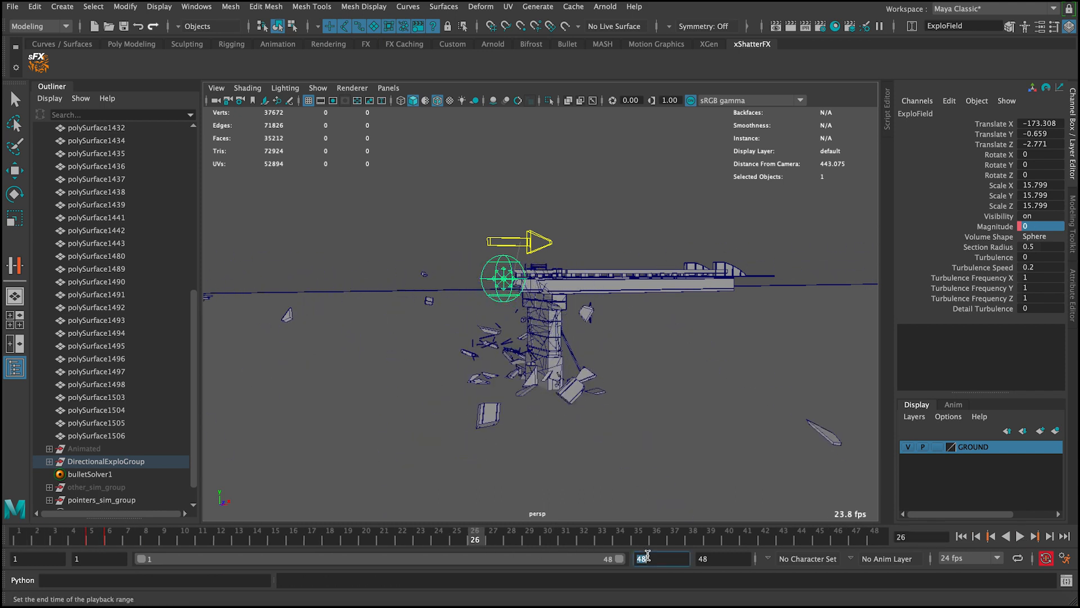
pyautogui.write('100')
pyautogui.press('Return')
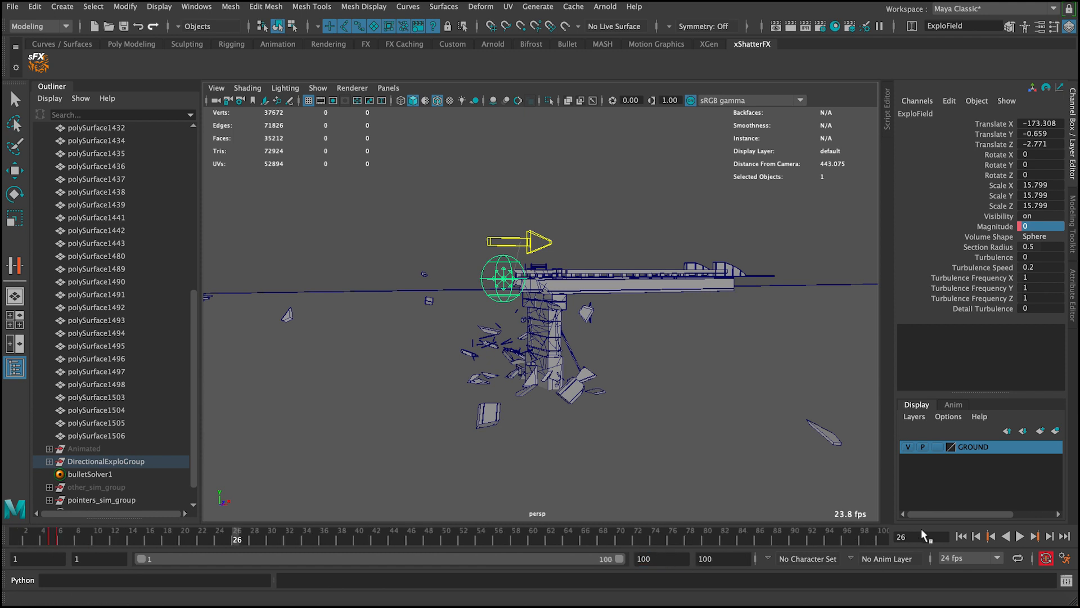
pyautogui.click(1035, 538)
pyautogui.click(1020, 536)
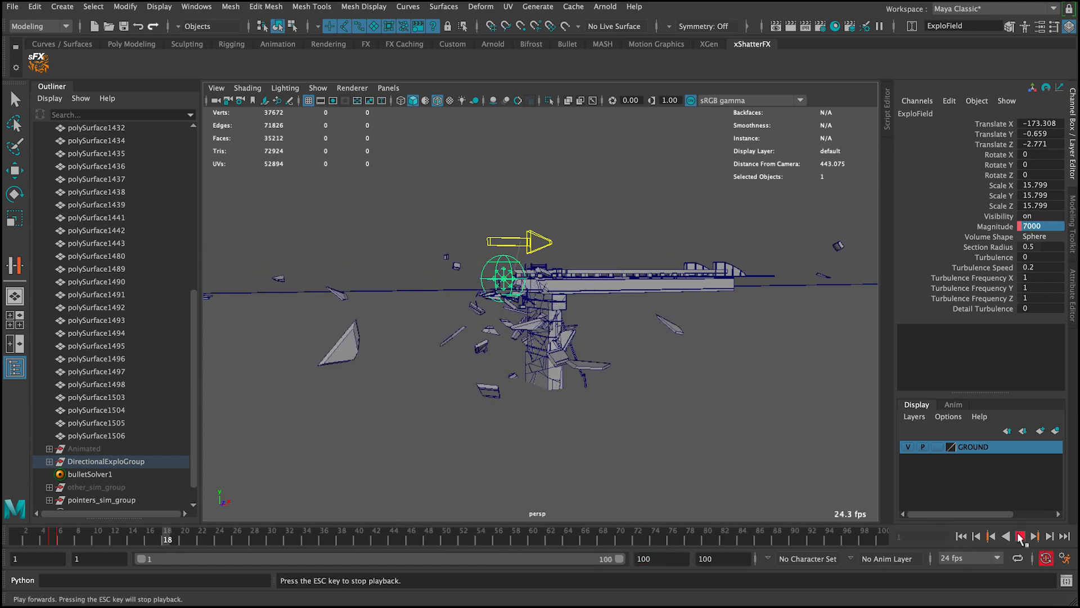
pyautogui.click(1020, 538)
pyautogui.click(962, 536)
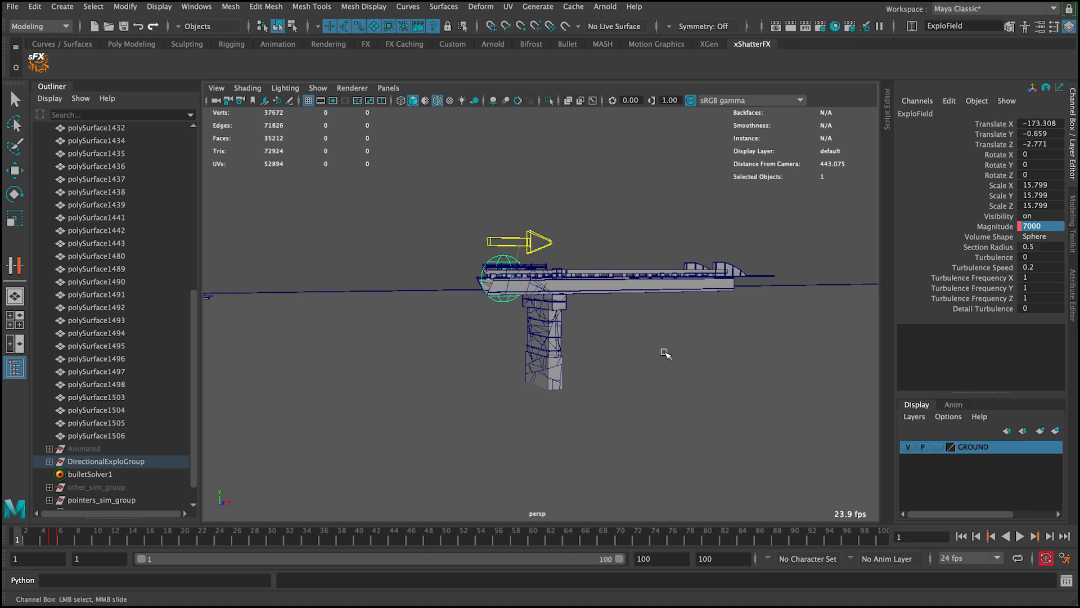
# Show the hidden Animated group between the two piers by setting its Visibility to 1
pyautogui.keyDown('alt'); pyautogui.moveTo(665, 352); pyautogui.dragTo(492, 299); pyautogui.keyUp('alt')
pyautogui.keyDown('alt'); pyautogui.moveTo(492, 298); pyautogui.dragTo(648, 252, button='middle'); pyautogui.keyUp('alt')
pyautogui.keyDown('alt'); pyautogui.moveTo(648, 252); pyautogui.dragTo(654, 255); pyautogui.keyUp('alt')
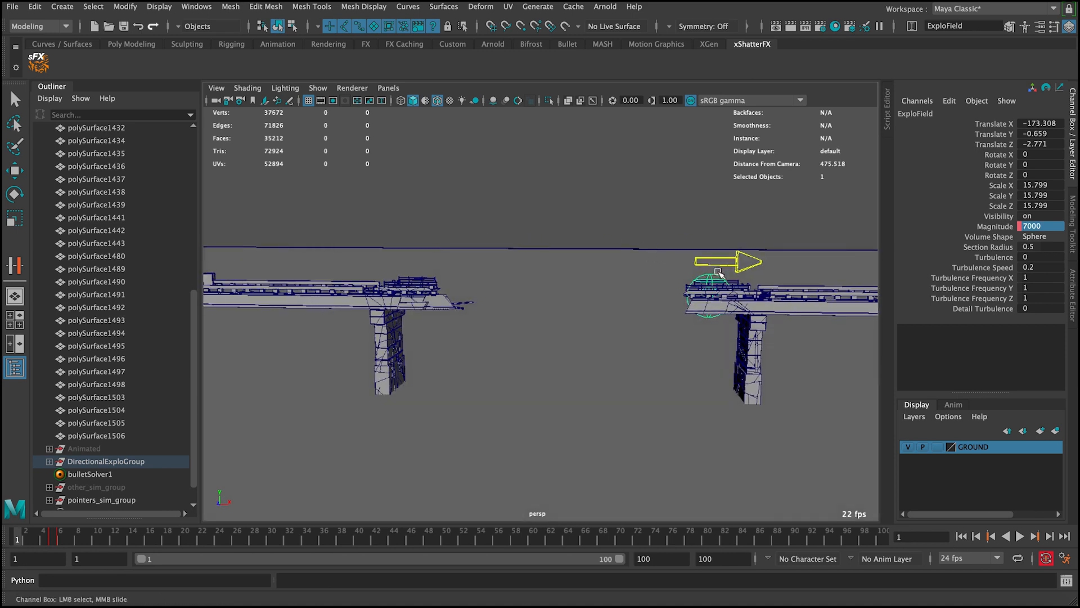
pyautogui.keyDown('alt'); pyautogui.moveTo(720, 277); pyautogui.dragTo(741, 316, button='right'); pyautogui.keyUp('alt')
pyautogui.click(96, 448)
pyautogui.press('w')
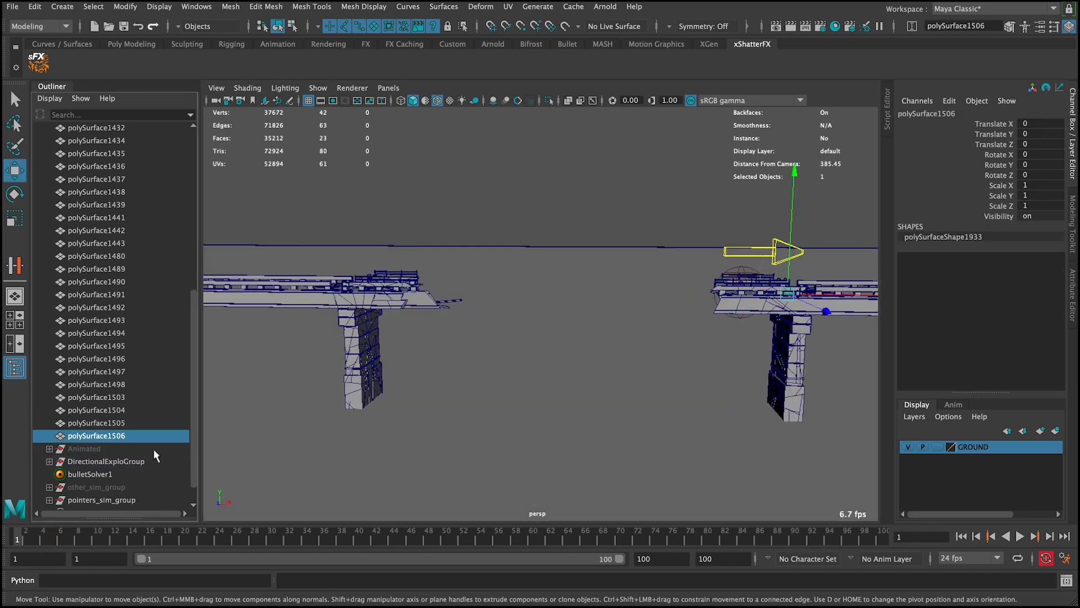
pyautogui.click(1037, 220)
pyautogui.write('1')
pyautogui.press('Return')
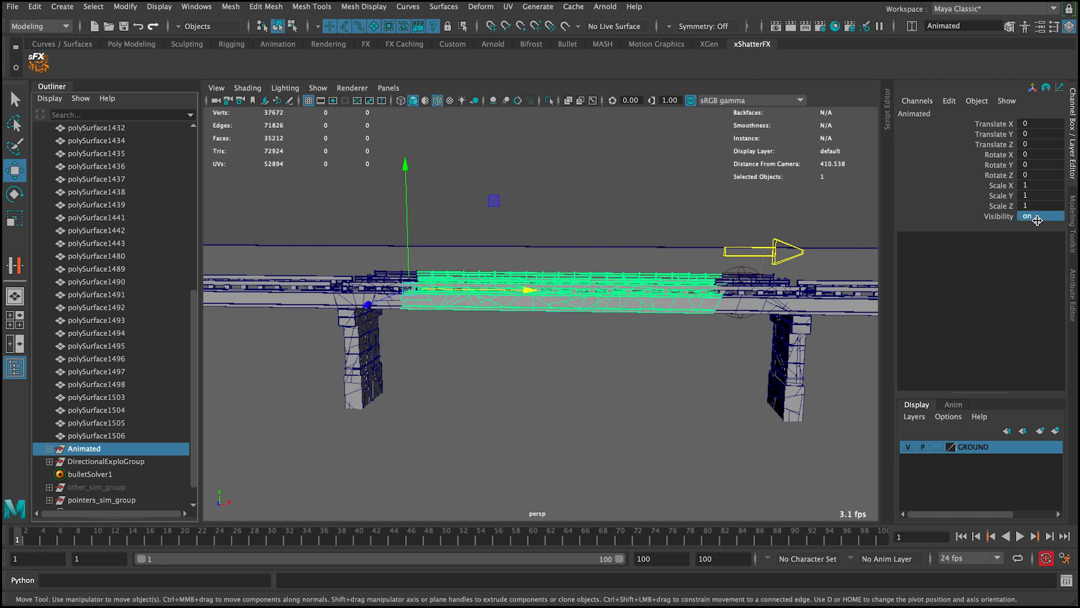
# Play back and scrub the explosion from frame 1 with the Animated bridge span shown
pyautogui.keyDown('alt'); pyautogui.moveTo(746, 211); pyautogui.dragTo(550, 193, button='right'); pyautogui.keyUp('alt')
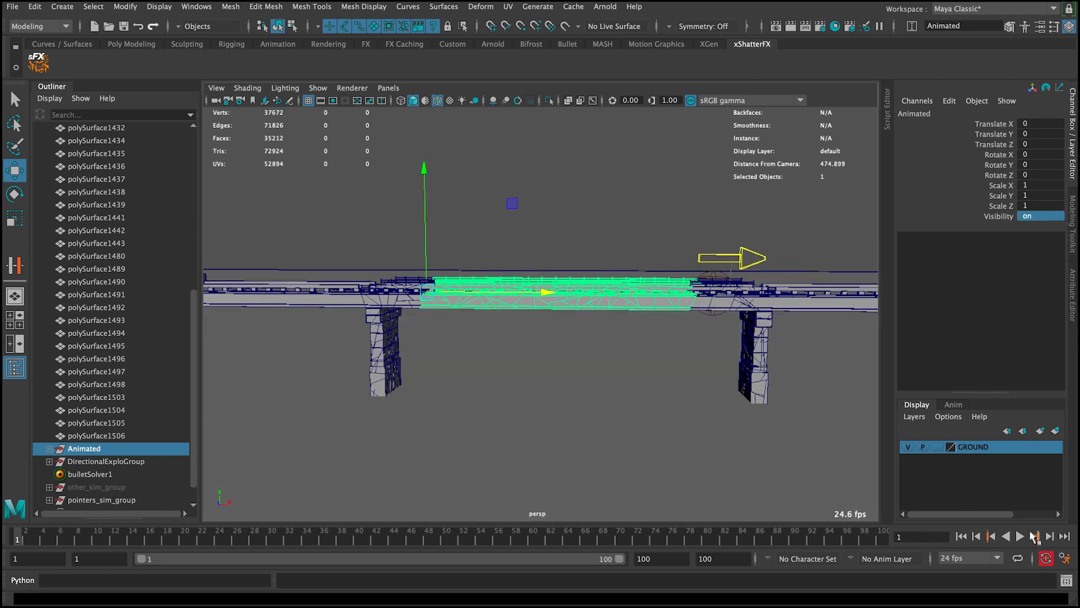
pyautogui.click(1020, 537)
pyautogui.click(1020, 536)
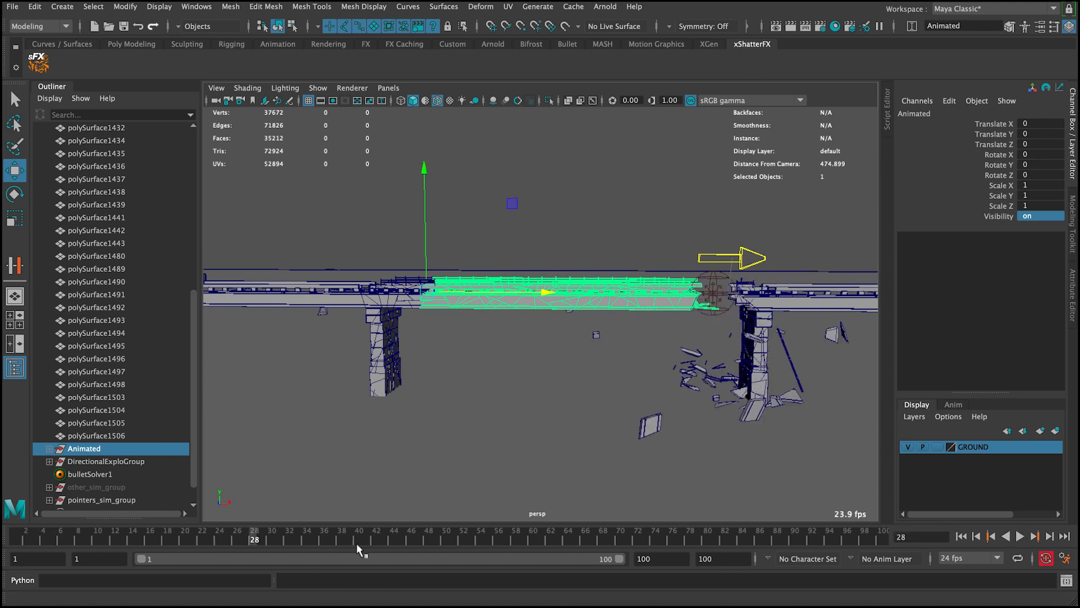
pyautogui.click(961, 537)
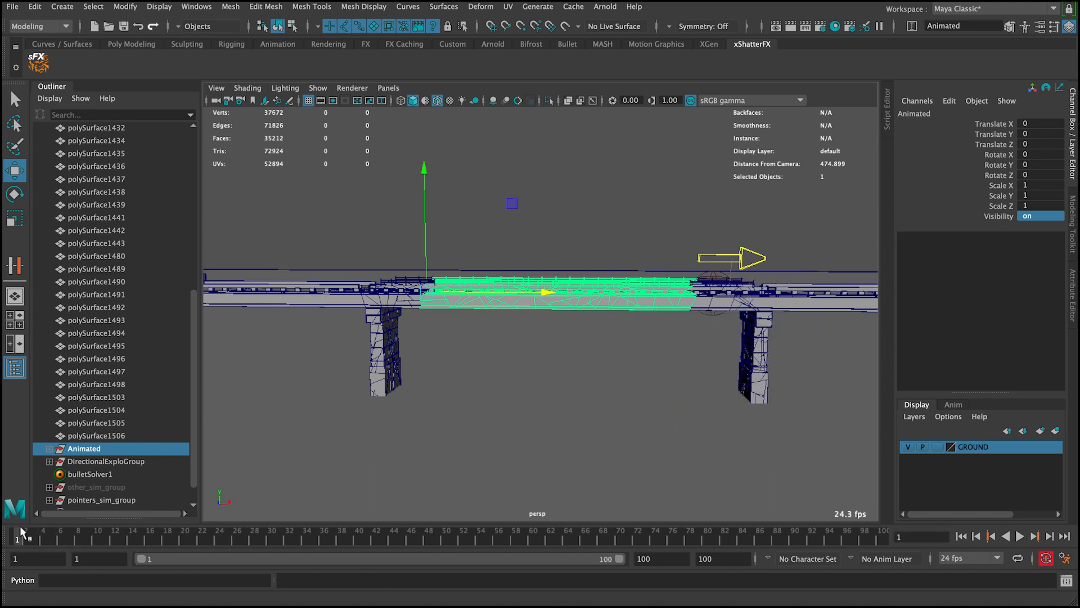
pyautogui.moveTo(21, 532); pyautogui.dragTo(175, 537)
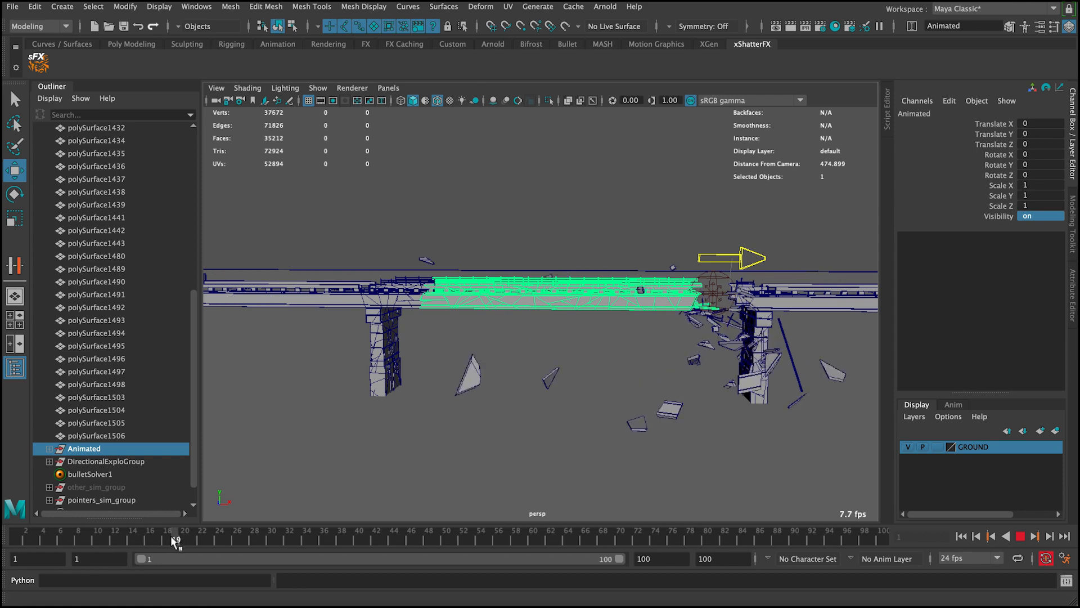
# Put the Animated group on a new display layer and set that layer to template mode
pyautogui.keyDown('alt'); pyautogui.moveTo(506, 222); pyautogui.dragTo(499, 202); pyautogui.keyUp('alt')
pyautogui.keyDown('alt'); pyautogui.moveTo(499, 203); pyautogui.dragTo(528, 253, button='right'); pyautogui.keyUp('alt')
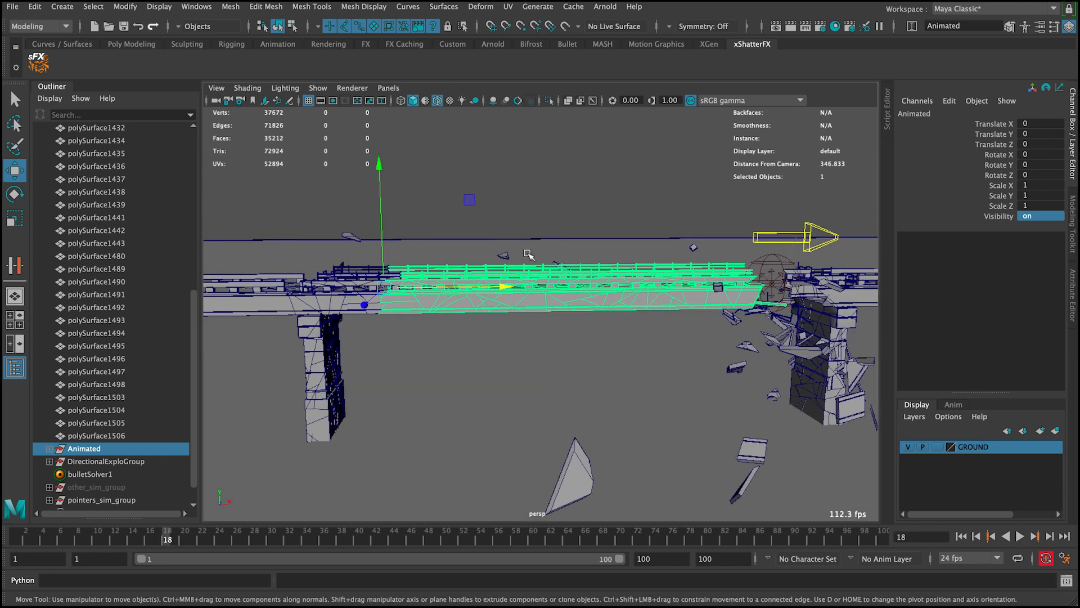
pyautogui.keyDown('alt'); pyautogui.moveTo(528, 253); pyautogui.dragTo(484, 204); pyautogui.keyUp('alt')
pyautogui.keyDown('alt'); pyautogui.moveTo(483, 203); pyautogui.dragTo(473, 309, button='right'); pyautogui.keyUp('alt')
pyautogui.keyDown('alt'); pyautogui.moveTo(444, 300); pyautogui.dragTo(402, 289); pyautogui.keyUp('alt')
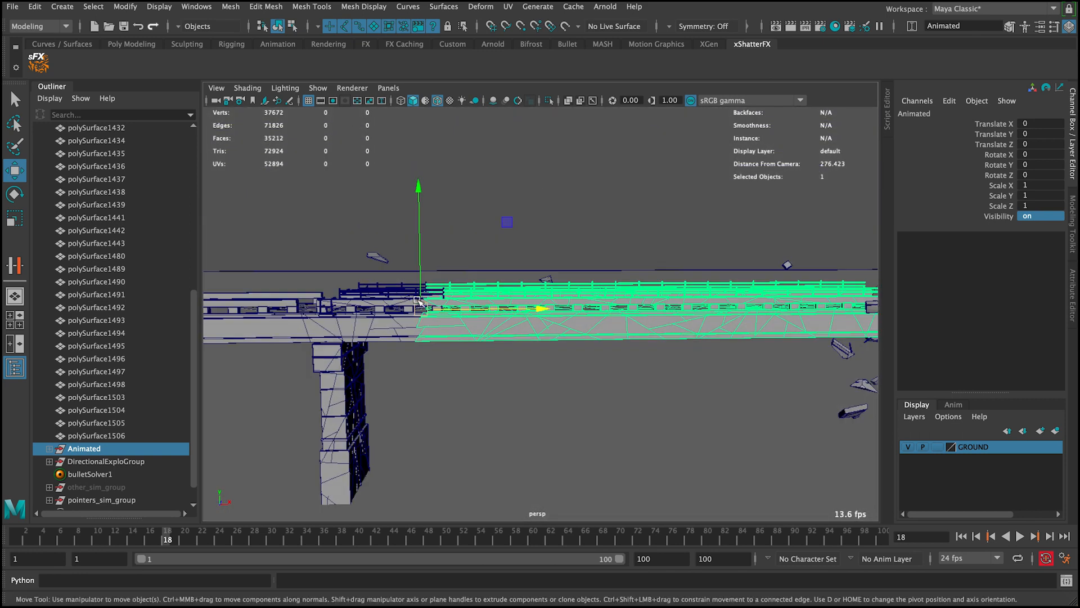
pyautogui.doubleClick(1027, 217)
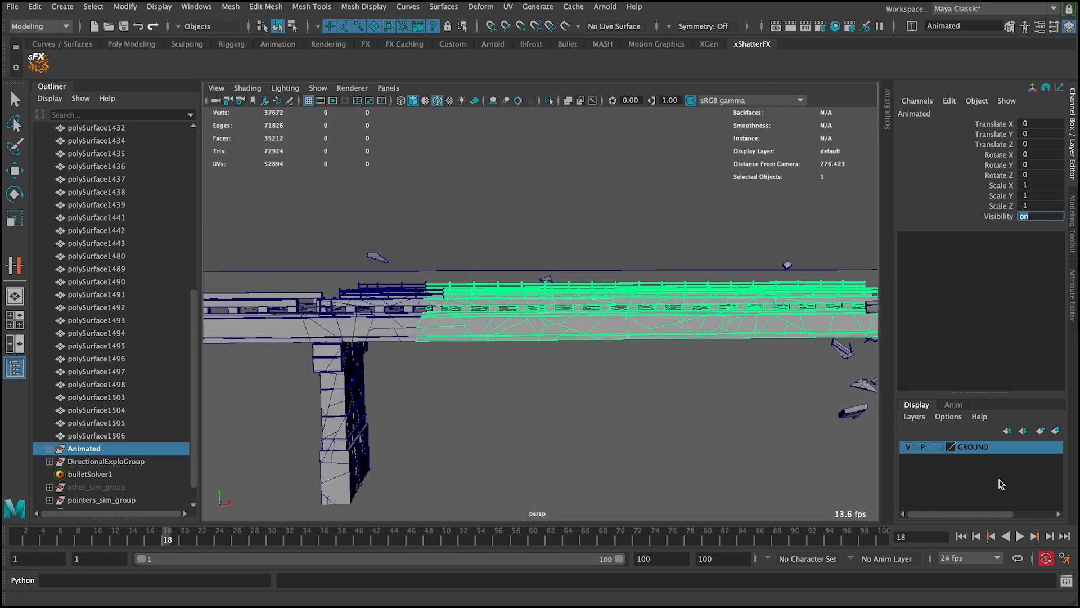
pyautogui.click(1055, 430)
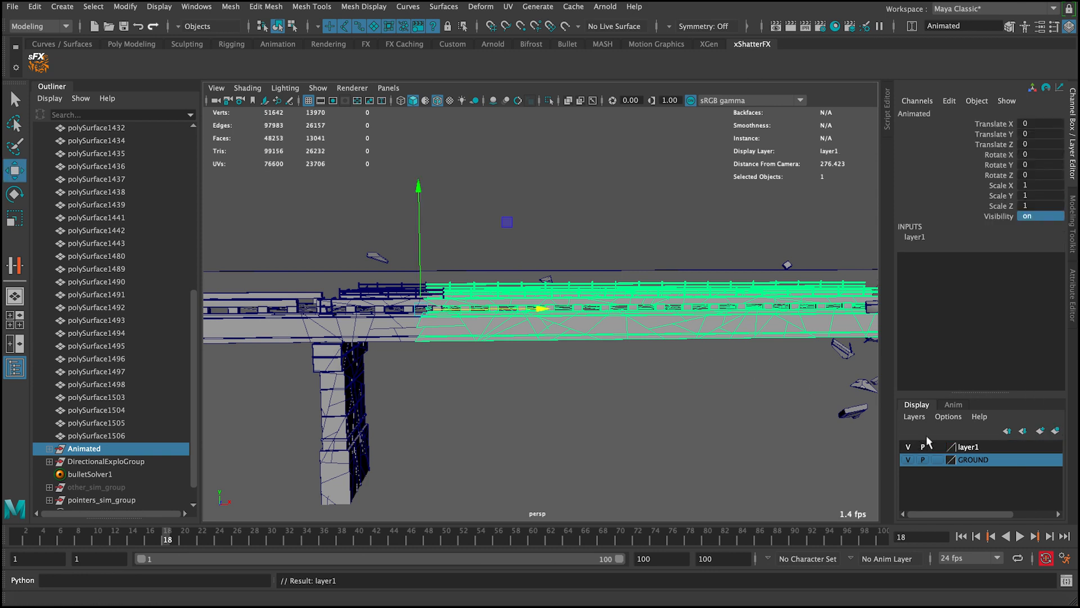
pyautogui.click(936, 447)
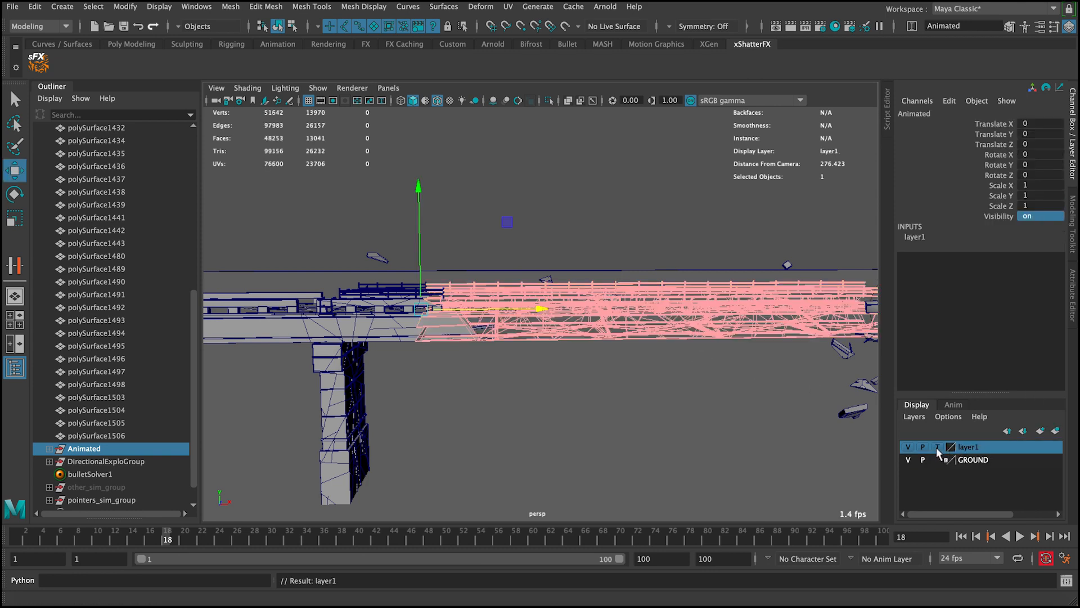
# At frame 1, select the railing and deck pieces near the other pier's broken end and set the GROUND layer to reference mode
pyautogui.click(509, 220)
pyautogui.keyDown('alt'); pyautogui.moveTo(509, 219); pyautogui.dragTo(474, 242); pyautogui.keyUp('alt')
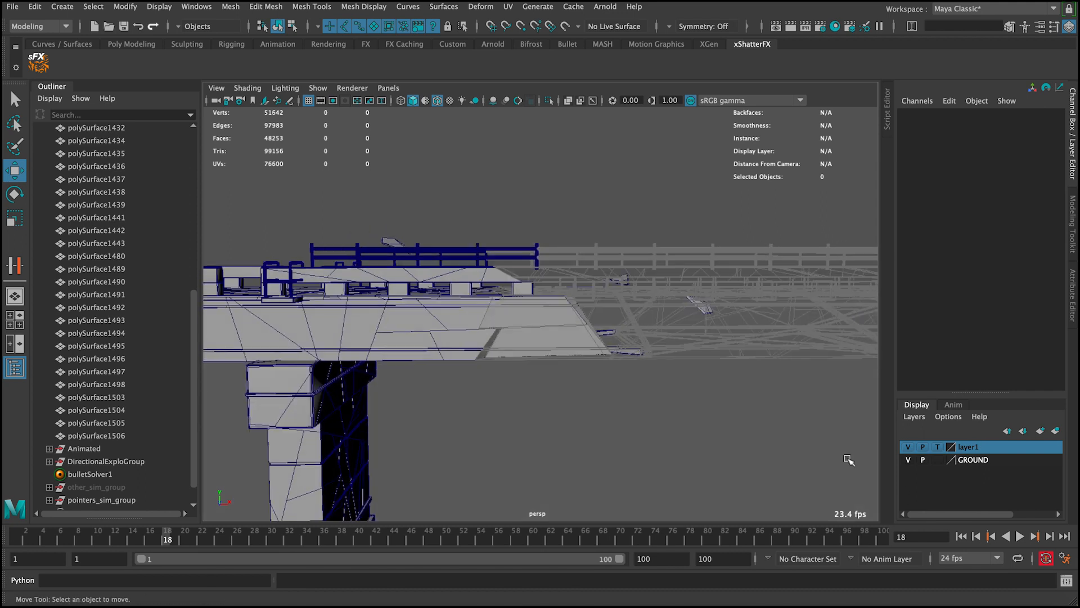
pyautogui.click(962, 537)
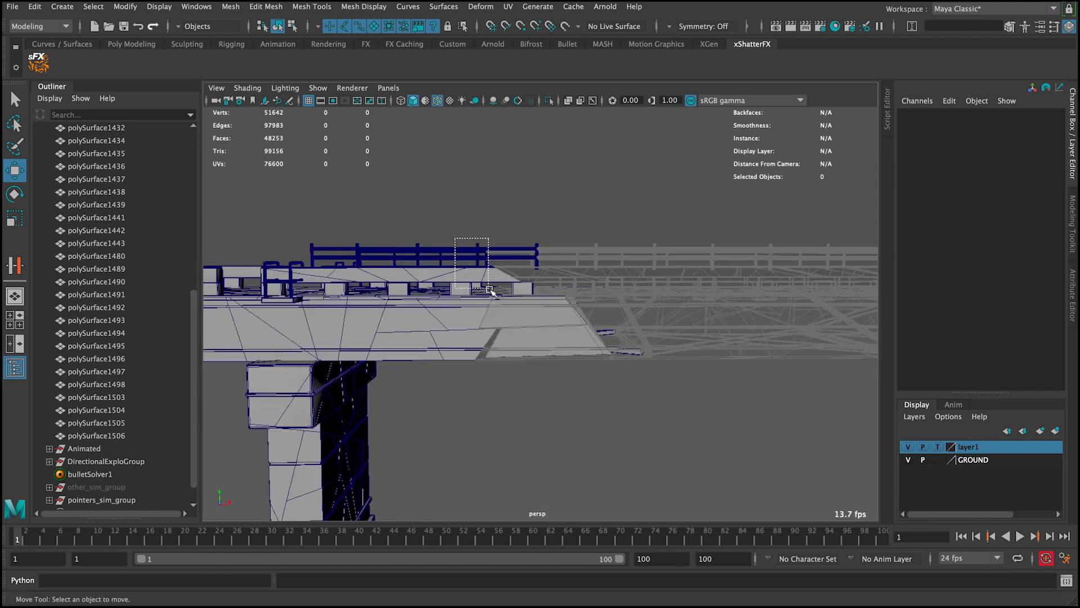
pyautogui.moveTo(487, 306); pyautogui.dragTo(517, 293)
pyautogui.keyDown('ctrl'); pyautogui.moveTo(598, 301); pyautogui.dragTo(558, 360); pyautogui.keyUp('ctrl')
pyautogui.keyDown('alt'); pyautogui.moveTo(610, 338); pyautogui.dragTo(610, 287); pyautogui.keyUp('alt')
pyautogui.click(939, 459)
pyautogui.click(939, 459)
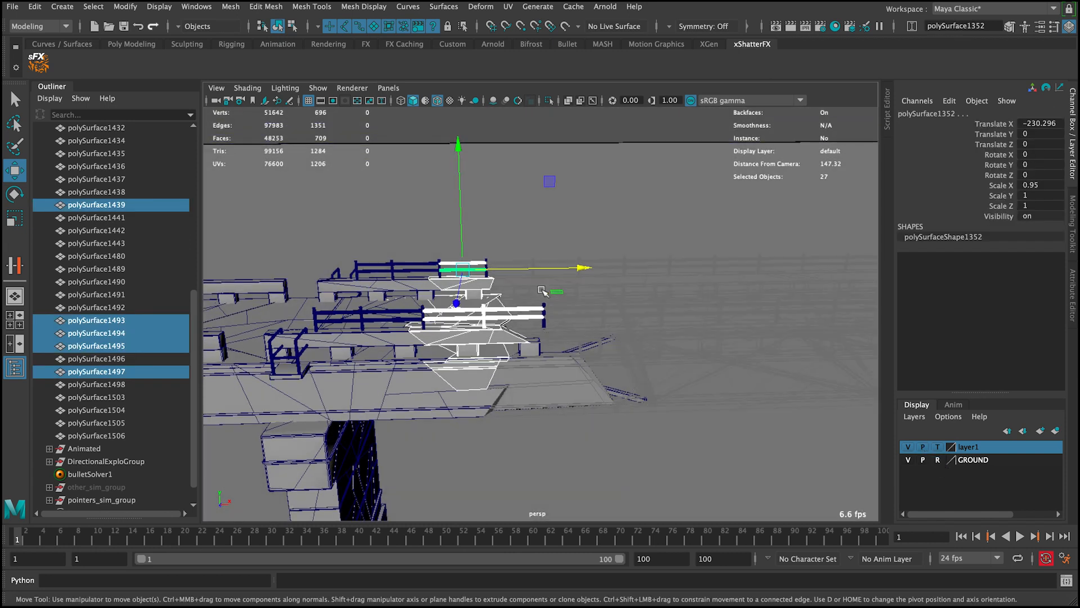
# Add the remaining deck fragments, the two crossing struts and the block at the deck's broken end to the selection
pyautogui.keyDown('alt'); pyautogui.moveTo(544, 286); pyautogui.dragTo(527, 365); pyautogui.keyUp('alt')
pyautogui.keyDown('shift'); pyautogui.click(511, 295); pyautogui.keyUp('shift')
pyautogui.keyDown('shift'); pyautogui.click(484, 261); pyautogui.keyUp('shift')
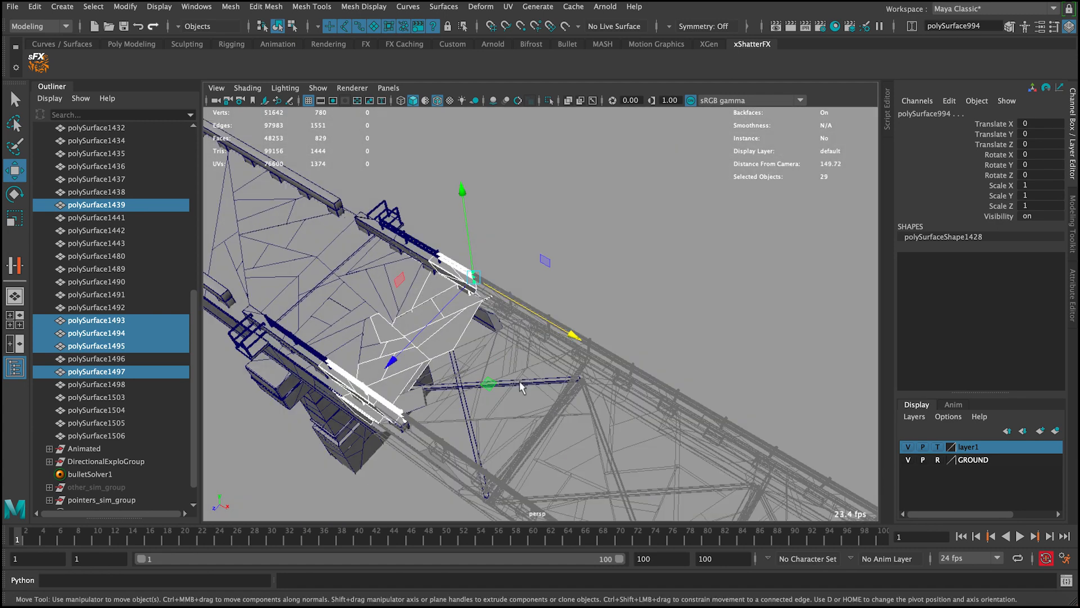
pyautogui.keyDown('shift'); pyautogui.click(520, 385); pyautogui.keyUp('shift')
pyautogui.keyDown('shift'); pyautogui.click(474, 443); pyautogui.keyUp('shift')
pyautogui.keyDown('alt'); pyautogui.moveTo(474, 443); pyautogui.dragTo(527, 211); pyautogui.keyUp('alt')
pyautogui.keyDown('alt'); pyautogui.moveTo(526, 211); pyautogui.dragTo(554, 334, button='right'); pyautogui.keyUp('alt')
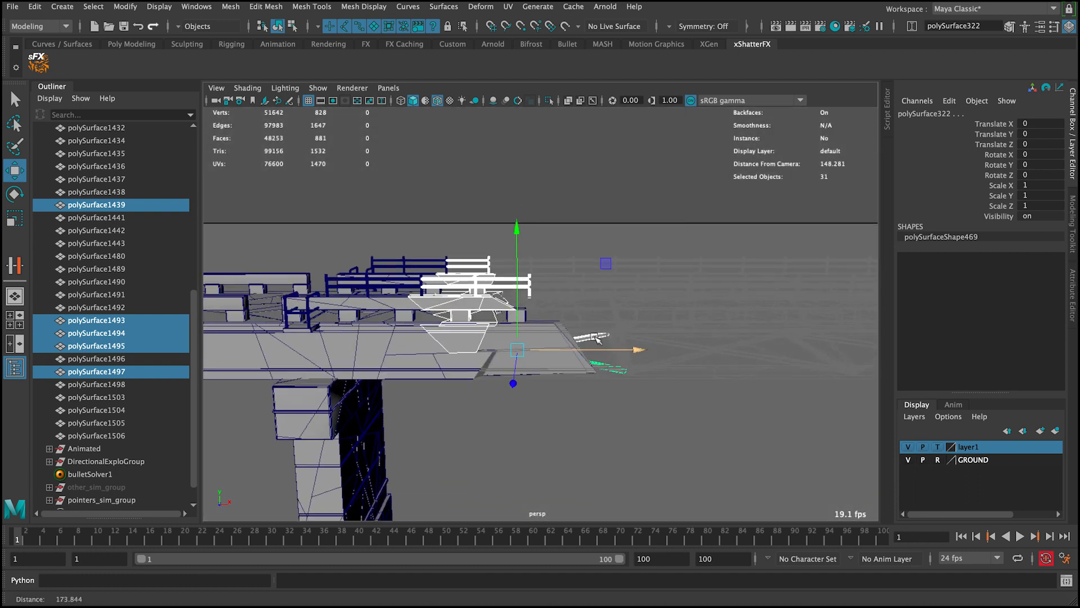
pyautogui.keyDown('alt'); pyautogui.moveTo(551, 333); pyautogui.dragTo(598, 260); pyautogui.keyUp('alt')
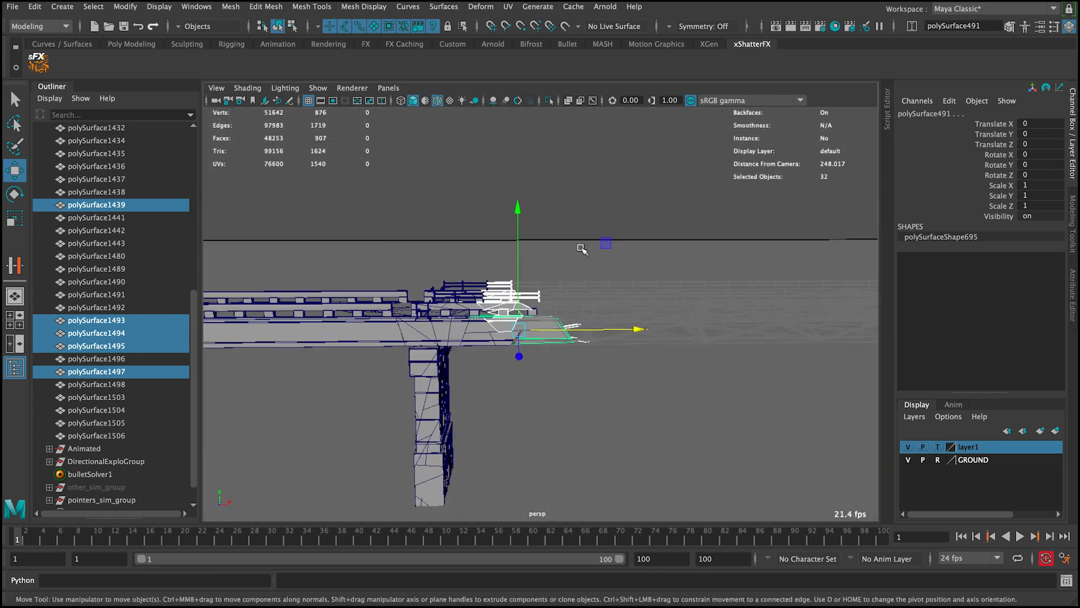
pyautogui.keyDown('alt'); pyautogui.moveTo(579, 248); pyautogui.dragTo(580, 372, button='right'); pyautogui.keyUp('alt')
pyautogui.keyDown('shift'); pyautogui.click(529, 307); pyautogui.keyUp('shift')
pyautogui.keyDown('alt'); pyautogui.moveTo(530, 307); pyautogui.dragTo(496, 317); pyautogui.keyUp('alt')
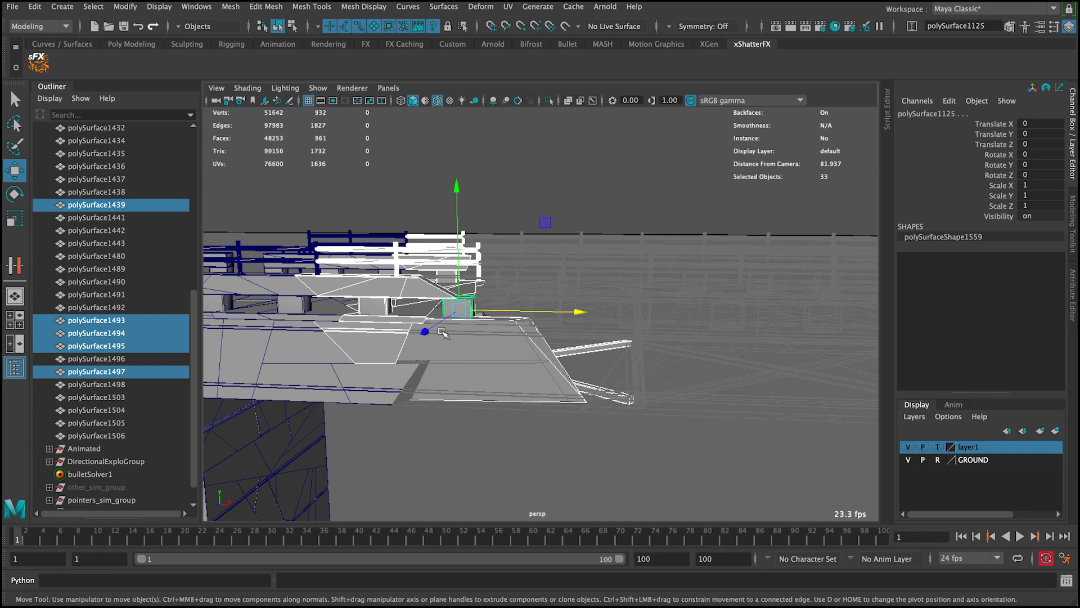
# Drop the lower girder piece from the selection while keeping the two crossing struts selected
pyautogui.keyDown('ctrl'); pyautogui.moveTo(544, 417); pyautogui.dragTo(539, 422); pyautogui.keyUp('ctrl')
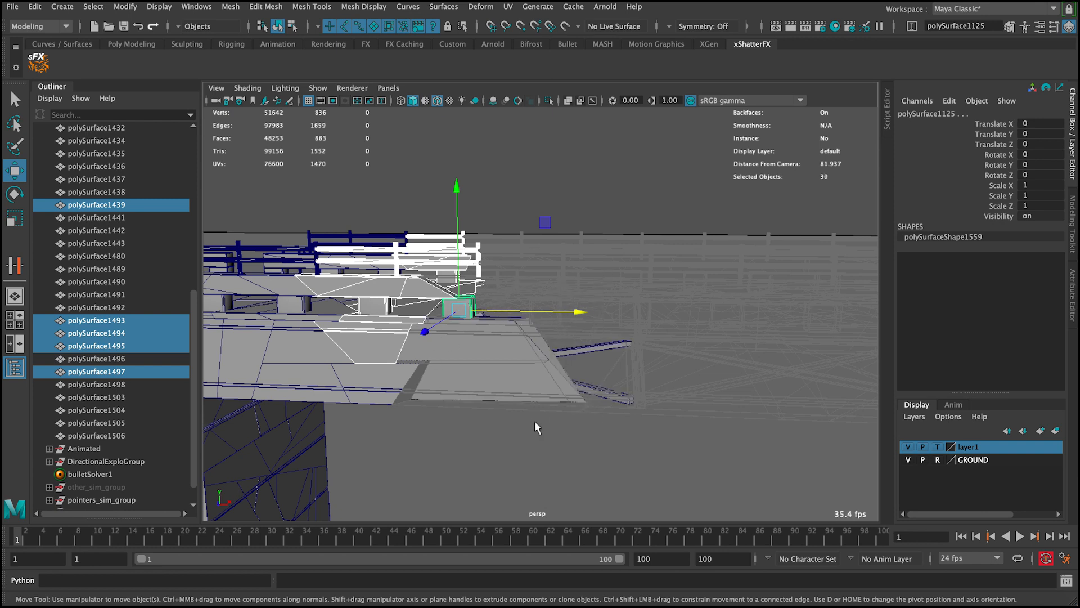
pyautogui.keyDown('alt'); pyautogui.moveTo(549, 328); pyautogui.dragTo(543, 349); pyautogui.keyUp('alt')
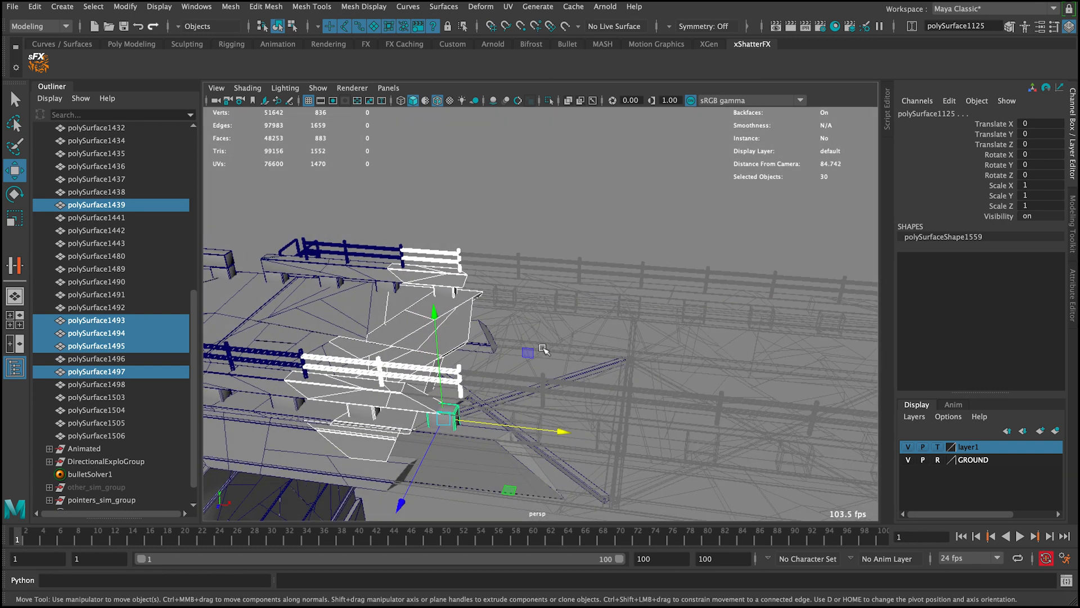
pyautogui.keyDown('shift'); pyautogui.click(576, 373); pyautogui.keyUp('shift')
pyautogui.keyDown('shift'); pyautogui.click(578, 476); pyautogui.keyUp('shift')
pyautogui.keyDown('alt'); pyautogui.moveTo(538, 417); pyautogui.dragTo(753, 303); pyautogui.keyUp('alt')
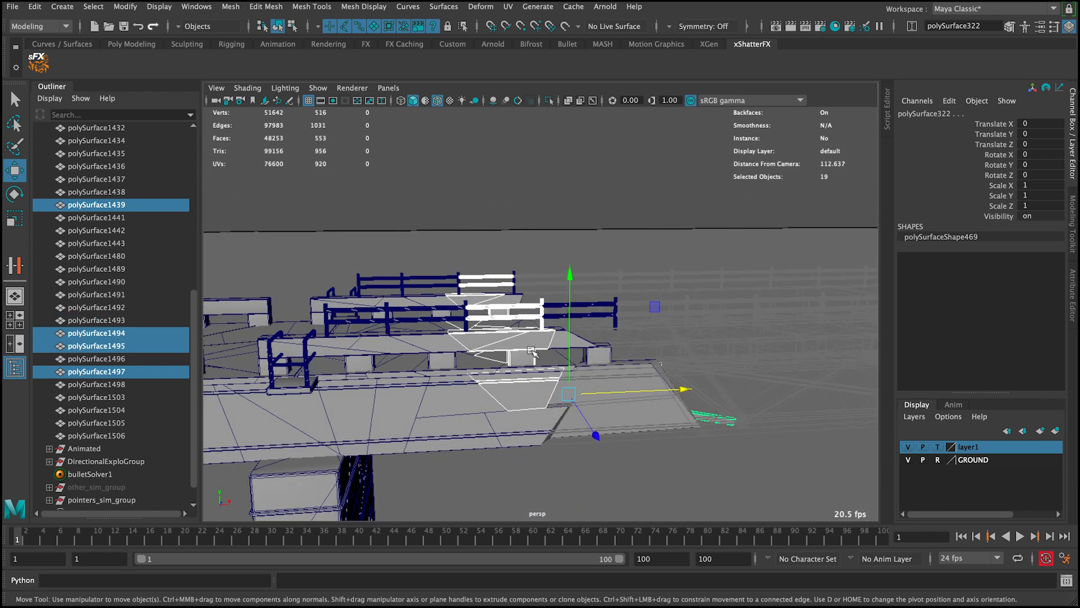
# In xShatter FX Simulation, convert the selected bridge pieces to explosion dynamics and generate a directional explosion from the selection
pyautogui.keyDown('alt'); pyautogui.moveTo(532, 351); pyautogui.dragTo(507, 310); pyautogui.keyUp('alt')
pyautogui.keyDown('alt'); pyautogui.moveTo(736, 344); pyautogui.dragTo(610, 311, button='right'); pyautogui.keyUp('alt')
pyautogui.keyDown('alt'); pyautogui.moveTo(610, 311); pyautogui.dragTo(515, 299, button='middle'); pyautogui.keyUp('alt')
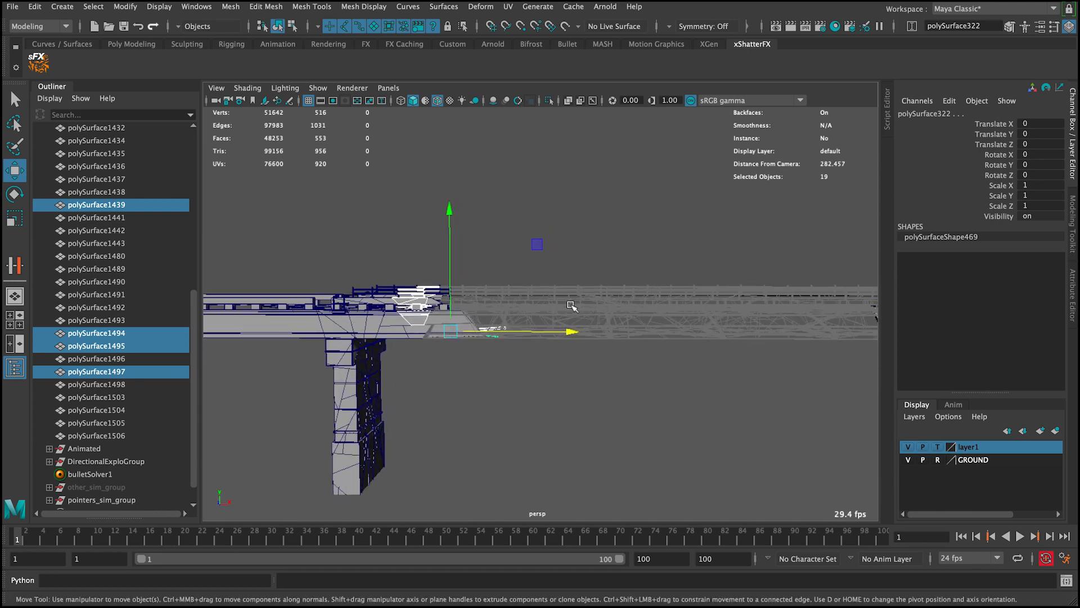
pyautogui.moveTo(568, 305)
pyautogui.keyDown('alt'); pyautogui.mouseDown()
pyautogui.moveTo(574, 327)
pyautogui.moveTo(573, 313)
pyautogui.mouseUp(); pyautogui.keyUp('alt')
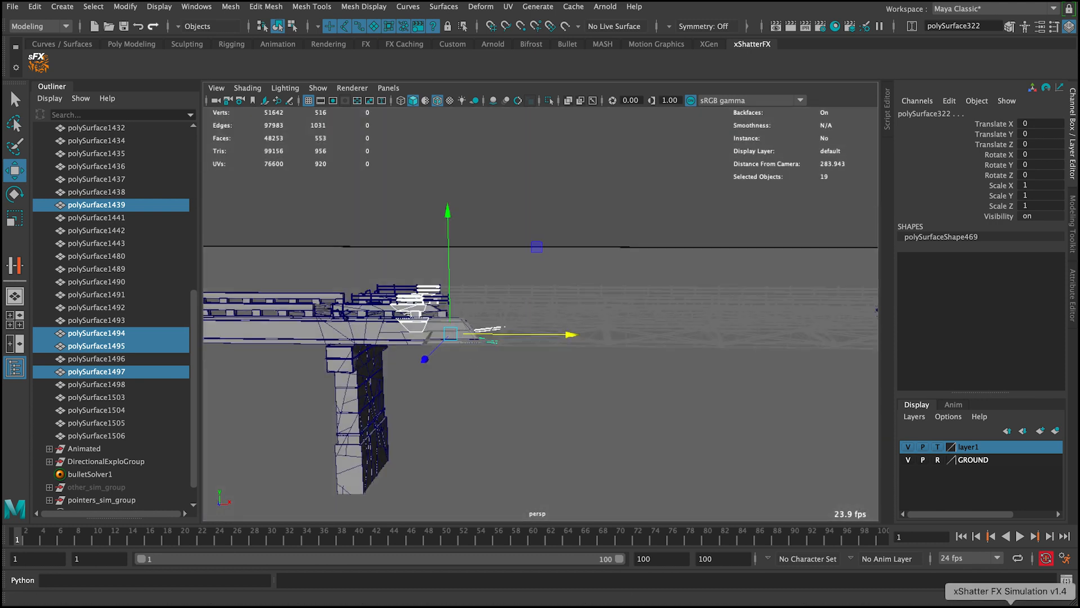
pyautogui.click(1010, 604)
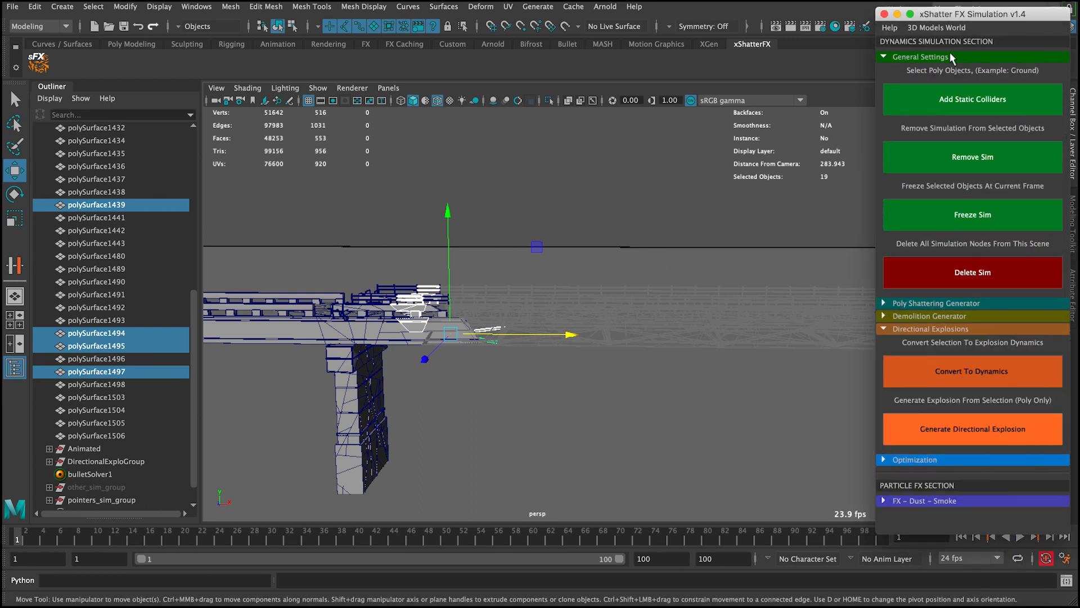
pyautogui.click(950, 55)
pyautogui.click(954, 137)
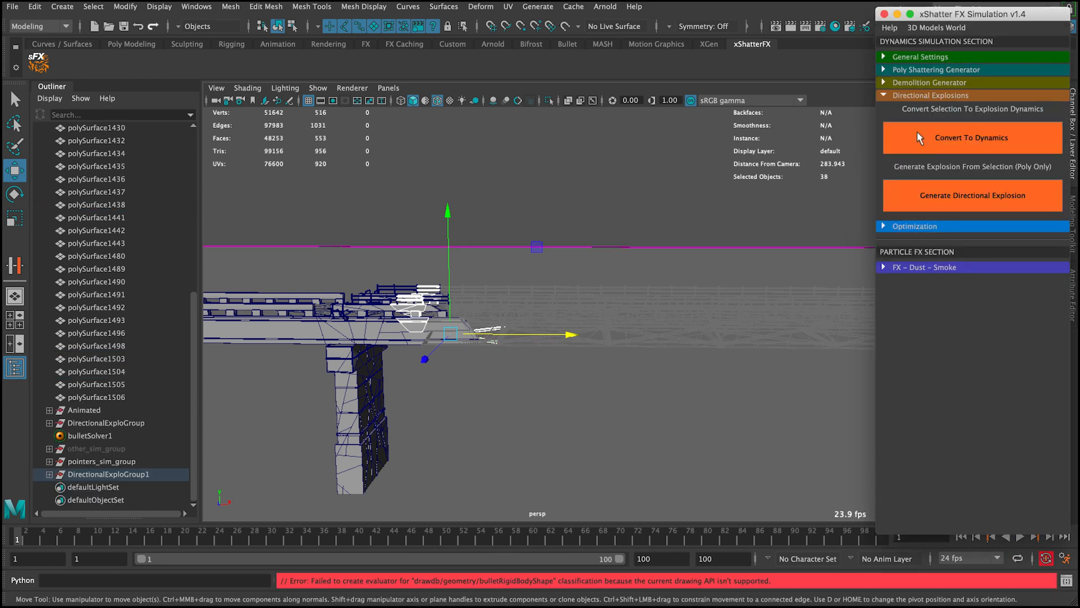
pyautogui.click(947, 198)
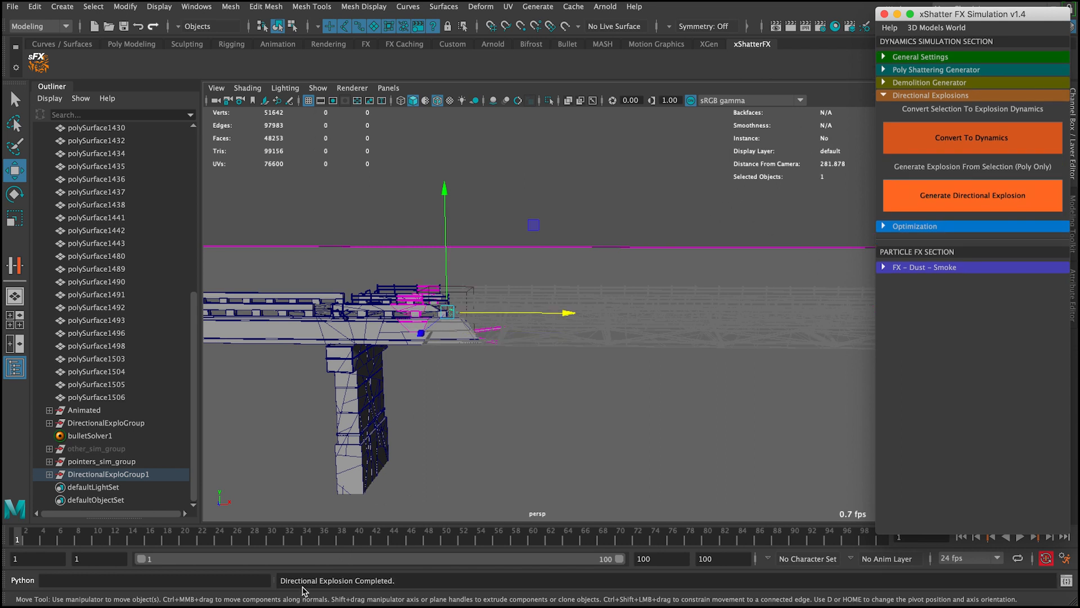
# Raise the new explosion control arrow above the deck to about 23.27 in Y and scale it uniformly to about 5.39
pyautogui.click(897, 15)
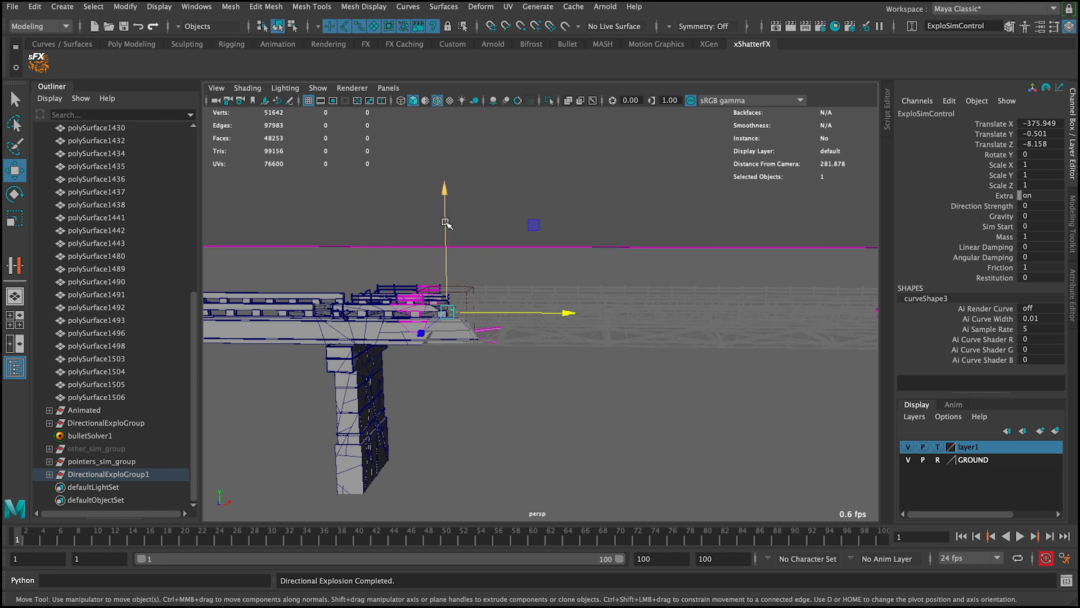
pyautogui.moveTo(446, 222); pyautogui.dragTo(446, 171)
pyautogui.press('r')
pyautogui.moveTo(445, 258); pyautogui.dragTo(492, 257)
pyautogui.press('q')
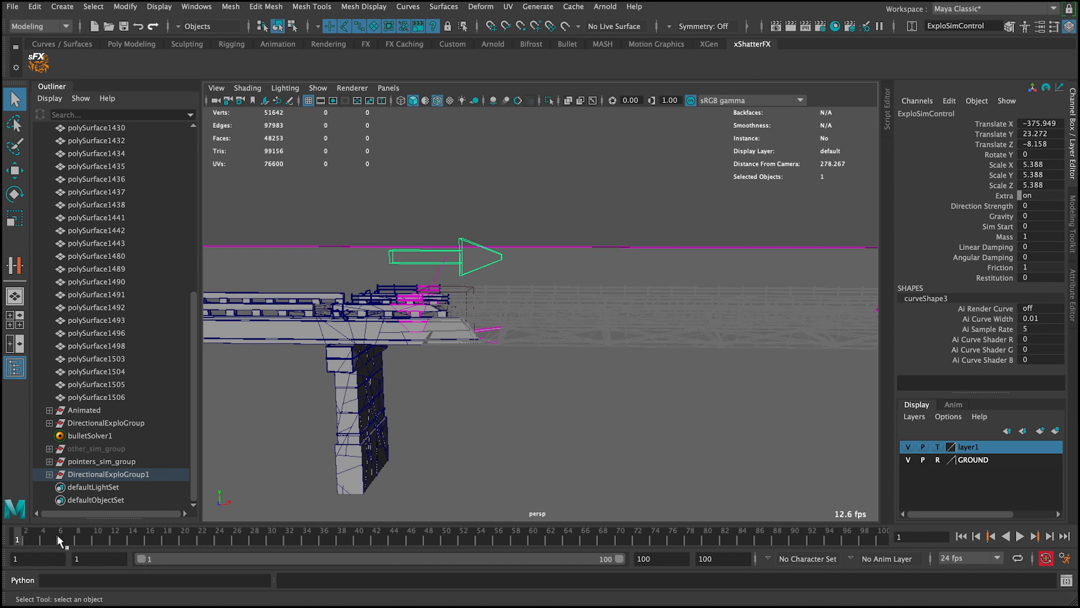
# Test-play the simulation and key the explosion control's Sim Start at 0 on frame 20 and 1 on frame 21
pyautogui.click(1020, 536)
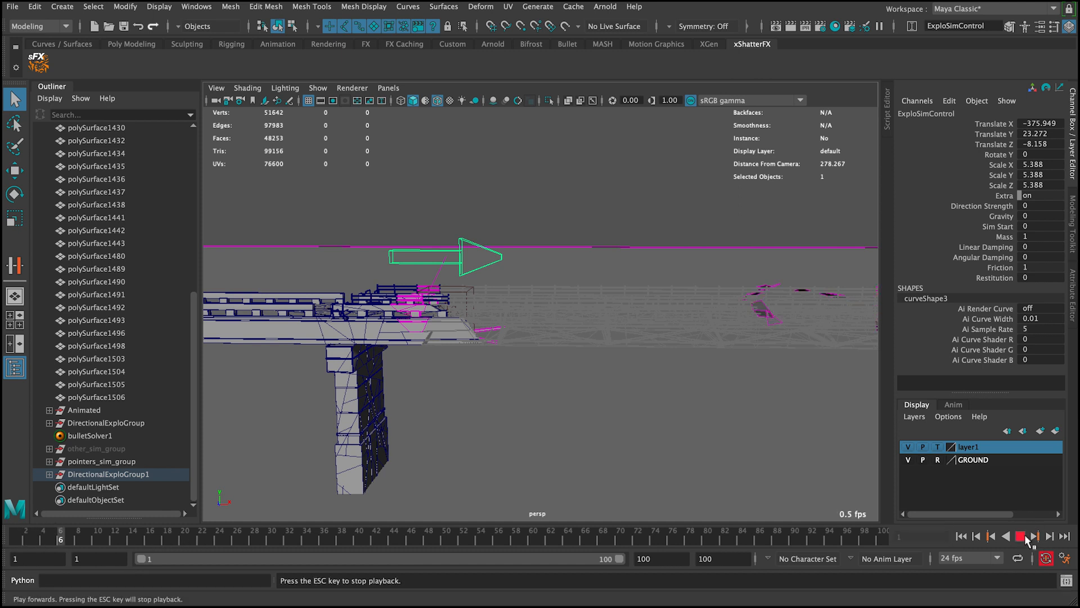
pyautogui.click(1025, 537)
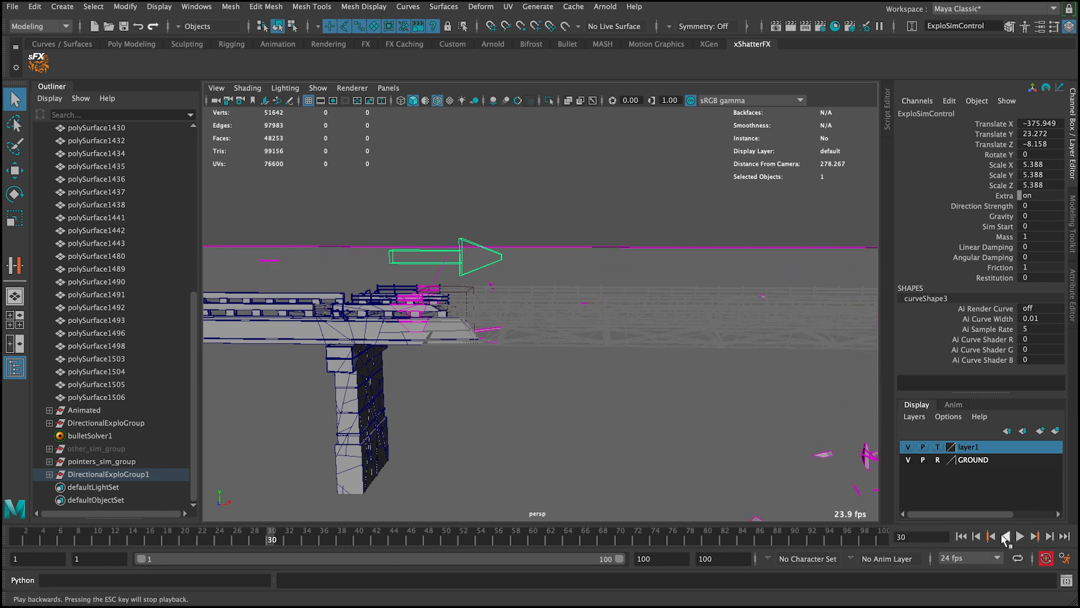
pyautogui.click(189, 537)
pyautogui.keyDown('alt'); pyautogui.moveTo(545, 346); pyautogui.dragTo(479, 324, button='right'); pyautogui.keyUp('alt')
pyautogui.keyDown('alt'); pyautogui.moveTo(479, 324); pyautogui.dragTo(474, 316); pyautogui.keyUp('alt')
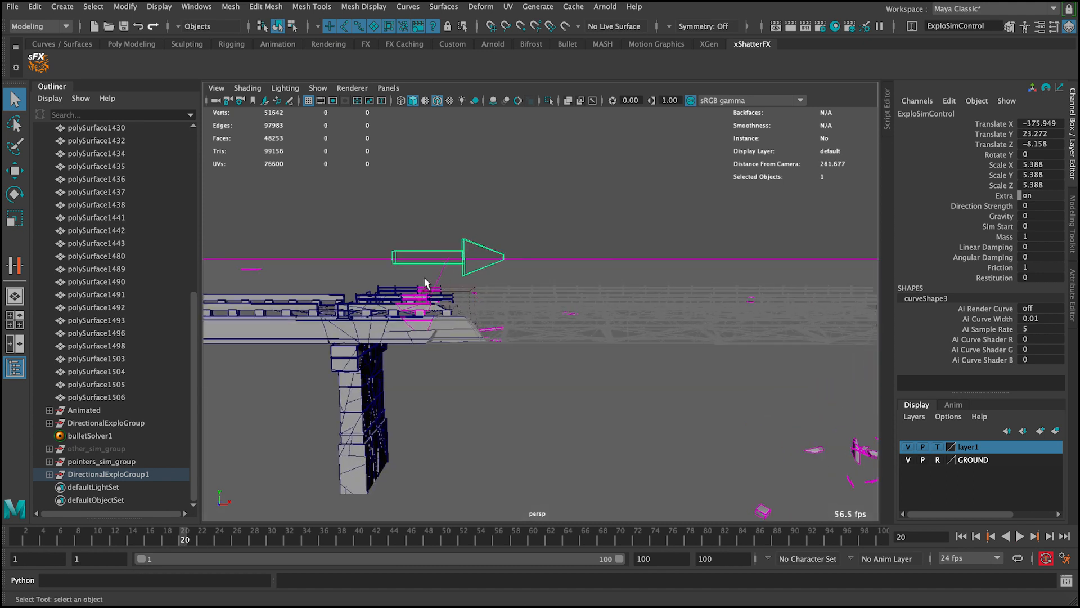
pyautogui.press('e')
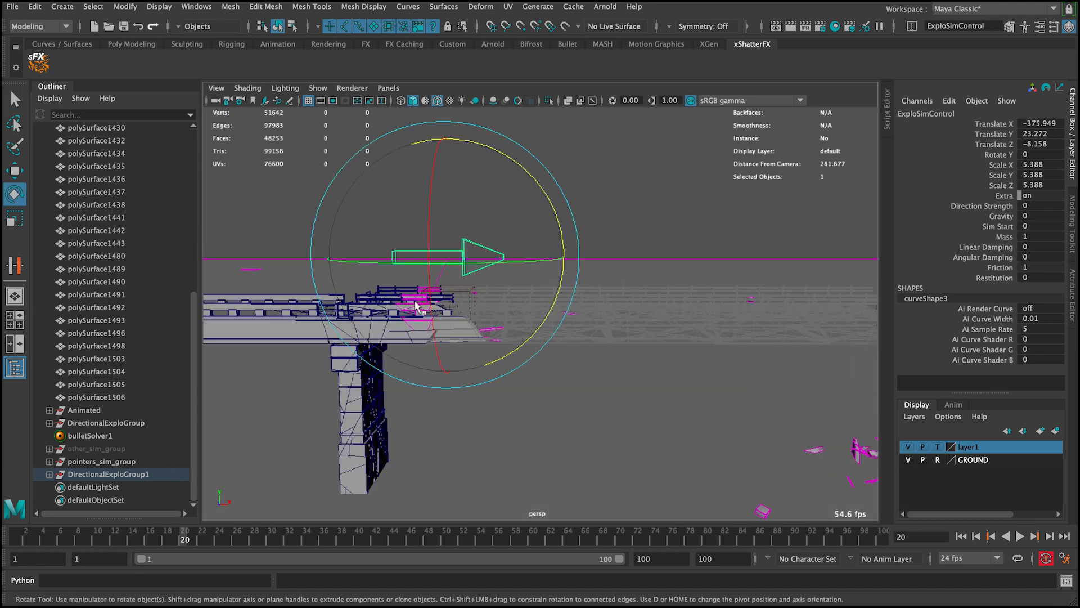
pyautogui.press('w')
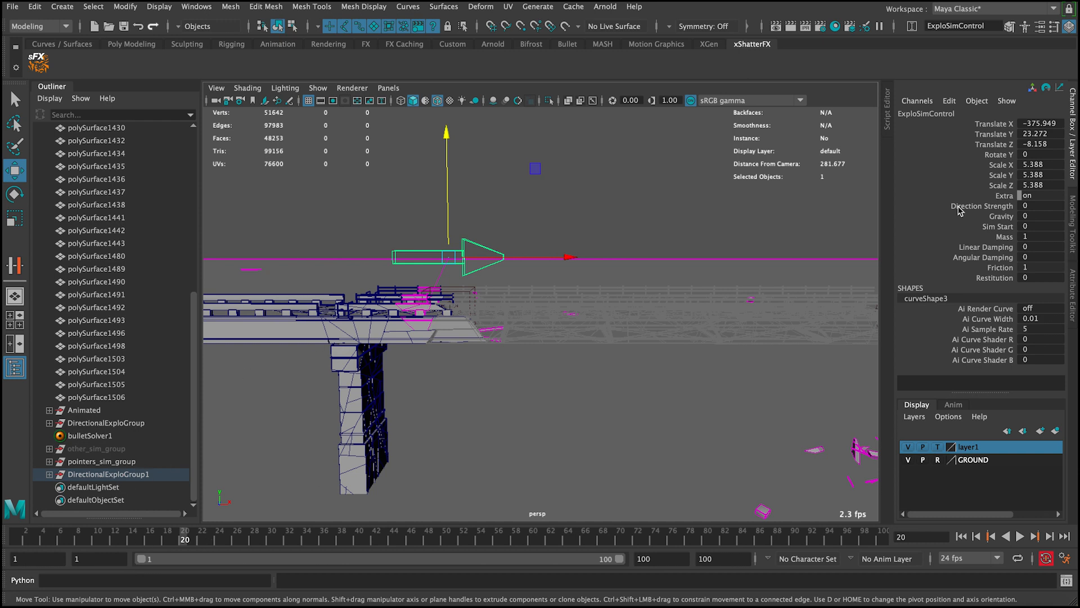
pyautogui.click(996, 226)
pyautogui.rightClick(996, 226)
pyautogui.click(977, 255)
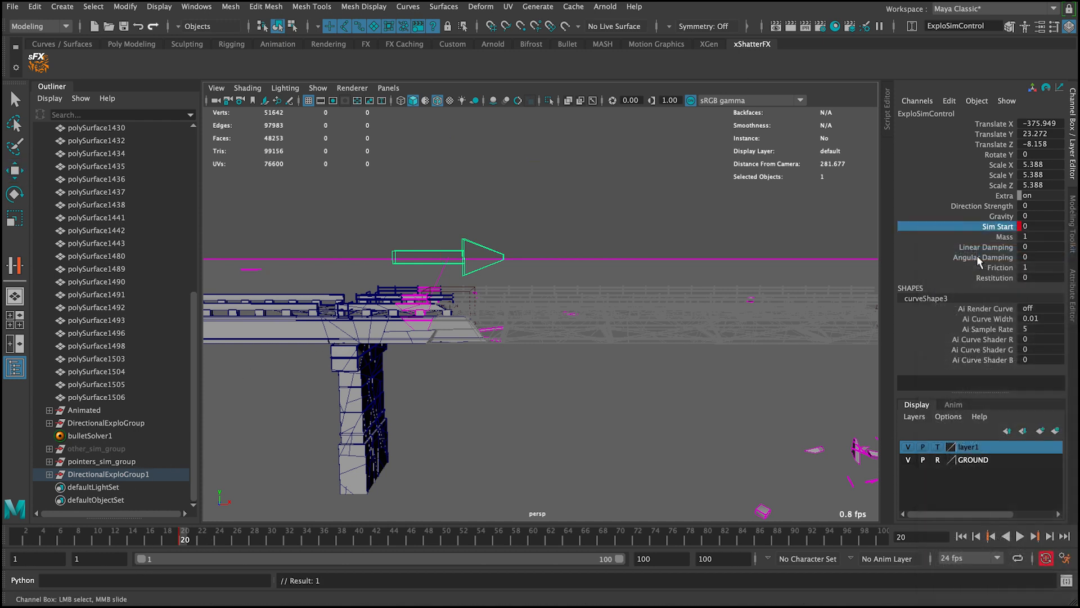
pyautogui.hotkey('alt', '.')
pyautogui.doubleClick(1039, 227)
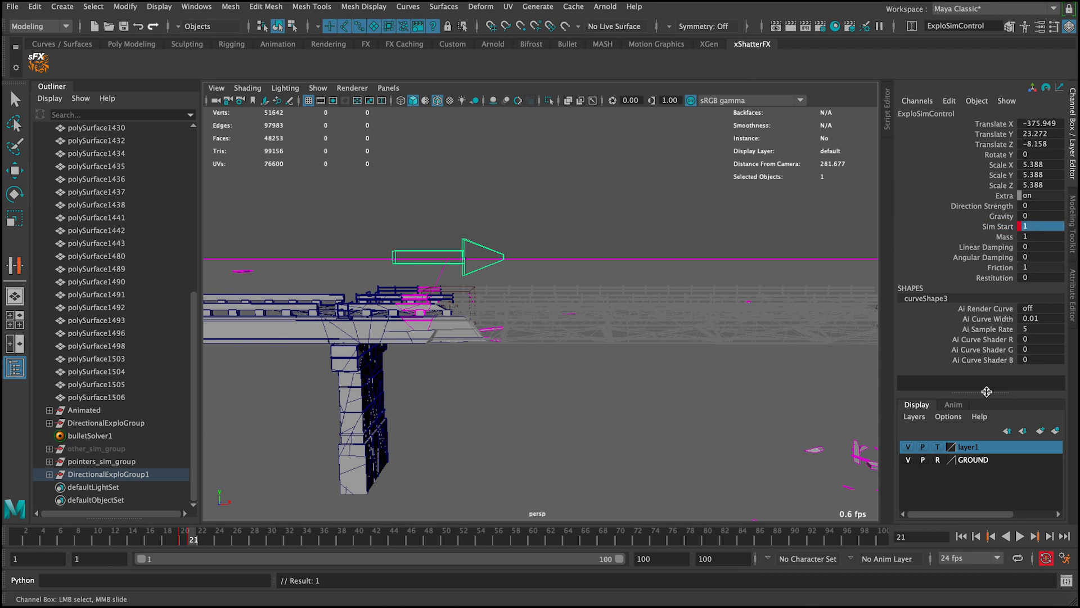
# Set the explosion control's Gravity to 40, play the simulation and return to frame 1
pyautogui.doubleClick(1031, 218)
pyautogui.write('4')
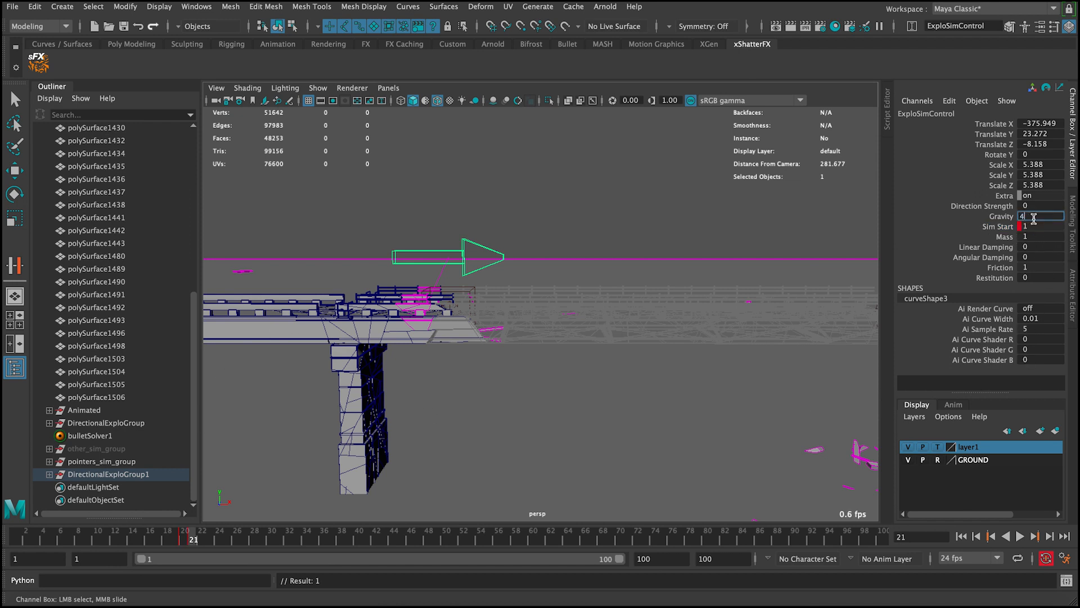
pyautogui.write('0')
pyautogui.press('Return')
pyautogui.click(961, 536)
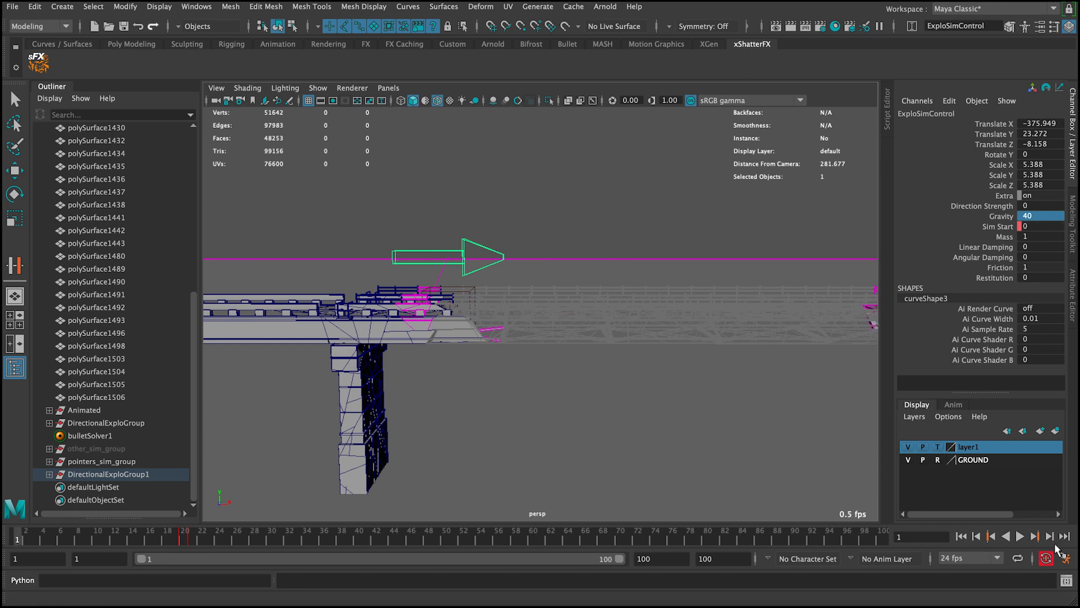
pyautogui.click(1020, 537)
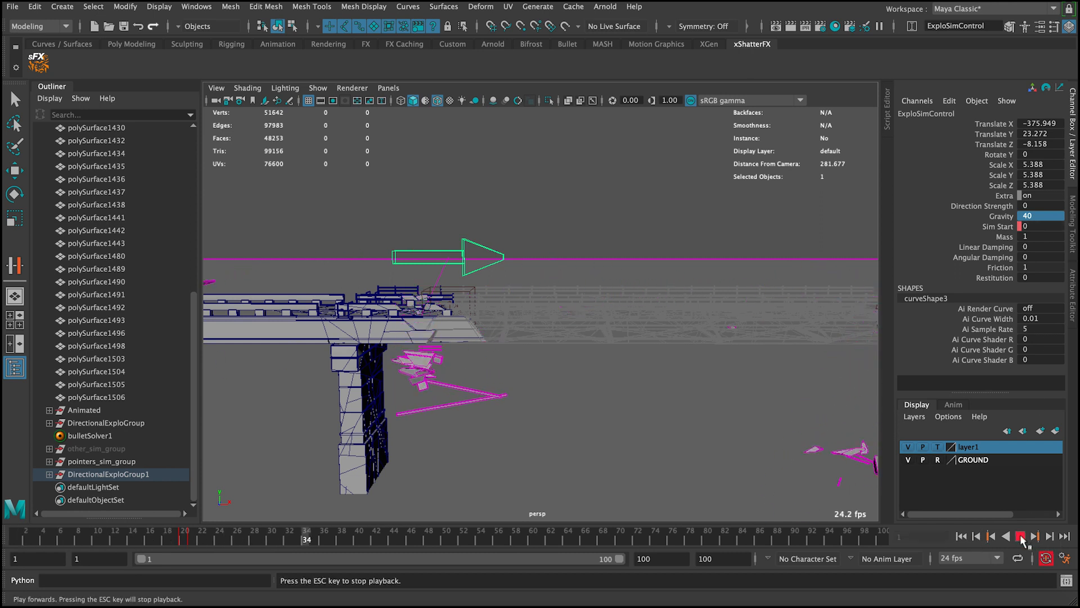
pyautogui.click(1021, 536)
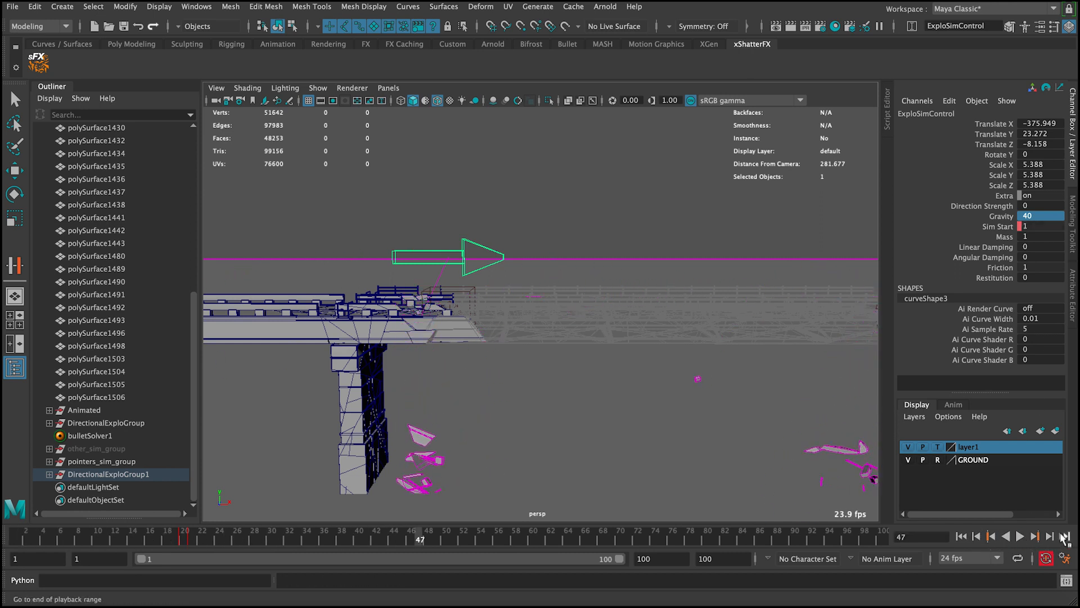
pyautogui.click(1019, 536)
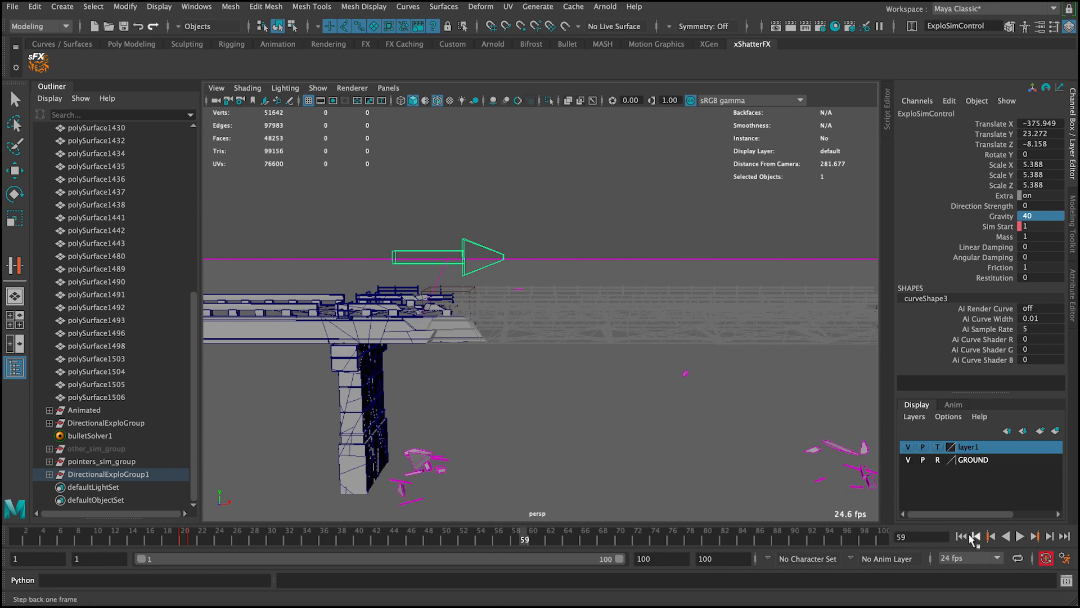
pyautogui.click(961, 536)
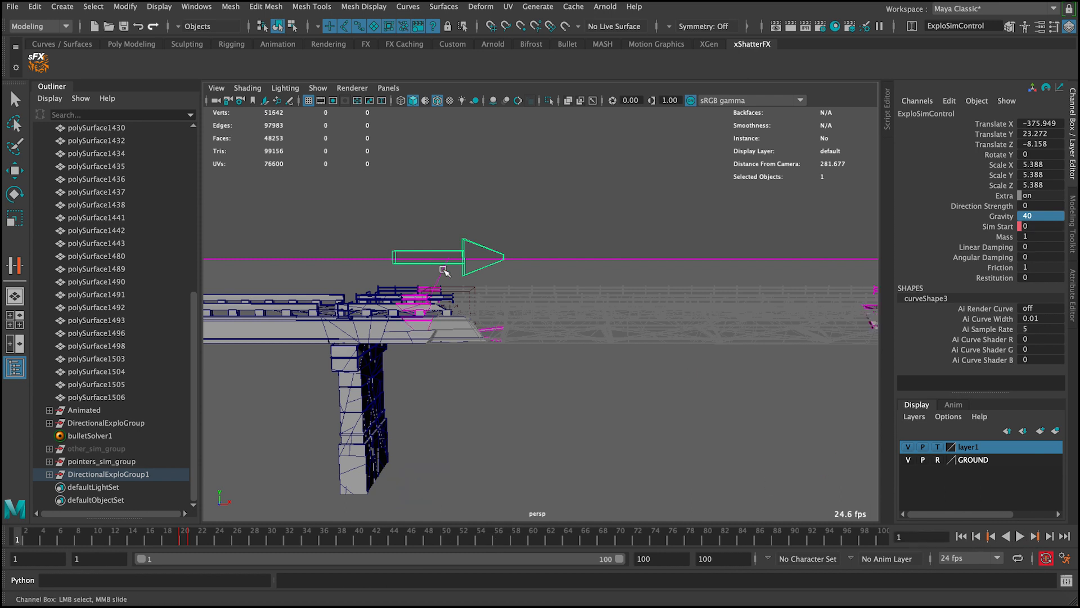
# Select the new explosion field and key its Magnitude at 4000 on frame 21 and 0 on frame 22
pyautogui.press('q')
pyautogui.click(466, 295)
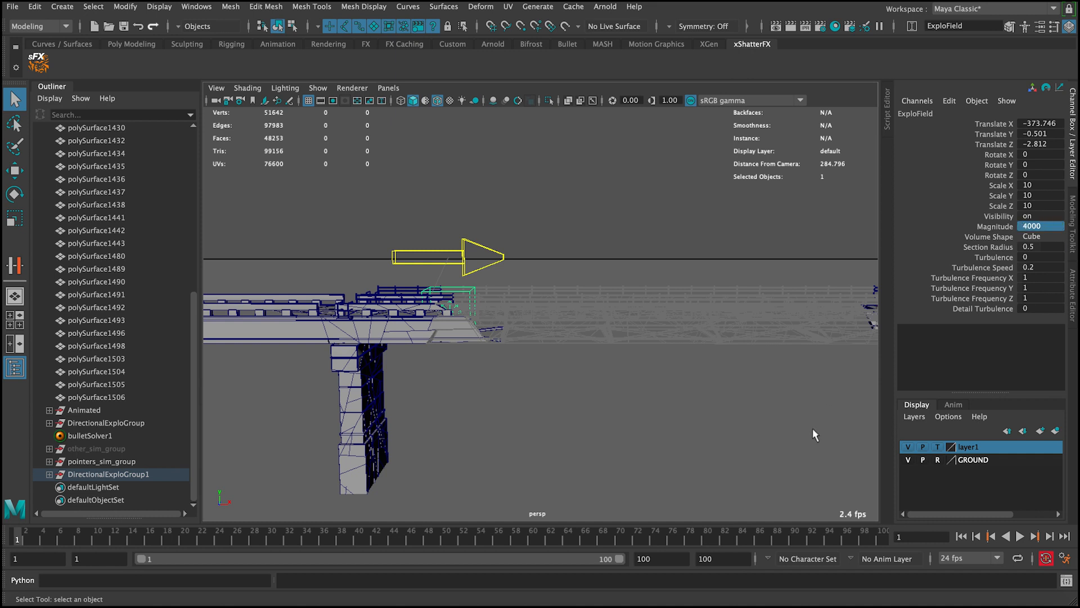
pyautogui.click(477, 269)
pyautogui.click(187, 536)
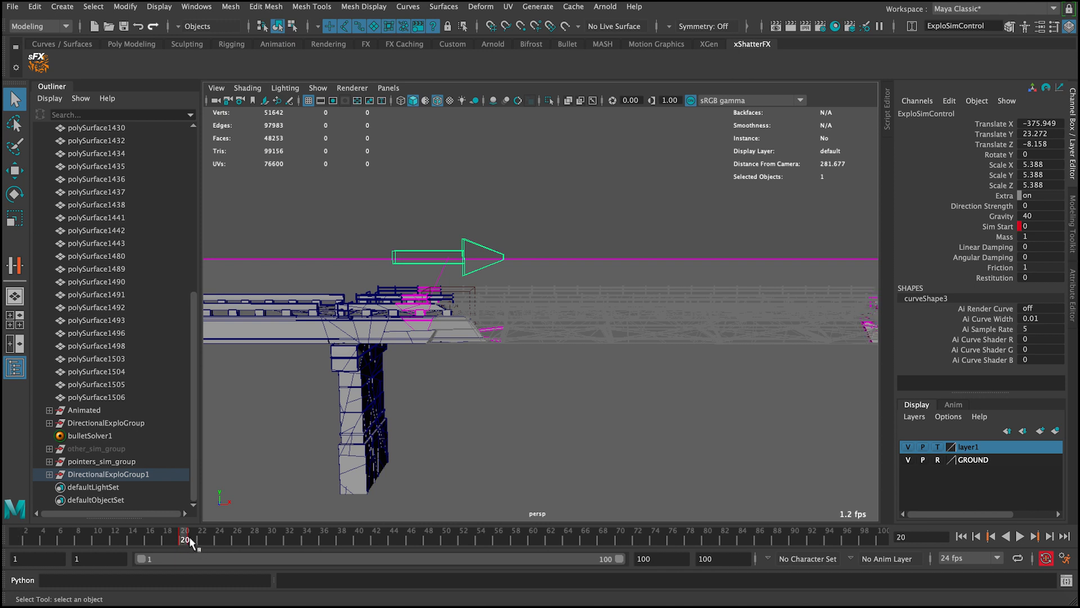
pyautogui.moveTo(188, 541); pyautogui.dragTo(192, 543)
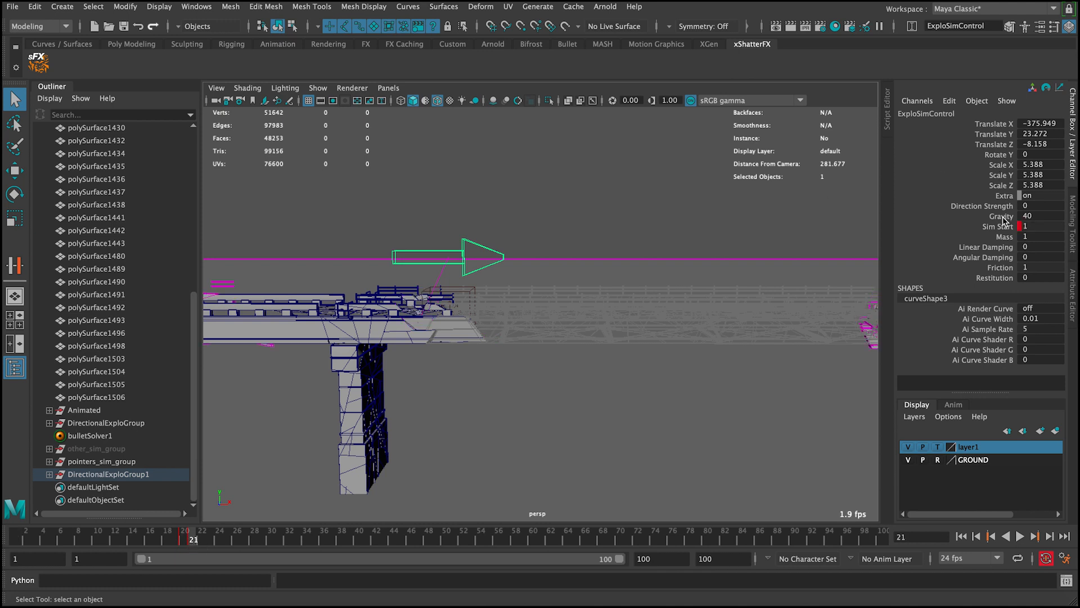
pyautogui.click(452, 286)
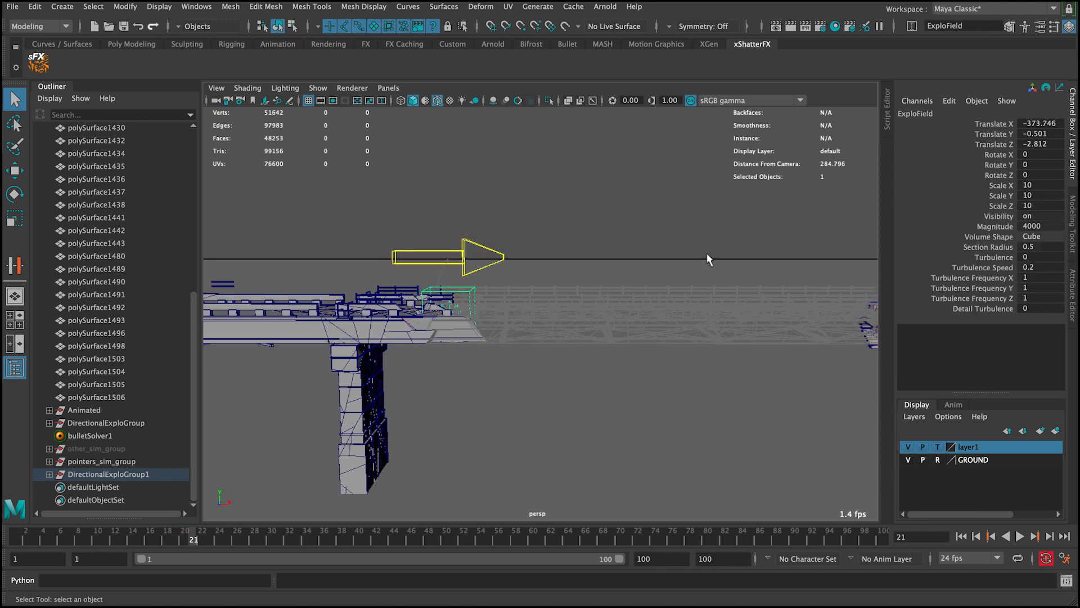
pyautogui.click(995, 226)
pyautogui.rightClick(917, 227)
pyautogui.click(961, 254)
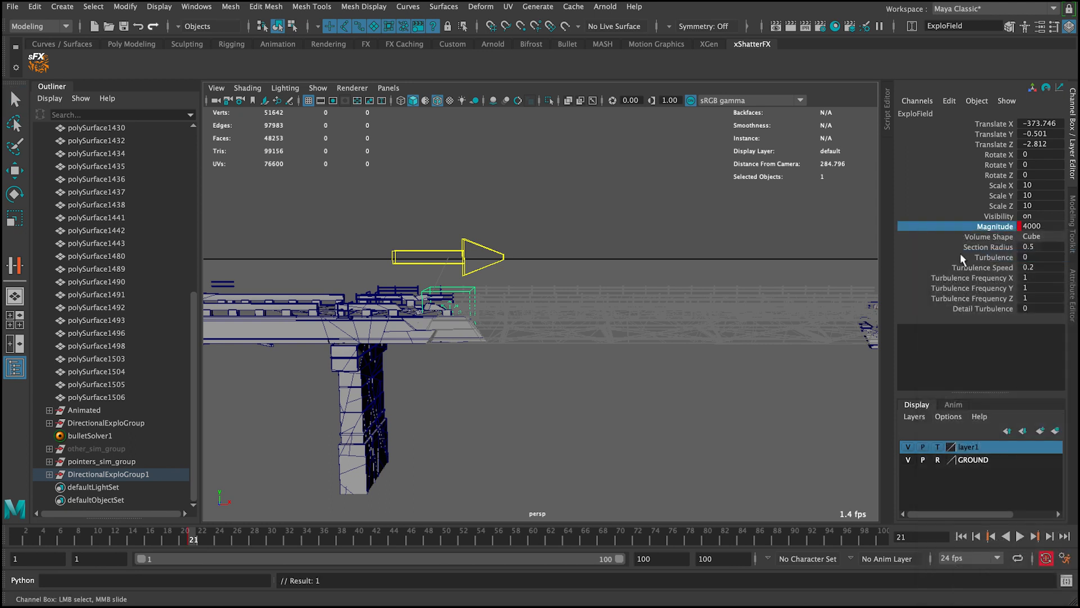
pyautogui.hotkey('alt', '.')
pyautogui.click(1043, 225)
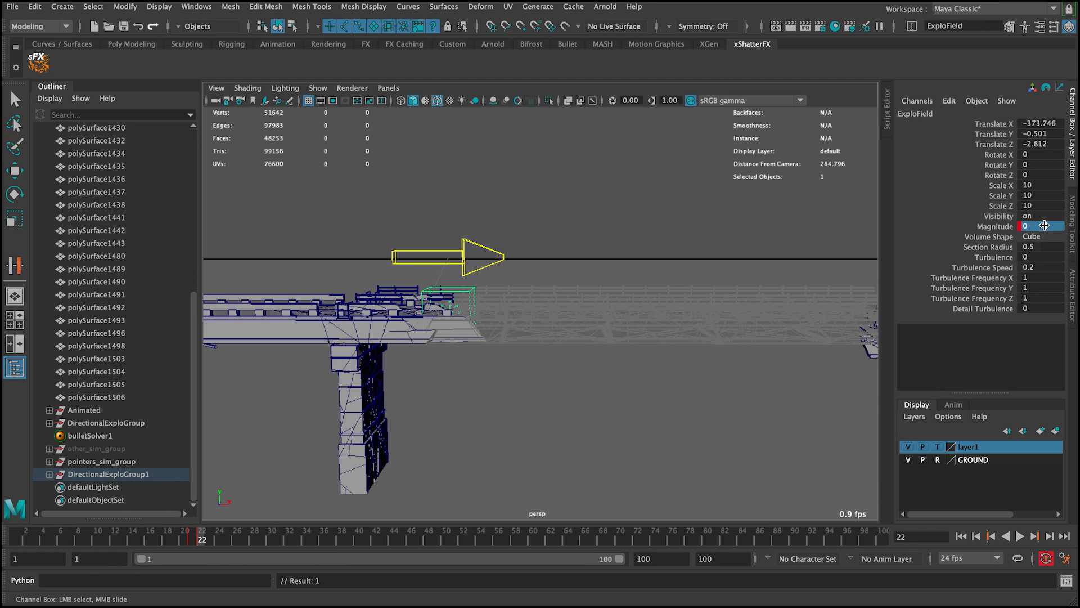
# Play the simulation with the keyed field magnitude to check the falling debris, and return to frame 1
pyautogui.click(1020, 537)
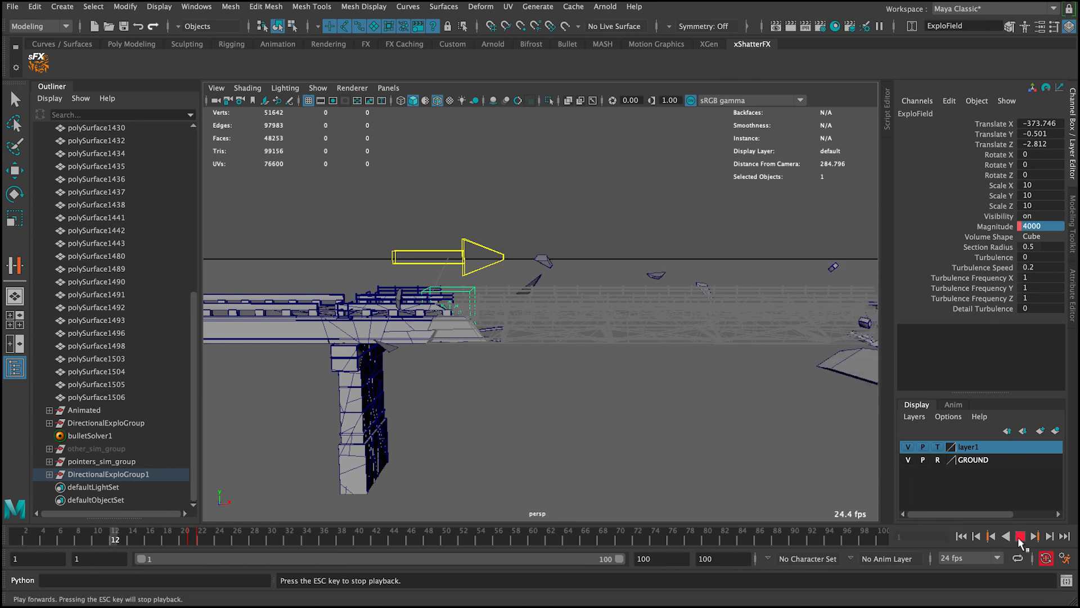
pyautogui.click(1021, 537)
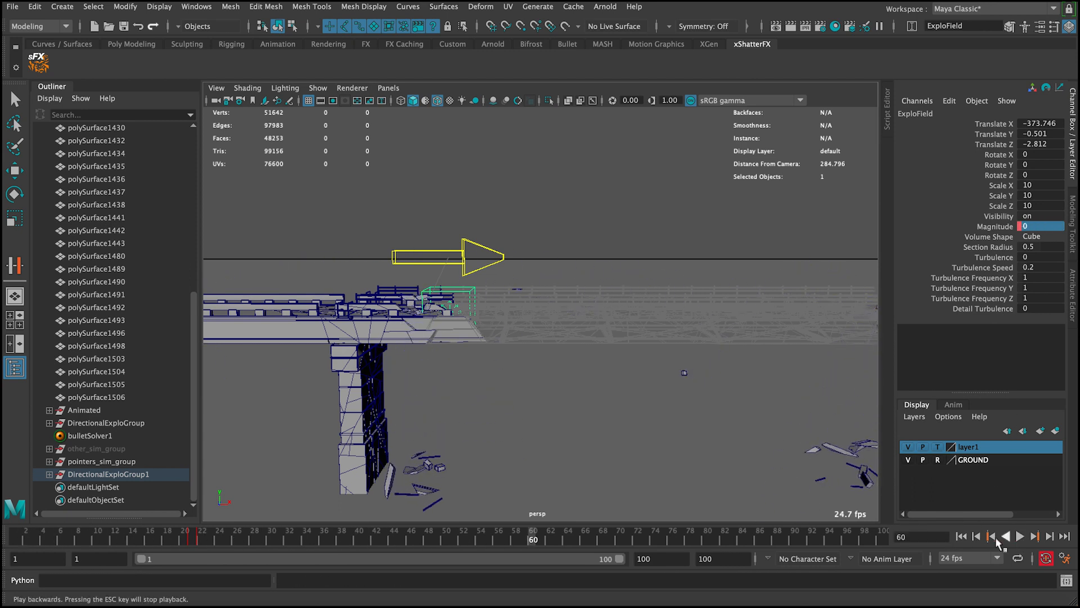
pyautogui.click(962, 538)
pyautogui.click(1020, 537)
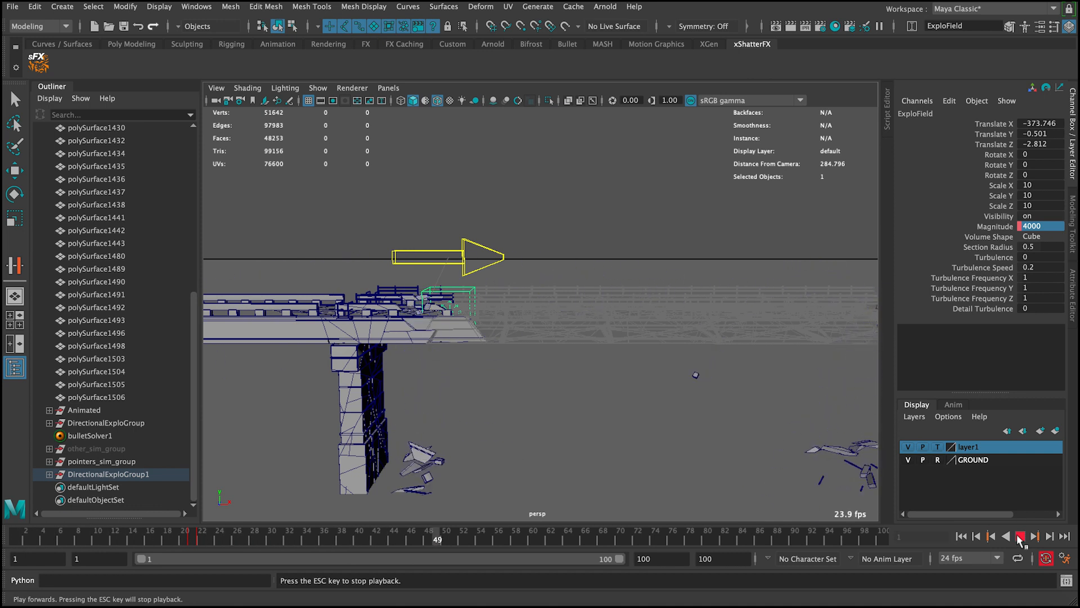
pyautogui.click(1020, 539)
pyautogui.click(962, 537)
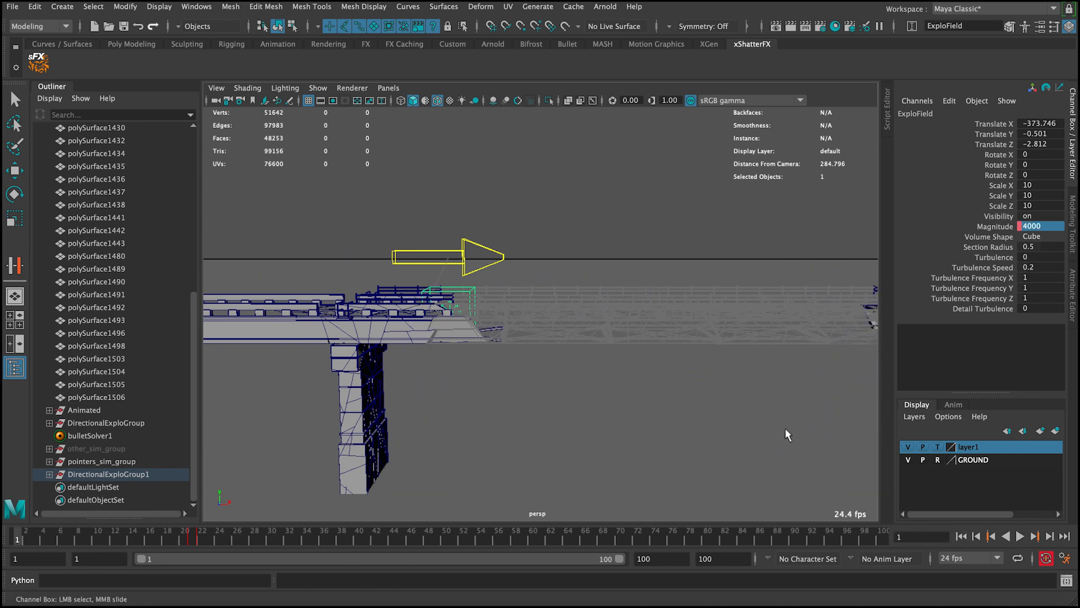
# Move the explosion field to about -383.18 in X, scale it uniformly to about 12.93 and replay the simulation
pyautogui.keyDown('alt'); pyautogui.moveTo(461, 294); pyautogui.dragTo(650, 281); pyautogui.keyUp('alt')
pyautogui.press('w')
pyautogui.press('r')
pyautogui.press('q')
pyautogui.click(1020, 537)
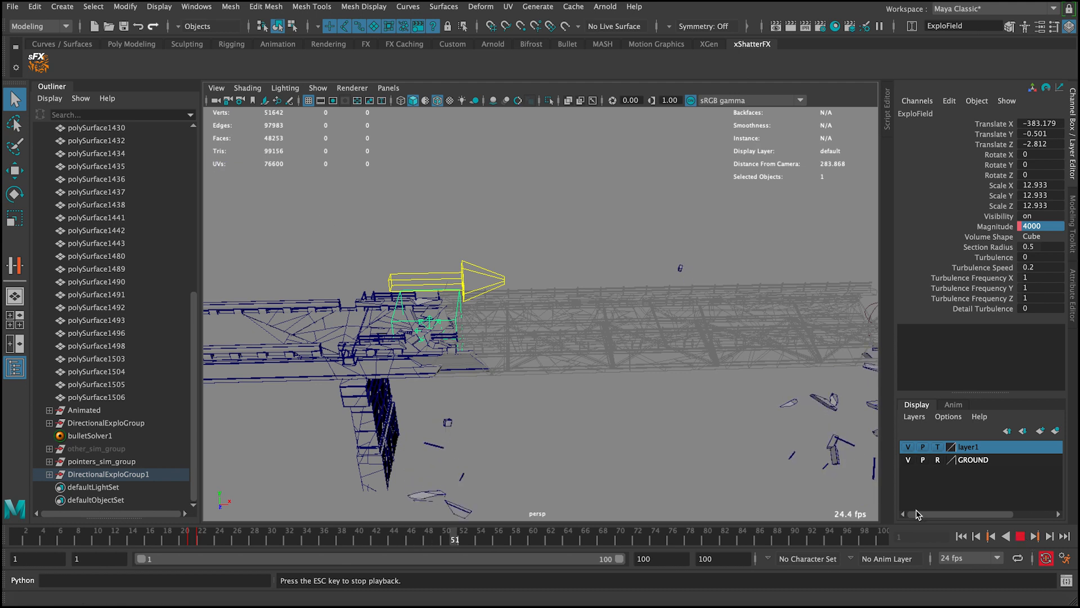
pyautogui.keyDown('alt'); pyautogui.moveTo(630, 372); pyautogui.dragTo(658, 390); pyautogui.keyUp('alt')
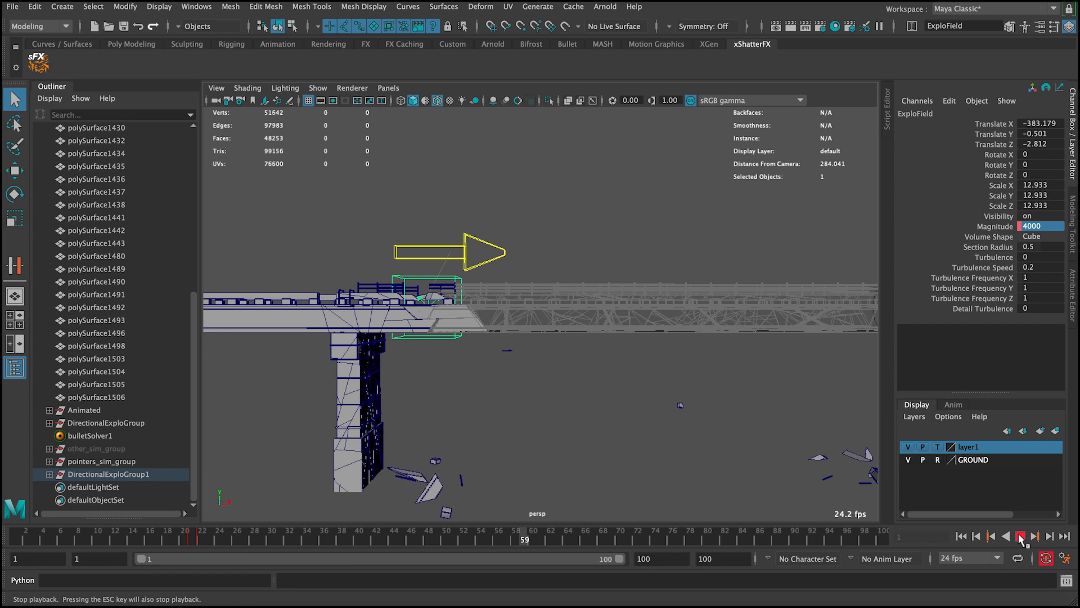
pyautogui.click(1022, 536)
pyautogui.click(961, 536)
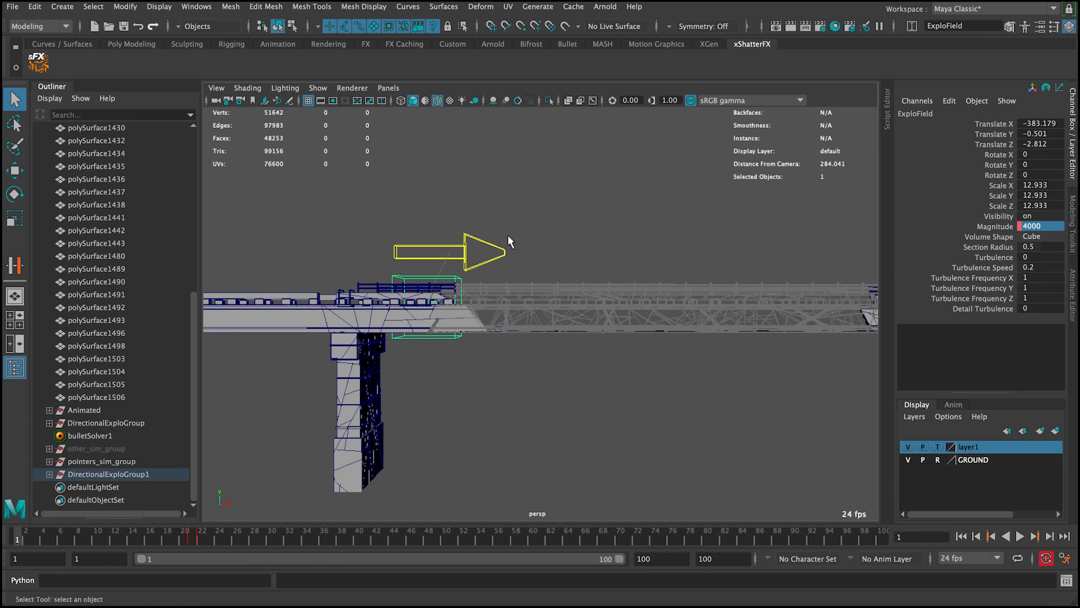
# Select the Animated group holding the middle span and switch layer1 from template to normal mode
pyautogui.moveTo(510, 243)
pyautogui.keyDown('alt'); pyautogui.mouseDown()
pyautogui.moveTo(505, 253)
pyautogui.moveTo(498, 242)
pyautogui.mouseUp(); pyautogui.keyUp('alt')
pyautogui.scroll(2, 521, 264)
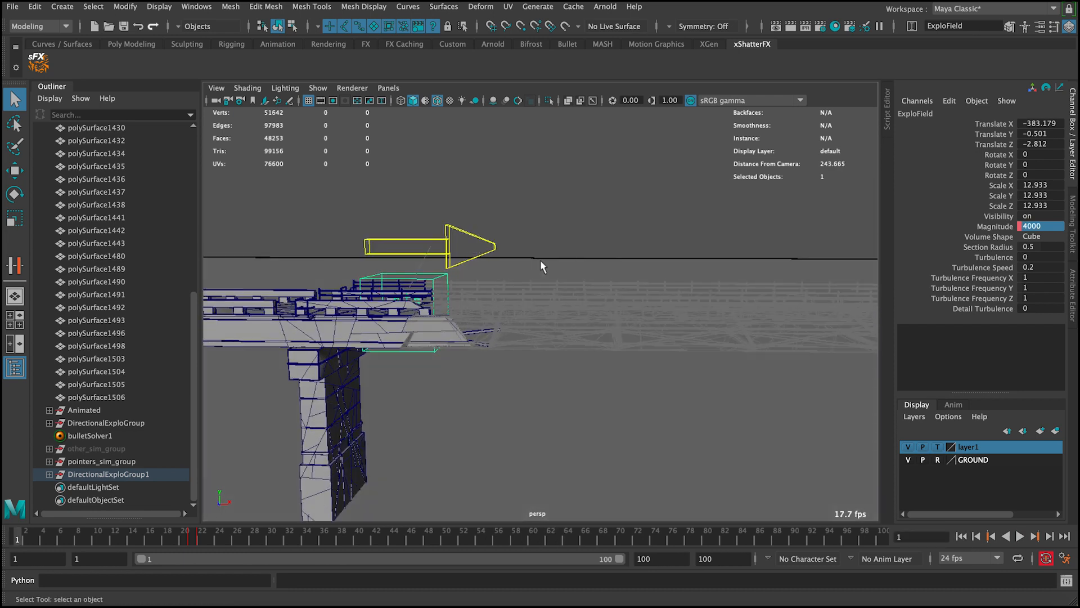
pyautogui.scroll(-5, 541, 260)
pyautogui.keyDown('alt'); pyautogui.moveTo(719, 312); pyautogui.dragTo(662, 278, button='right'); pyautogui.keyUp('alt')
pyautogui.keyDown('alt'); pyautogui.moveTo(651, 264); pyautogui.dragTo(582, 273, button='middle'); pyautogui.keyUp('alt')
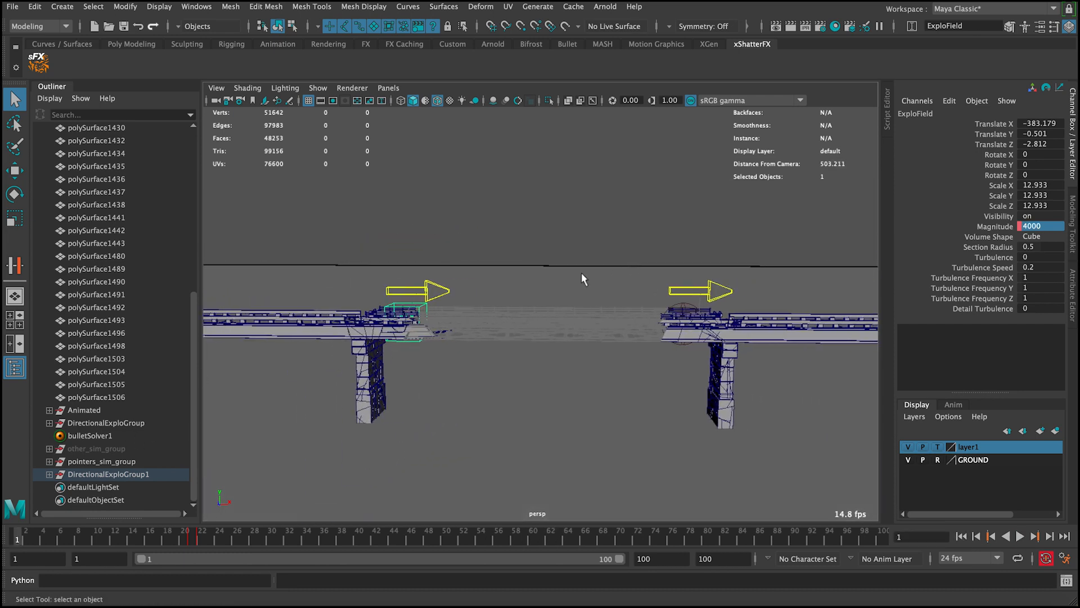
pyautogui.click(84, 410)
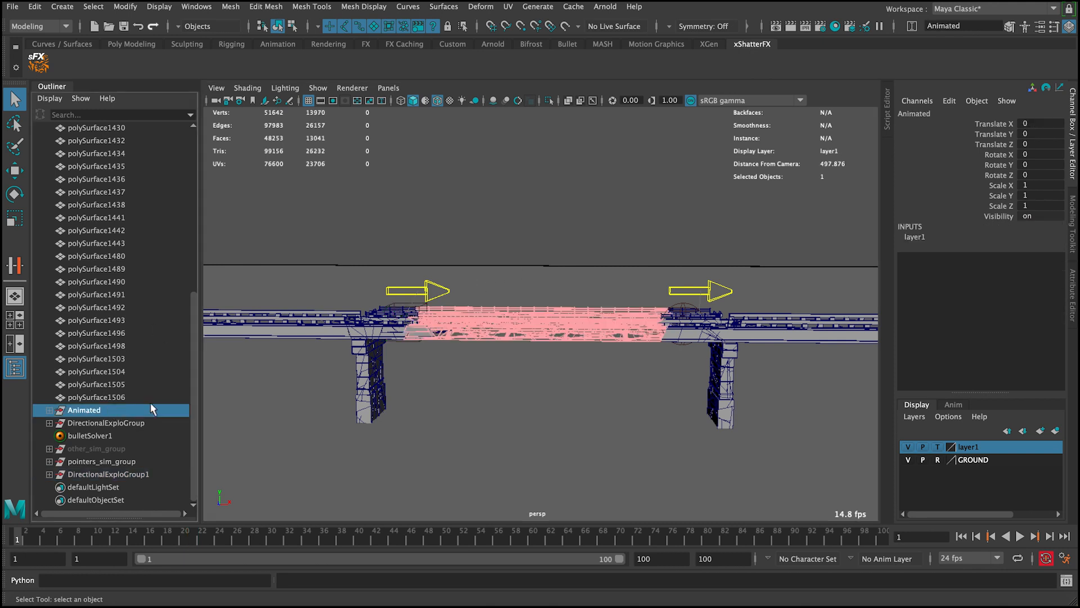
pyautogui.click(938, 448)
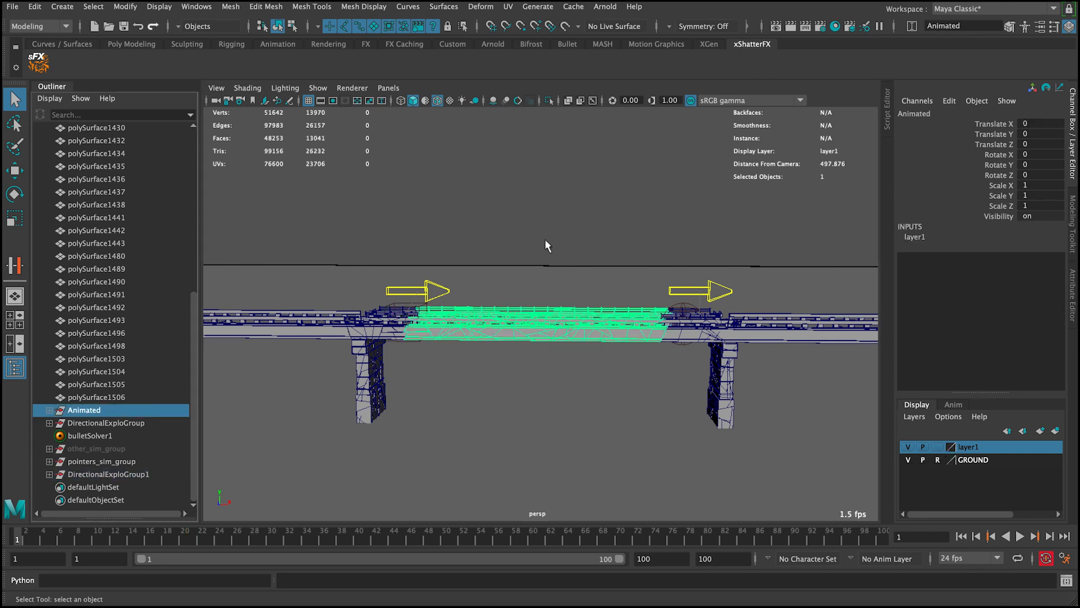
# Key the Animated span unrotated at frame 26 and rotated to about -20.7 degrees in Z at frame 48
pyautogui.scroll(3, 495, 197)
pyautogui.press('w')
pyautogui.press('e')
pyautogui.keyDown('alt'); pyautogui.moveTo(485, 176); pyautogui.dragTo(486, 172); pyautogui.keyUp('alt')
pyautogui.moveTo(19, 532); pyautogui.dragTo(232, 543)
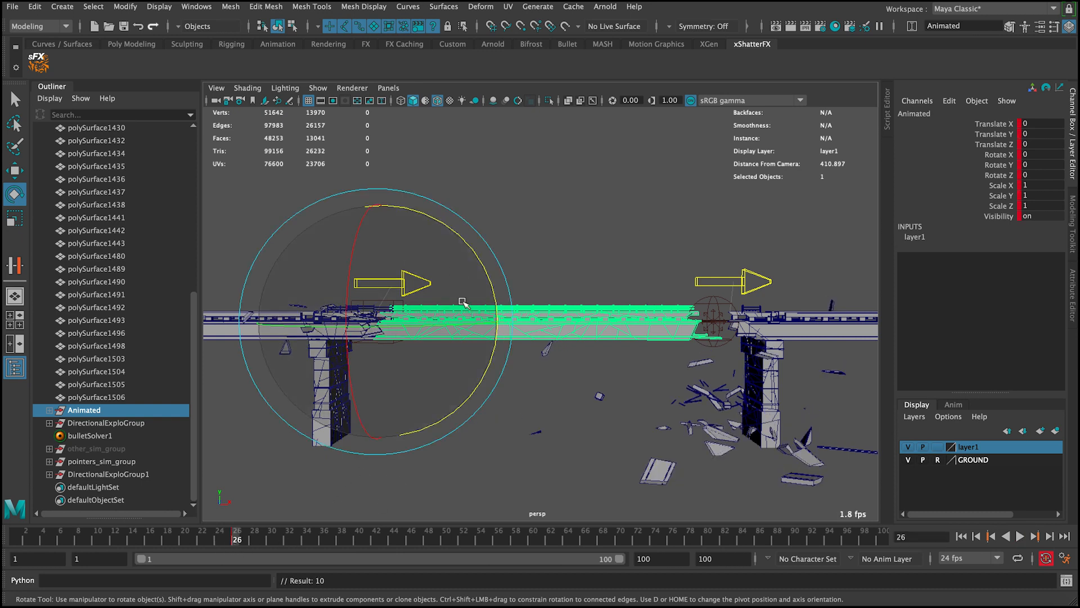
pyautogui.moveTo(237, 539); pyautogui.dragTo(427, 540)
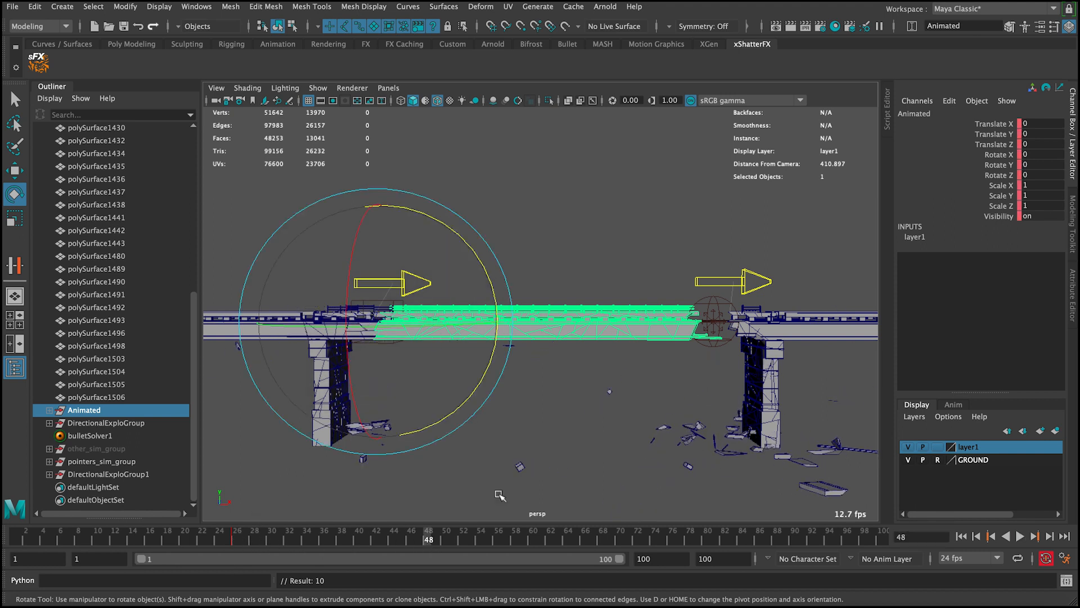
pyautogui.moveTo(490, 287); pyautogui.dragTo(494, 329)
pyautogui.press('q')
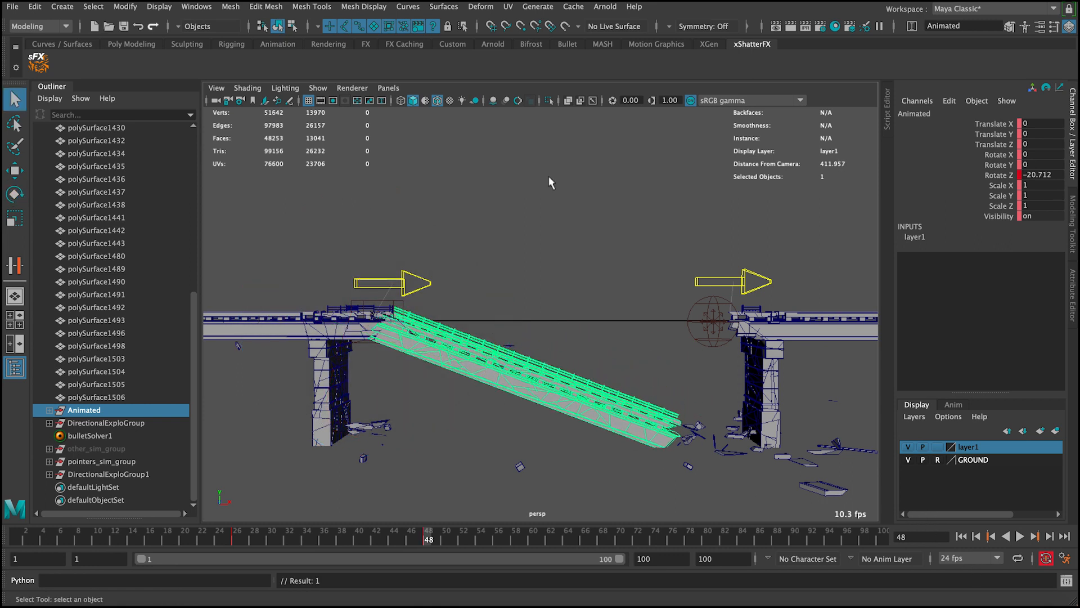
# Play the simulation from frame 1 to check the middle span's keyed rotation against the falling debris
pyautogui.click(961, 537)
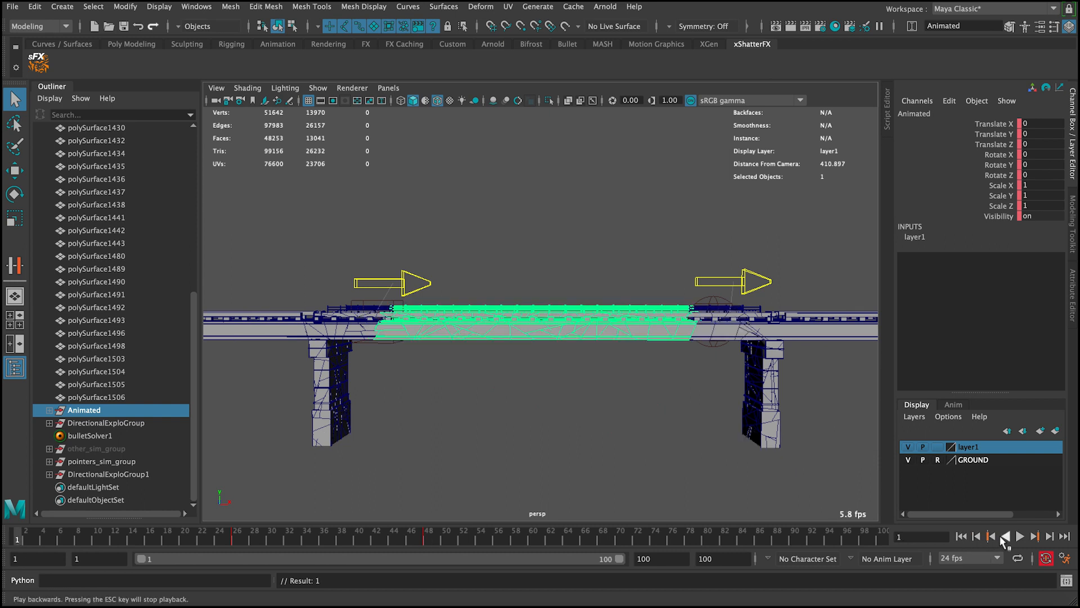
pyautogui.click(1020, 536)
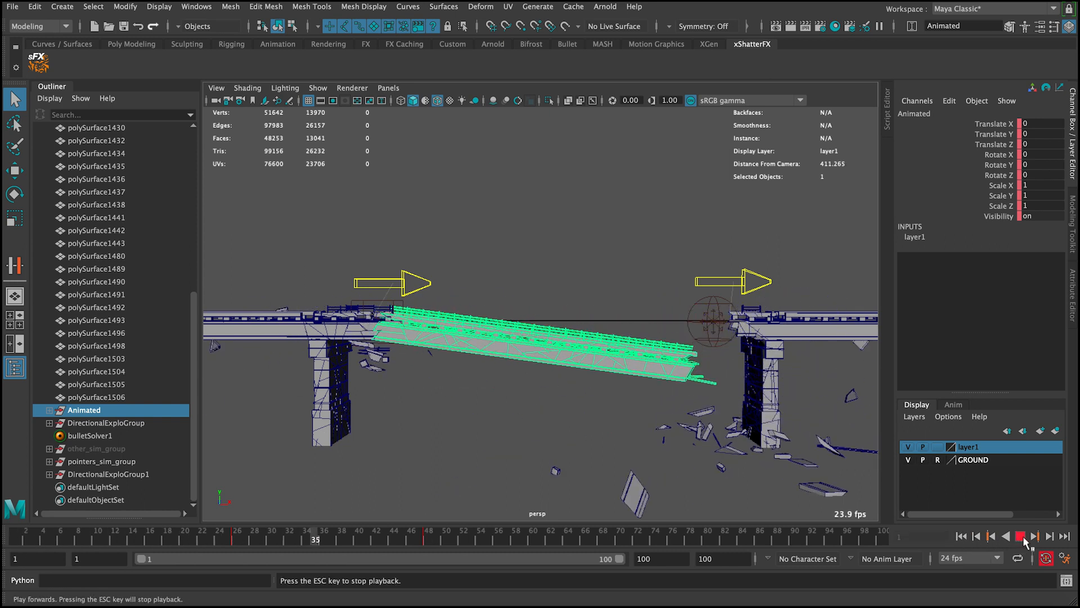
pyautogui.click(1020, 536)
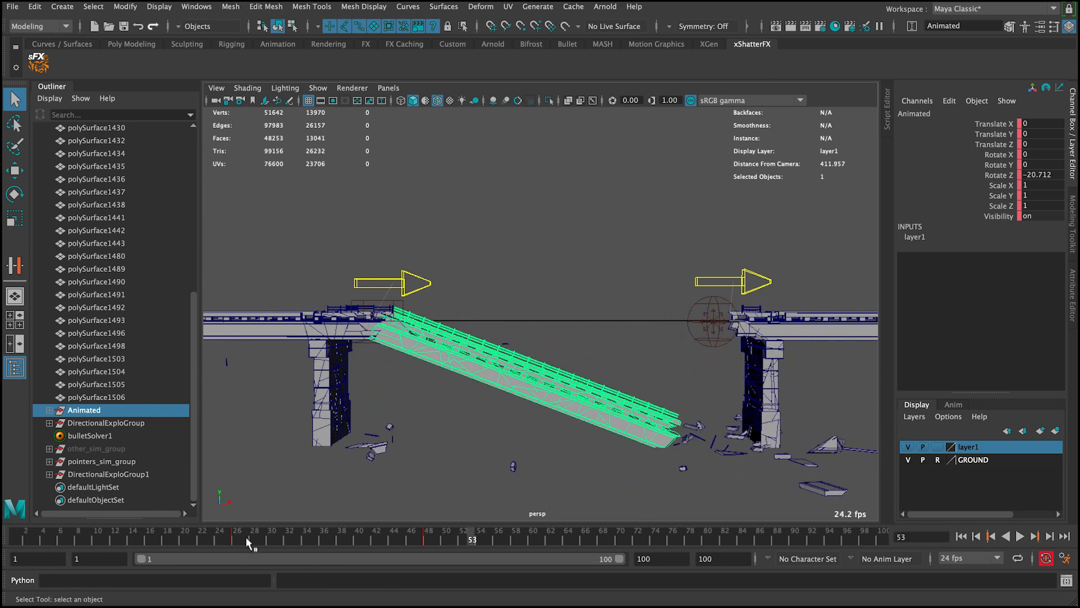
# At frame 26, open the Graph Editor and steepen the Rotate Z tangent at the frame 48 key so the span's fall accelerates
pyautogui.moveTo(247, 541); pyautogui.dragTo(239, 541)
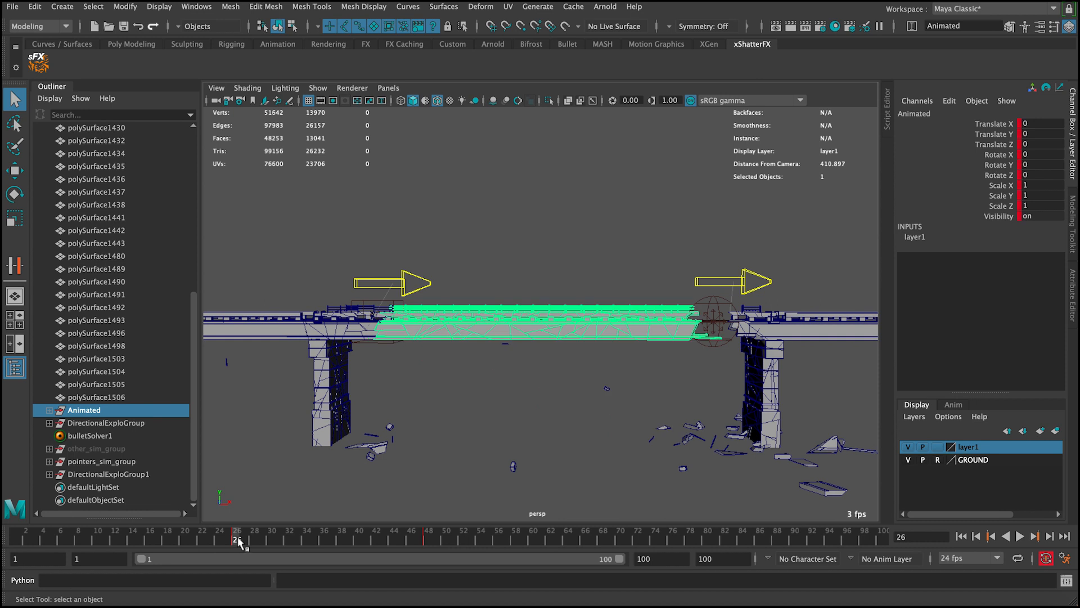
pyautogui.click(198, 8)
pyautogui.moveTo(236, 77)
pyautogui.click(382, 92)
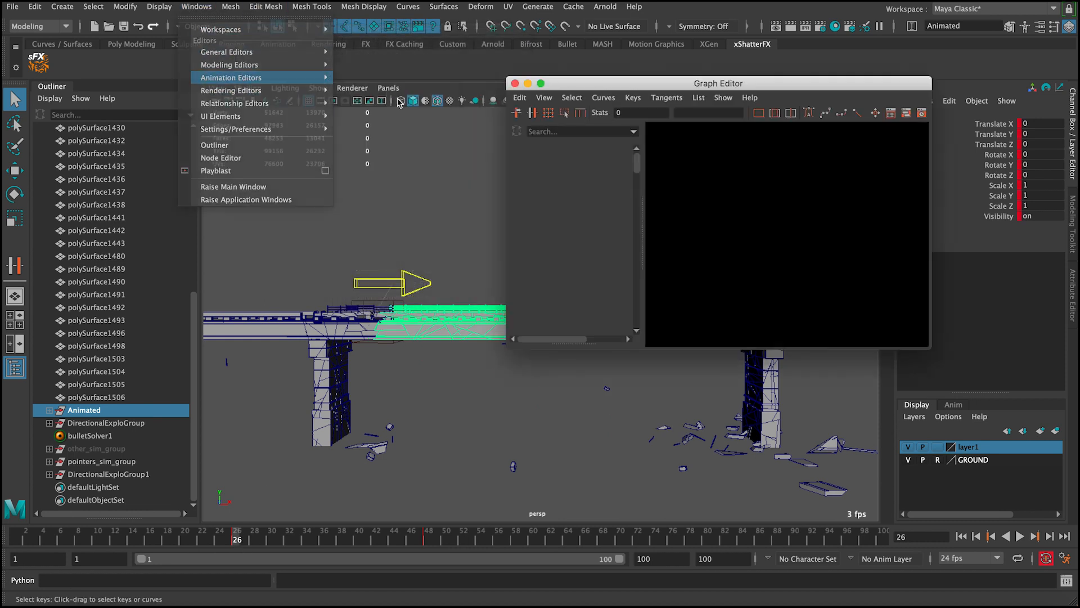
pyautogui.keyDown('alt'); pyautogui.moveTo(846, 261); pyautogui.dragTo(841, 254, button='middle'); pyautogui.keyUp('alt')
pyautogui.moveTo(861, 264); pyautogui.dragTo(928, 345)
pyautogui.keyDown('alt'); pyautogui.moveTo(895, 276); pyautogui.dragTo(874, 270, button='middle'); pyautogui.keyUp('alt')
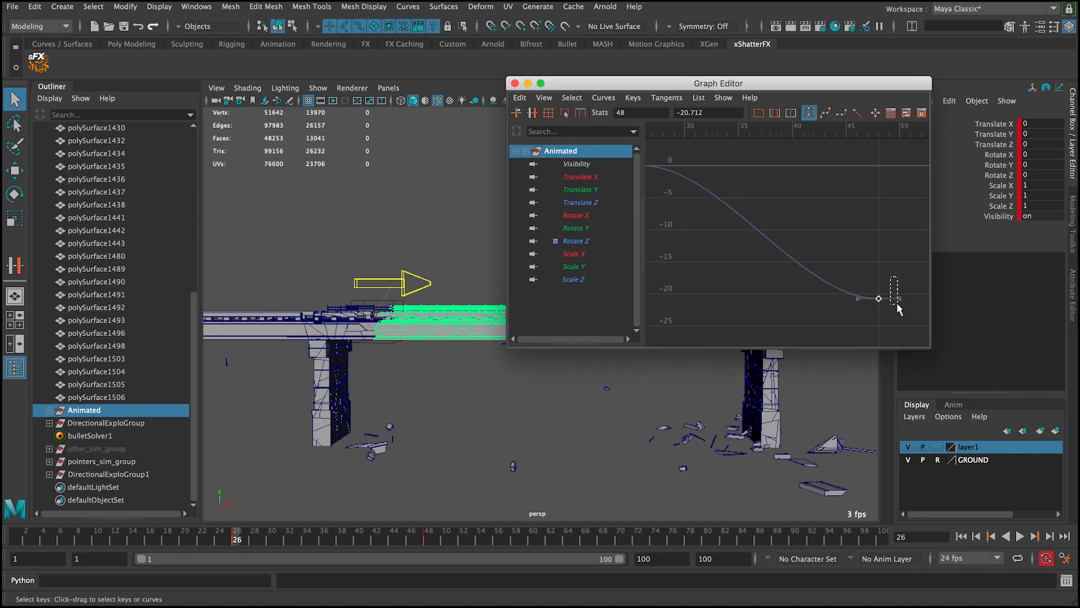
pyautogui.moveTo(887, 232); pyautogui.dragTo(877, 246, button='middle')
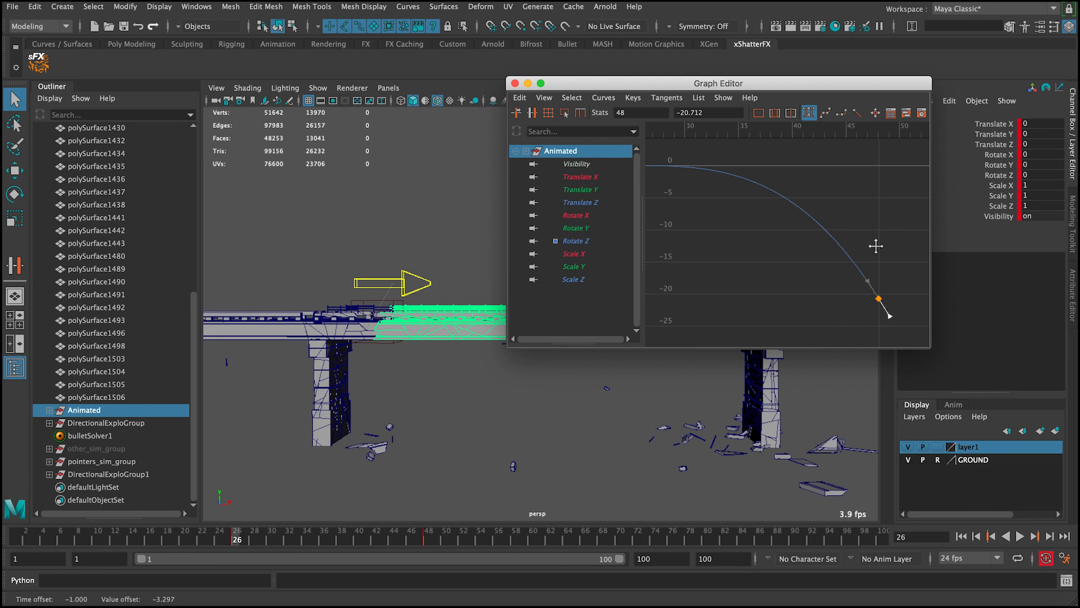
pyautogui.press('q')
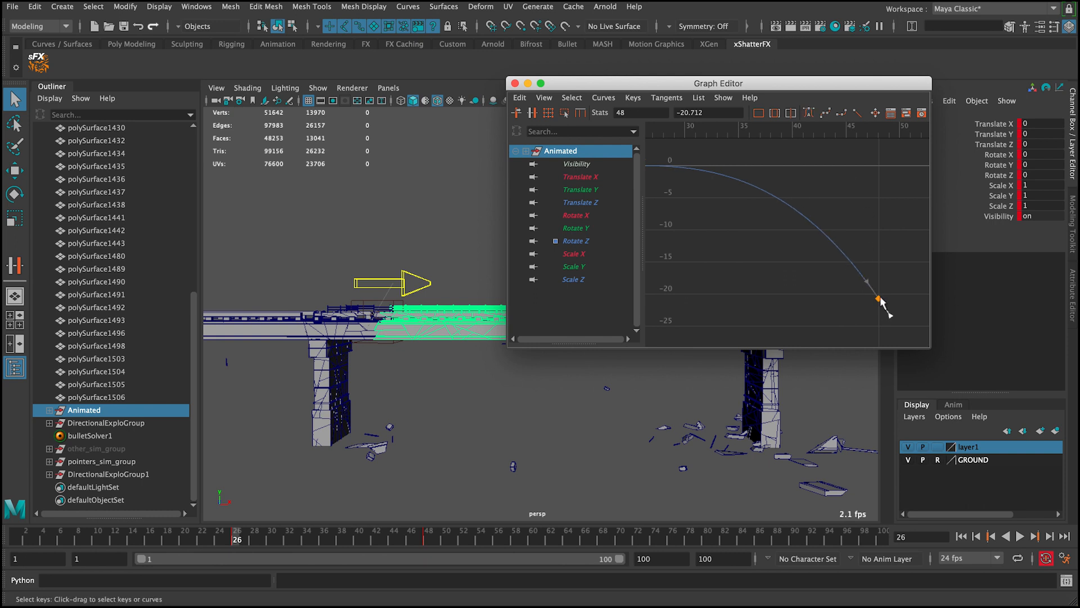
# Move the Graph Editor clear of the bridge and replay the simulation from frame 1 to check the accelerated fall
pyautogui.click(960, 535)
pyautogui.moveTo(698, 84); pyautogui.dragTo(768, 19)
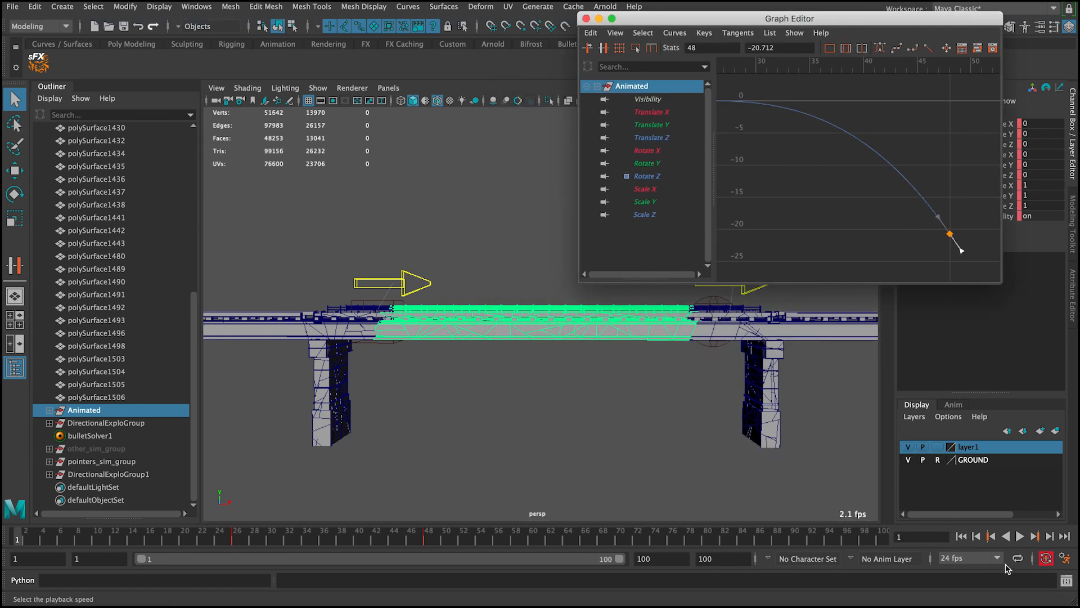
pyautogui.click(1020, 536)
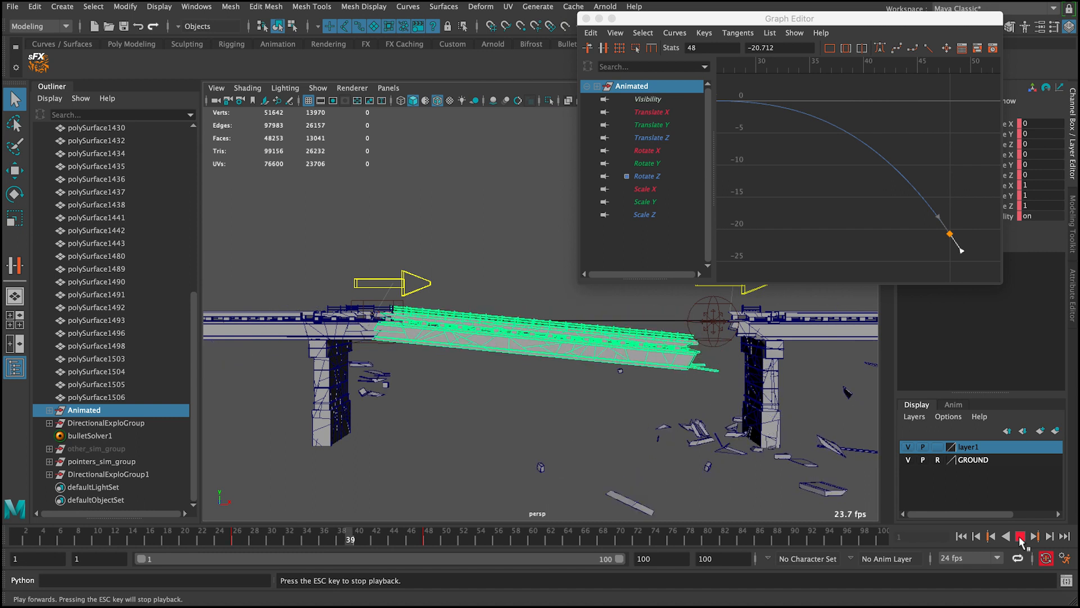
pyautogui.click(1020, 536)
# Insert a Rotate Z key at frame 36, shift it to frame 38 at about -3.08 and replay the simulation
pyautogui.moveTo(191, 533); pyautogui.dragTo(323, 538)
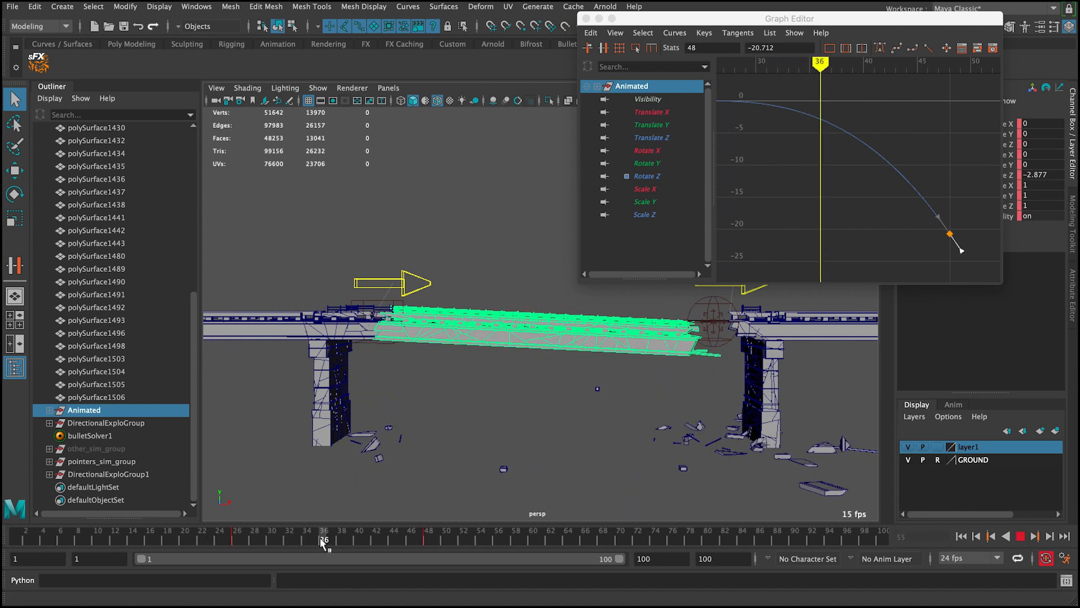
pyautogui.click(819, 116)
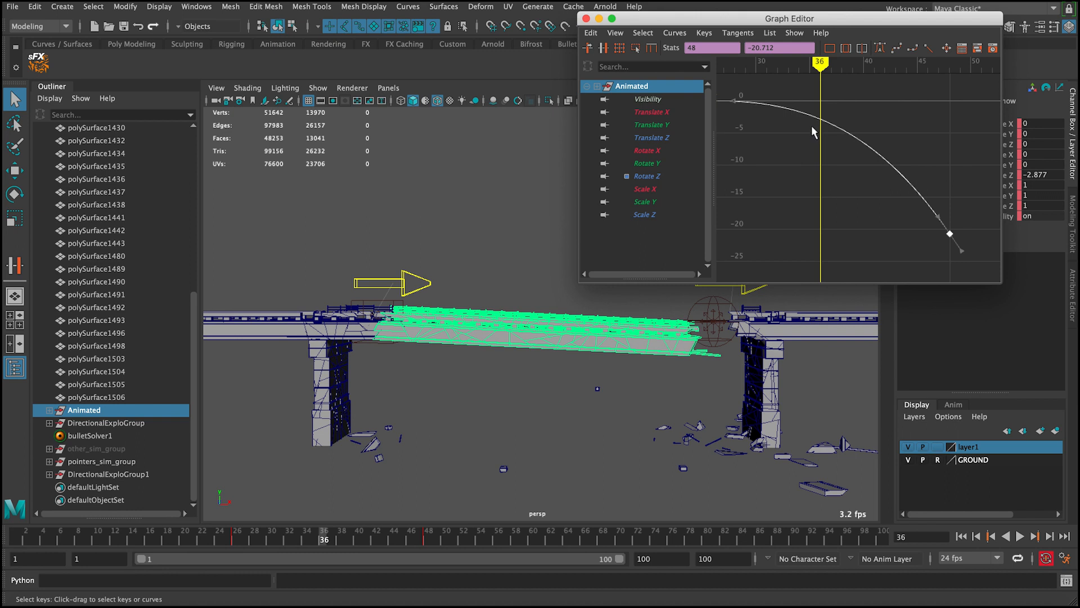
pyautogui.press('i')
pyautogui.middleClick(820, 125)
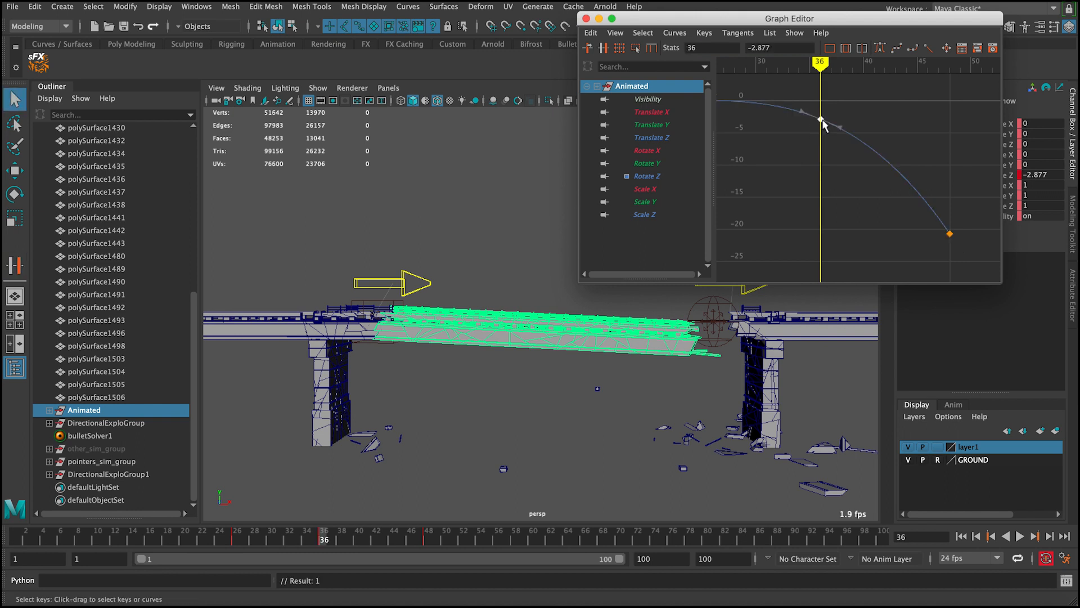
pyautogui.press('w')
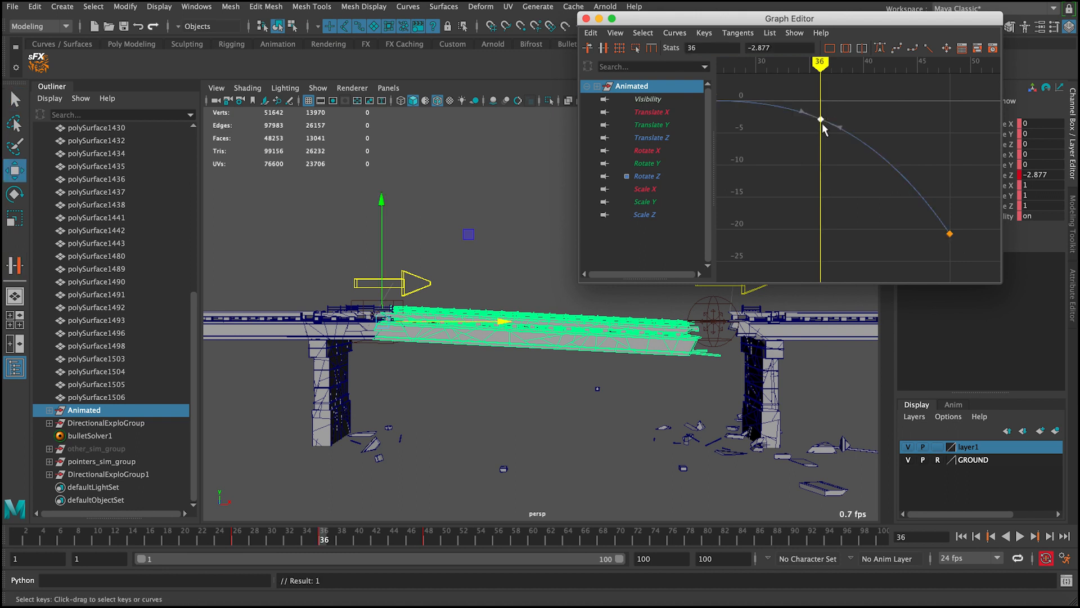
pyautogui.moveTo(823, 116); pyautogui.dragTo(864, 133, button='middle')
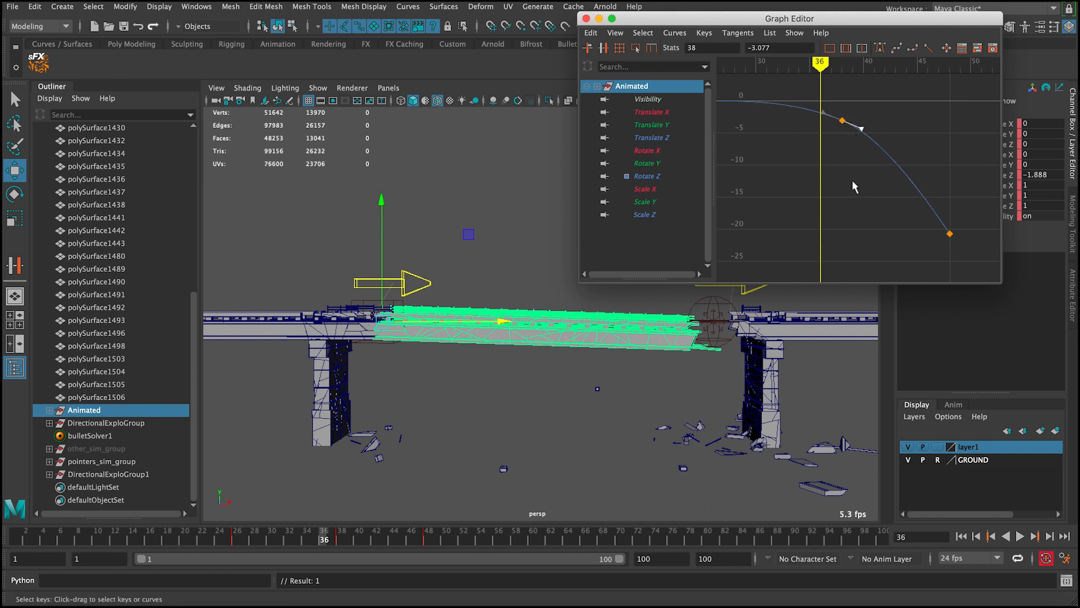
pyautogui.click(1020, 536)
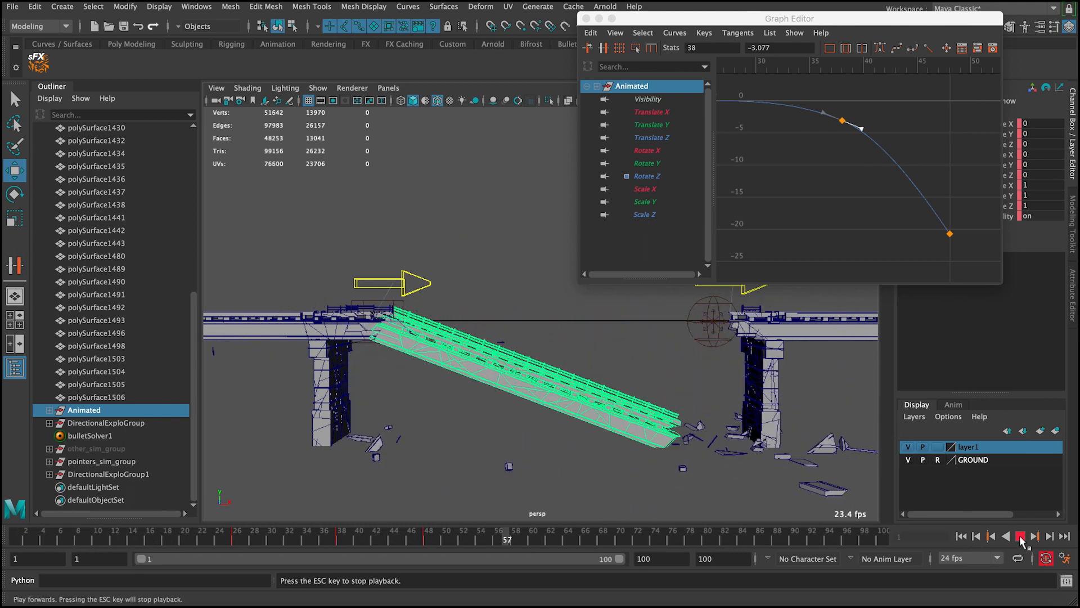
# Put the Graph Editor away and replay the bridge collapse from frame 1 with nothing selected
pyautogui.click(1020, 538)
pyautogui.click(960, 536)
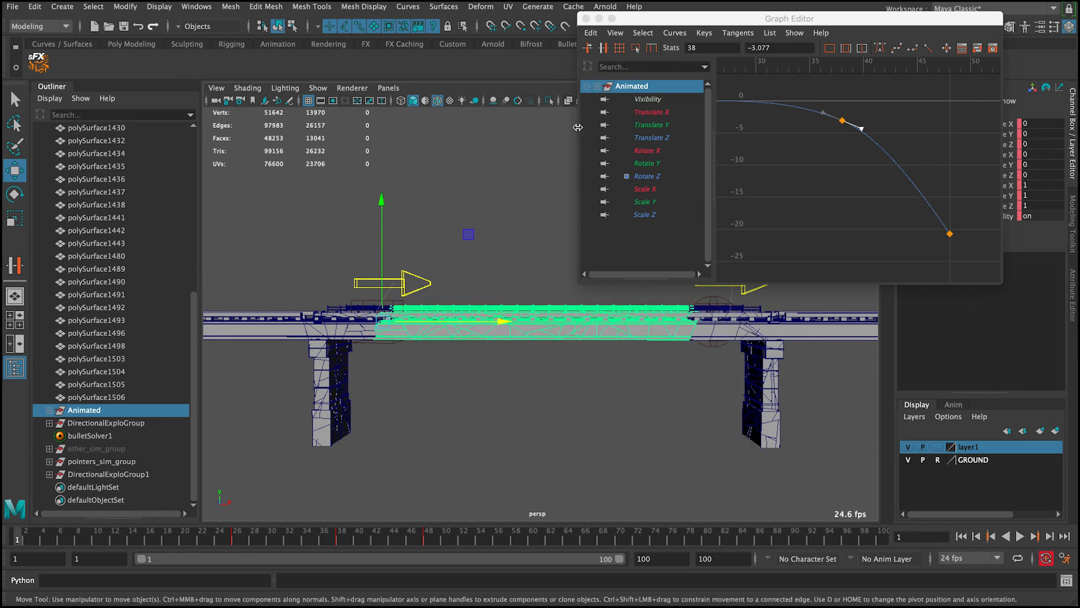
pyautogui.click(599, 19)
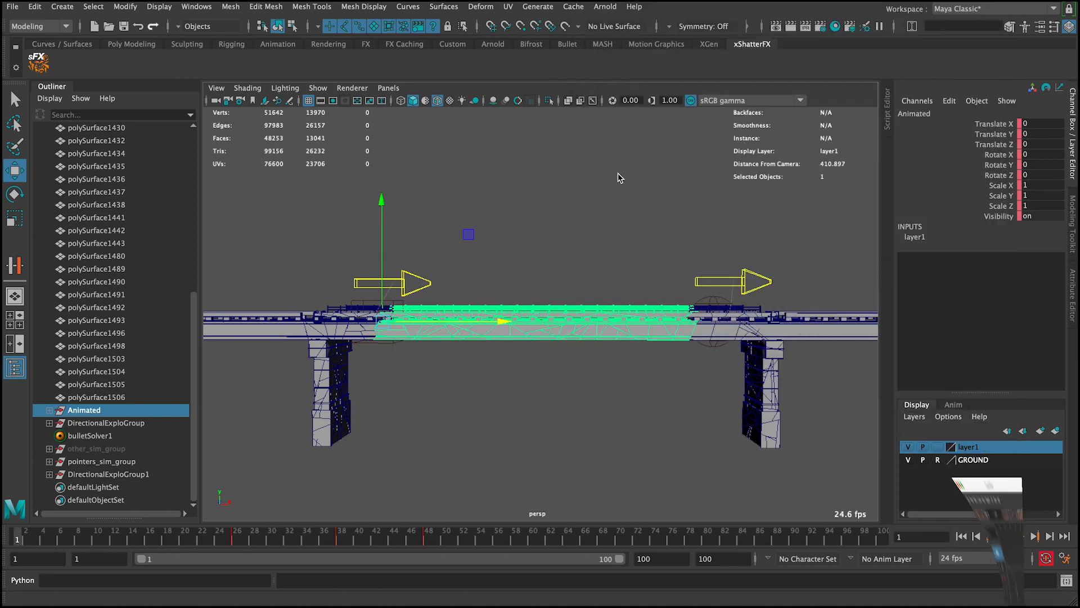
pyautogui.click(609, 230)
pyautogui.click(1020, 536)
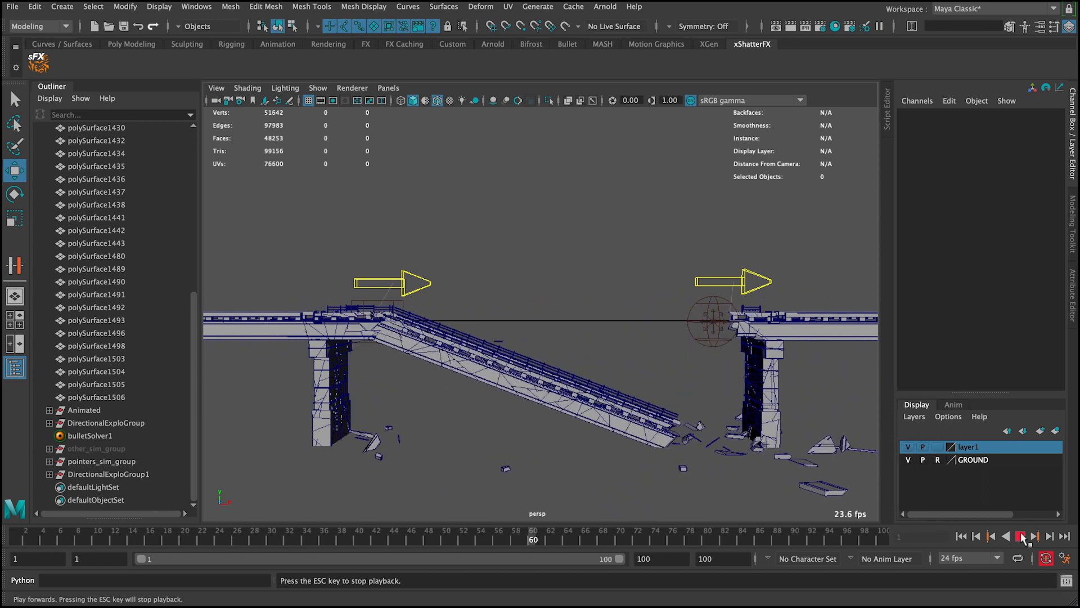
pyautogui.click(1021, 537)
# Lower the Animated group's Rotate Z key at frame 38 to about -3.676 in the Graph Editor, and put the editor away
pyautogui.click(1013, 607)
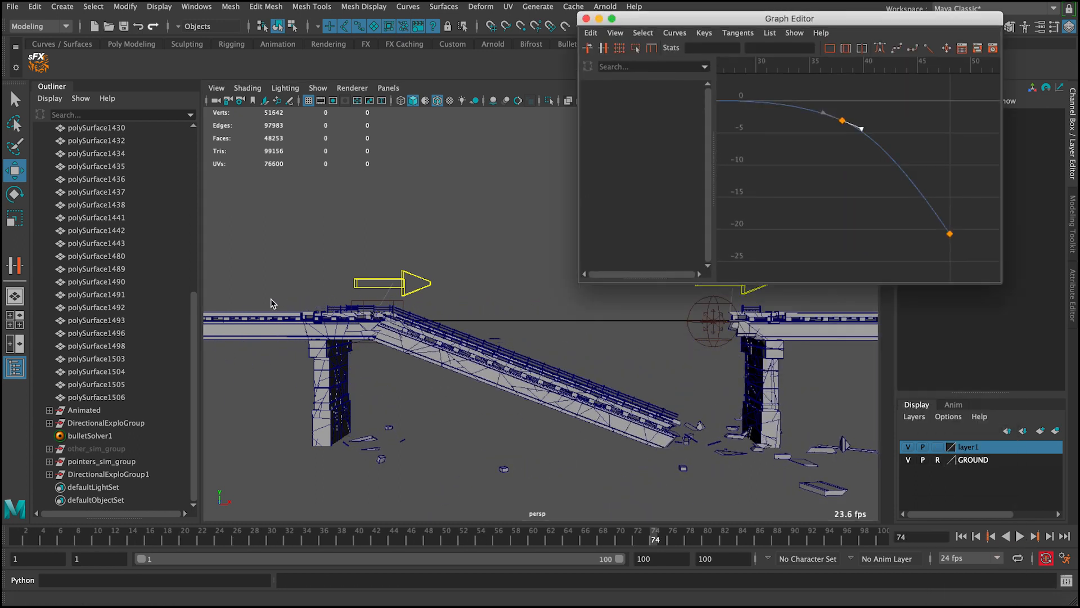
pyautogui.click(81, 410)
pyautogui.moveTo(840, 168); pyautogui.dragTo(850, 136)
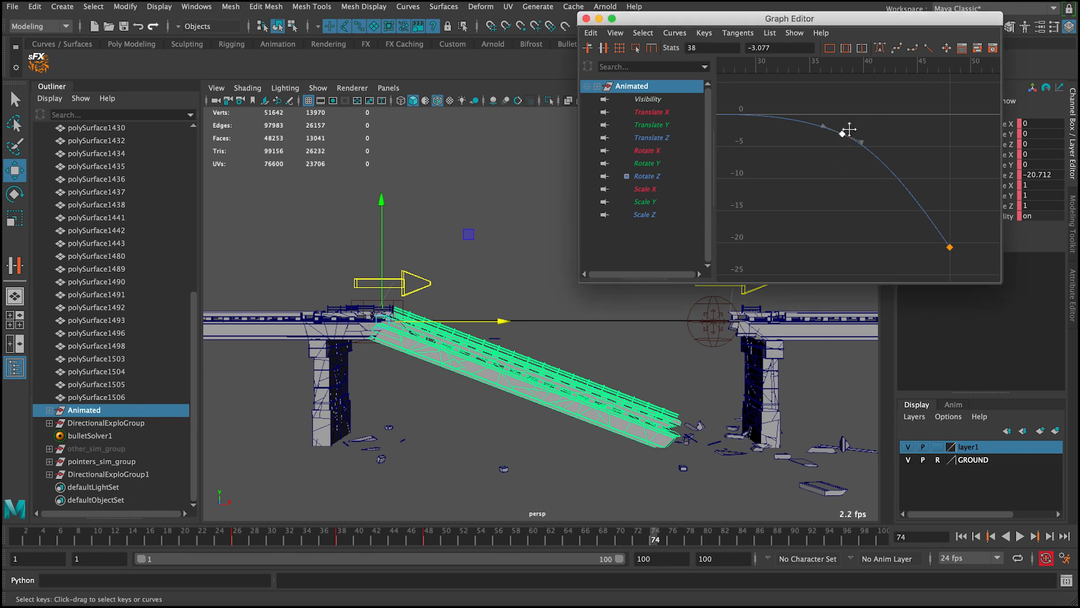
pyautogui.moveTo(849, 130); pyautogui.dragTo(850, 133, button='middle')
pyautogui.moveTo(846, 139); pyautogui.dragTo(853, 129)
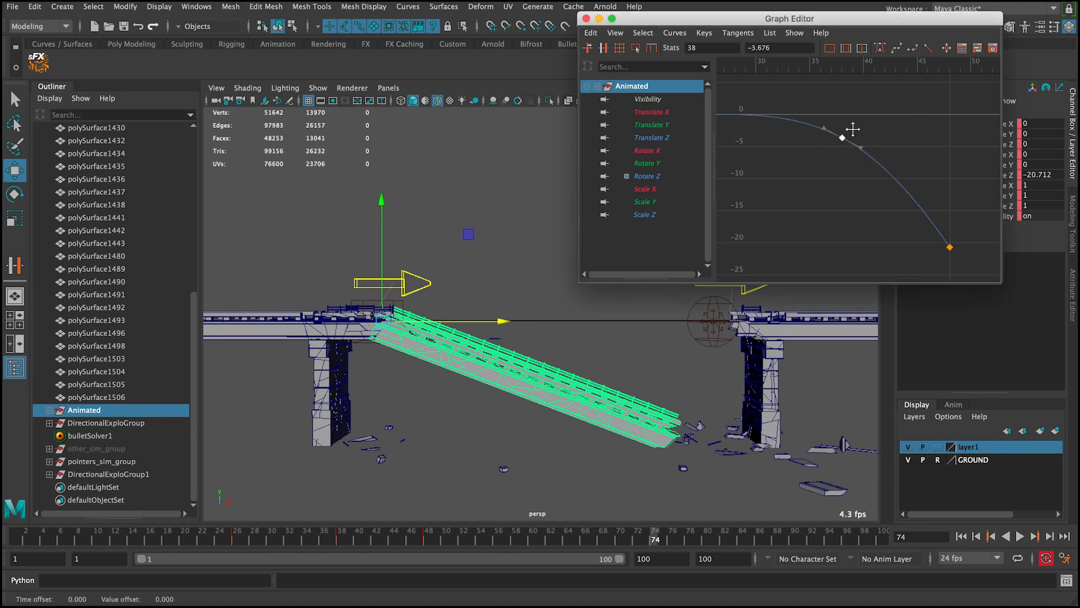
pyautogui.click(585, 19)
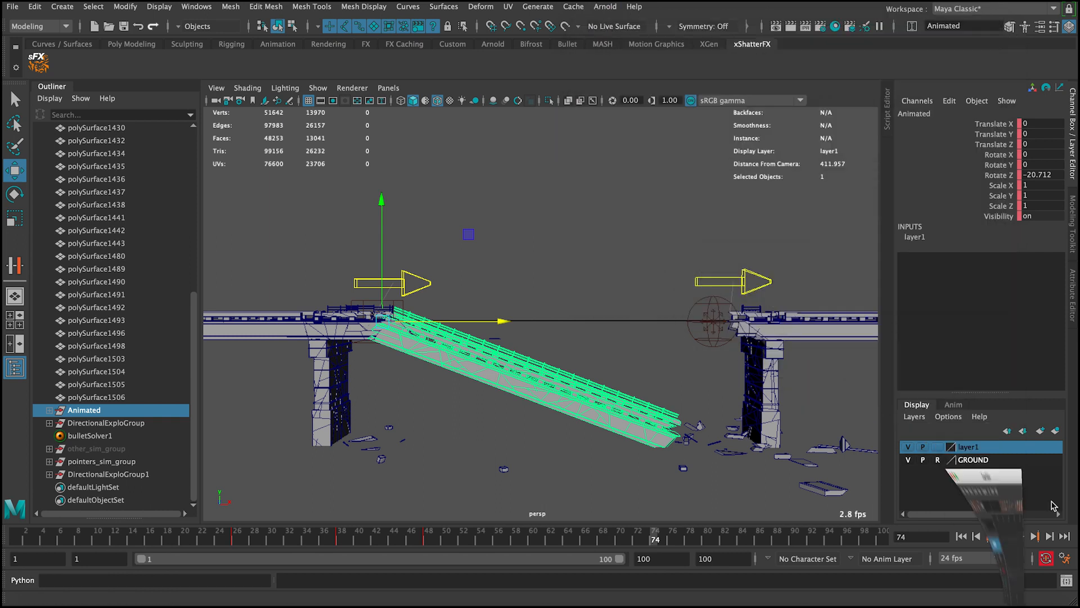
# Replay the collapse twice from frame 1, with the Animated section selected and with nothing selected, to check the adjusted rotation
pyautogui.click(961, 535)
pyautogui.click(1019, 535)
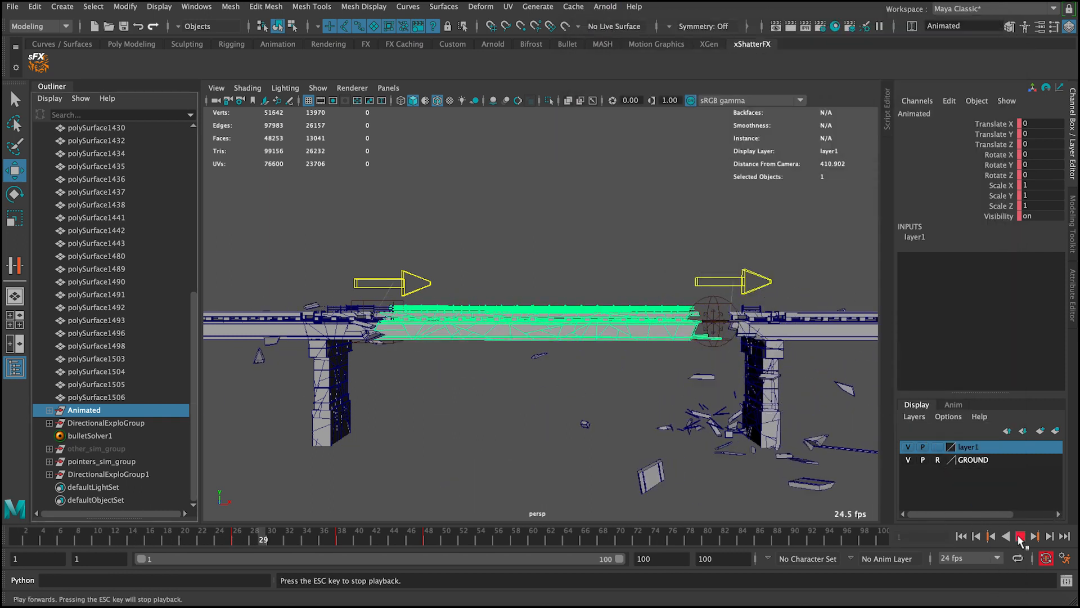
pyautogui.click(1020, 535)
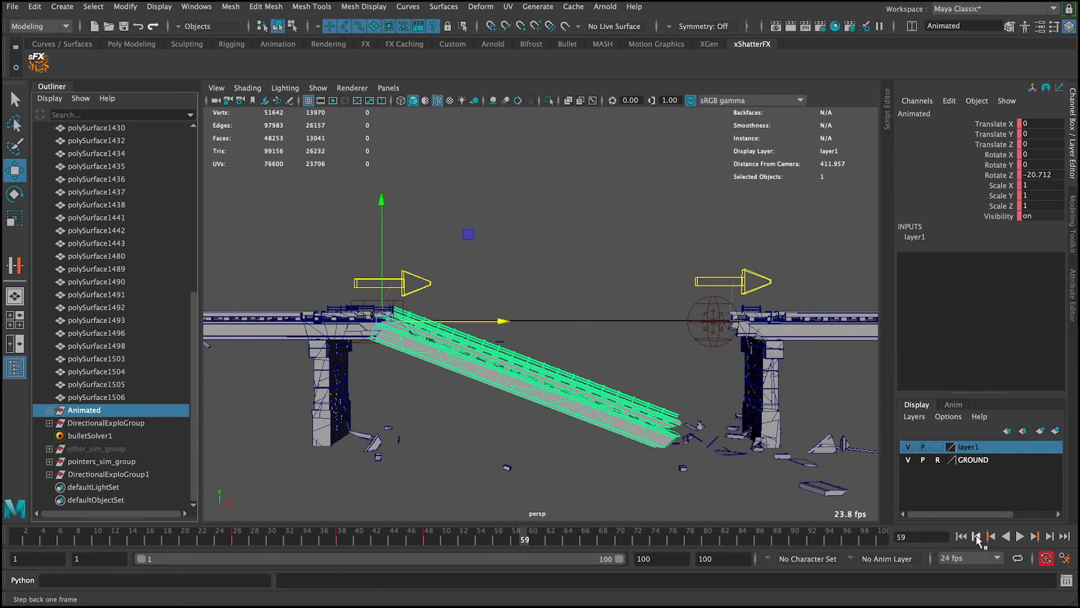
pyautogui.click(961, 535)
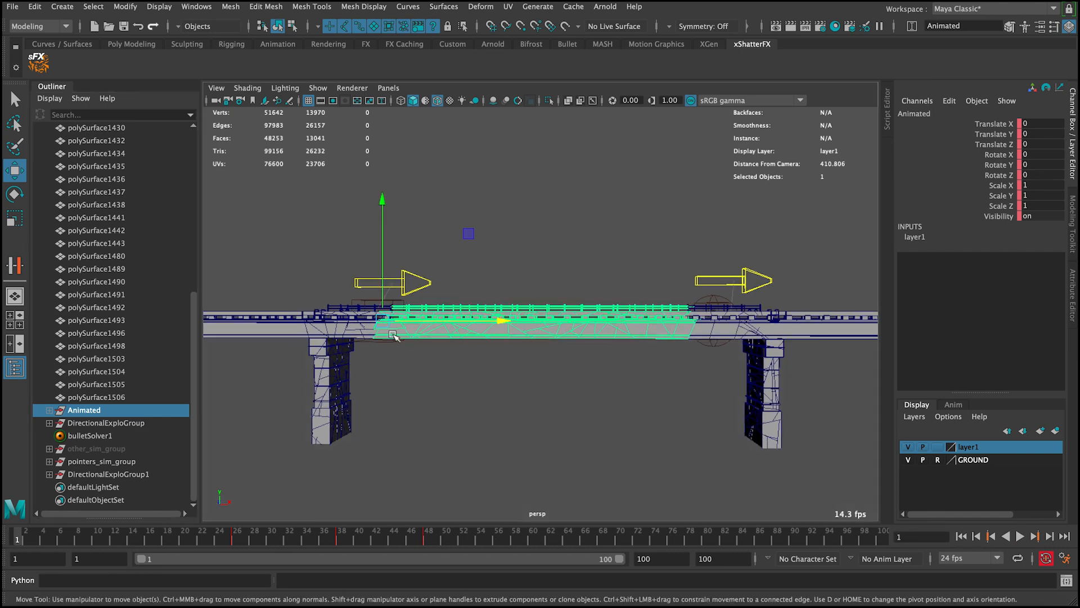
pyautogui.click(577, 231)
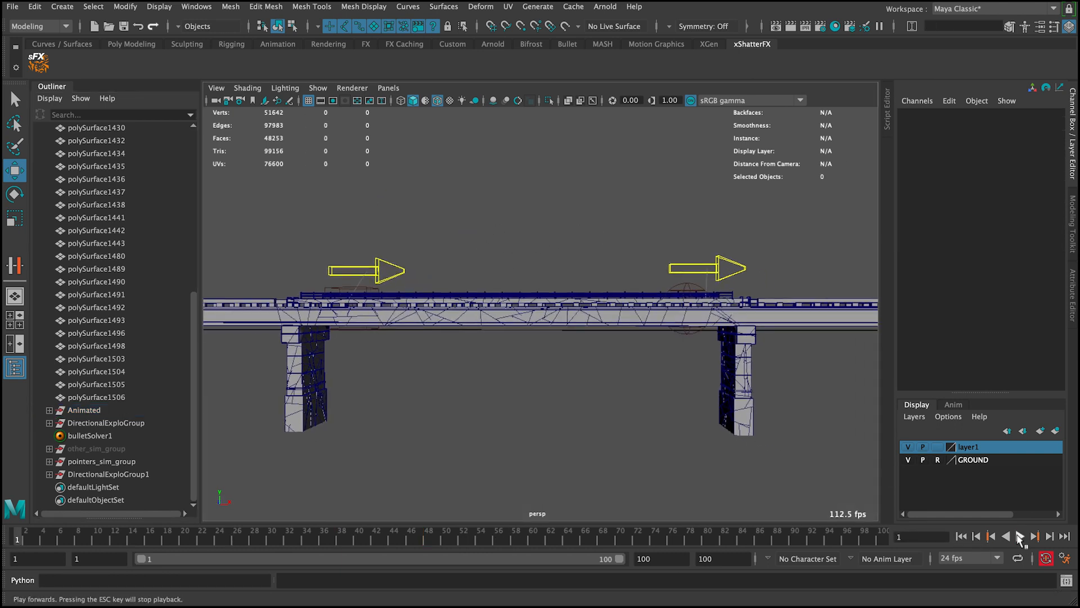
pyautogui.click(1020, 536)
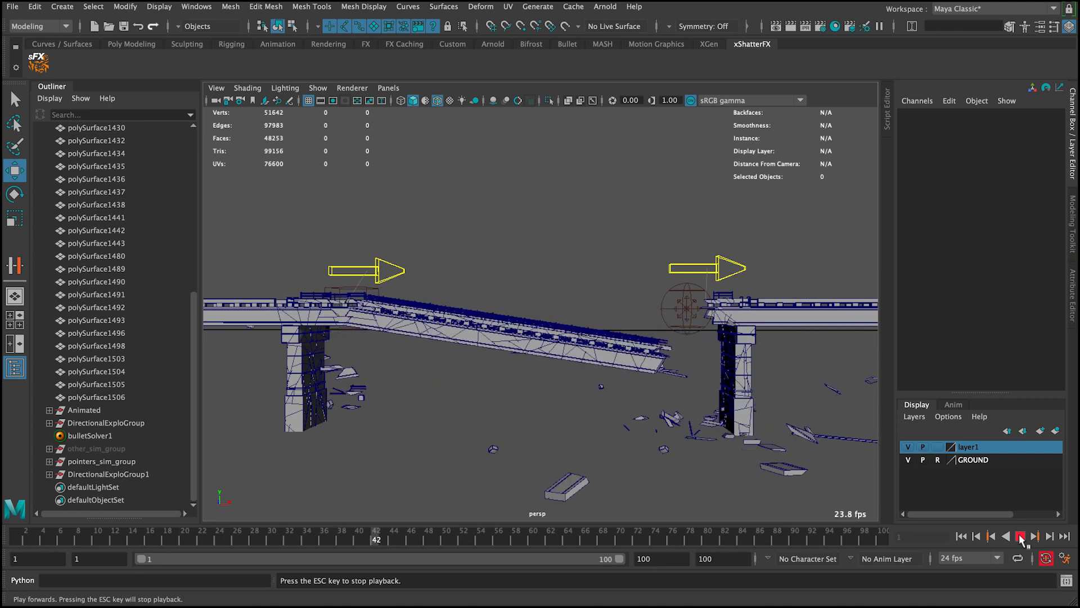
pyautogui.click(1021, 536)
# Isolate the Animated group, select only the pieces at the lower end of the tilted section, and show the full scene again
pyautogui.keyDown('alt'); pyautogui.moveTo(596, 403); pyautogui.dragTo(591, 391); pyautogui.keyUp('alt')
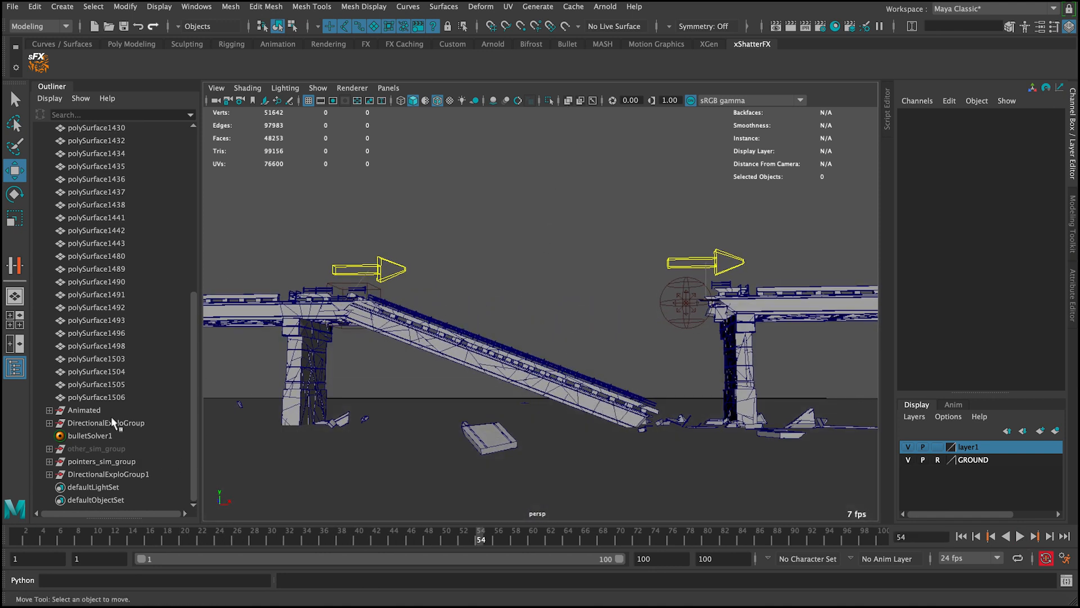
pyautogui.click(85, 410)
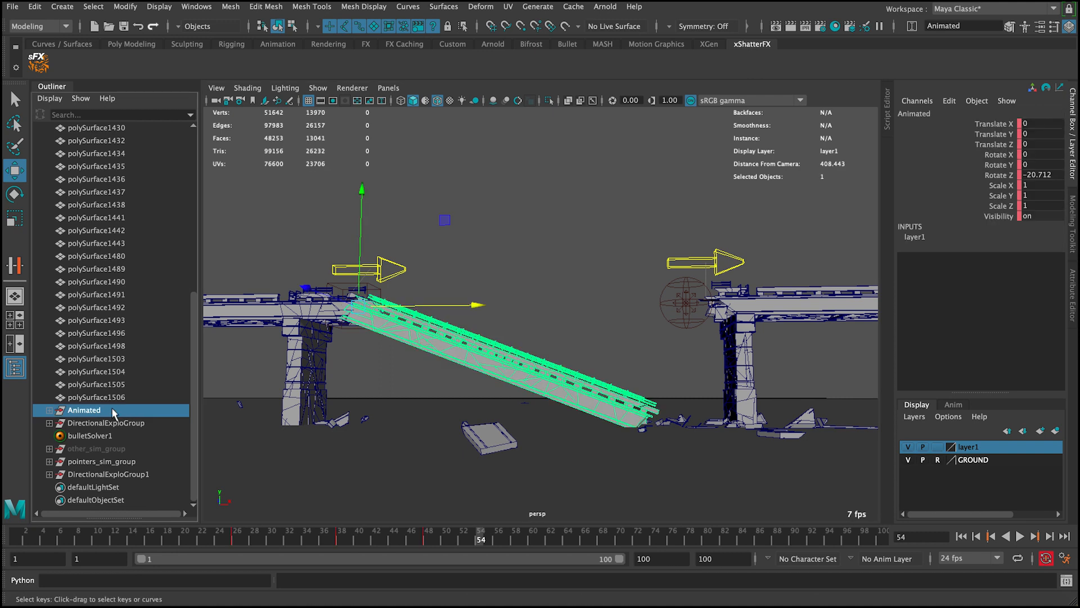
pyautogui.click(549, 100)
pyautogui.click(542, 292)
pyautogui.keyDown('alt'); pyautogui.moveTo(542, 292); pyautogui.dragTo(566, 256); pyautogui.keyUp('alt')
pyautogui.keyDown('alt'); pyautogui.moveTo(567, 257); pyautogui.dragTo(598, 313, button='right'); pyautogui.keyUp('alt')
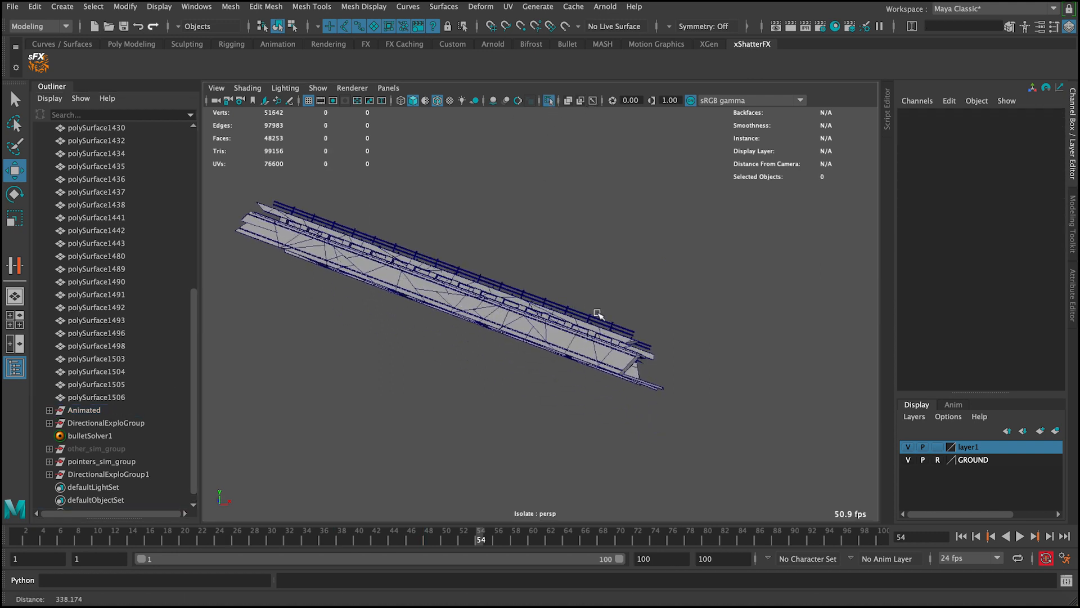
pyautogui.moveTo(629, 403)
pyautogui.mouseDown()
pyautogui.moveTo(563, 448)
pyautogui.moveTo(625, 422)
pyautogui.mouseUp()
pyautogui.keyDown('ctrl'); pyautogui.moveTo(508, 390); pyautogui.dragTo(536, 295); pyautogui.keyUp('ctrl')
pyautogui.keyDown('alt'); pyautogui.moveTo(617, 339); pyautogui.dragTo(576, 328); pyautogui.keyUp('alt')
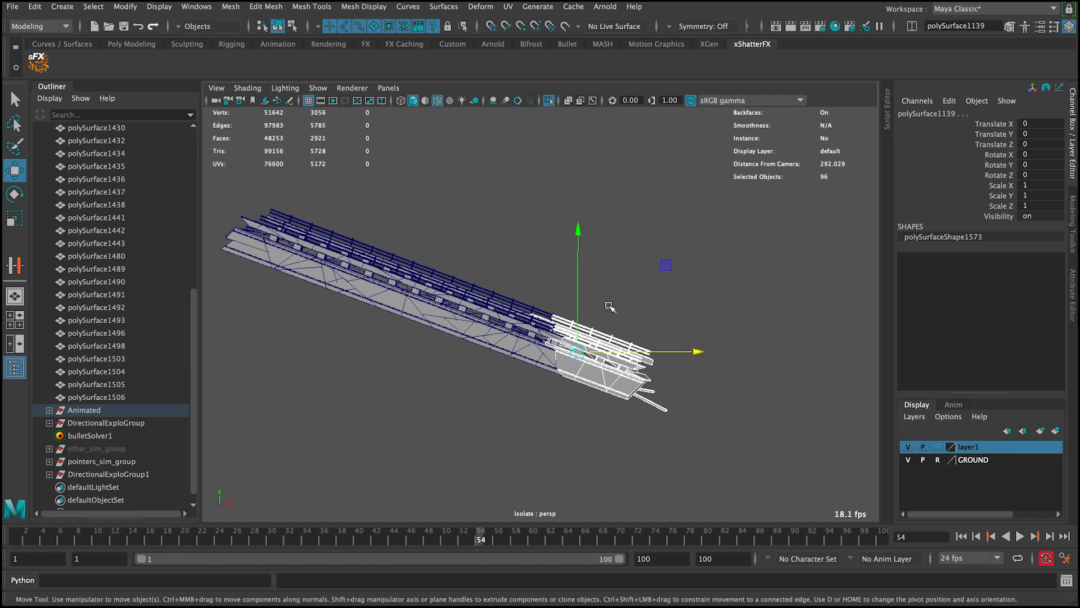
pyautogui.click(550, 100)
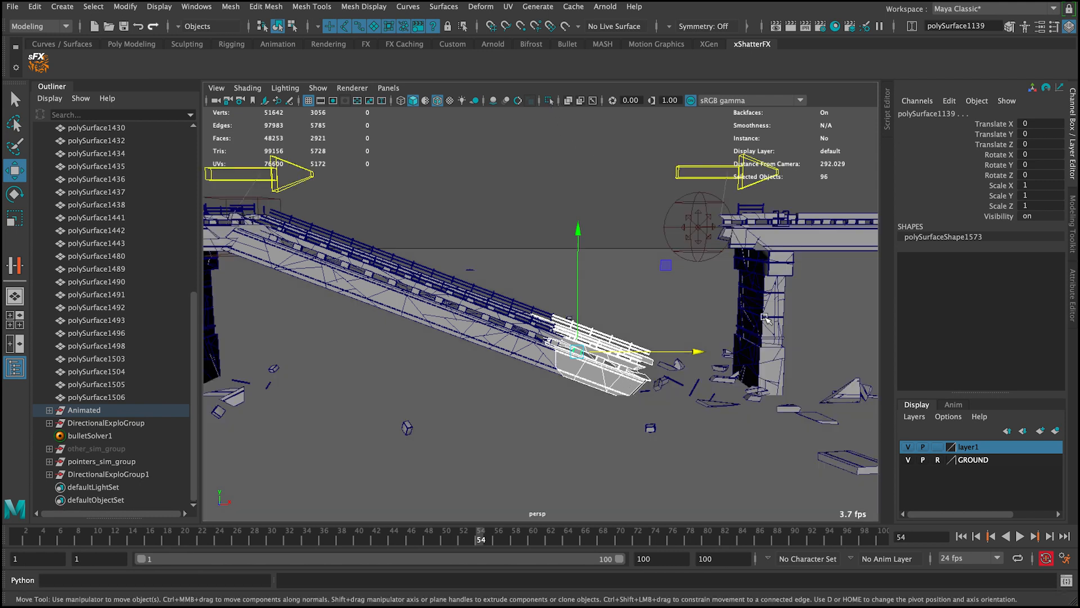
# At frame 1, convert the selected end pieces to demolition dynamics and generate the demolition with xShatter FX's Demolition Generator
pyautogui.click(961, 537)
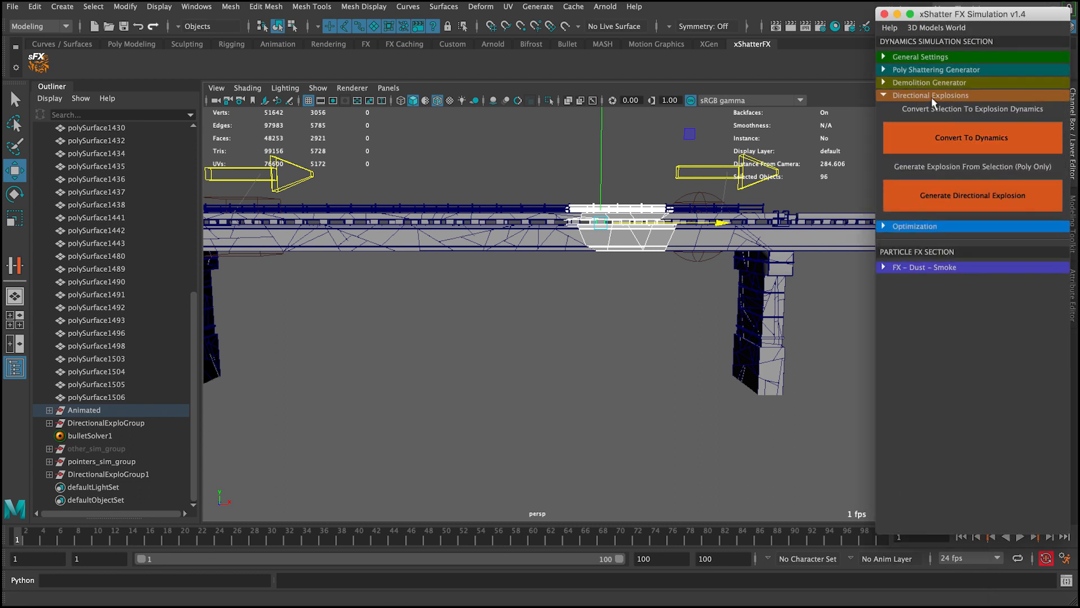
pyautogui.click(917, 84)
pyautogui.click(923, 84)
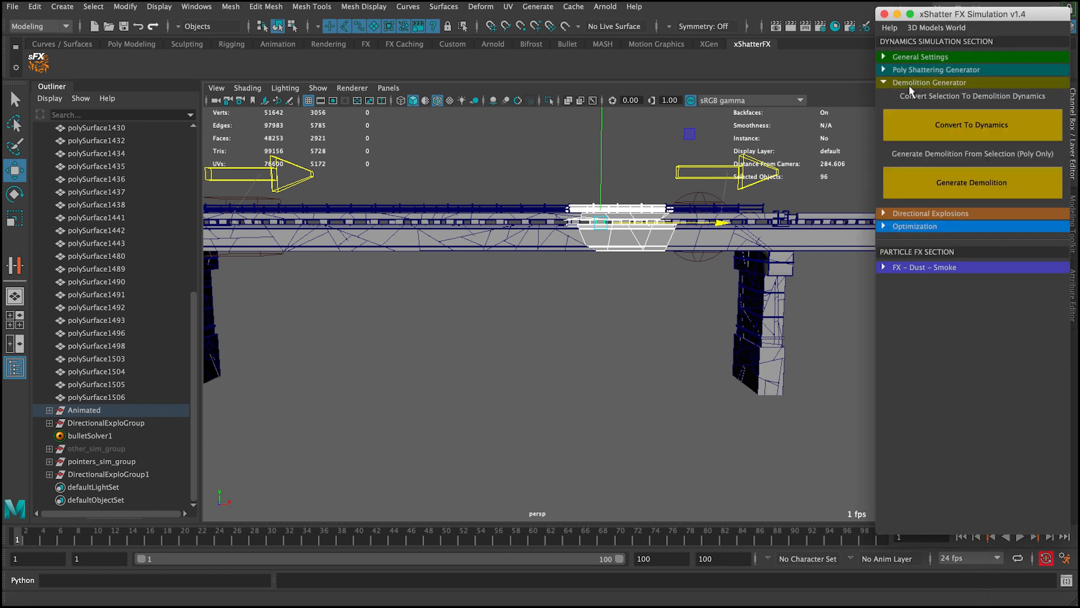
pyautogui.click(944, 126)
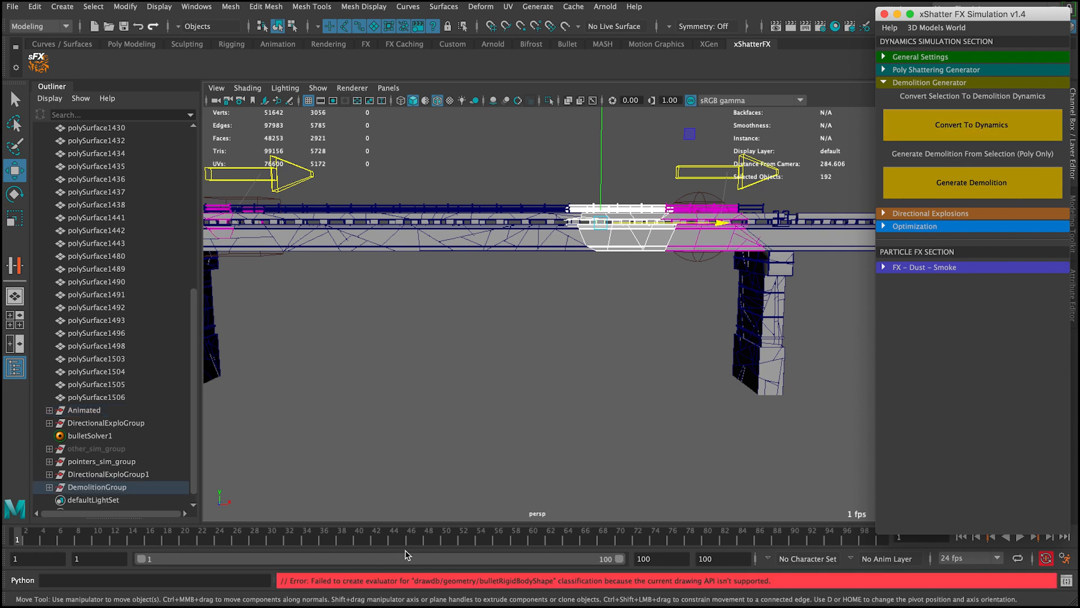
pyautogui.click(972, 191)
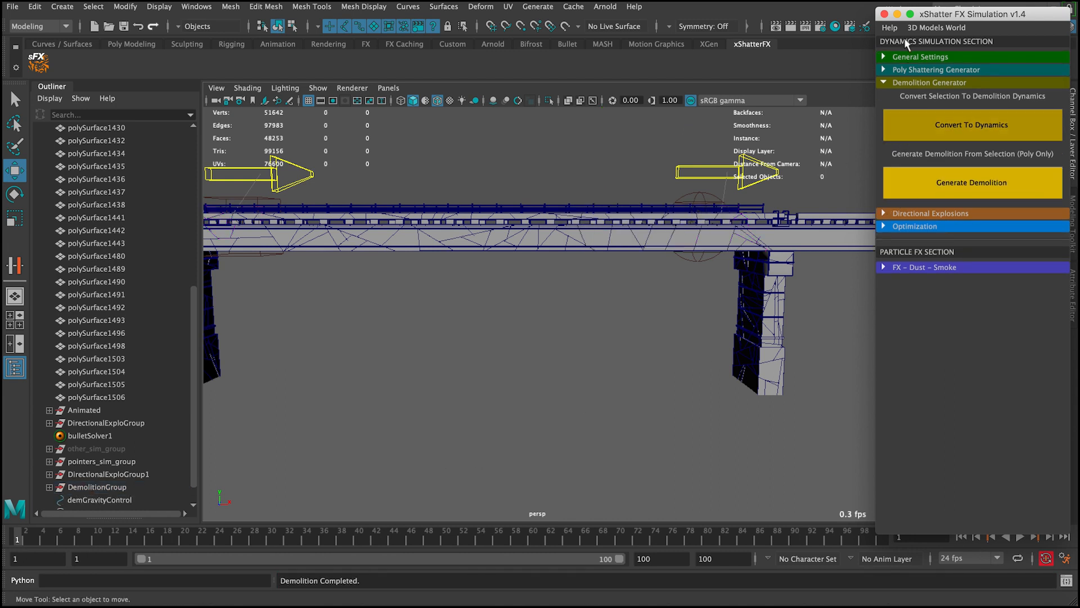
pyautogui.click(898, 14)
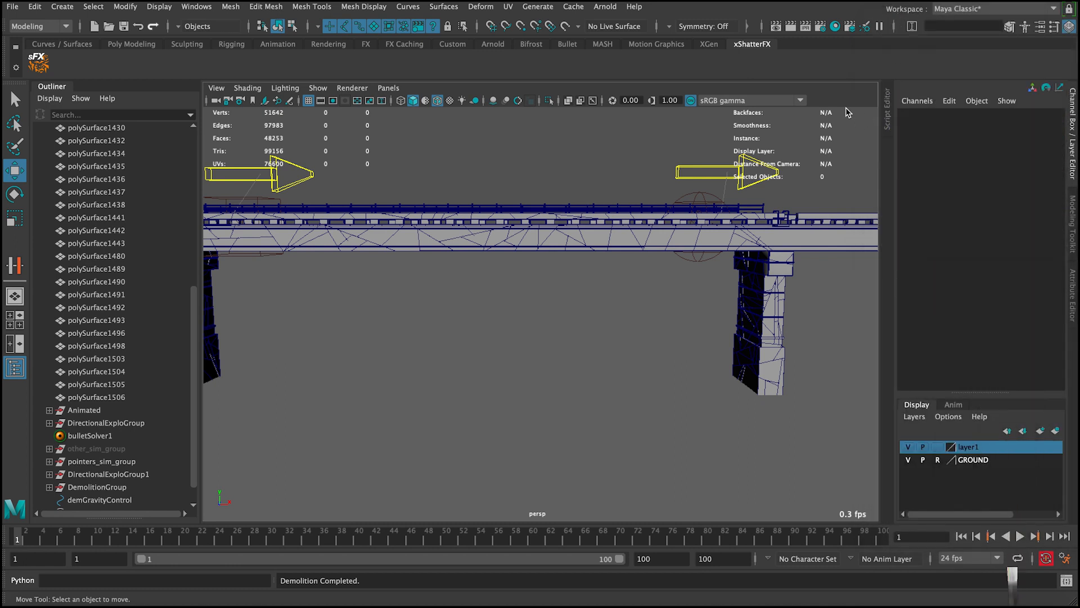
# Play the simulation to around frame 46 and select DemolitionGroup to examine how the end pieces behave against the falling section
pyautogui.click(1020, 538)
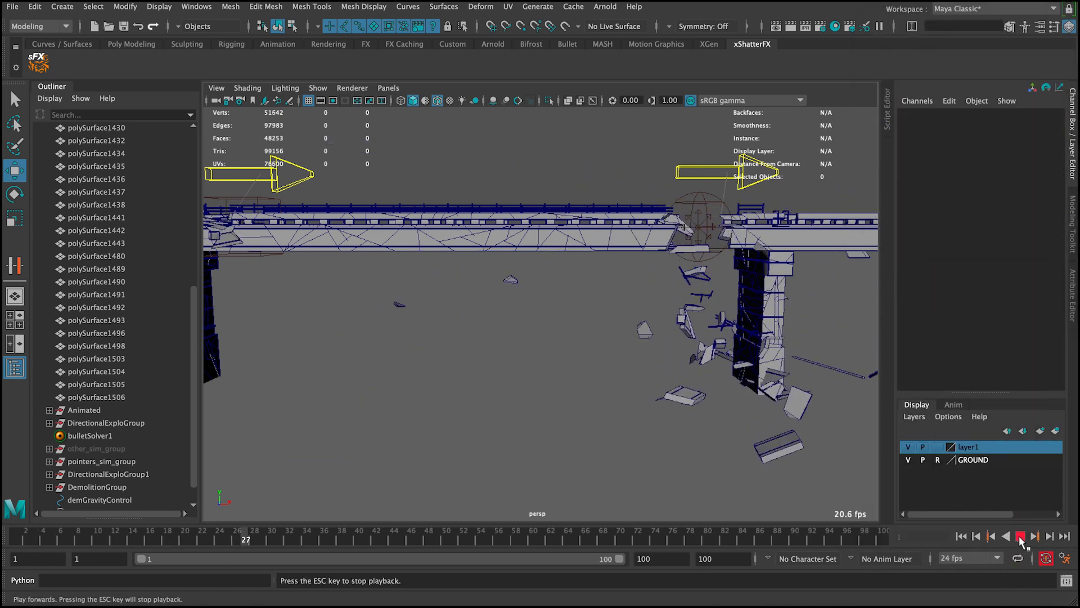
pyautogui.click(1021, 539)
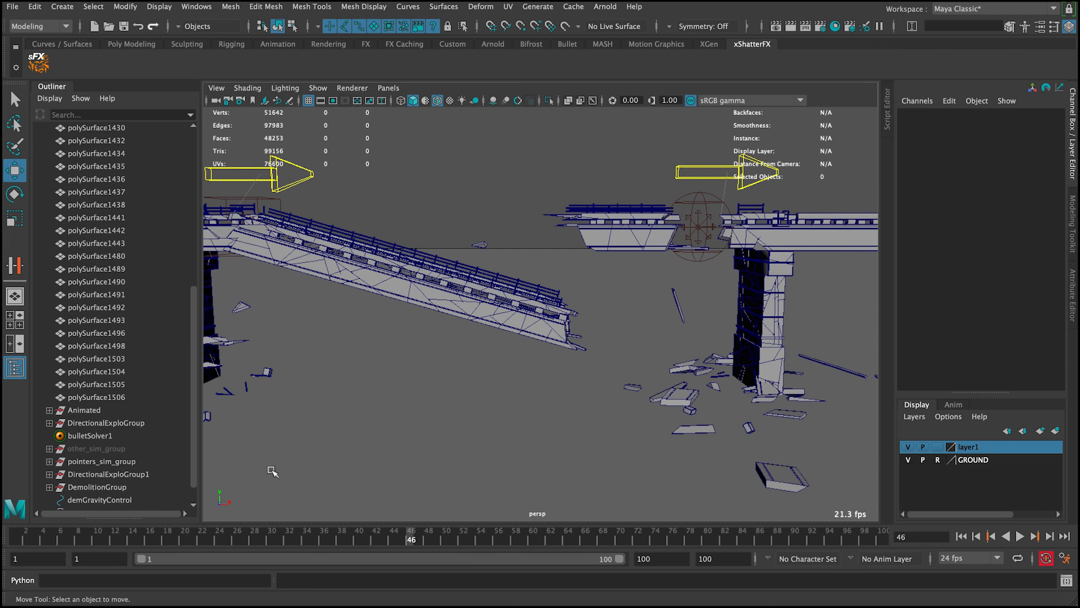
pyautogui.click(127, 488)
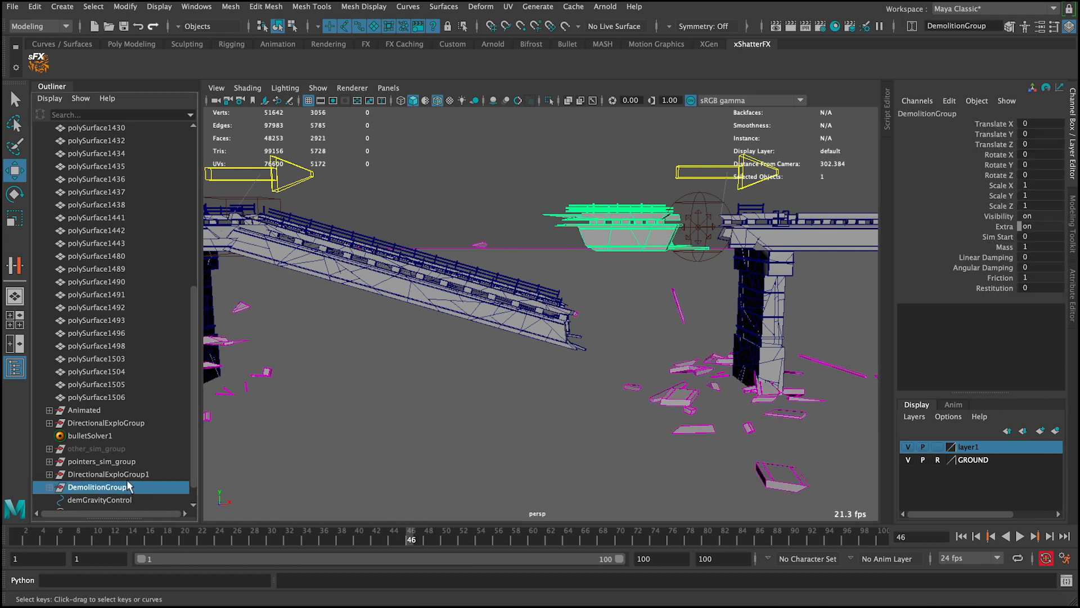
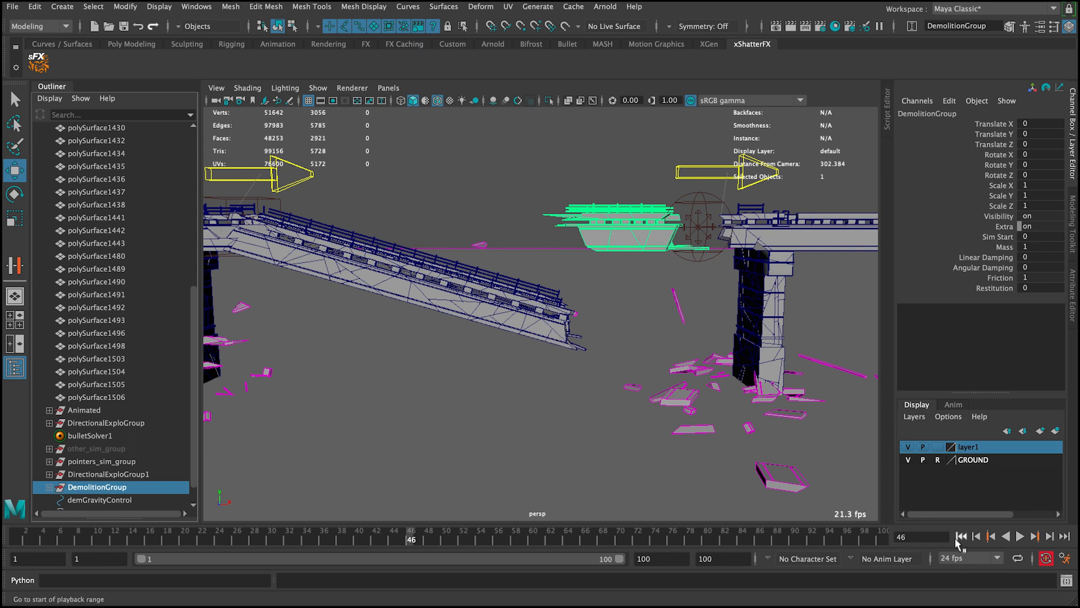
# Return to frame 1 and parent DemolitionGroup under the Animated group
pyautogui.click(961, 537)
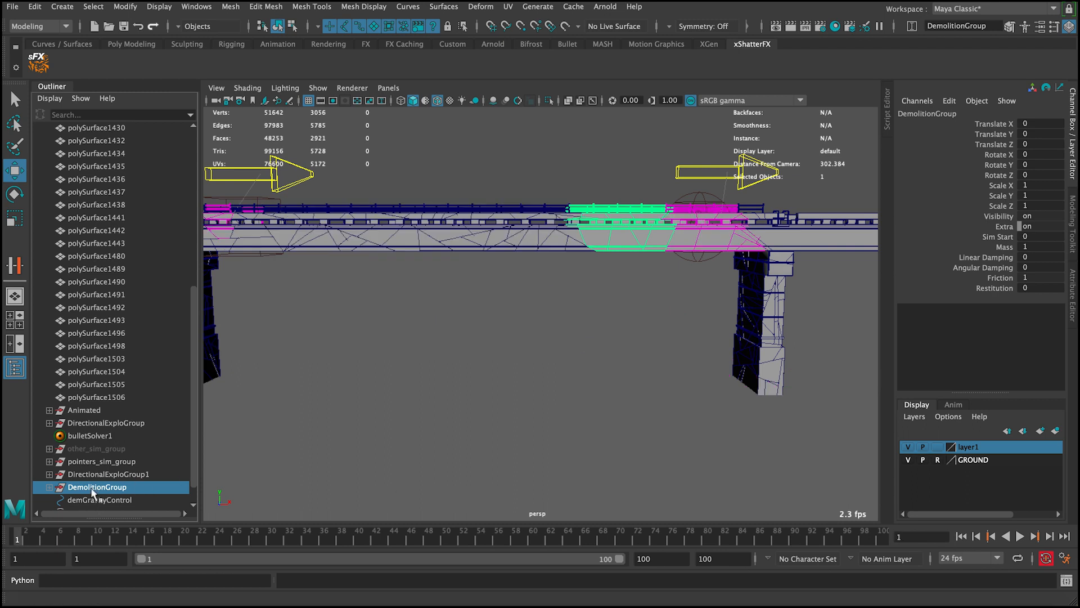
pyautogui.moveTo(94, 489); pyautogui.dragTo(97, 414)
pyautogui.click(96, 413)
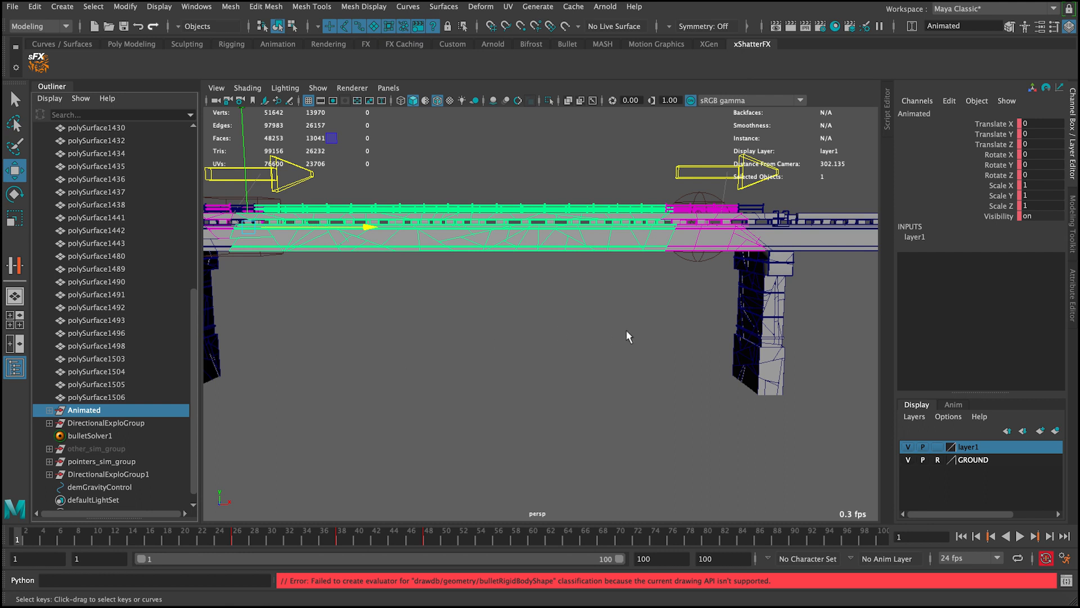
# Replay the simulation twice from frame 1 with nothing selected to check that the end pieces follow the falling section
pyautogui.click(627, 154)
pyautogui.click(1020, 537)
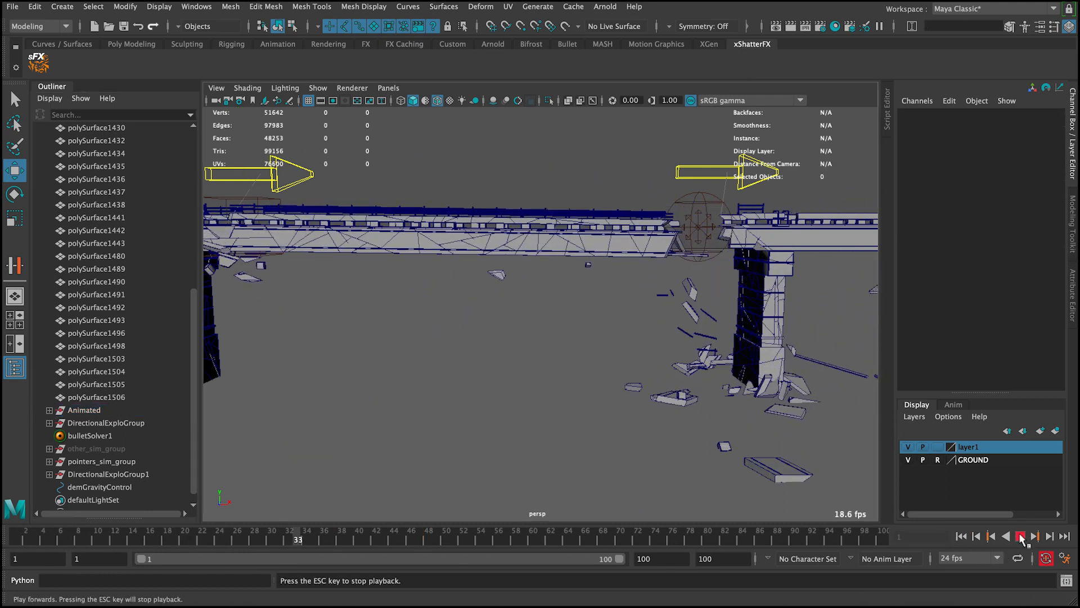
pyautogui.click(1021, 537)
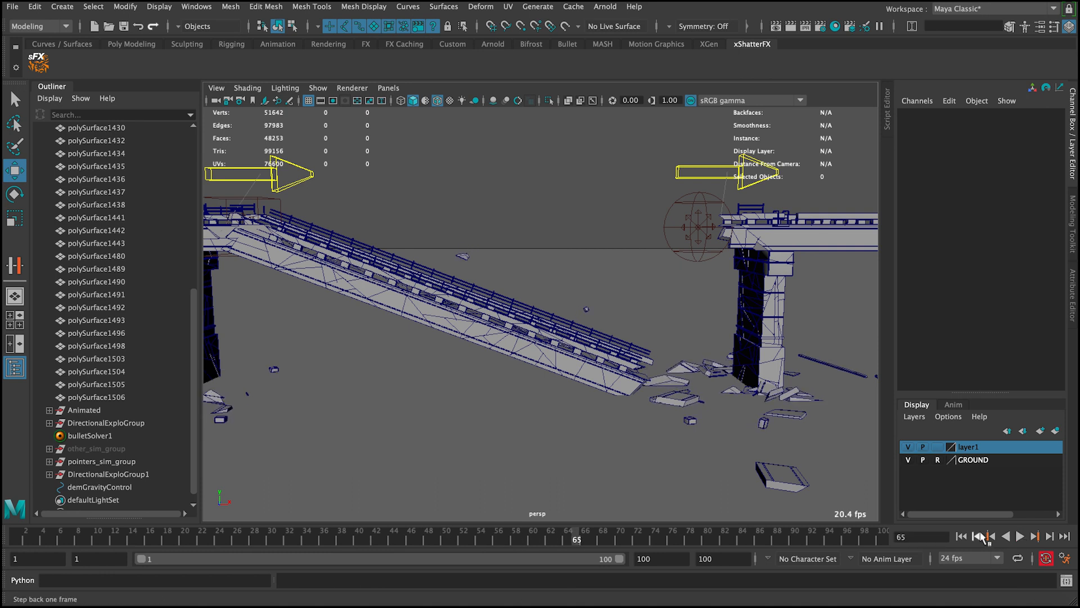
pyautogui.click(961, 537)
pyautogui.click(1021, 536)
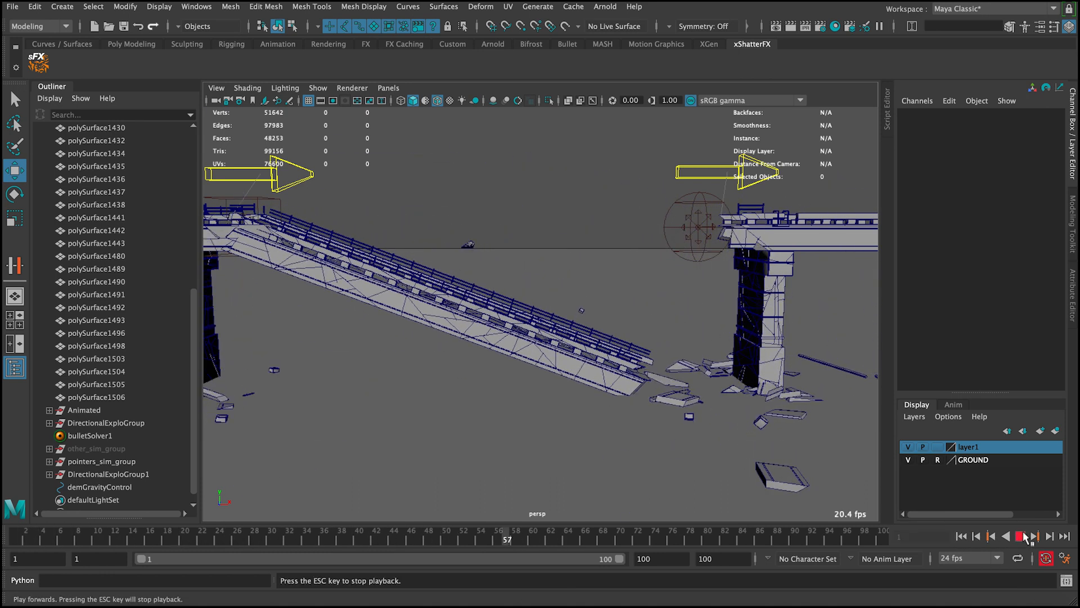
pyautogui.click(1021, 537)
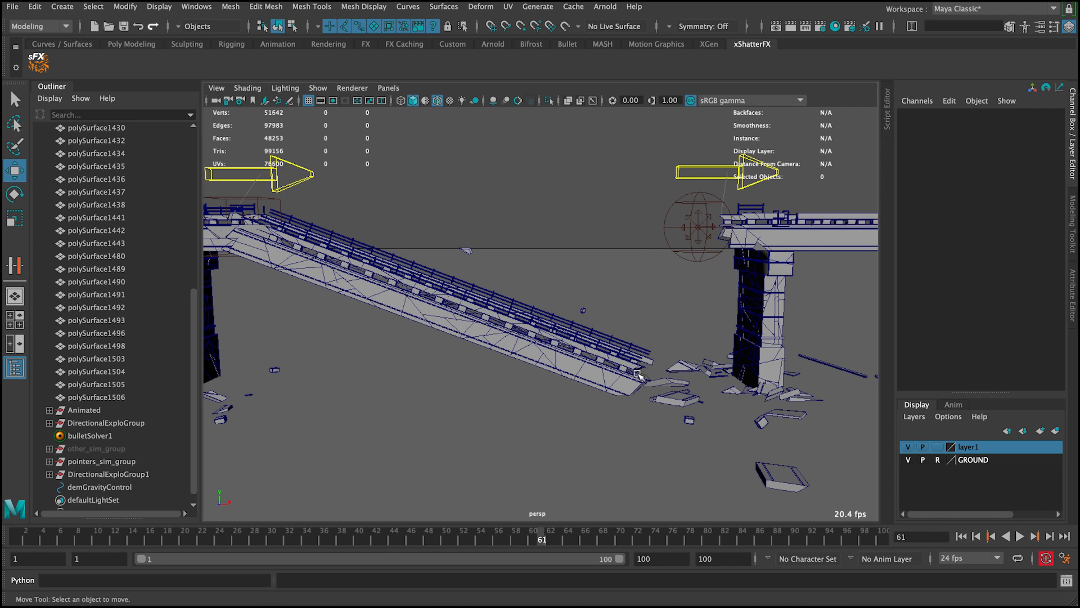
# Select DemolitionGroup inside the Animated group and scrub the timeline to frame 47 to examine the end pieces at ground impact
pyautogui.click(50, 411)
pyautogui.moveTo(193, 167); pyautogui.dragTo(197, 484)
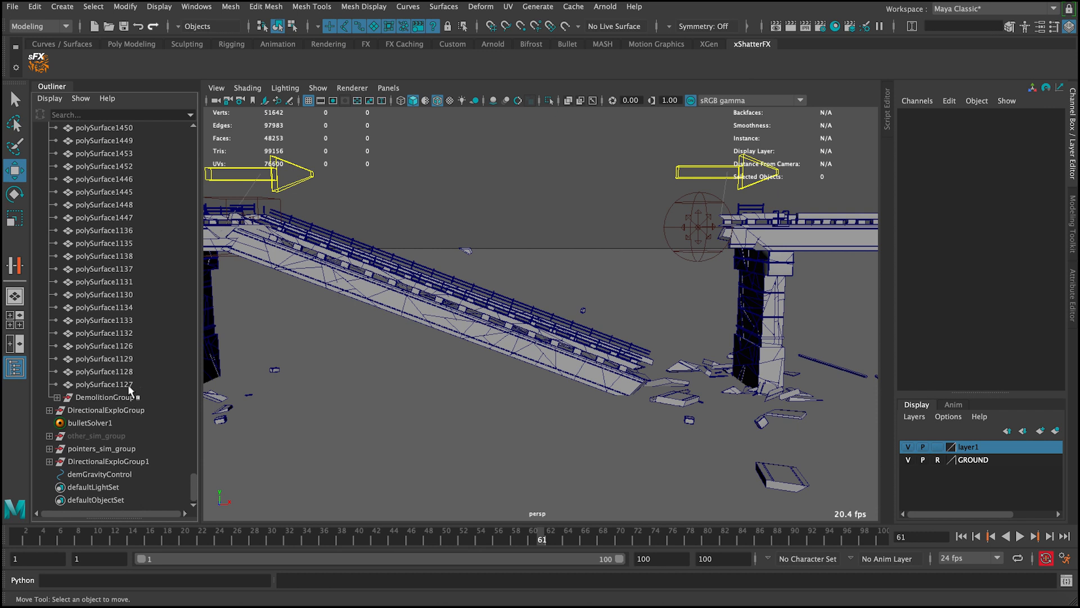
pyautogui.click(133, 399)
pyautogui.keyDown('alt'); pyautogui.moveTo(550, 240); pyautogui.dragTo(541, 234); pyautogui.keyUp('alt')
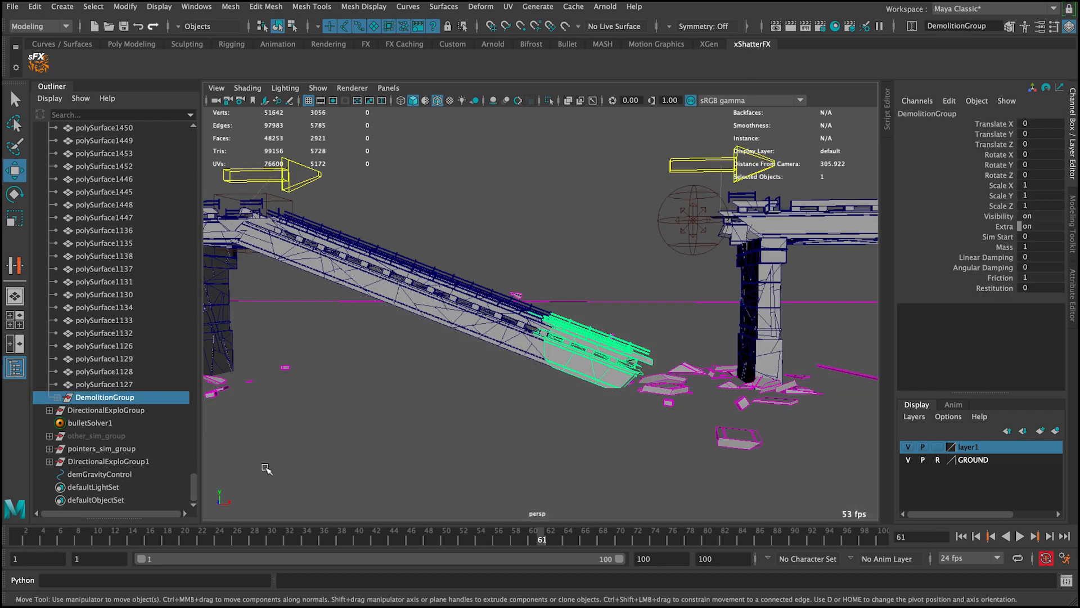
pyautogui.moveTo(147, 536); pyautogui.dragTo(419, 541)
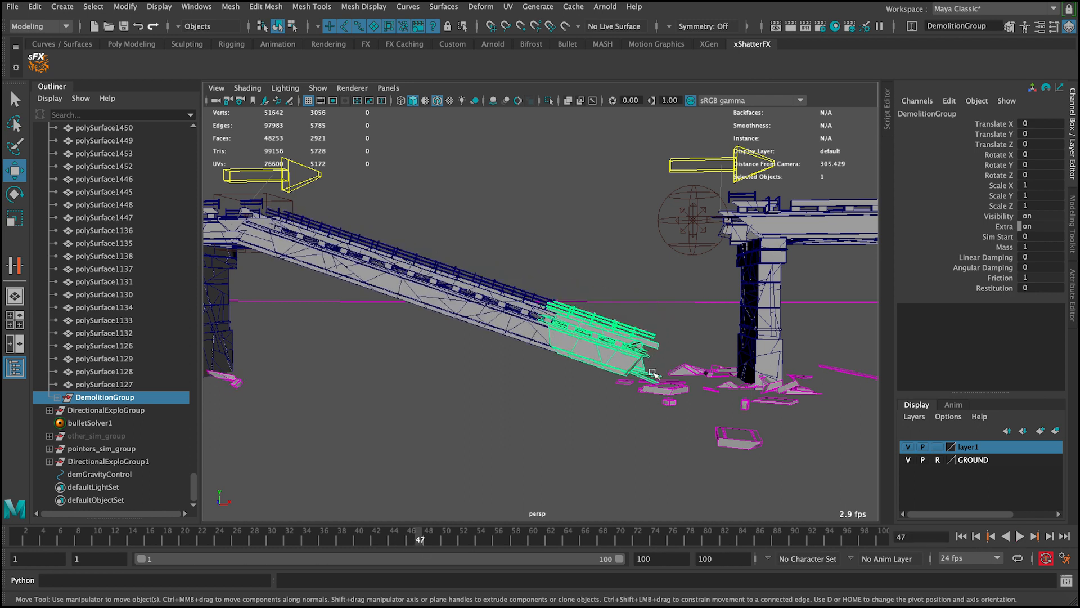
# Key DemolitionGroup's Sim Start at 0 on frame 47 and at 1 on frame 48
pyautogui.click(1005, 237)
pyautogui.rightClick(1006, 237)
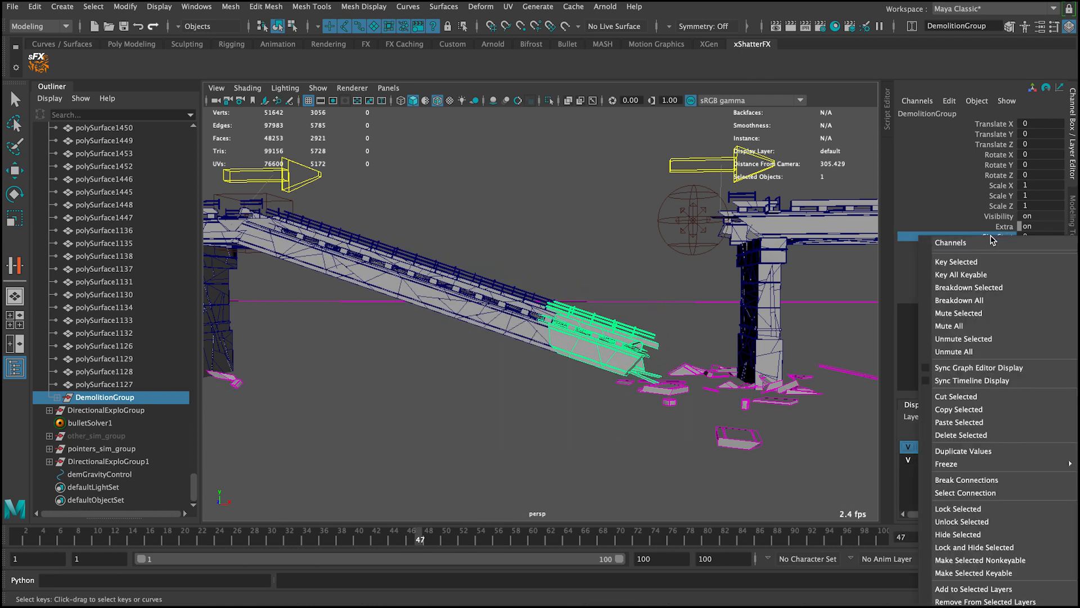
pyautogui.click(992, 260)
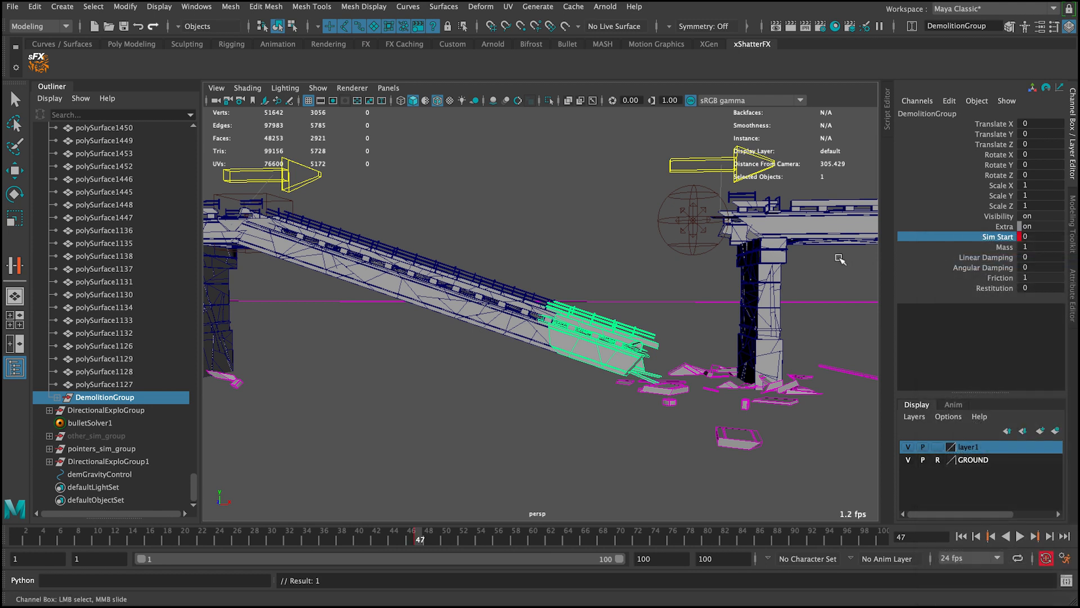
pyautogui.hotkey('alt', '.')
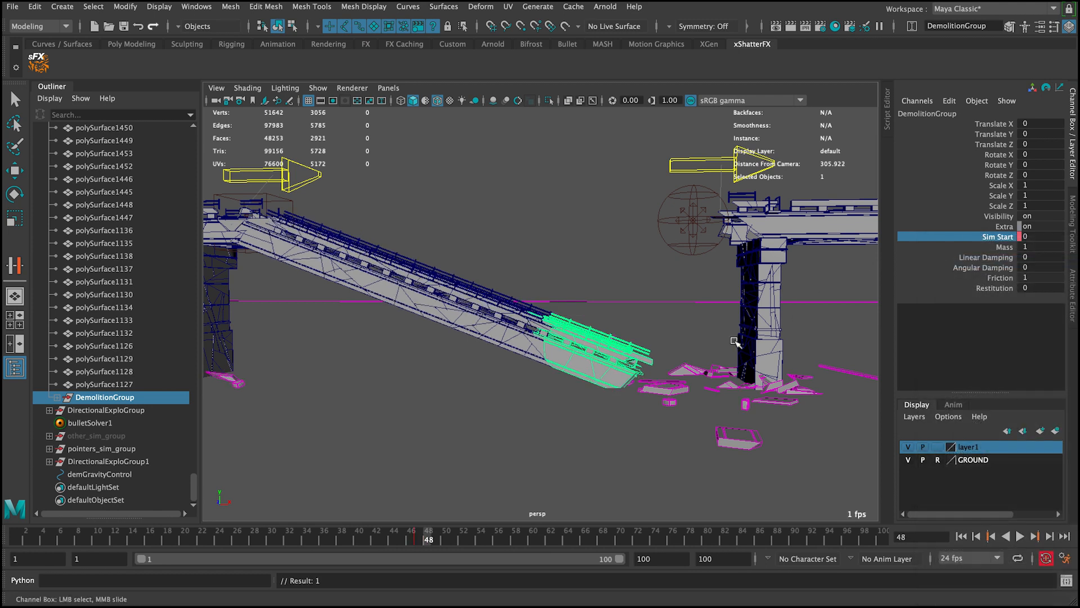
pyautogui.click(1053, 237)
pyautogui.write('1')
pyautogui.press('Return')
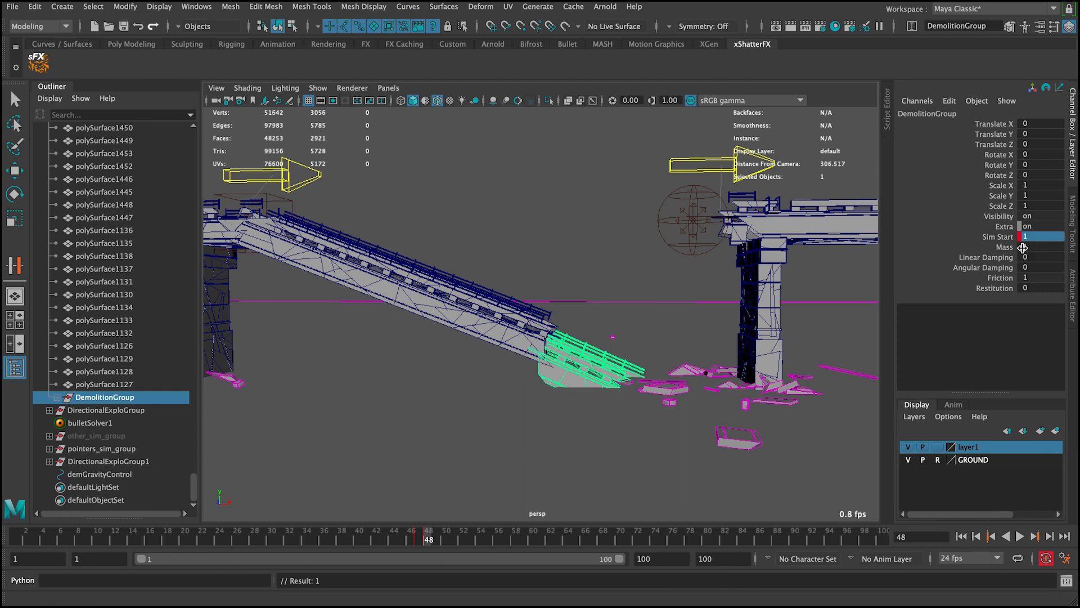
# Scale demGravityControl uniformly to about 5 and set its Gravity to 40
pyautogui.click(101, 475)
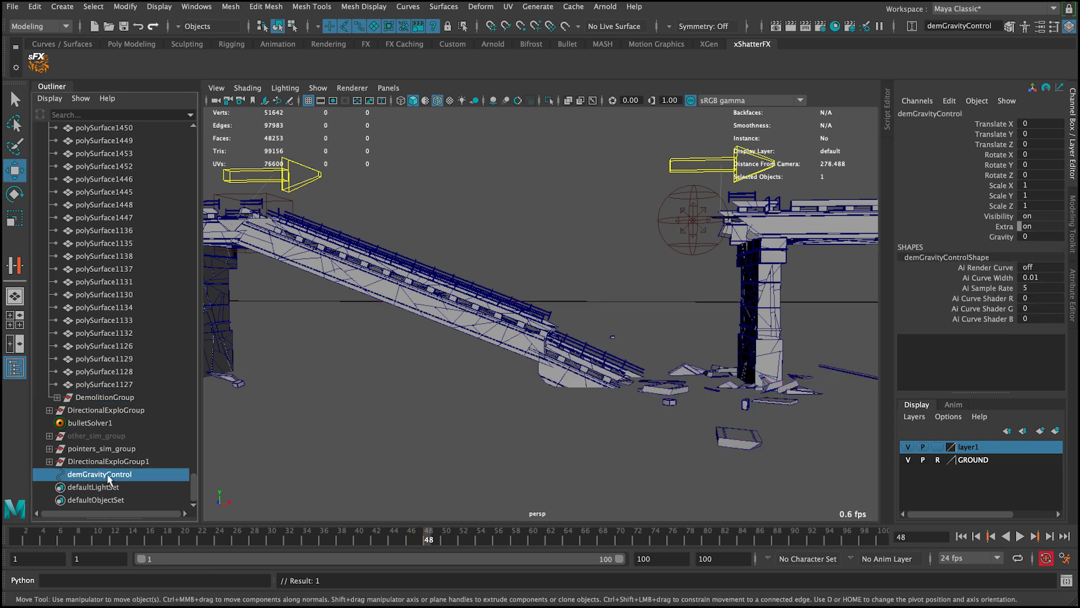
pyautogui.keyDown('alt'); pyautogui.moveTo(613, 267); pyautogui.dragTo(434, 186, button='right'); pyautogui.keyUp('alt')
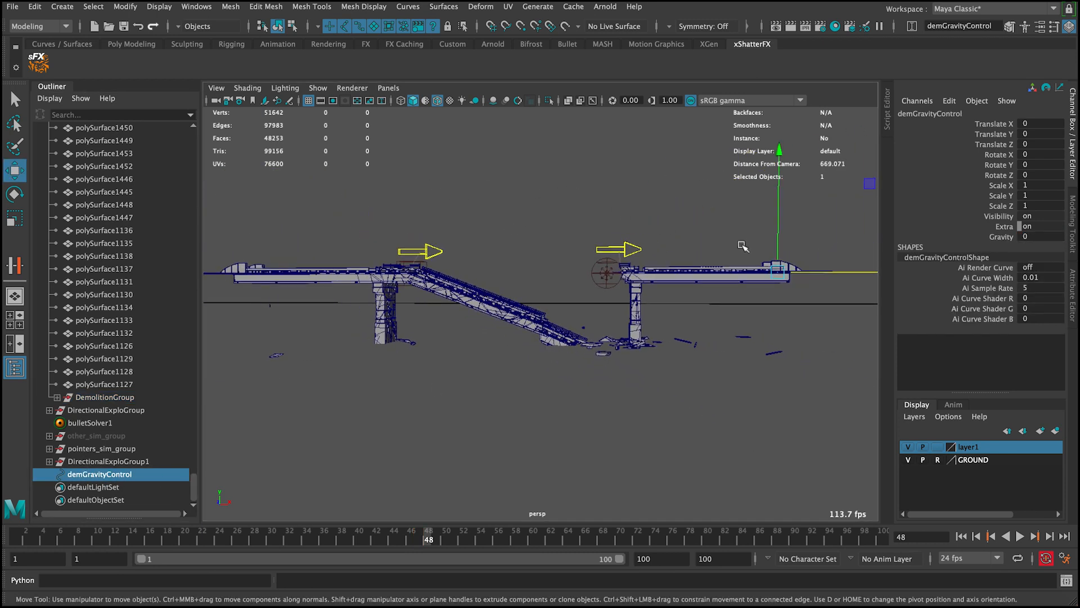
pyautogui.keyDown('alt'); pyautogui.moveTo(743, 246); pyautogui.dragTo(743, 262); pyautogui.keyUp('alt')
pyautogui.scroll(1, 745, 263)
pyautogui.press('r')
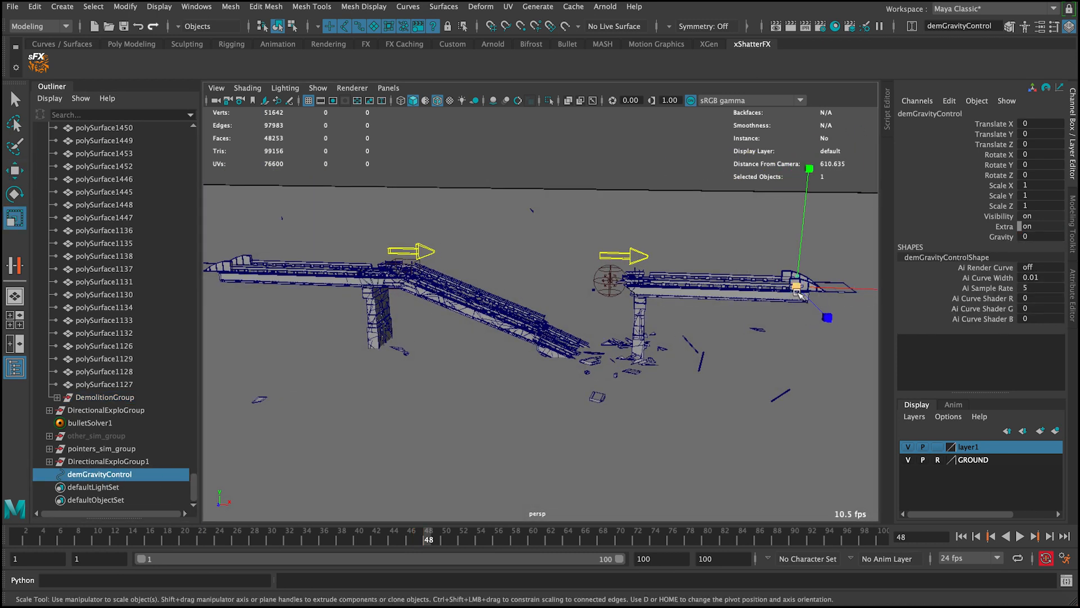
pyautogui.moveTo(798, 292); pyautogui.dragTo(849, 285)
pyautogui.press('q')
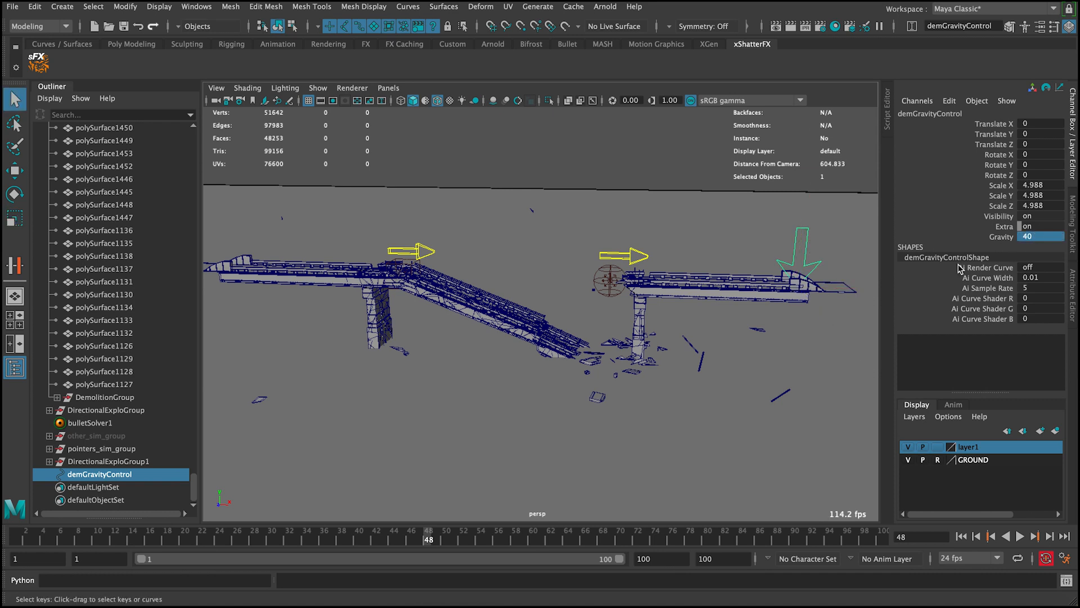
# Select DemolitionGroup and play the simulation from frame 1 to check how the end pieces break on ground impact
pyautogui.click(111, 397)
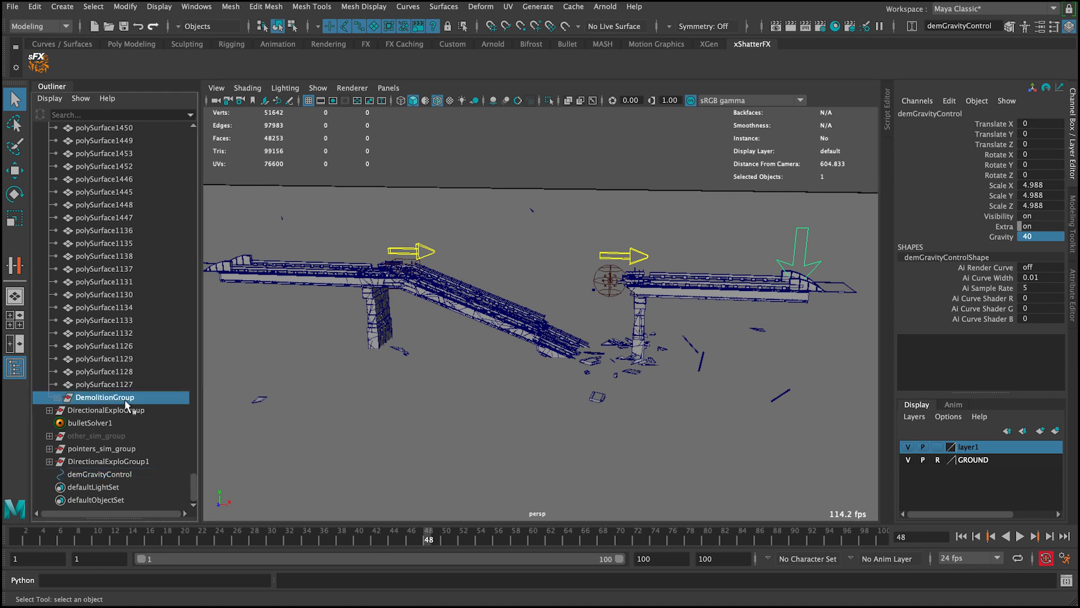
pyautogui.scroll(3, 574, 347)
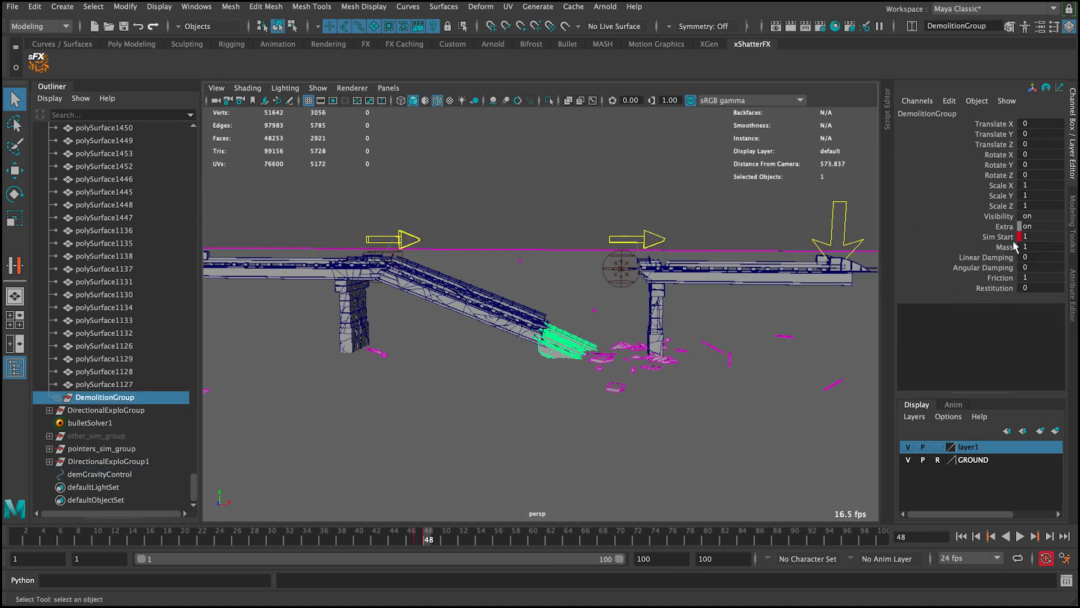
pyautogui.scroll(3, 502, 289)
pyautogui.keyDown('alt'); pyautogui.moveTo(608, 335); pyautogui.dragTo(630, 329); pyautogui.keyUp('alt')
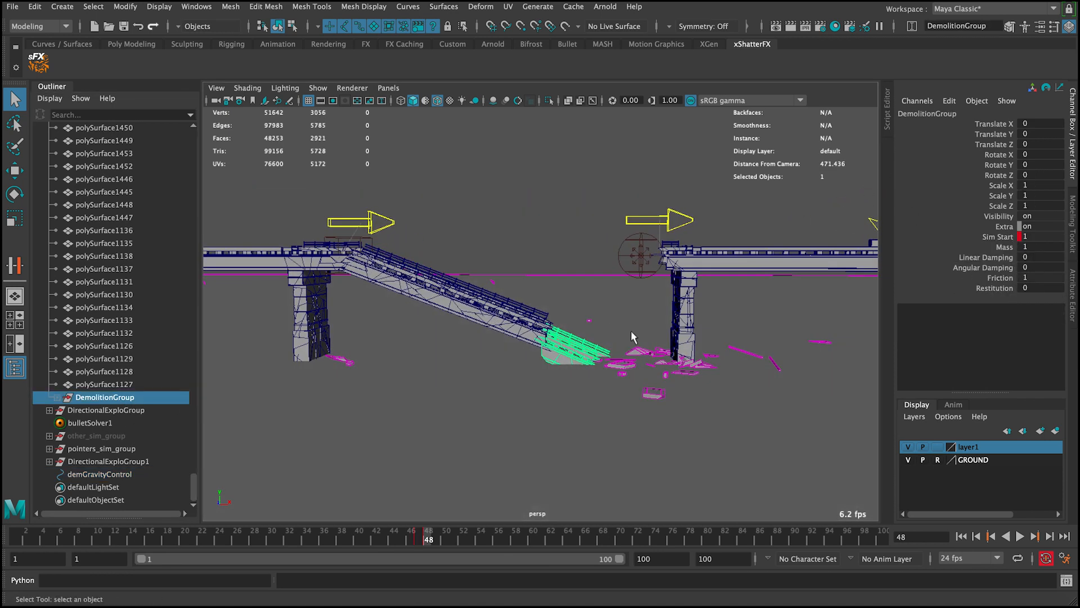
pyautogui.click(961, 535)
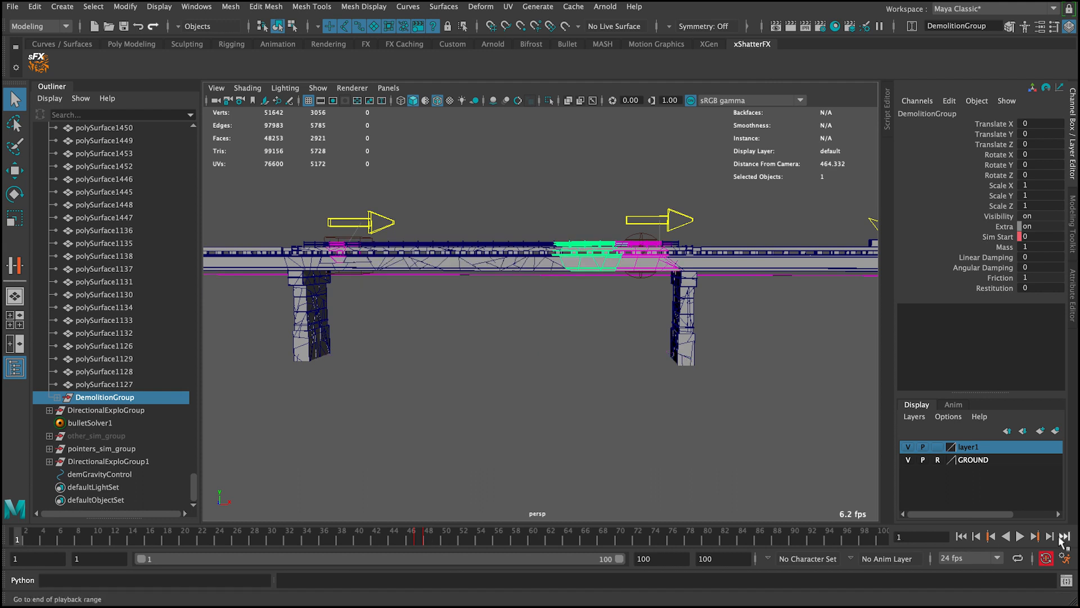
pyautogui.click(1019, 535)
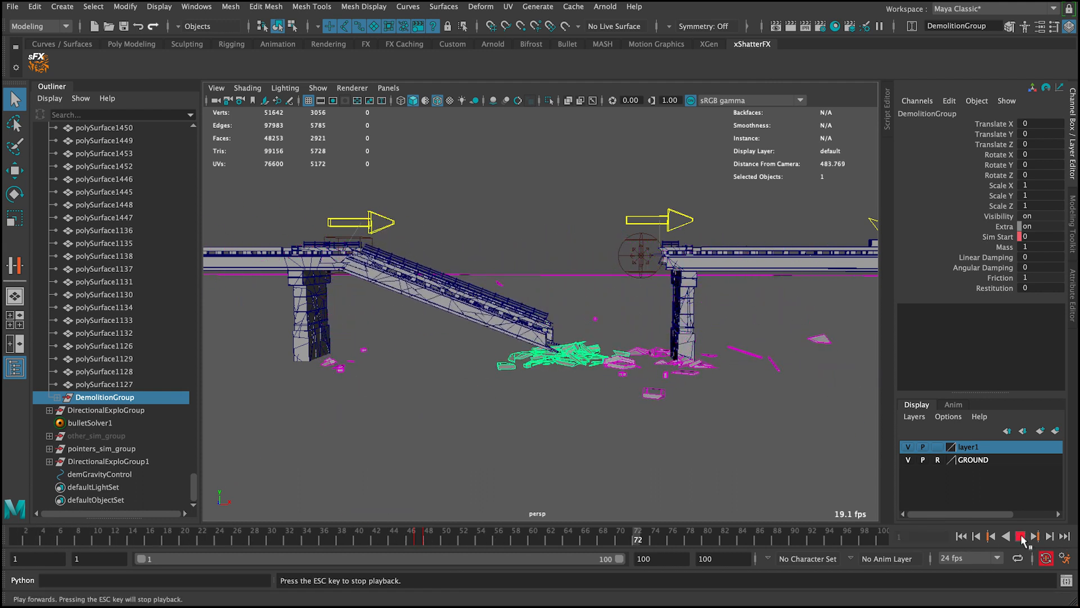
pyautogui.click(1021, 536)
# Examine the impact around frames 46 to 48 and shift DemolitionGroup's two Sim Start keys one frame earlier, to frames 46 and 47
pyautogui.moveTo(408, 533); pyautogui.dragTo(427, 534)
pyautogui.scroll(5, 623, 306)
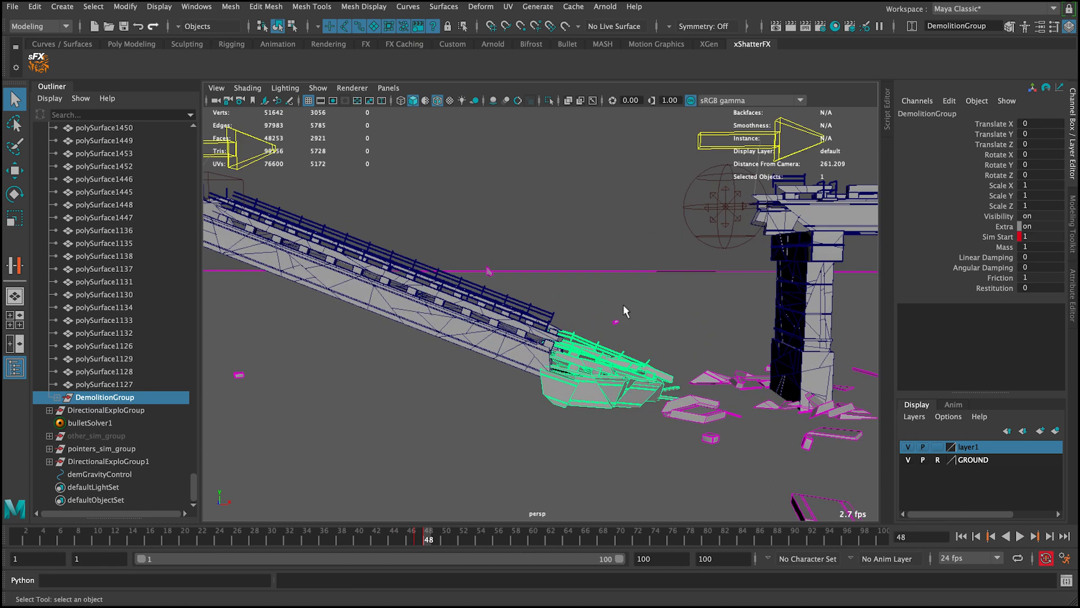
pyautogui.keyDown('alt'); pyautogui.moveTo(624, 306); pyautogui.dragTo(631, 295); pyautogui.keyUp('alt')
pyautogui.click(411, 532)
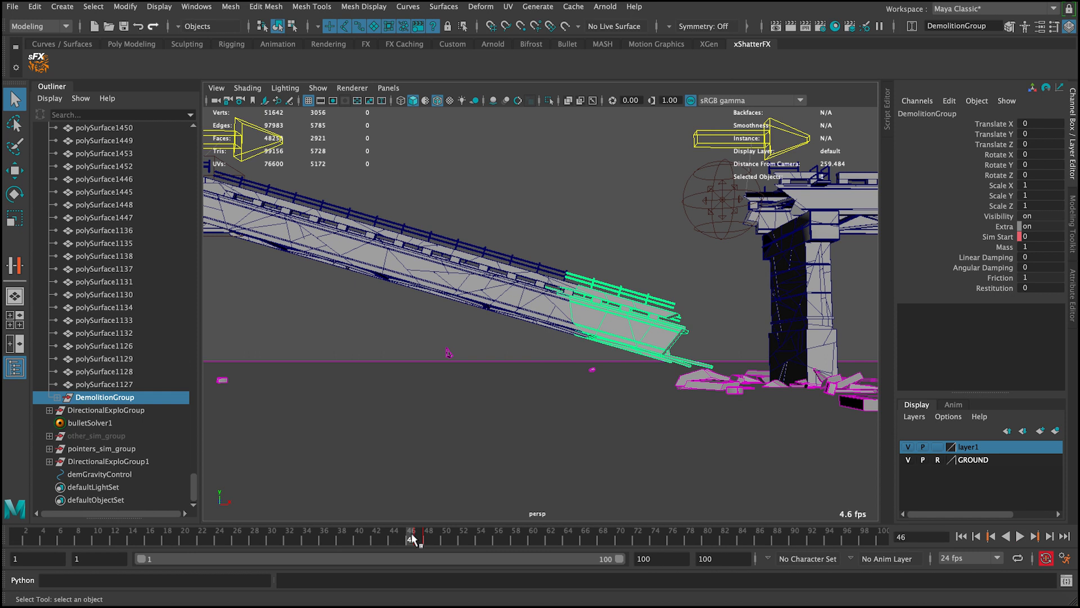
pyautogui.keyDown('shift'); pyautogui.moveTo(411, 532); pyautogui.dragTo(443, 536); pyautogui.keyUp('shift')
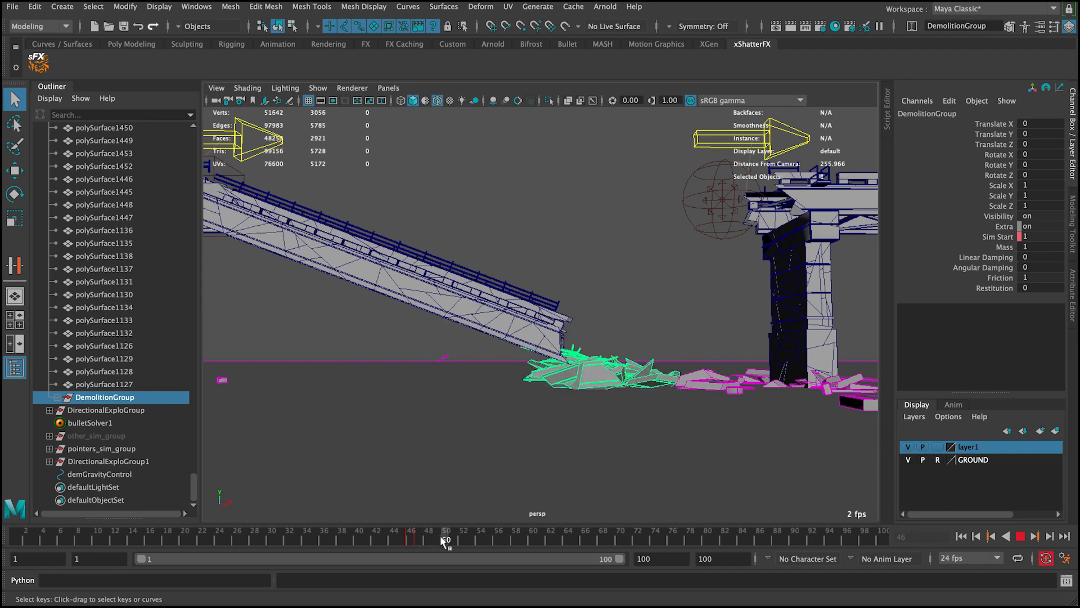
# Replay the simulation from frame 1 with nothing selected to check the breakup timing of the end pieces
pyautogui.click(967, 536)
pyautogui.click(1020, 536)
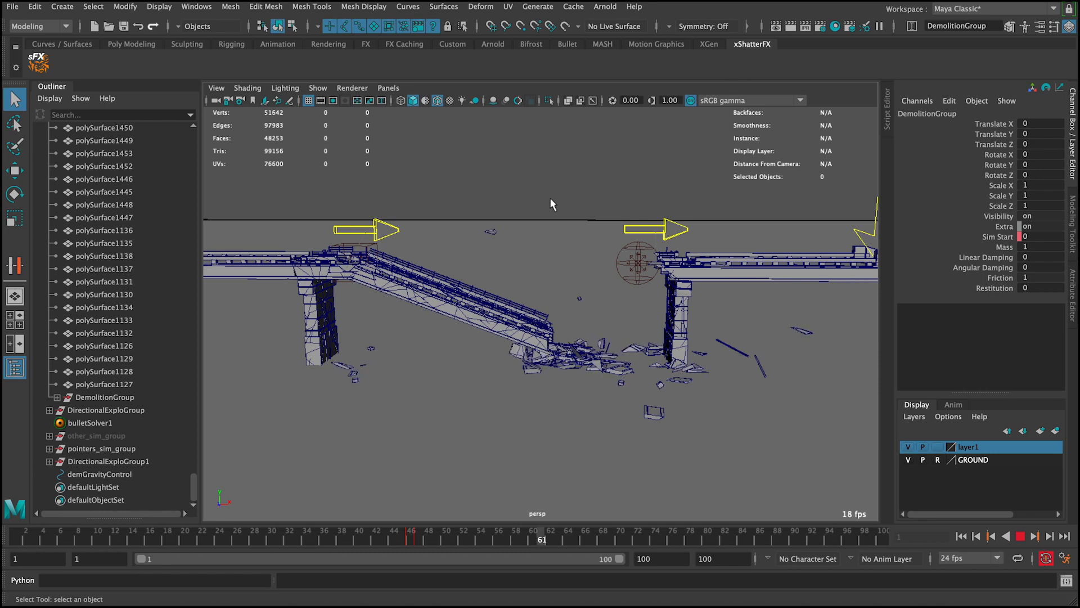
pyautogui.click(1020, 536)
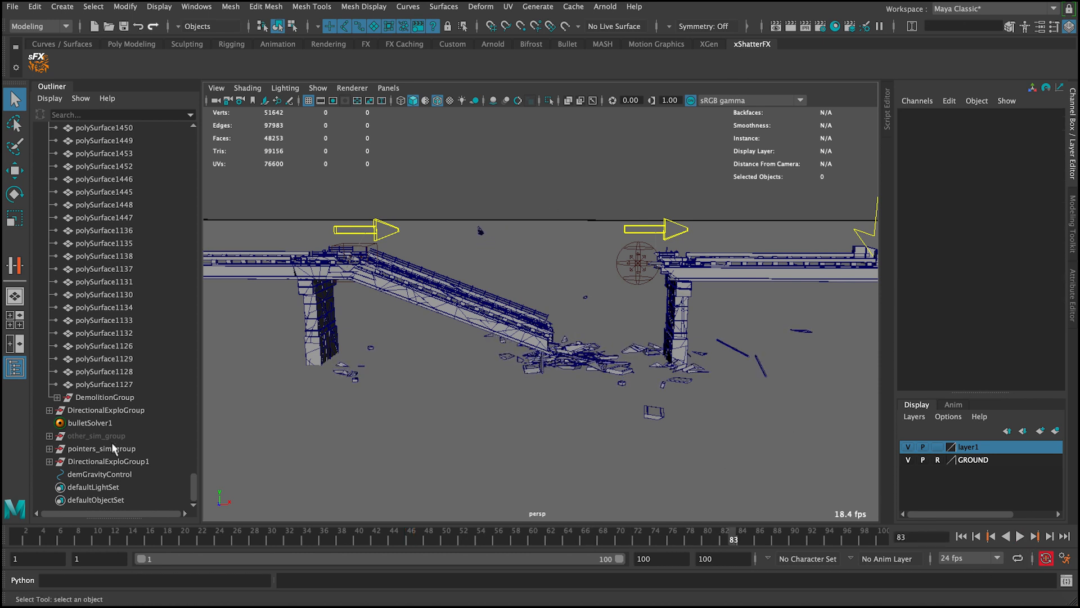
# Select DemolitionGroup again and move its Sim Start keys back to frames 47 and 48
pyautogui.click(113, 461)
pyautogui.moveTo(136, 462); pyautogui.dragTo(117, 401, button='middle')
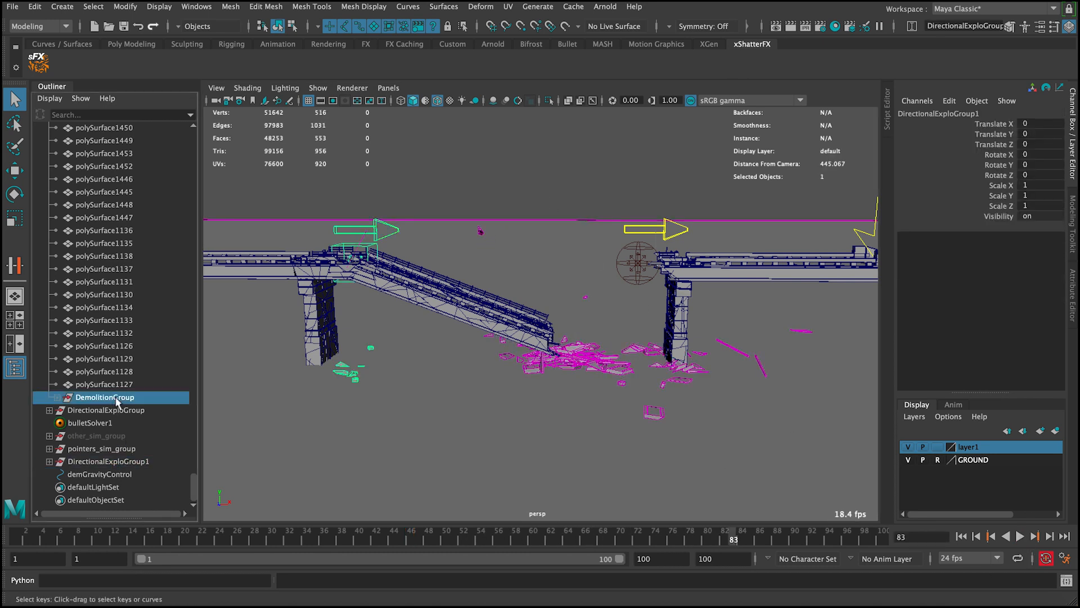
pyautogui.click(116, 398)
pyautogui.moveTo(401, 535)
pyautogui.keyDown('shift'); pyautogui.mouseDown()
pyautogui.moveTo(421, 537)
pyautogui.moveTo(417, 548)
pyautogui.mouseUp(); pyautogui.keyUp('shift')
pyautogui.click(368, 540)
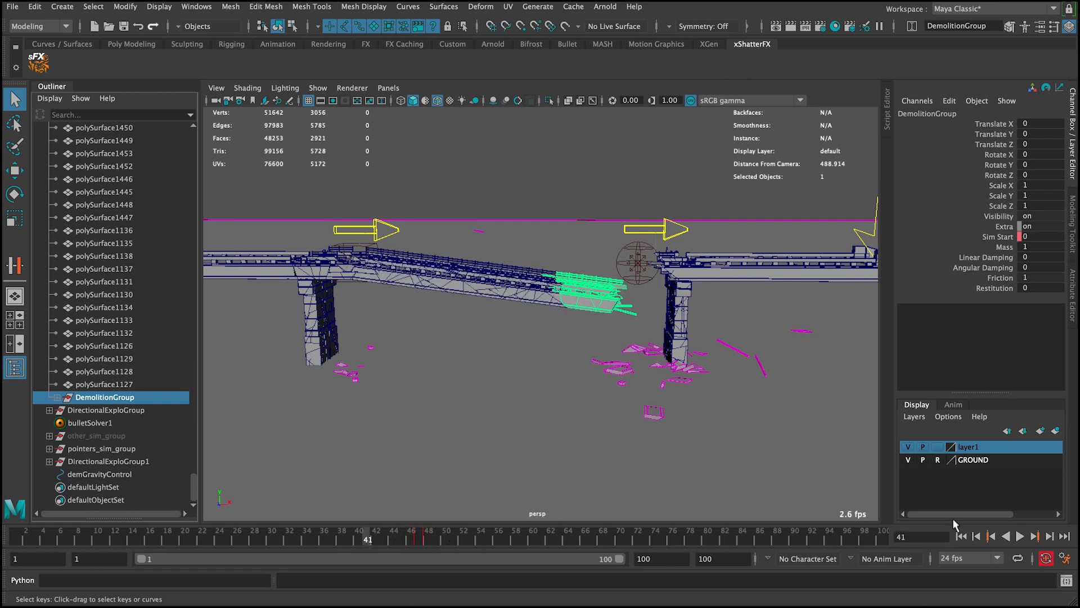
# Clear the selection and replay the simulation from frame 1, examining the ground impact from several angles
pyautogui.click(961, 536)
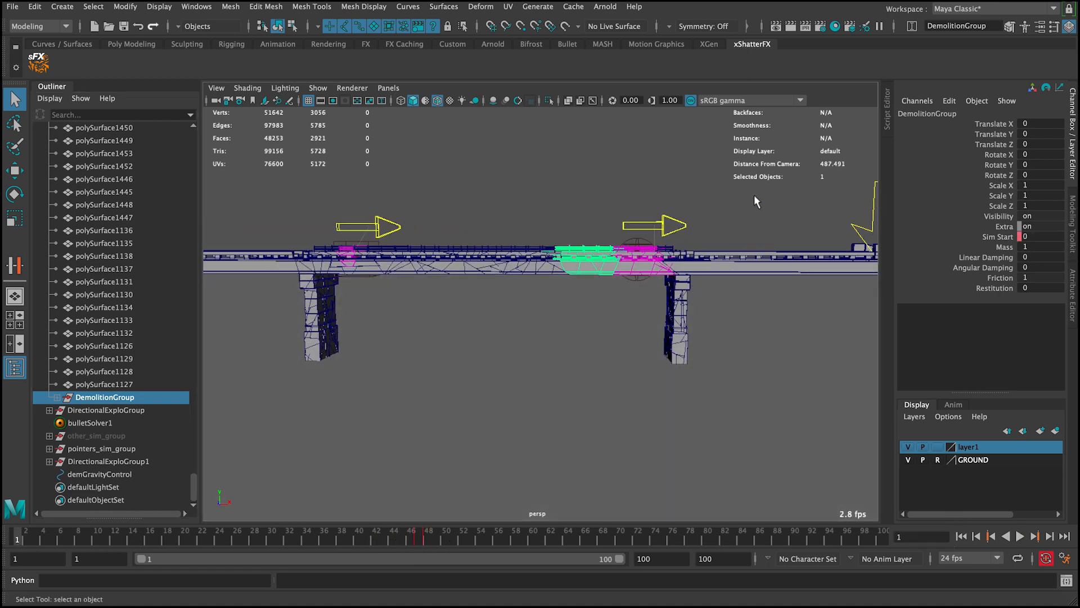
pyautogui.click(754, 195)
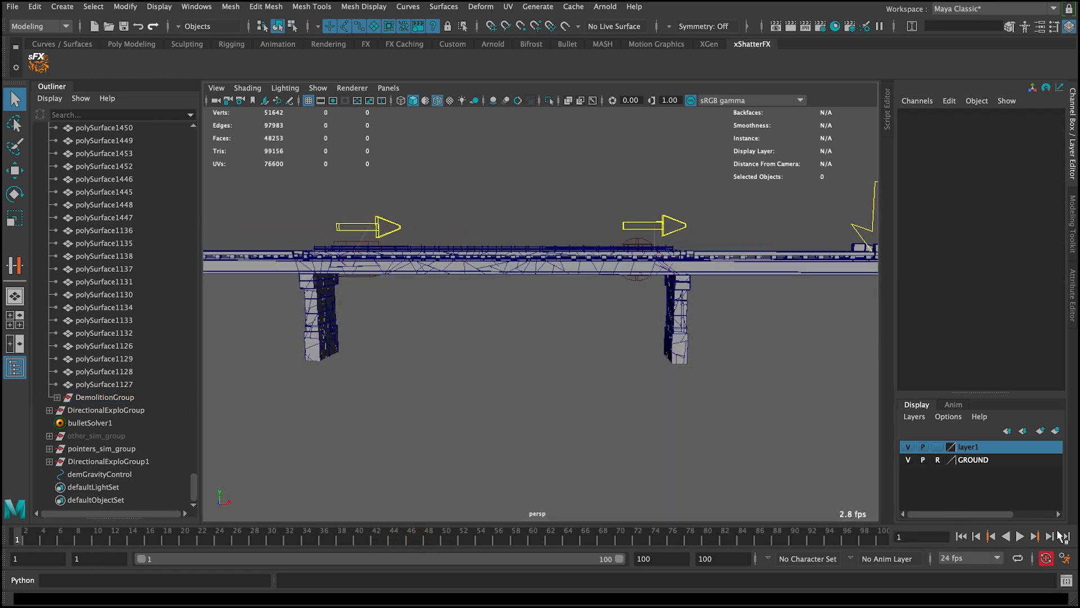
pyautogui.click(1020, 536)
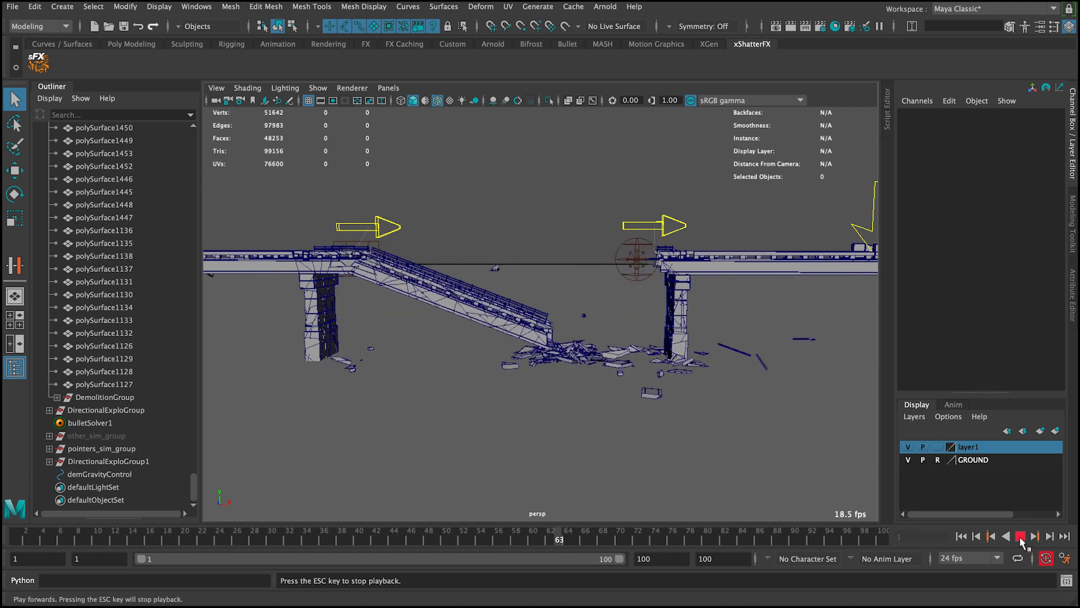
pyautogui.click(1021, 537)
pyautogui.click(962, 537)
pyautogui.click(1020, 536)
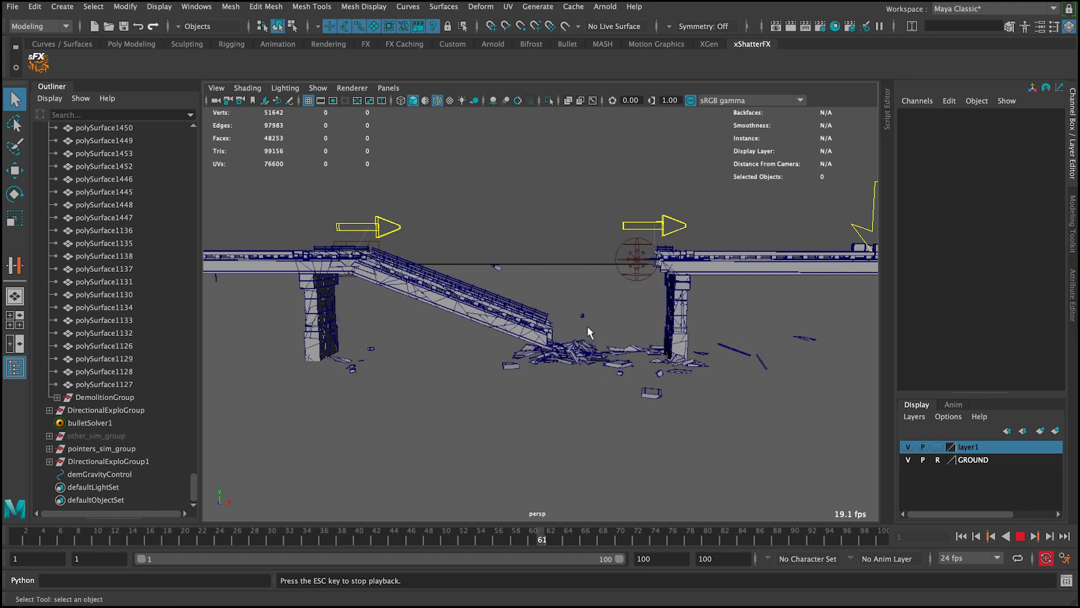
pyautogui.keyDown('alt'); pyautogui.moveTo(578, 295); pyautogui.dragTo(607, 291); pyautogui.keyUp('alt')
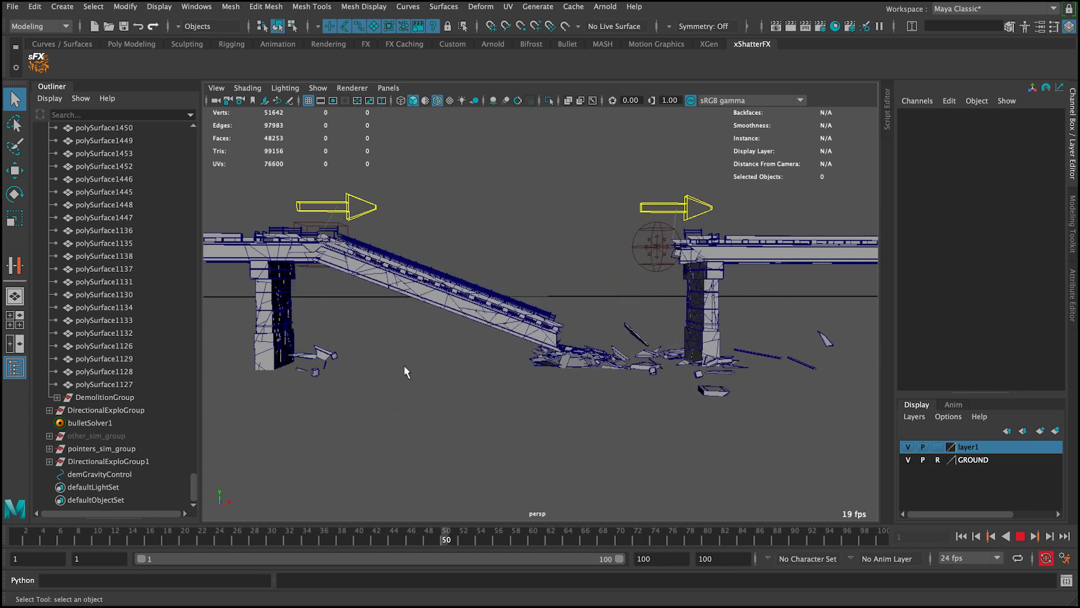
pyautogui.click(1021, 538)
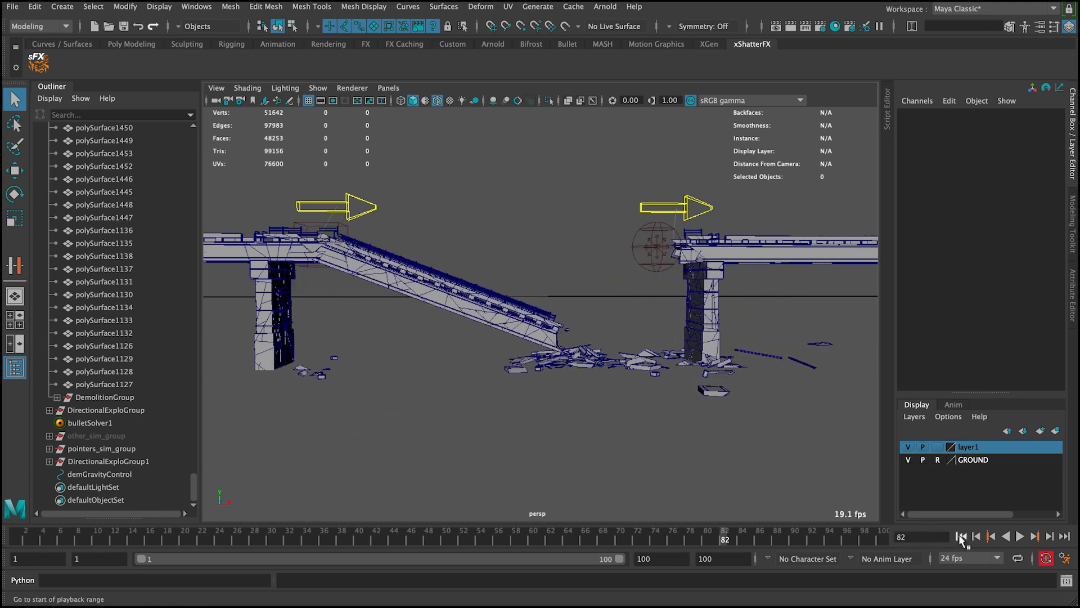
# Return to frame 1, expand and select group2 to inspect its pieces, and pick a fragment near the top of the left pier
pyautogui.click(962, 537)
pyautogui.keyDown('alt'); pyautogui.moveTo(378, 279); pyautogui.dragTo(464, 297, button='middle'); pyautogui.keyUp('alt')
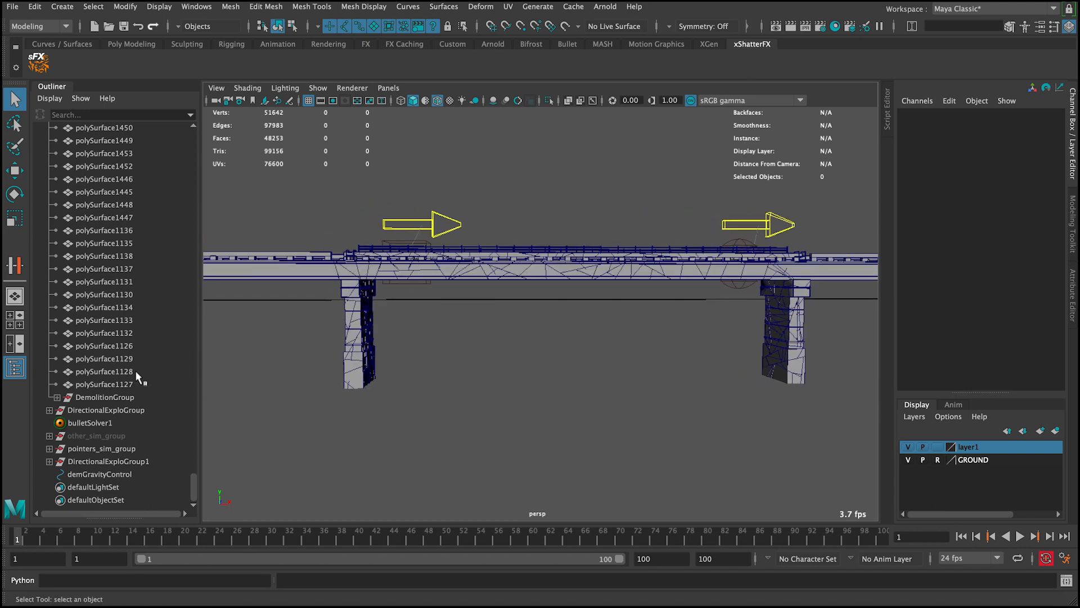
pyautogui.scroll(5, 140, 375)
pyautogui.moveTo(187, 452); pyautogui.dragTo(177, 129)
pyautogui.click(50, 230)
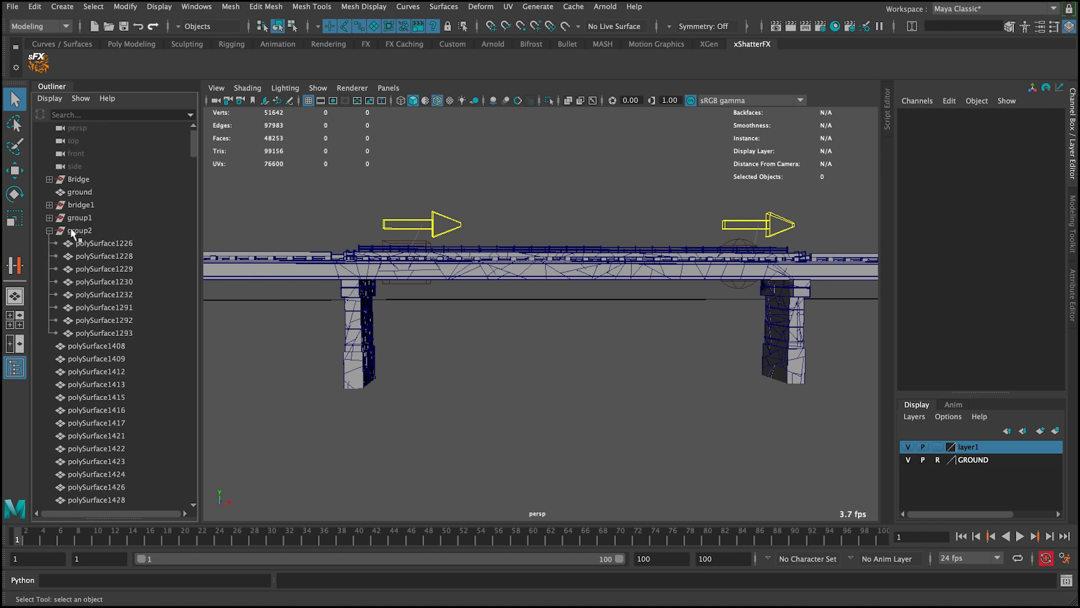
pyautogui.click(75, 231)
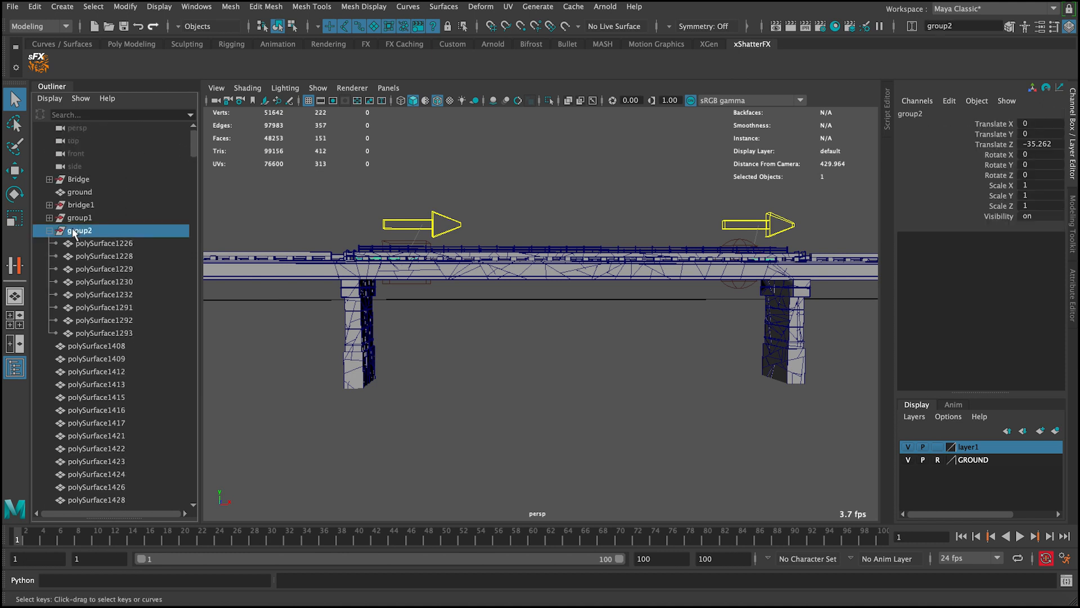
pyautogui.click(498, 195)
pyautogui.keyDown('alt'); pyautogui.moveTo(440, 260); pyautogui.dragTo(422, 298); pyautogui.keyUp('alt')
pyautogui.click(359, 305)
pyautogui.keyDown('alt'); pyautogui.moveTo(350, 333); pyautogui.dragTo(363, 320); pyautogui.keyUp('alt')
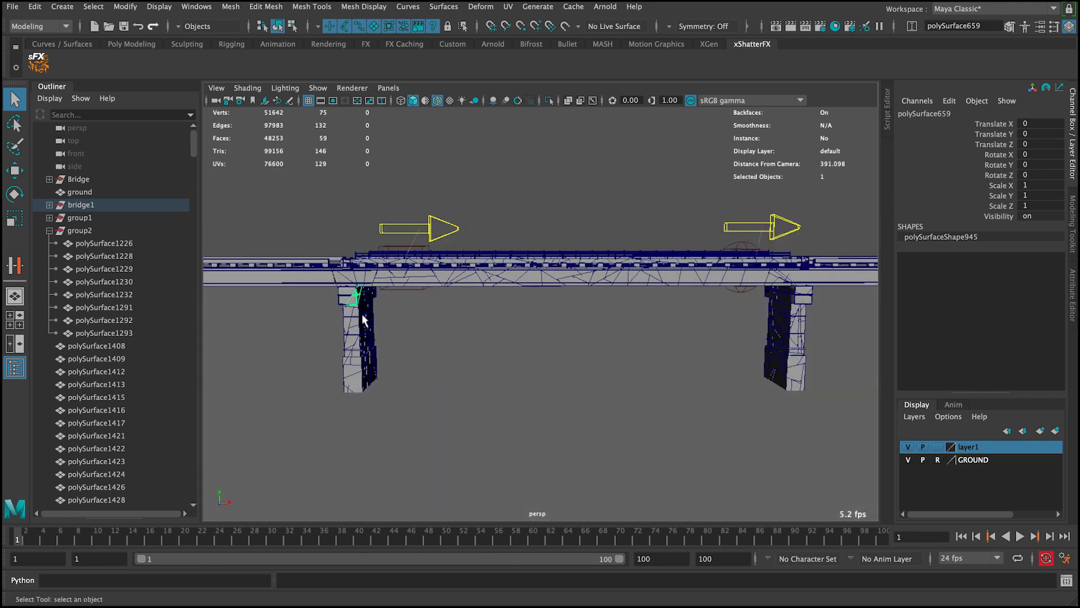
# Play the simulation to examine the debris around the left pier, and return to frame 1
pyautogui.click(1020, 536)
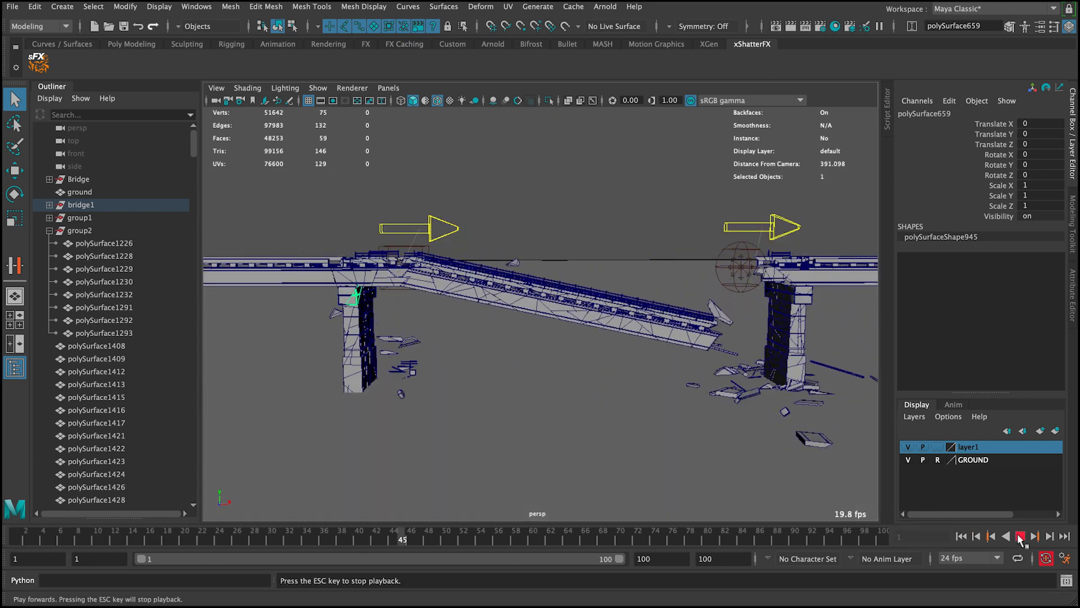
pyautogui.click(1020, 537)
pyautogui.click(960, 536)
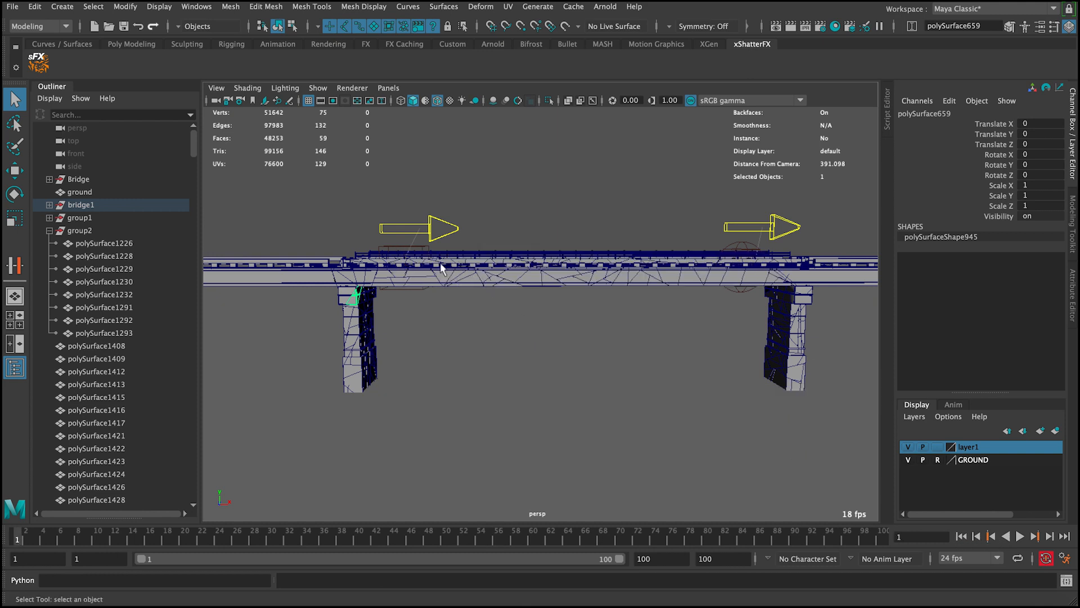
# Collapse group2 in the Outliner and hide DirectionalExploGroup1 by switching its Visibility off
pyautogui.click(396, 280)
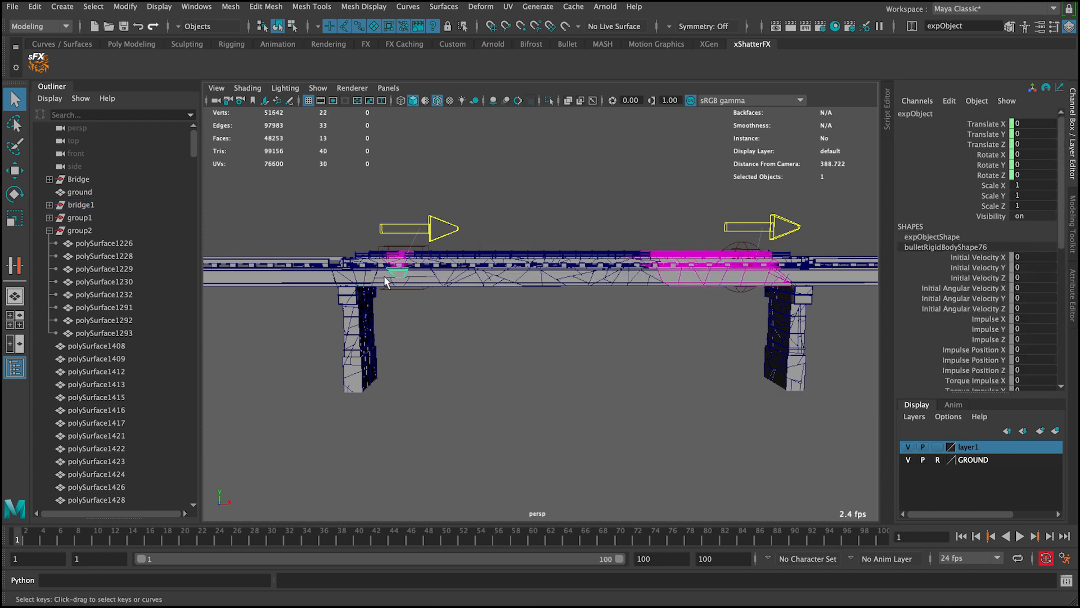
pyautogui.click(50, 230)
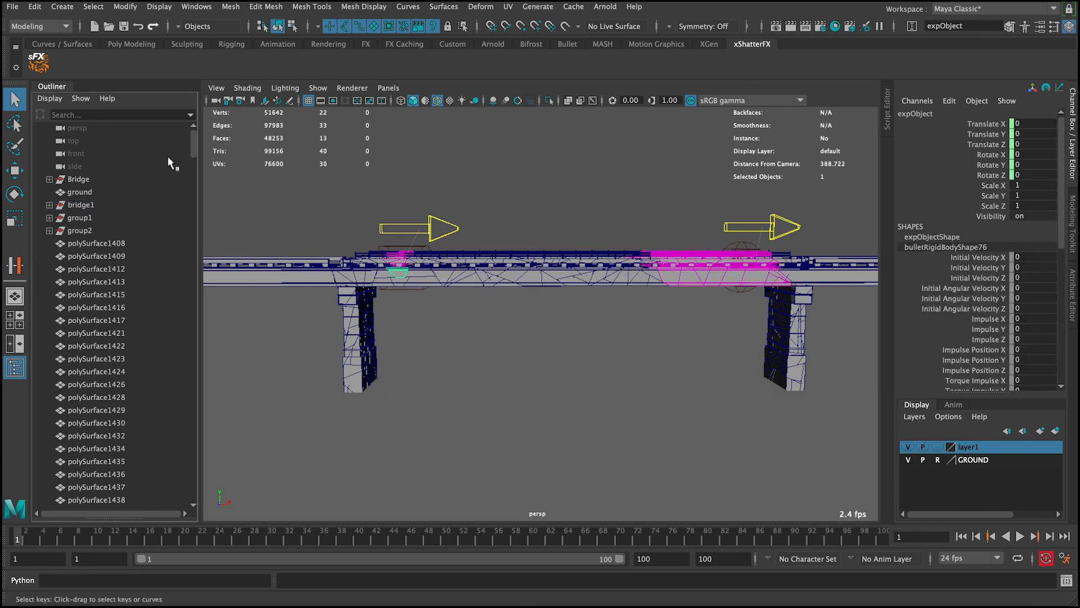
pyautogui.moveTo(200, 145); pyautogui.dragTo(188, 469)
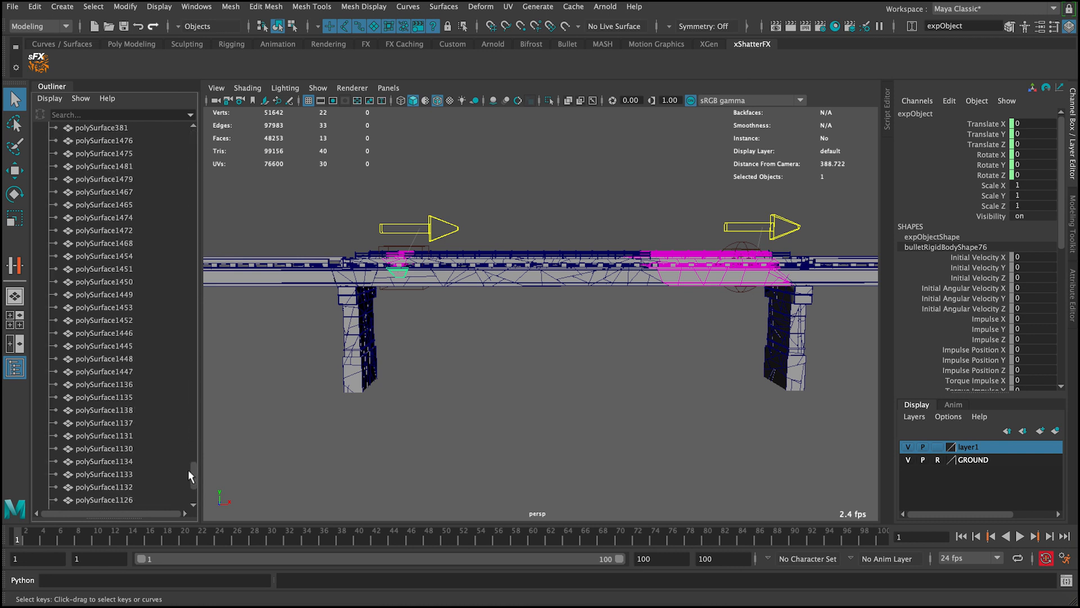
pyautogui.click(115, 460)
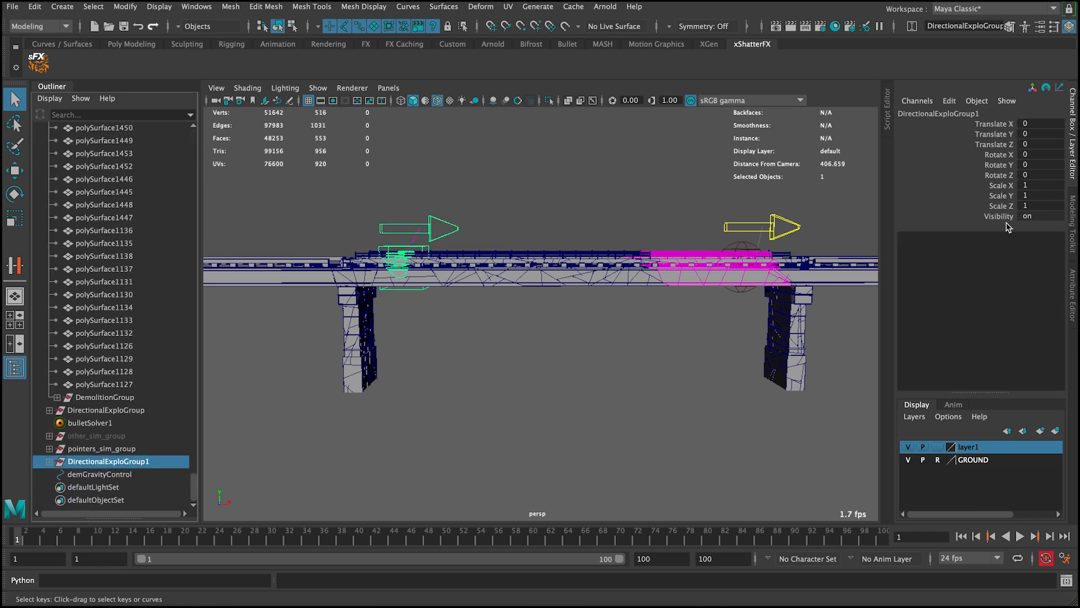
pyautogui.click(1038, 212)
pyautogui.write('0')
pyautogui.press('Return')
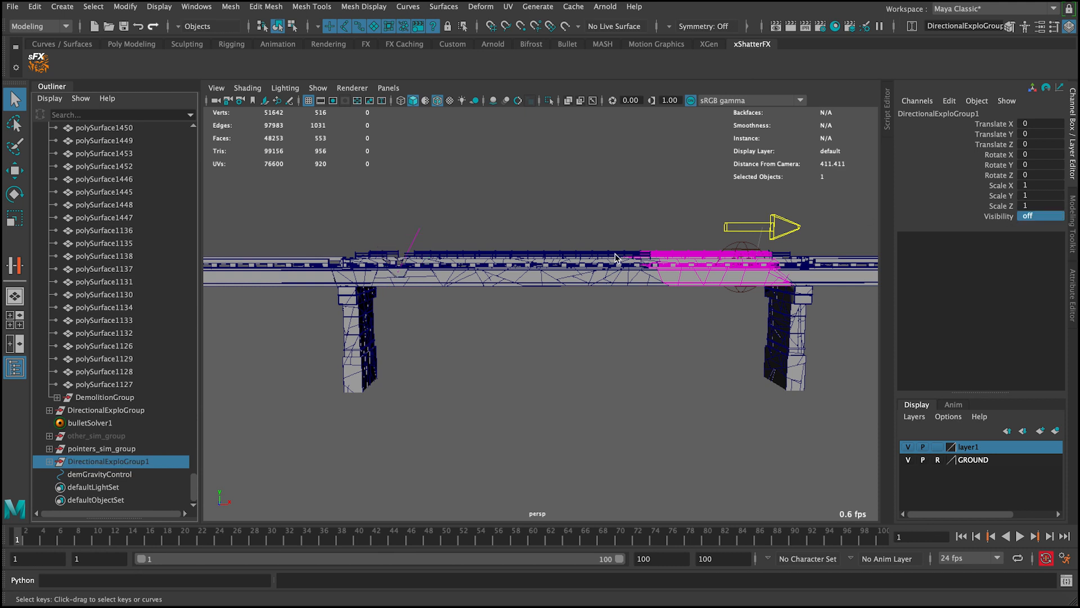
# Hide DirectionalExploGroup and DemolitionGroup by setting the Visibility of each to off
pyautogui.click(120, 410)
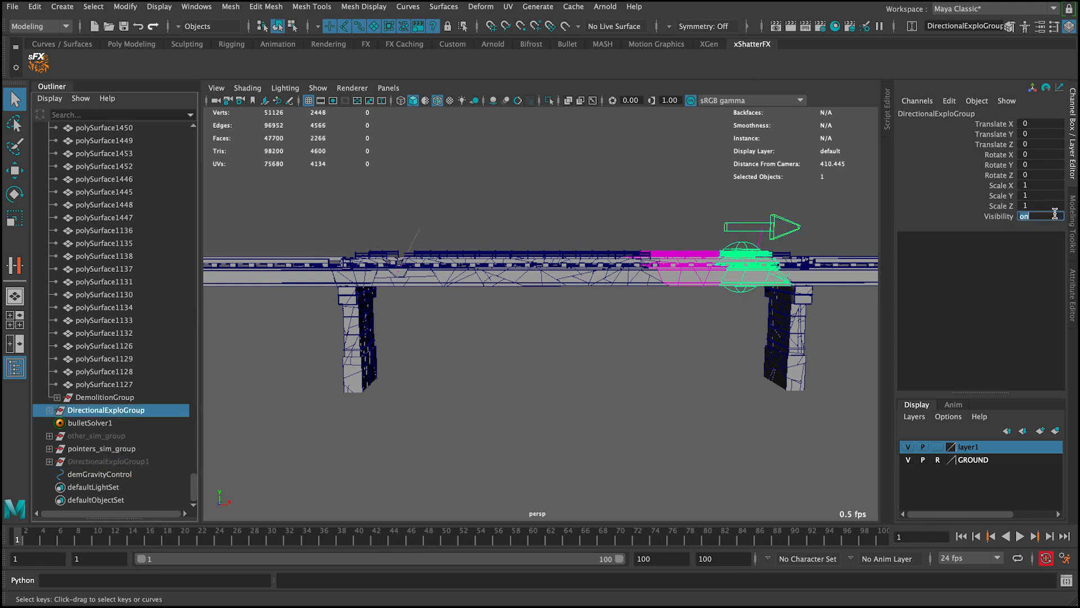
pyautogui.write('0')
pyautogui.press('Return')
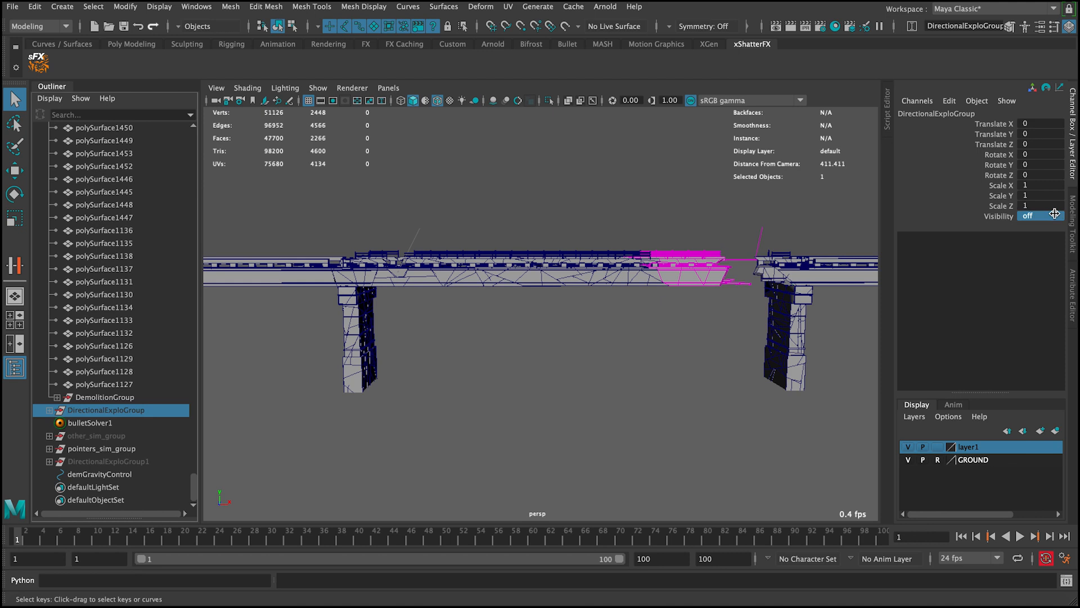
pyautogui.click(134, 396)
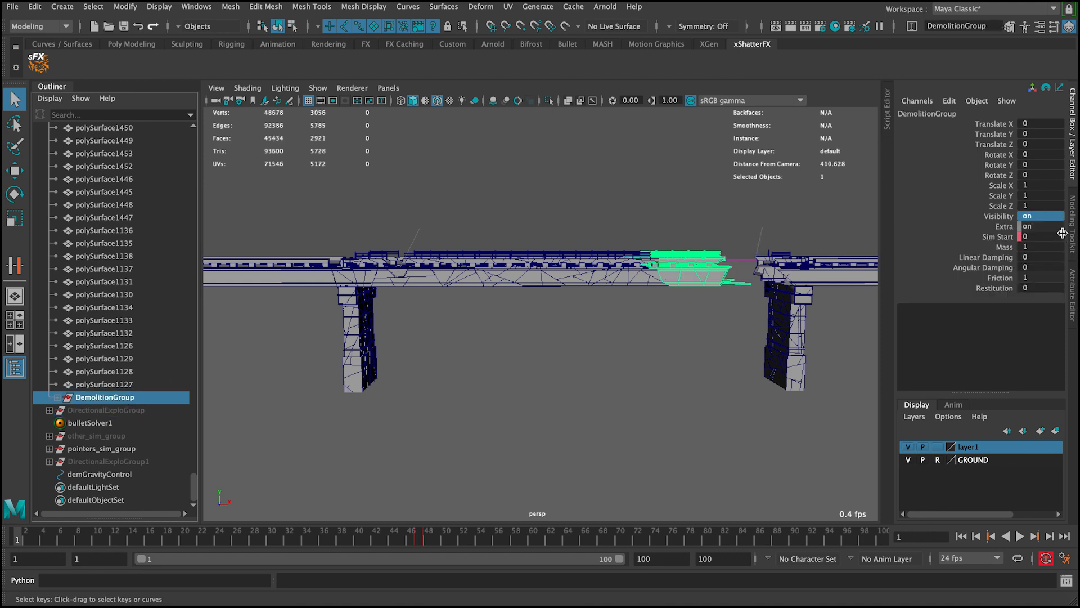
pyautogui.write('0')
pyautogui.press('Return')
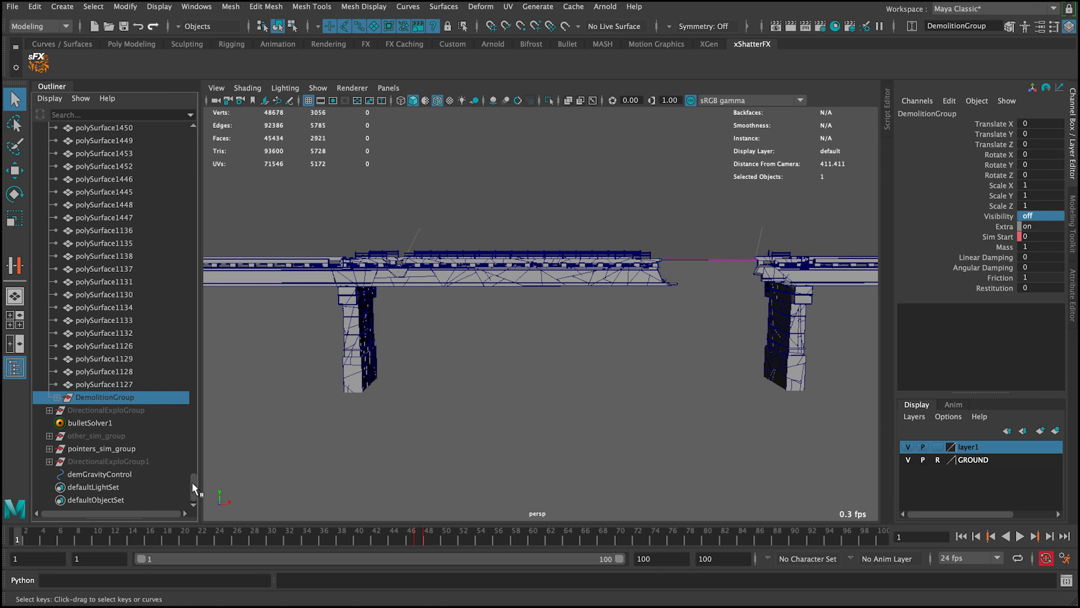
# Collapse the Animated group, break the connection on its keyed Visibility channel, and set that Visibility to off
pyautogui.moveTo(191, 480); pyautogui.dragTo(189, 179)
pyautogui.click(48, 244)
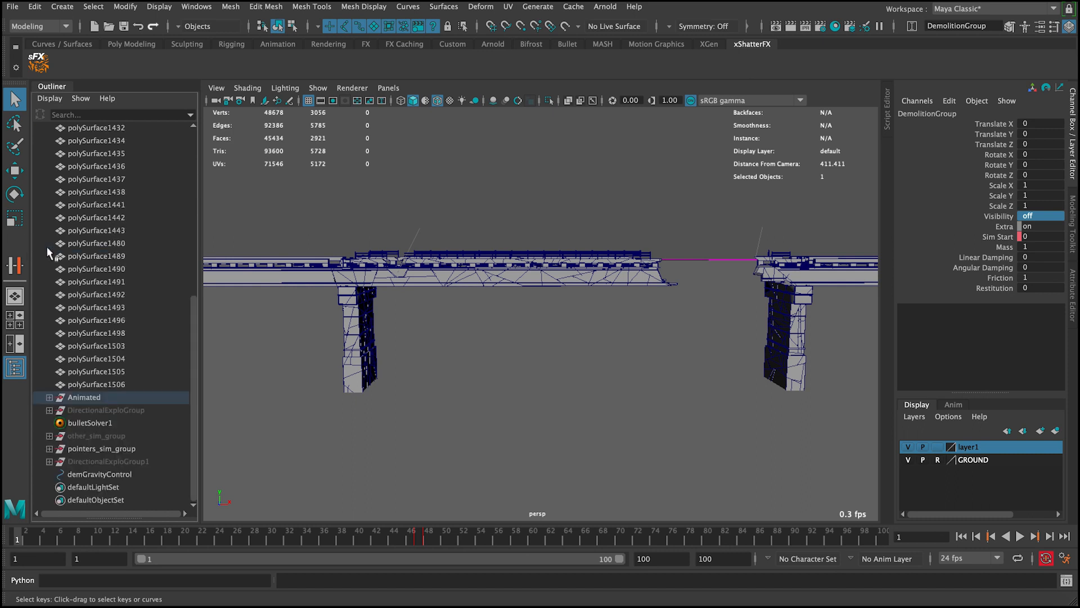
pyautogui.click(123, 394)
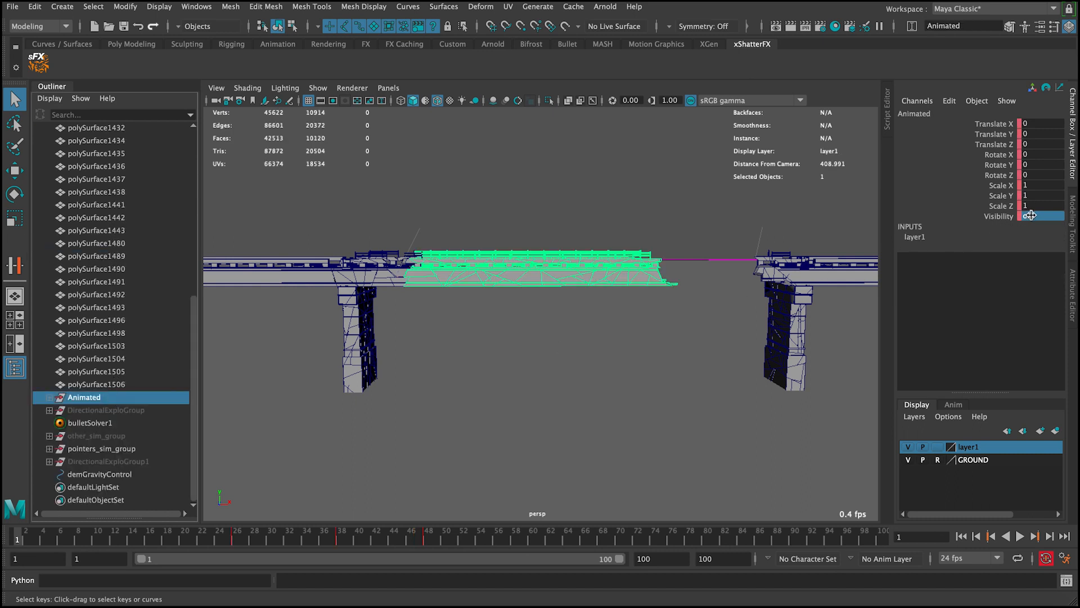
pyautogui.click(1004, 217)
pyautogui.rightClick(1004, 217)
pyautogui.click(980, 463)
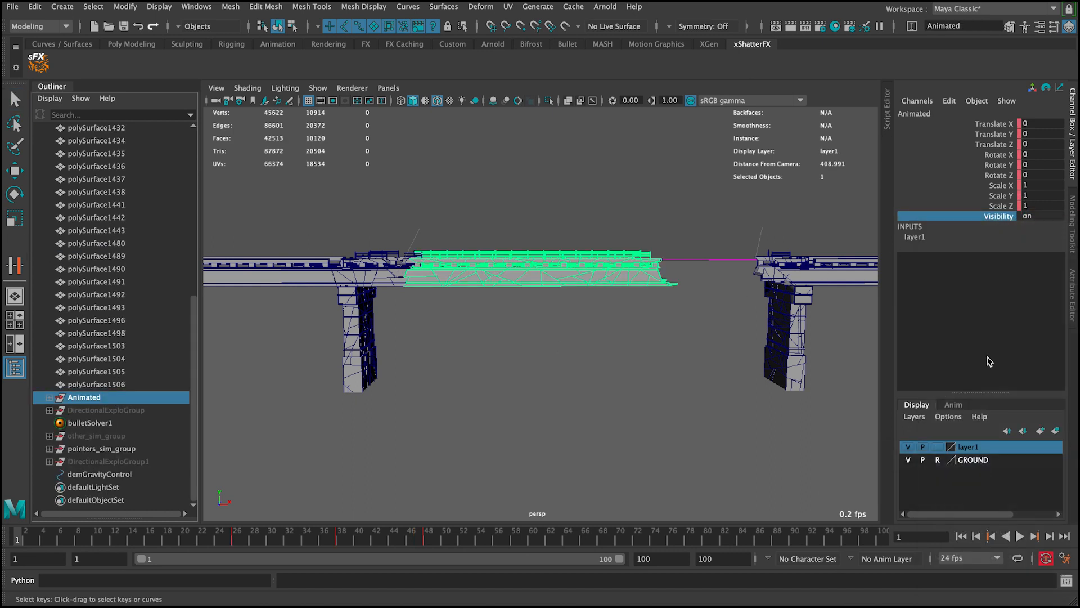
pyautogui.click(1040, 225)
pyautogui.write('0')
pyautogui.press('Return')
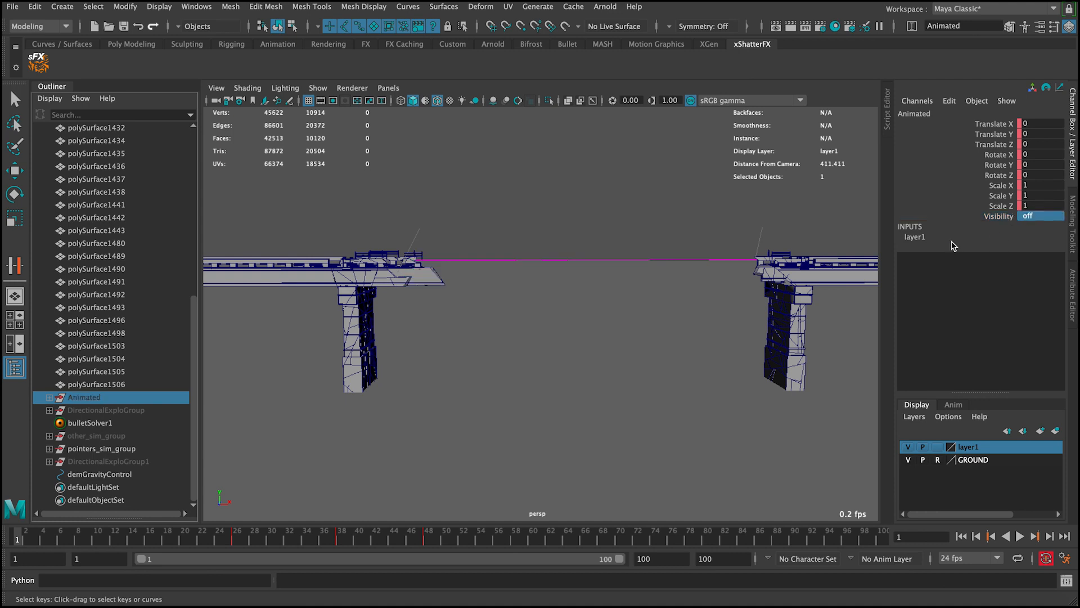
# Select all pieces of the left bridge section and its pier, and add them as static colliders with xShatter FX
pyautogui.click(567, 211)
pyautogui.keyDown('alt'); pyautogui.moveTo(464, 238); pyautogui.dragTo(428, 206, button='right'); pyautogui.keyUp('alt')
pyautogui.keyDown('alt'); pyautogui.moveTo(428, 206); pyautogui.dragTo(518, 329); pyautogui.keyUp('alt')
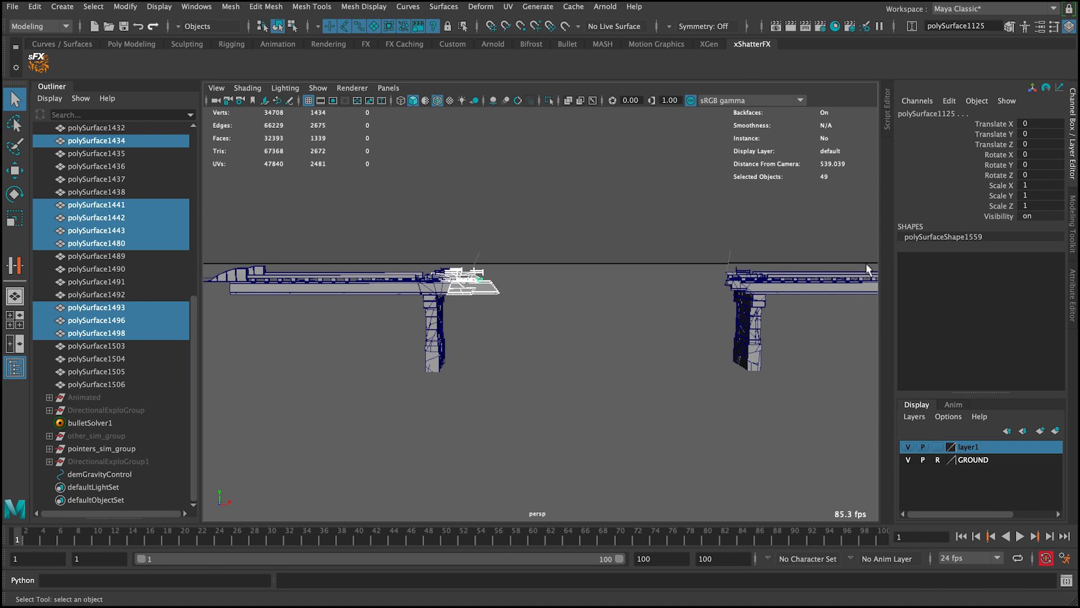
pyautogui.click(1012, 606)
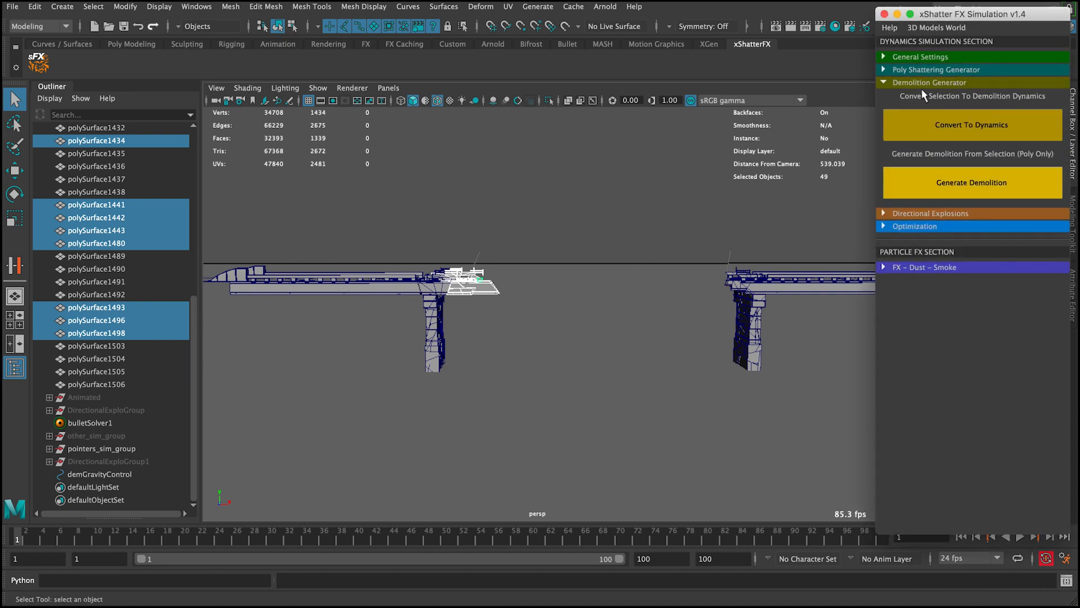
pyautogui.click(922, 83)
pyautogui.click(920, 57)
pyautogui.click(589, 174)
pyautogui.keyDown('alt'); pyautogui.moveTo(471, 247); pyautogui.dragTo(347, 239, button='right'); pyautogui.keyUp('alt')
pyautogui.moveTo(266, 248); pyautogui.dragTo(510, 369)
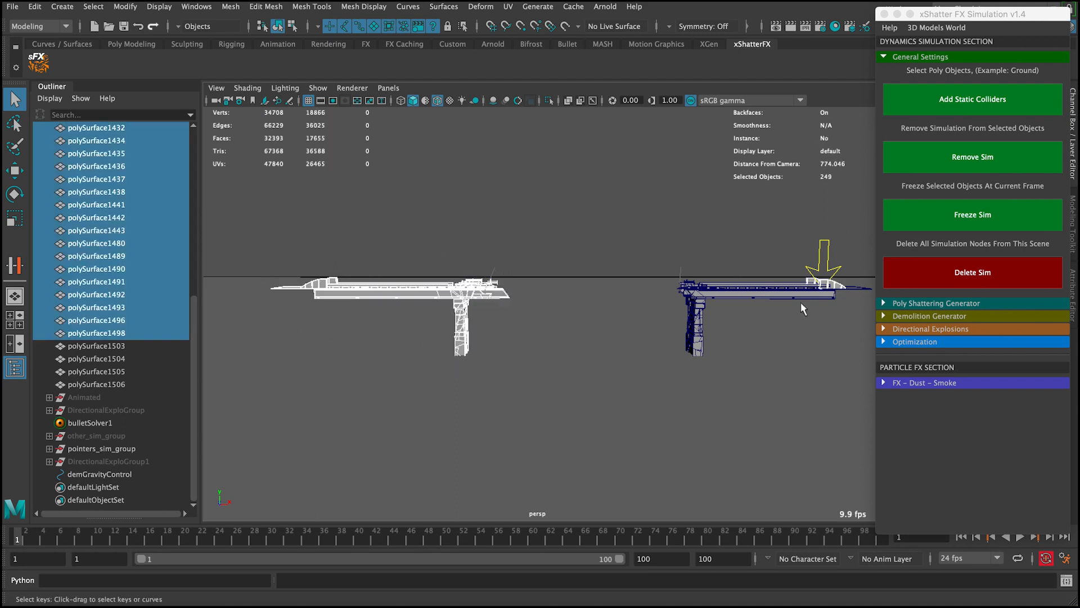
pyautogui.click(945, 105)
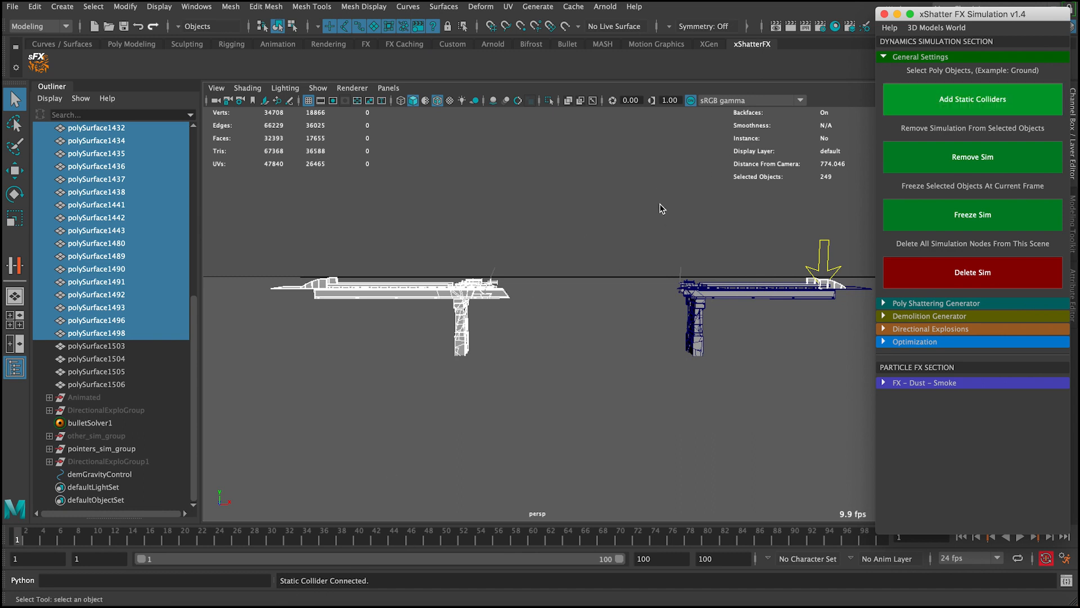
# Clear the selection, minimize the xShatter FX window, and check individual deck pieces on the left section for rigid body attributes
pyautogui.click(539, 242)
pyautogui.click(558, 220)
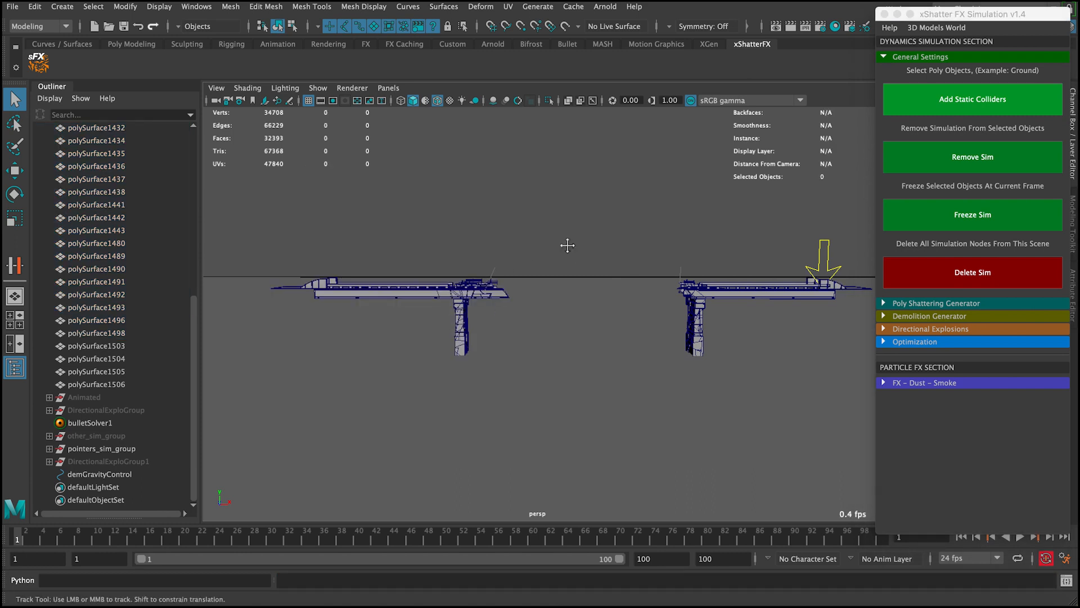
pyautogui.keyDown('alt'); pyautogui.moveTo(567, 244); pyautogui.dragTo(433, 246, button='middle'); pyautogui.keyUp('alt')
pyautogui.keyDown('alt'); pyautogui.moveTo(433, 246); pyautogui.dragTo(543, 297, button='right'); pyautogui.keyUp('alt')
pyautogui.keyDown('alt'); pyautogui.moveTo(339, 275); pyautogui.dragTo(503, 273, button='middle'); pyautogui.keyUp('alt')
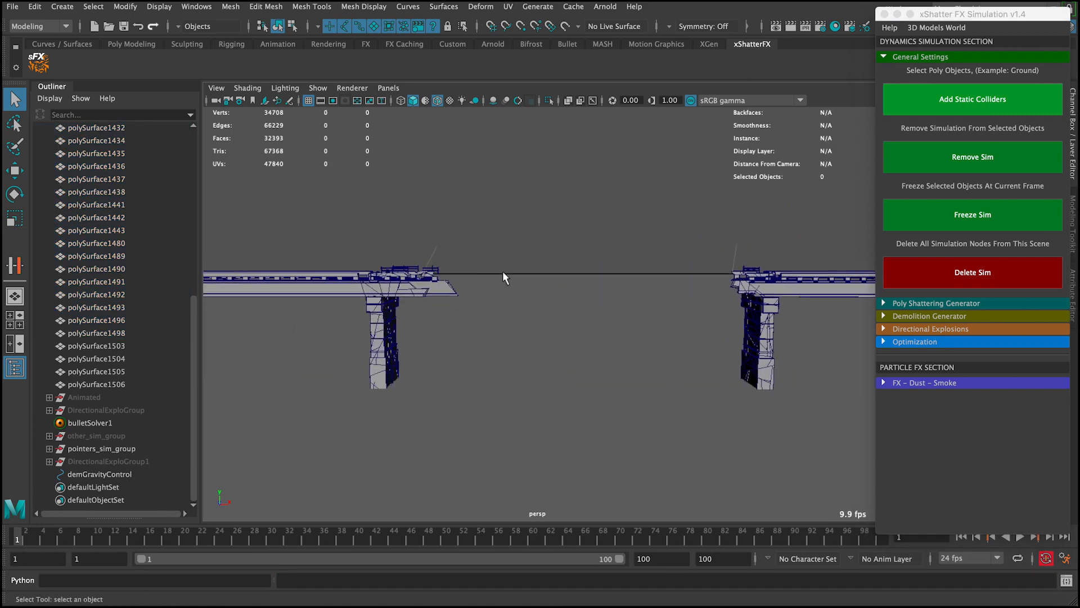
pyautogui.click(898, 14)
pyautogui.click(428, 290)
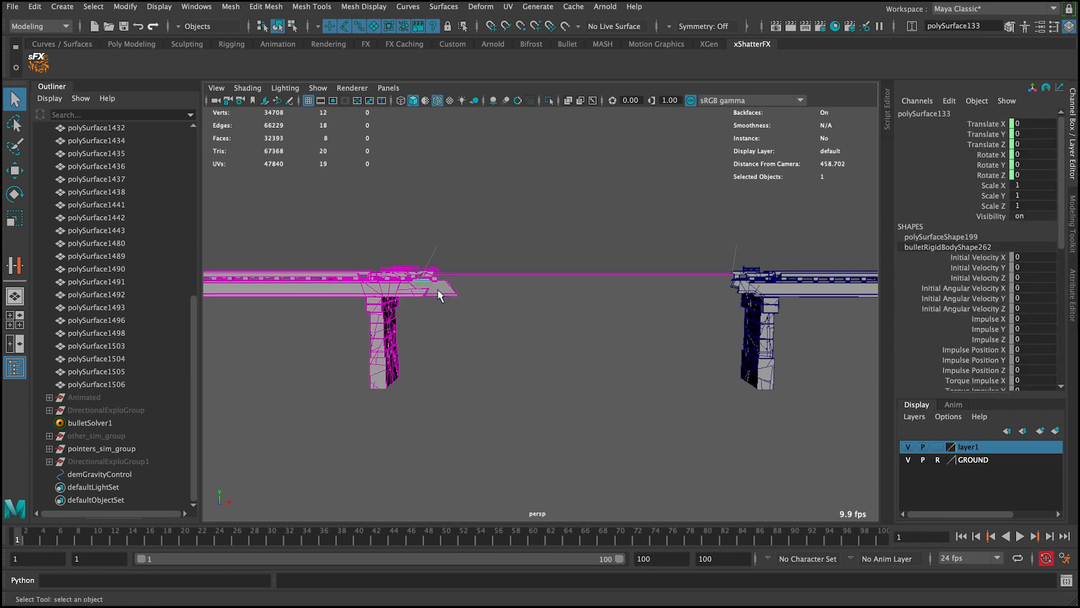
pyautogui.click(367, 291)
pyautogui.click(319, 293)
pyautogui.click(387, 292)
pyautogui.click(415, 292)
pyautogui.click(529, 214)
# Select the right bridge section with its pier, leaving out demGravityControl, and add the pieces as static colliders
pyautogui.keyDown('alt'); pyautogui.moveTo(608, 265); pyautogui.dragTo(489, 256, button='middle'); pyautogui.keyUp('alt')
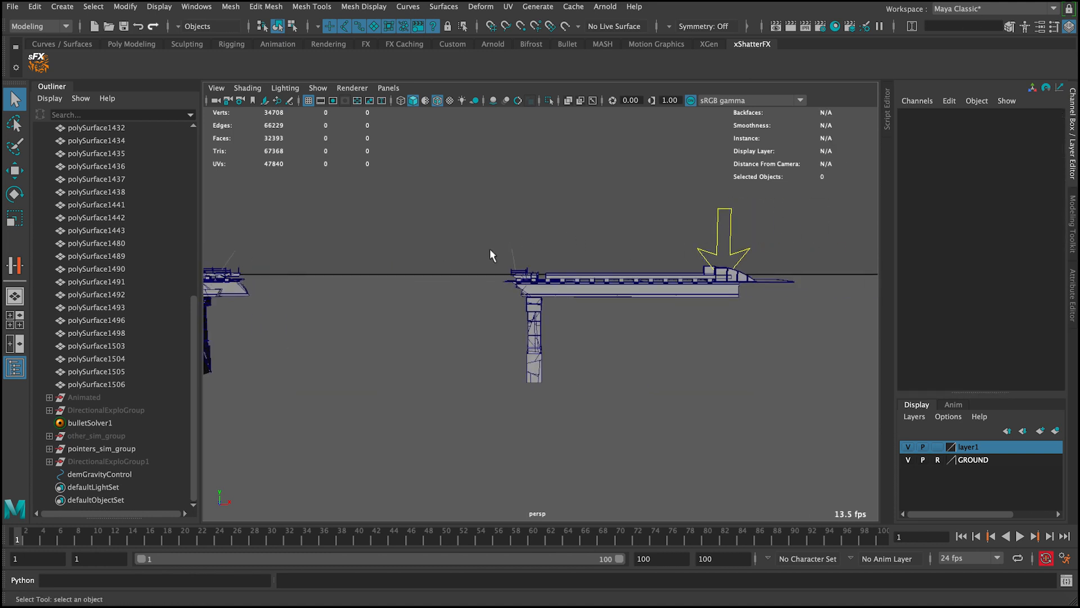
pyautogui.moveTo(477, 214); pyautogui.dragTo(802, 407)
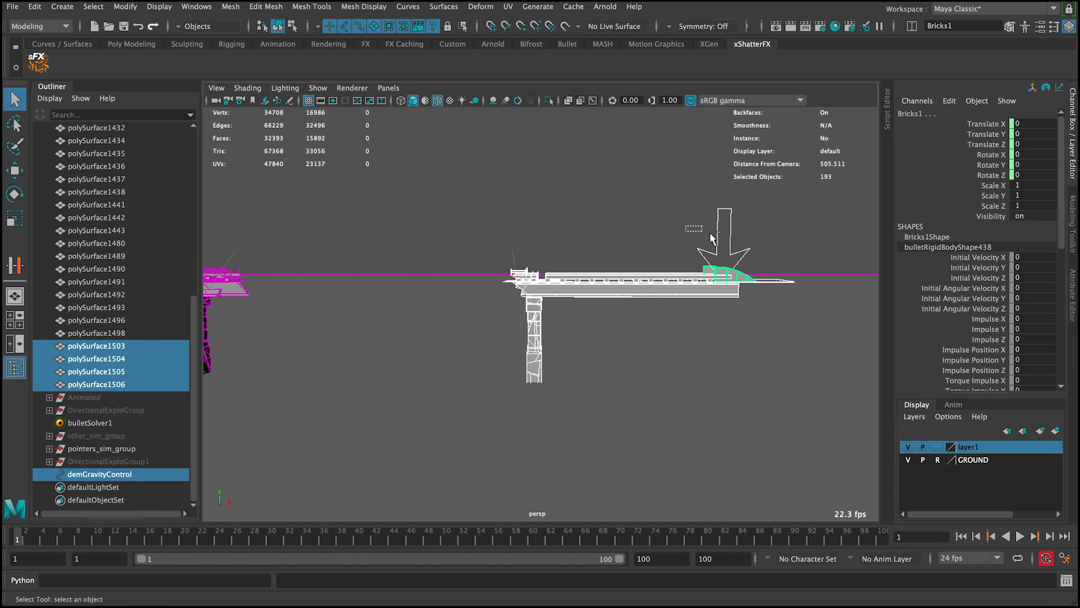
pyautogui.keyDown('ctrl'); pyautogui.moveTo(712, 239); pyautogui.dragTo(726, 244); pyautogui.keyUp('ctrl')
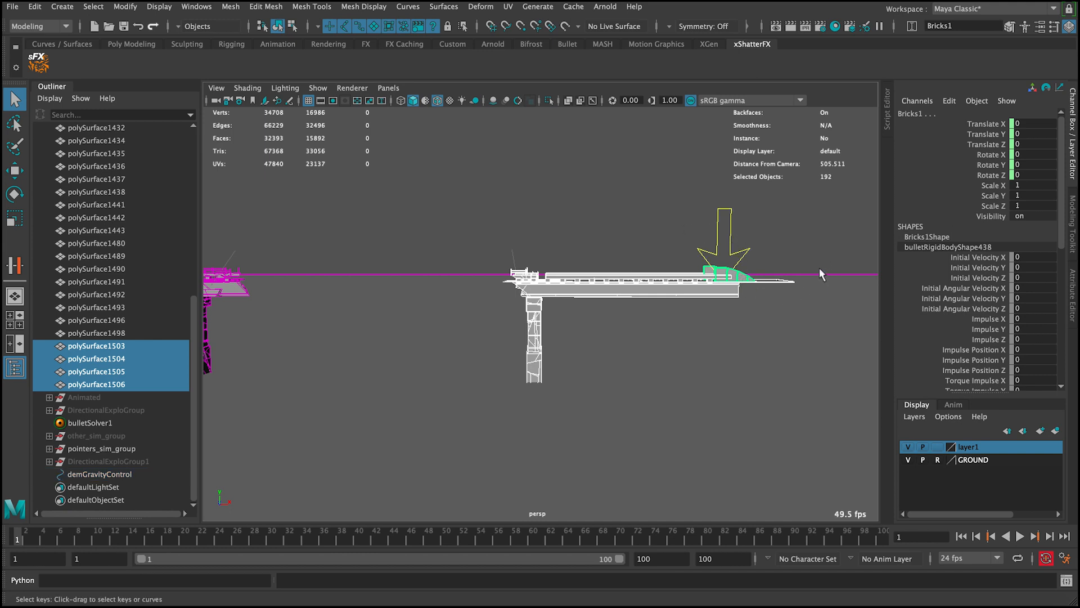
pyautogui.click(1013, 594)
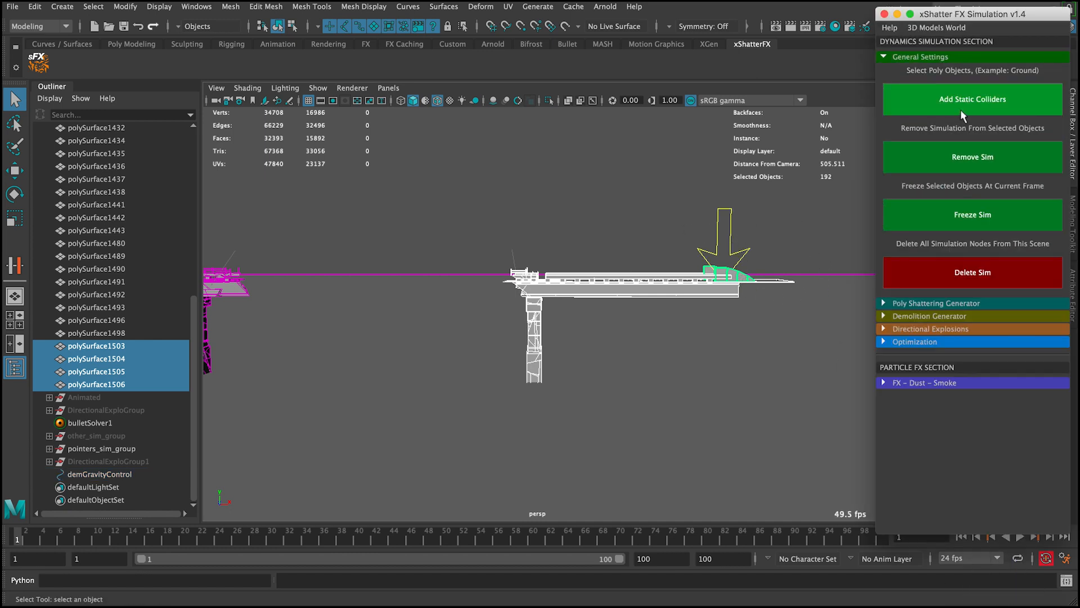
pyautogui.click(956, 104)
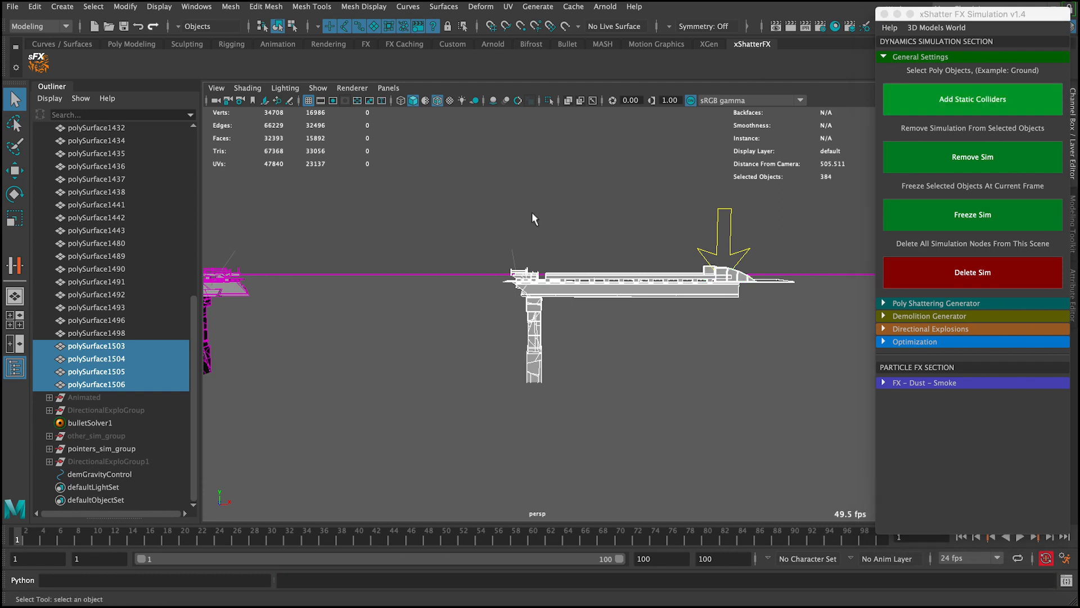
pyautogui.click(897, 14)
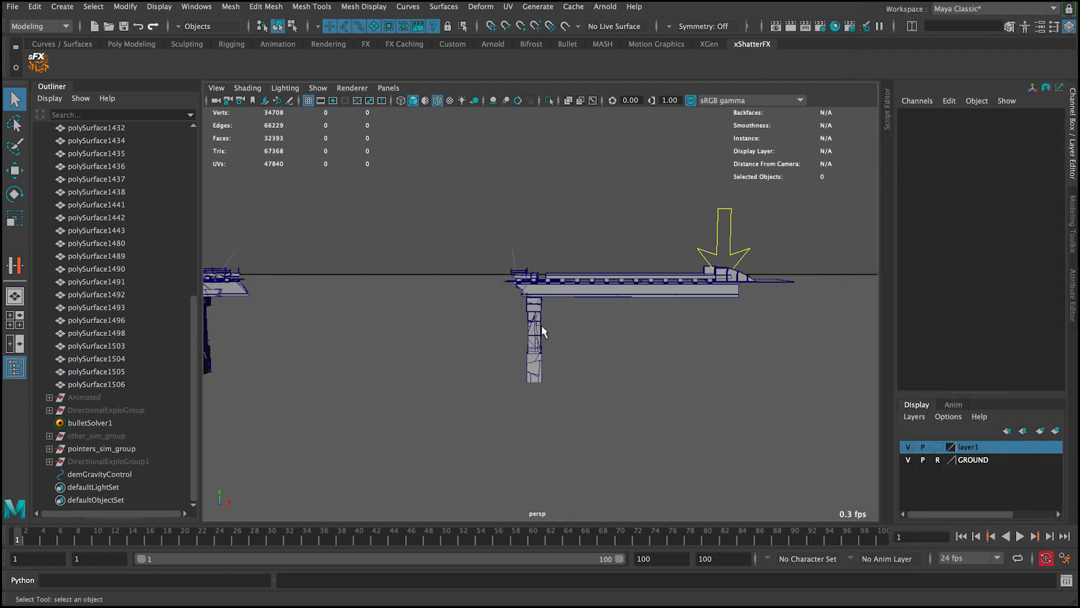
# Check the right pier and deck pieces for rigid body attributes, including a pier piece's Collider Shape Type and Body Type
pyautogui.click(532, 336)
pyautogui.keyDown('alt'); pyautogui.moveTo(529, 335); pyautogui.dragTo(571, 352); pyautogui.keyUp('alt')
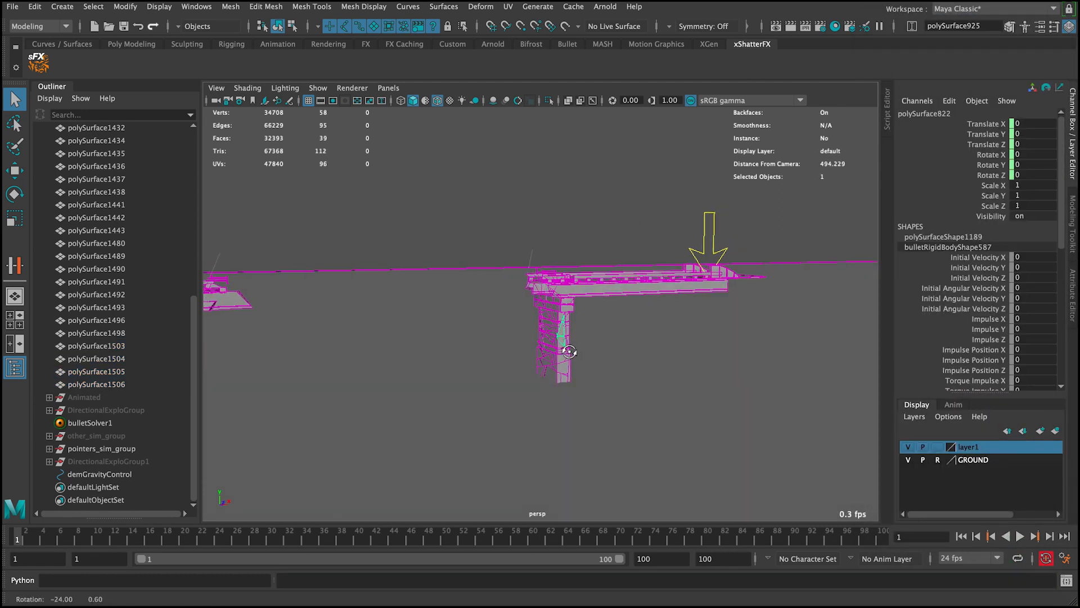
pyautogui.click(551, 287)
pyautogui.keyDown('alt'); pyautogui.moveTo(544, 287); pyautogui.dragTo(606, 342); pyautogui.keyUp('alt')
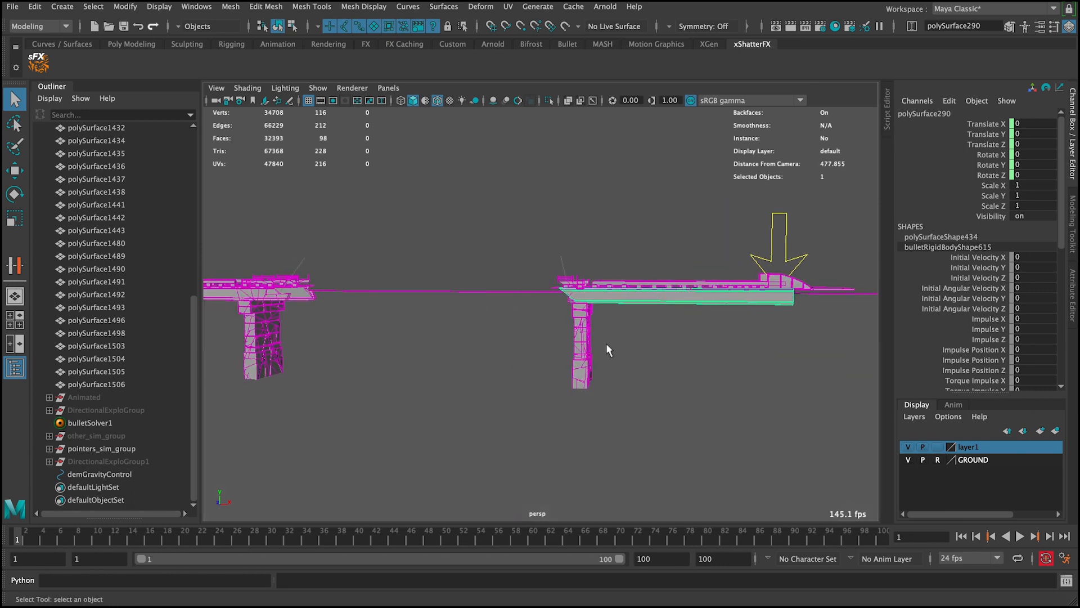
pyautogui.click(606, 343)
pyautogui.click(586, 345)
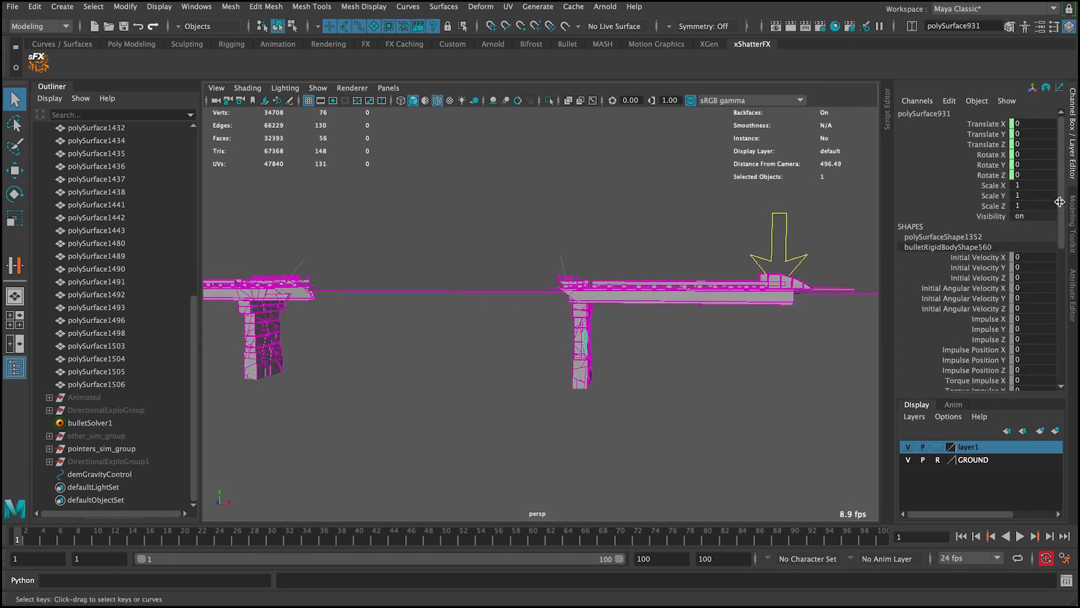
pyautogui.scroll(-7, 989, 308)
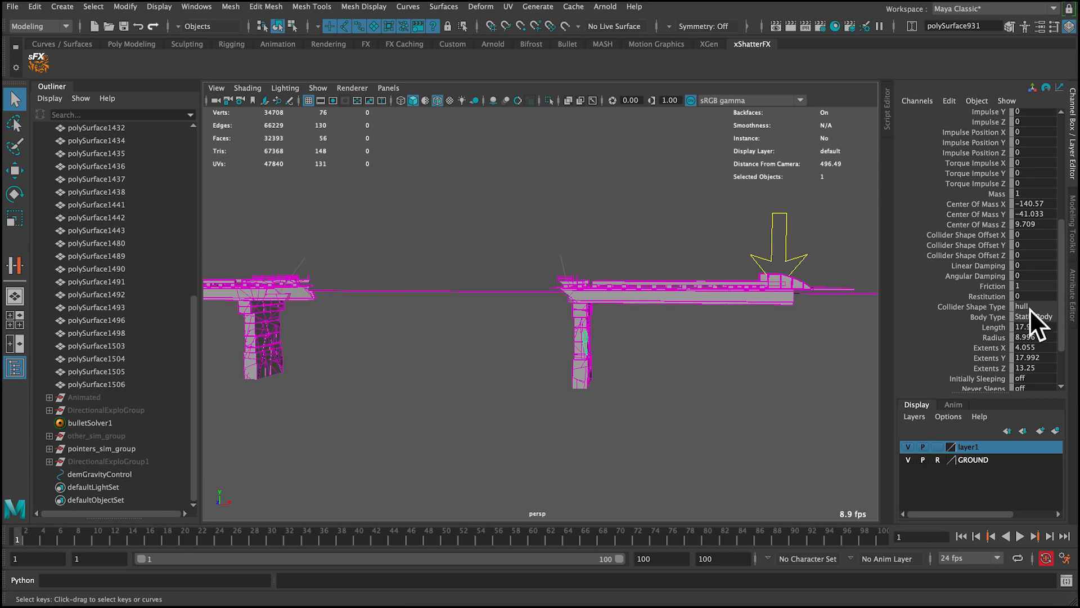
pyautogui.click(544, 225)
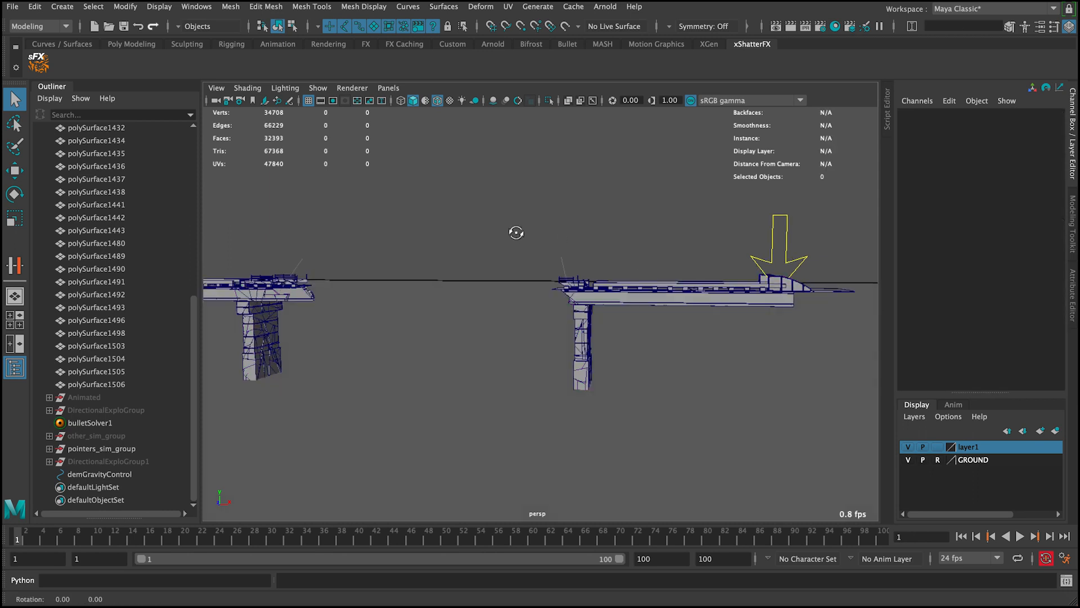
# Turn visibility on for the Animated group and for both directional explosion groups, DirectionalExploGroup and DirectionalExploGroup1
pyautogui.keyDown('alt'); pyautogui.moveTo(514, 231); pyautogui.dragTo(511, 269); pyautogui.keyUp('alt')
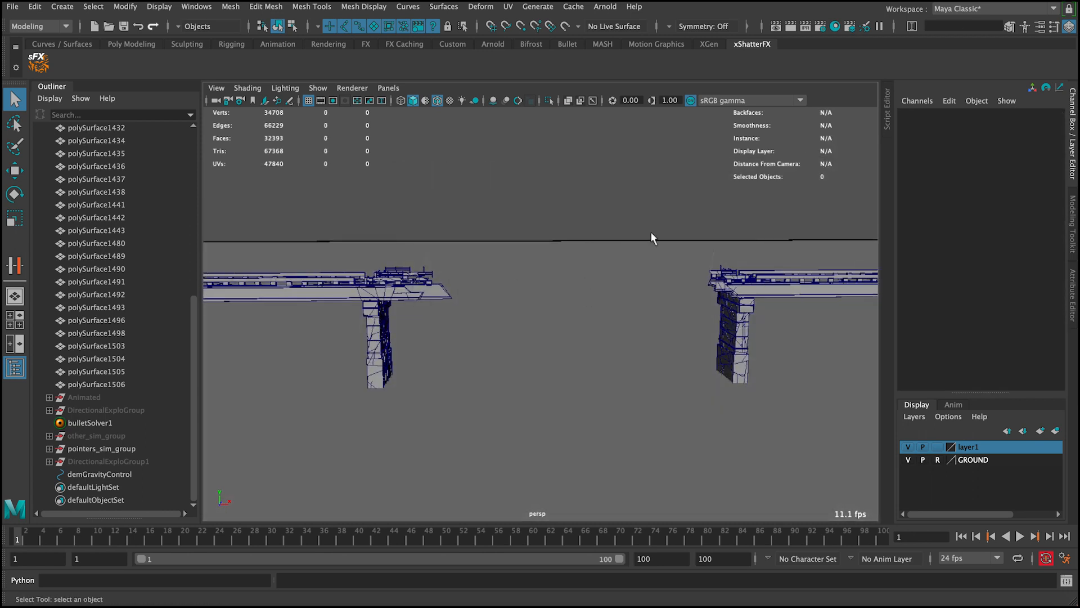
pyautogui.click(106, 398)
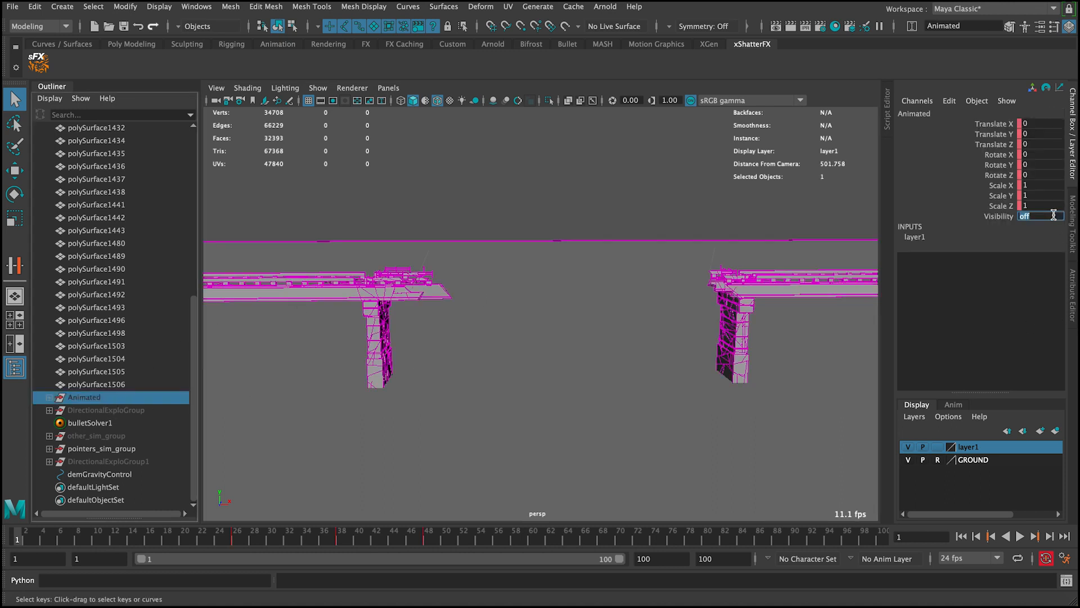
pyautogui.write('on')
pyautogui.press('Return')
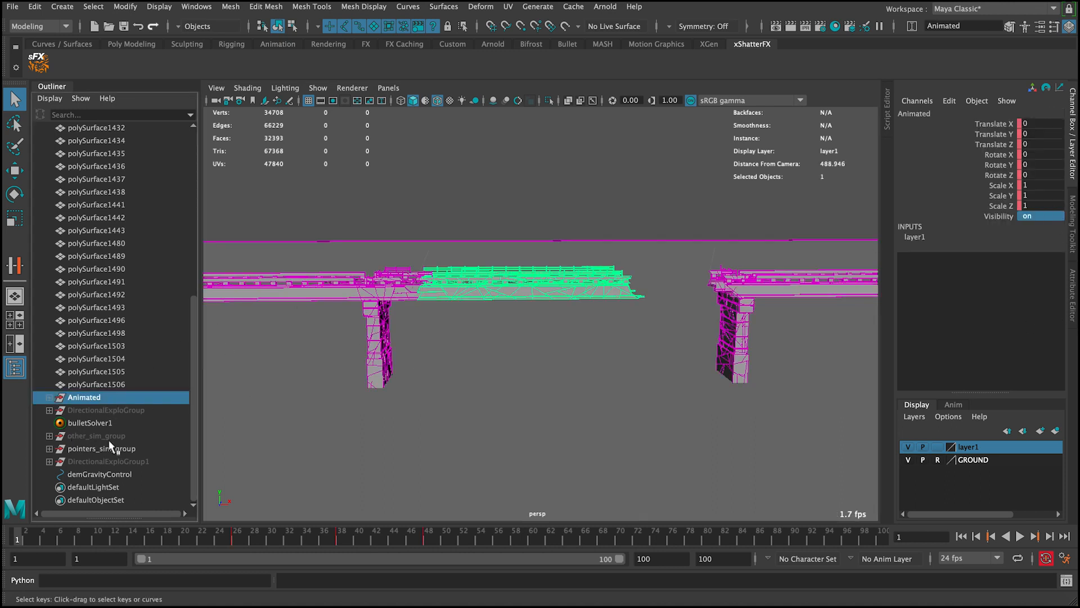
pyautogui.click(120, 456)
pyautogui.keyDown('ctrl'); pyautogui.click(132, 411); pyautogui.keyUp('ctrl')
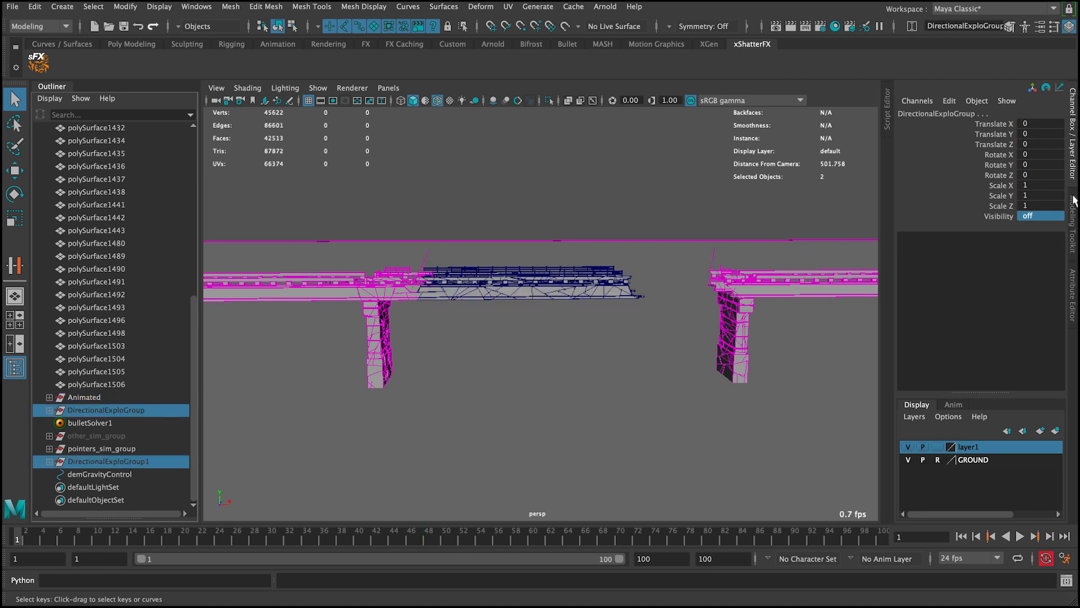
pyautogui.write('on')
pyautogui.press('Return')
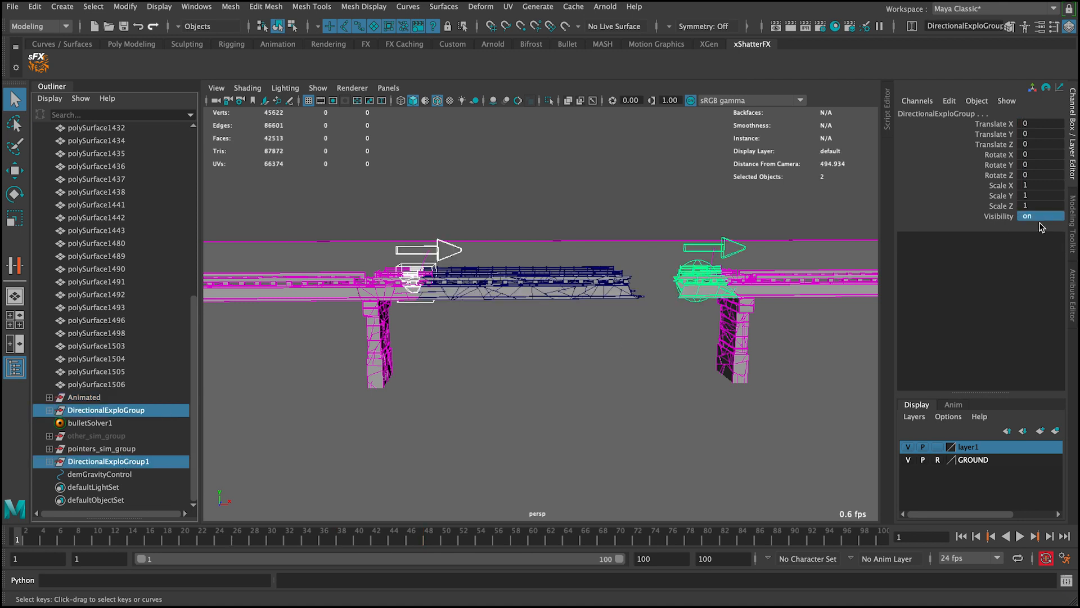
# Expand the Animated group and turn visibility on for the DemolitionGroup nested at its end
pyautogui.click(251, 362)
pyautogui.click(49, 397)
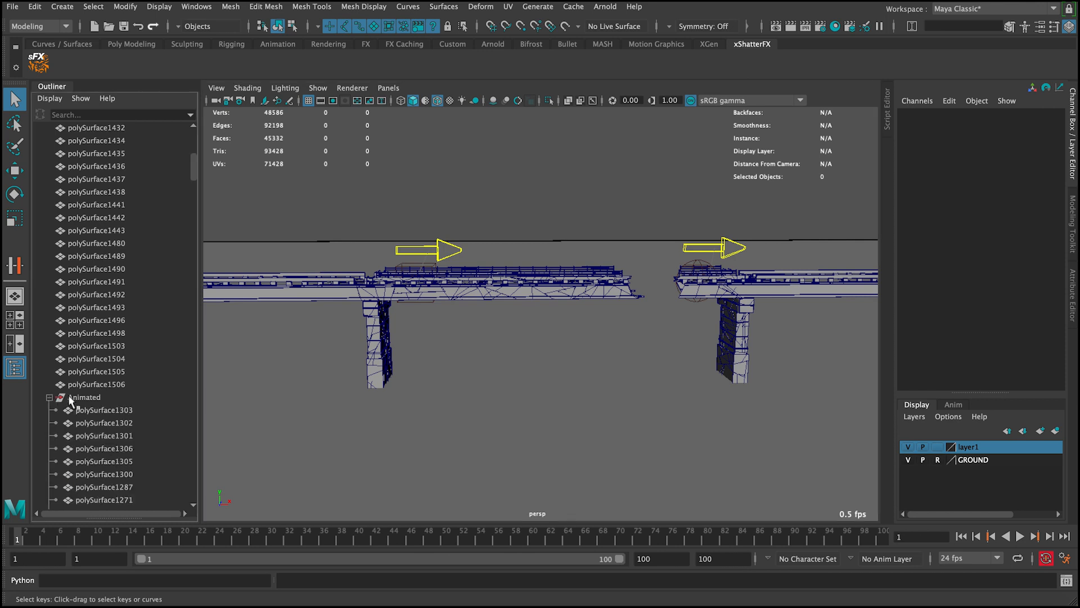
pyautogui.moveTo(194, 169); pyautogui.dragTo(193, 563)
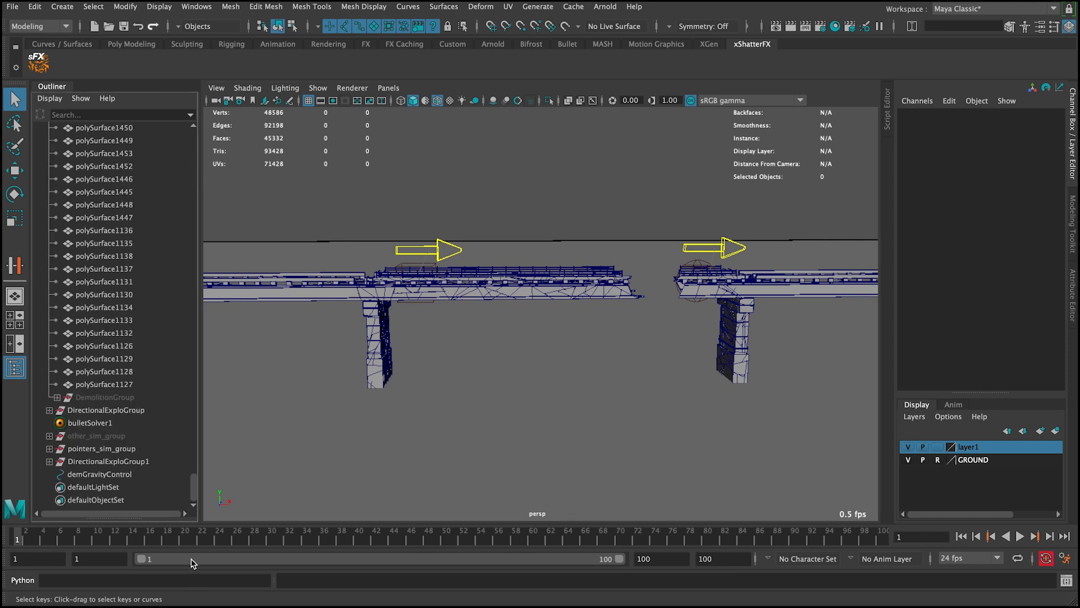
pyautogui.click(140, 395)
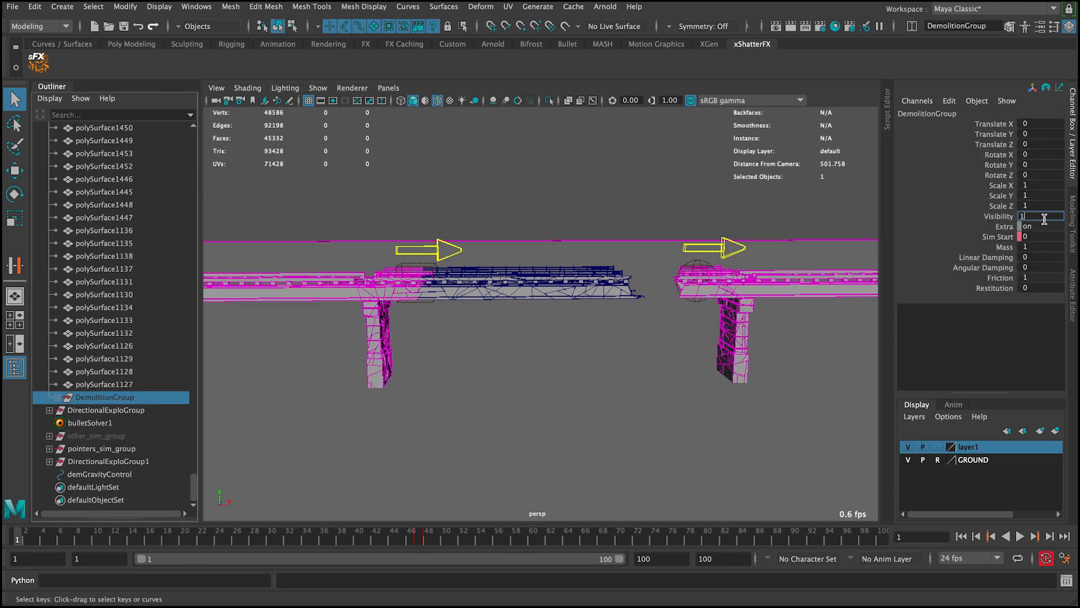
pyautogui.click(488, 191)
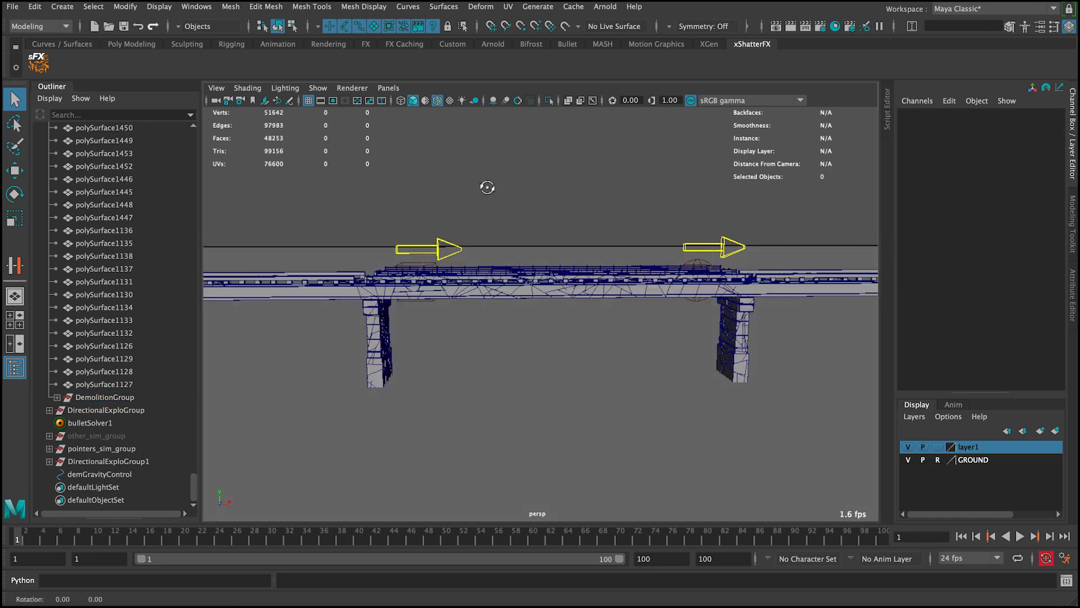
pyautogui.click(476, 294)
pyautogui.click(604, 198)
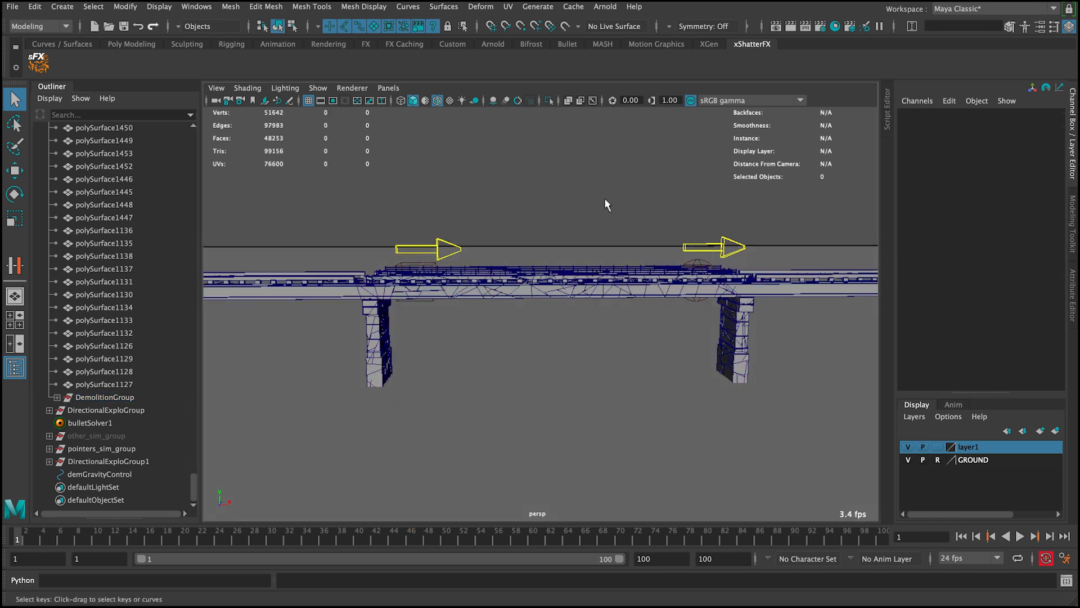
# Play the bridge collapse simulation with a side view of the complete bridge, and rewind to frame 1
pyautogui.keyDown('alt'); pyautogui.moveTo(604, 198); pyautogui.dragTo(599, 194); pyautogui.keyUp('alt')
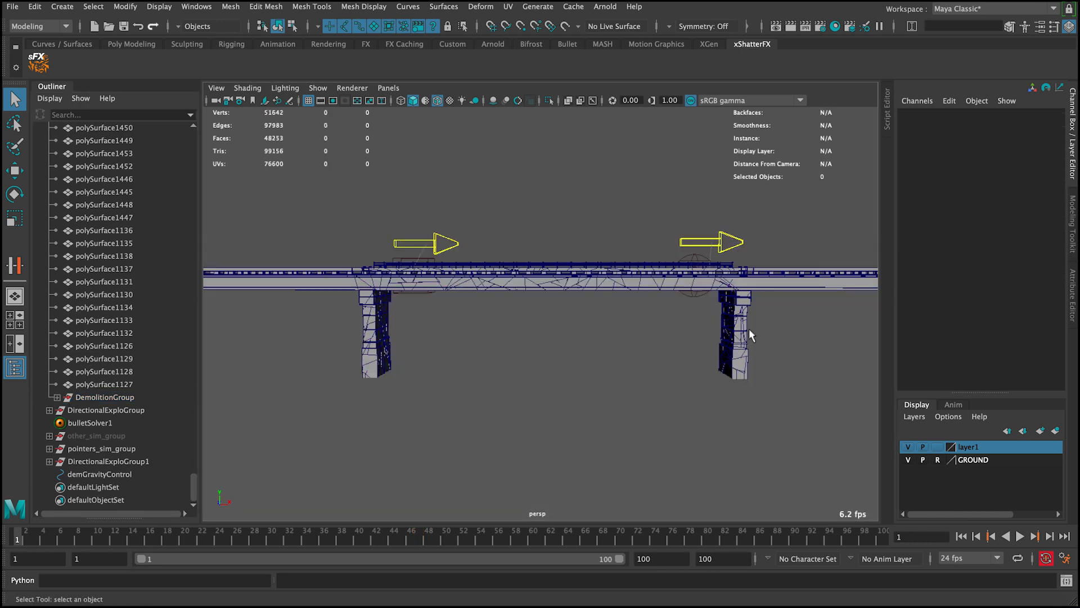
pyautogui.click(1020, 536)
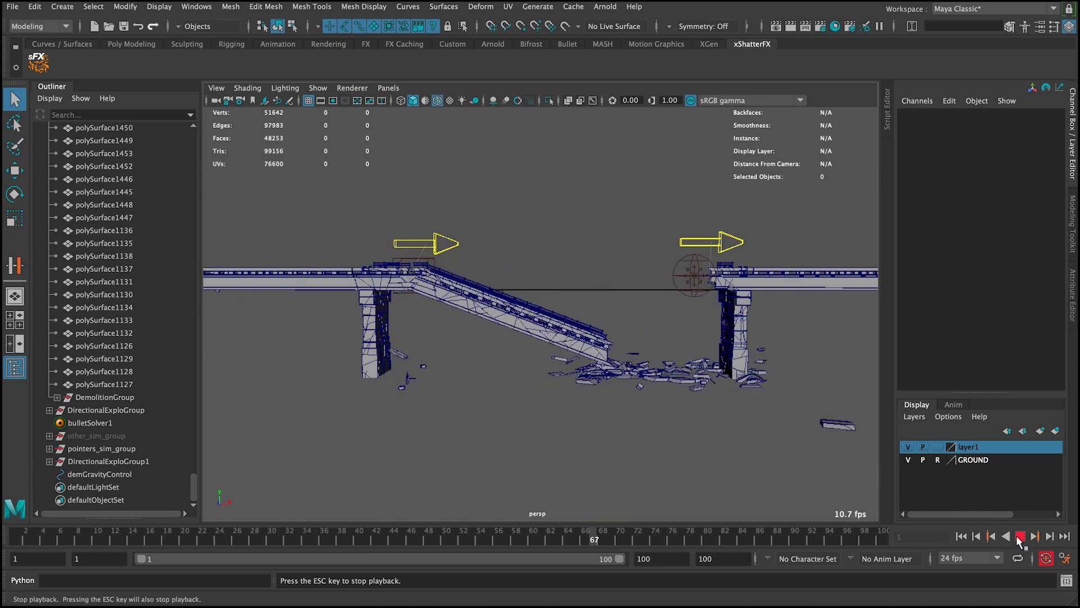
pyautogui.click(1020, 537)
pyautogui.click(962, 536)
# Set the Internal Fixed Frame Rate of bulletSolver1 to 120Hz
pyautogui.click(92, 425)
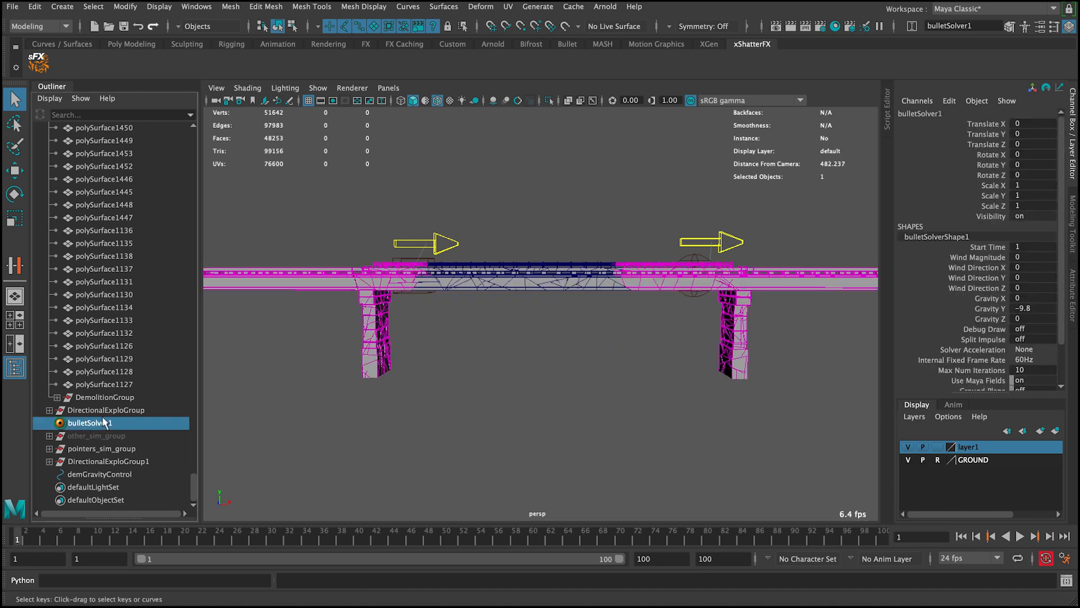
pyautogui.hotkey('ctrl', 'a')
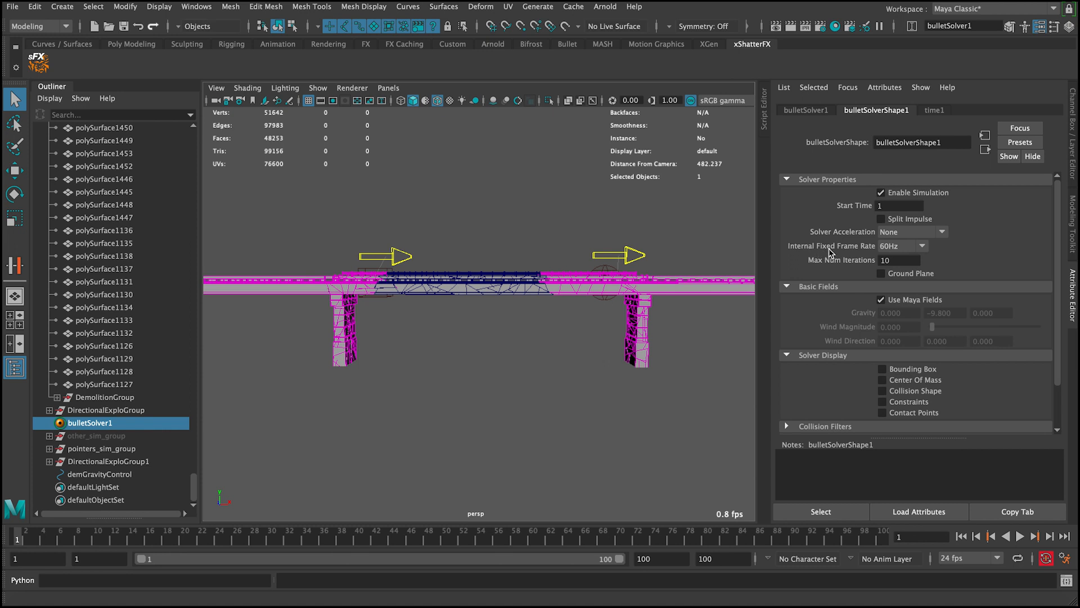
pyautogui.click(906, 247)
pyautogui.hotkey('ctrl', 'a')
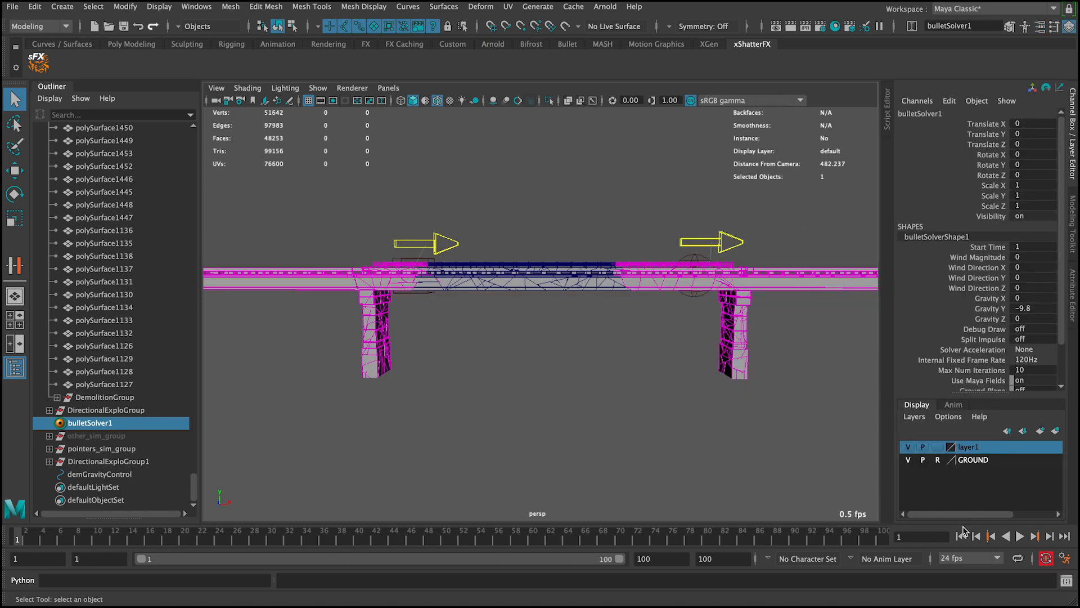
# Replay the collapse twice with the changed solver rate, stopping early on the second run, and rewind to the first frame
pyautogui.click(1020, 536)
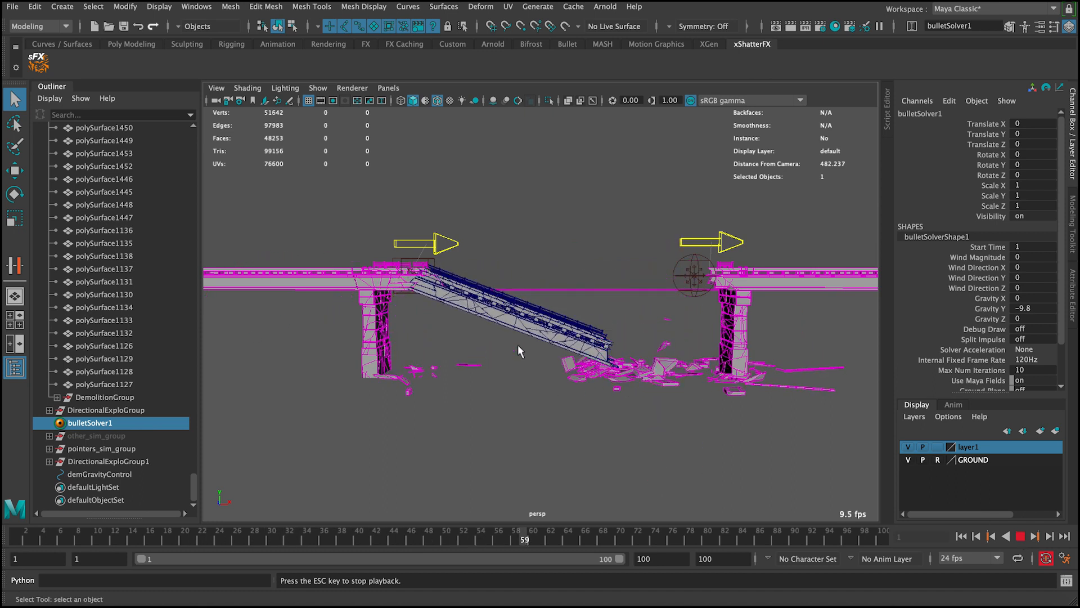
pyautogui.click(1020, 536)
pyautogui.click(961, 536)
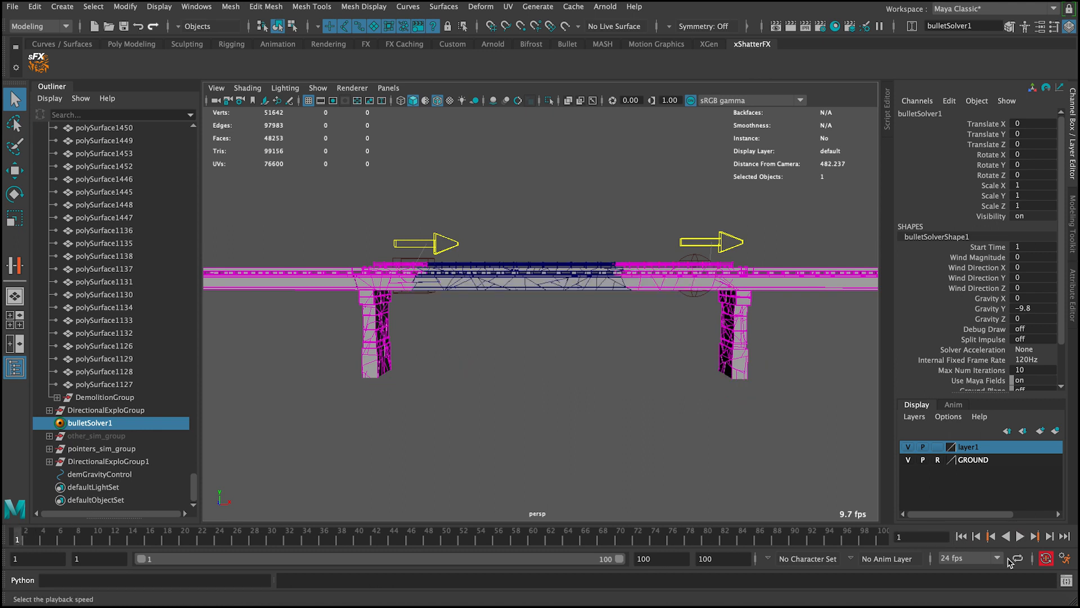
pyautogui.click(1020, 536)
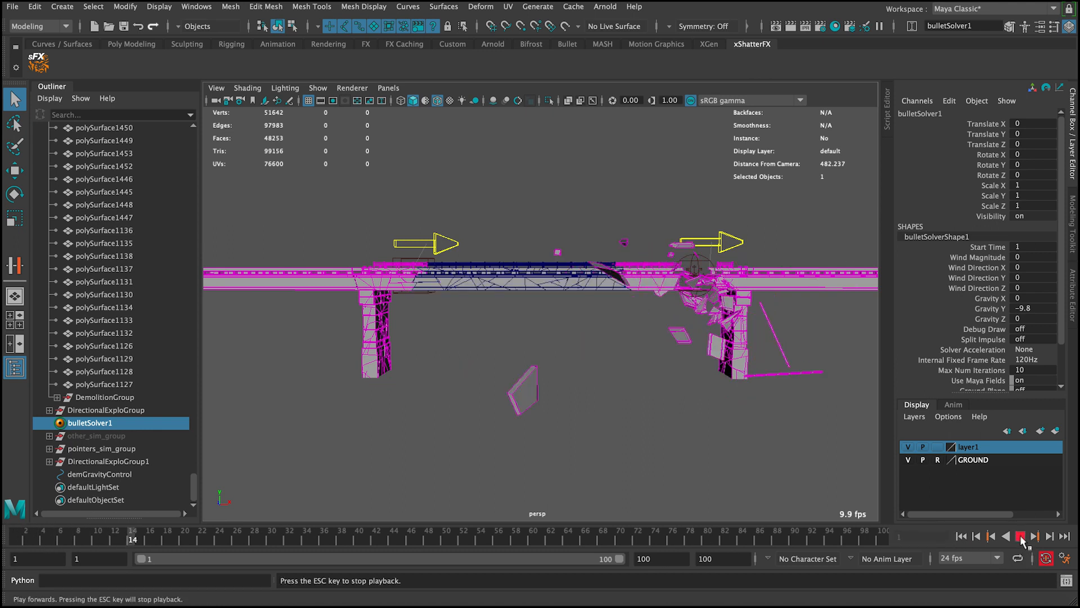
pyautogui.click(1020, 536)
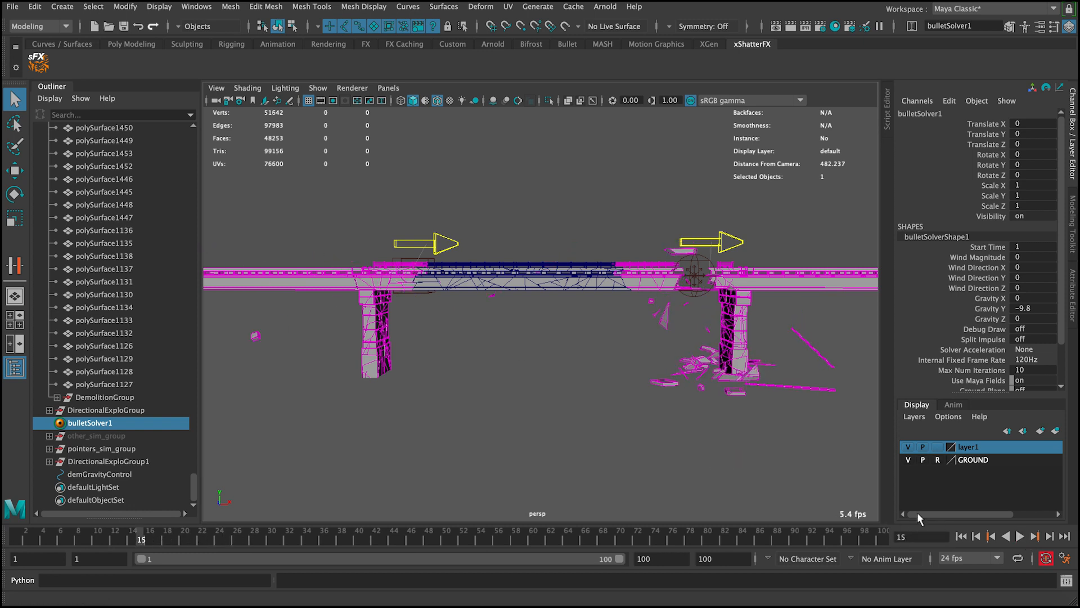
pyautogui.click(961, 536)
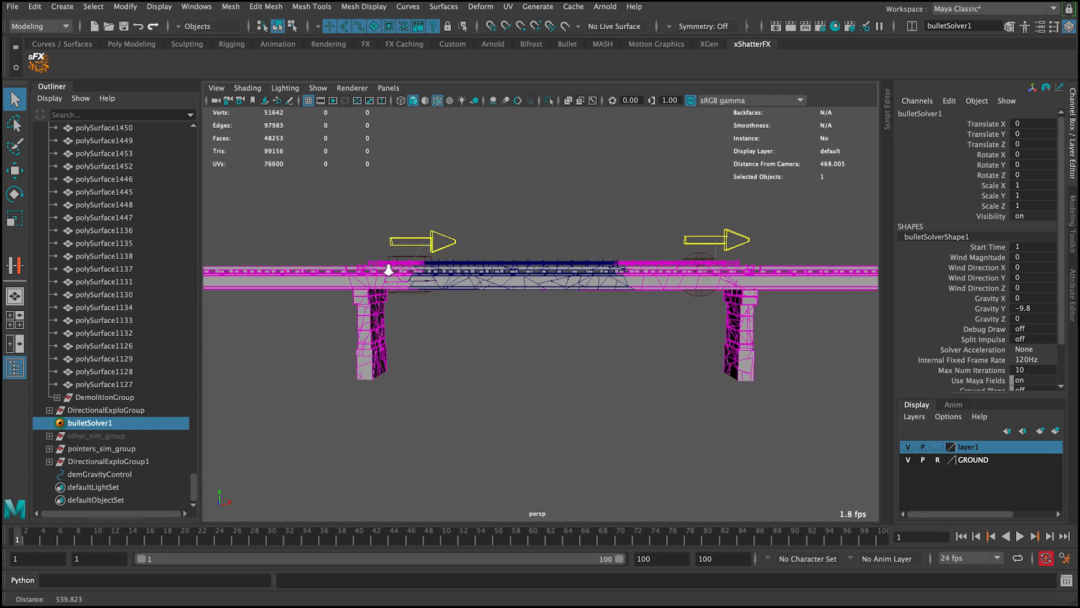
# At frame 22, select the three thin fragments floating beneath the deck and remove their simulation with xShatter FX
pyautogui.keyDown('alt'); pyautogui.moveTo(388, 270); pyautogui.dragTo(451, 277, button='right'); pyautogui.keyUp('alt')
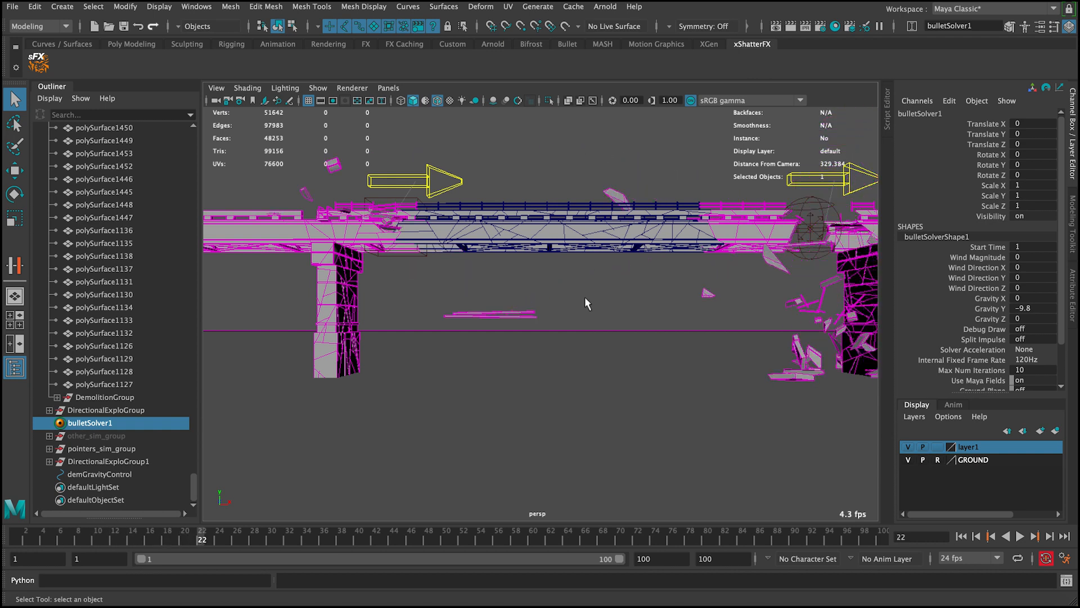
pyautogui.click(495, 318)
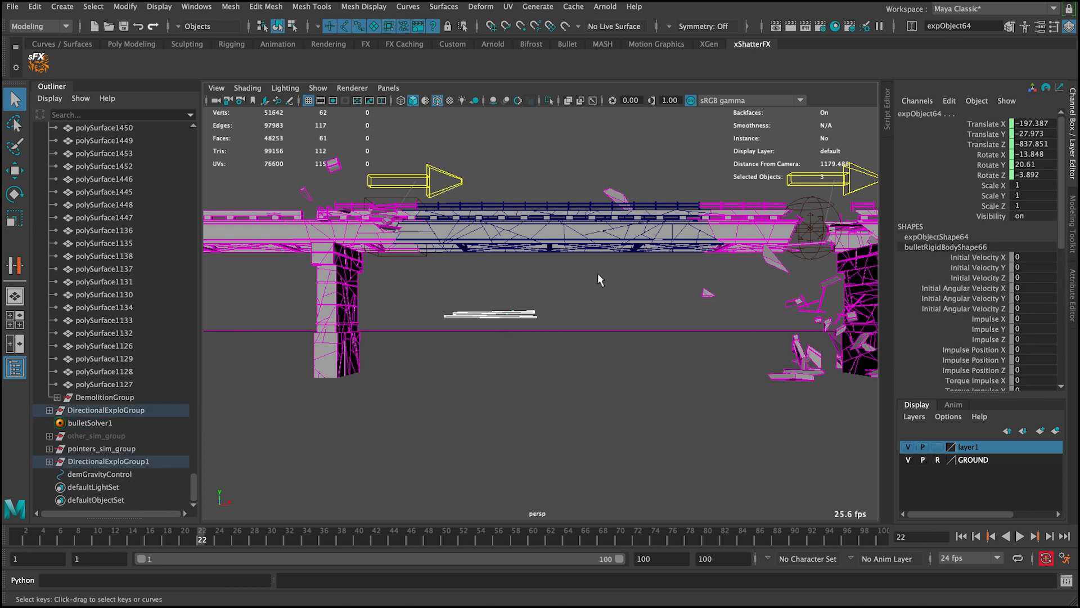
pyautogui.click(1008, 606)
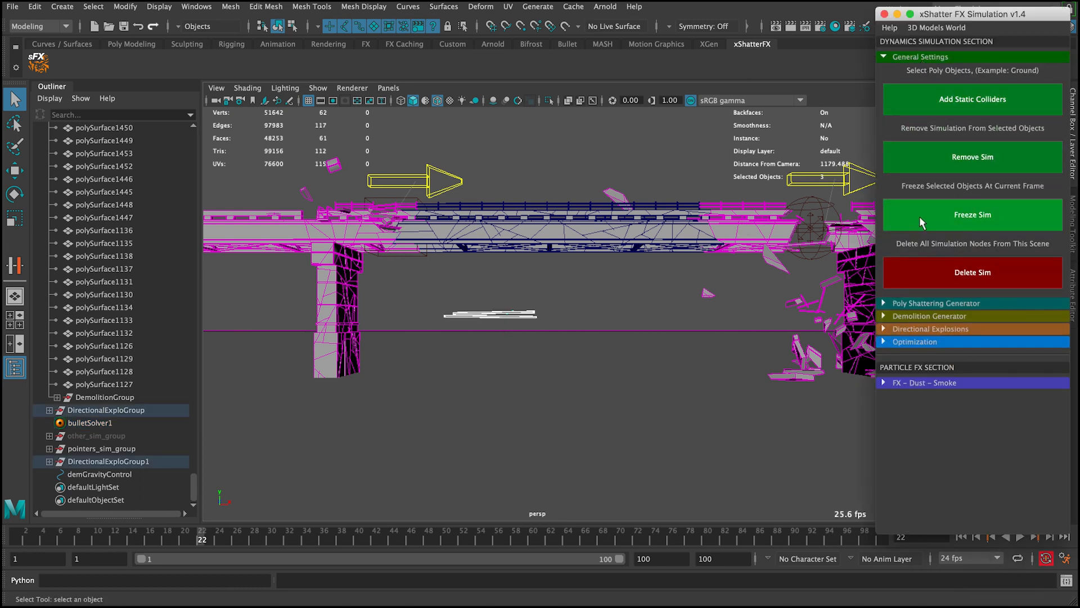
pyautogui.click(998, 150)
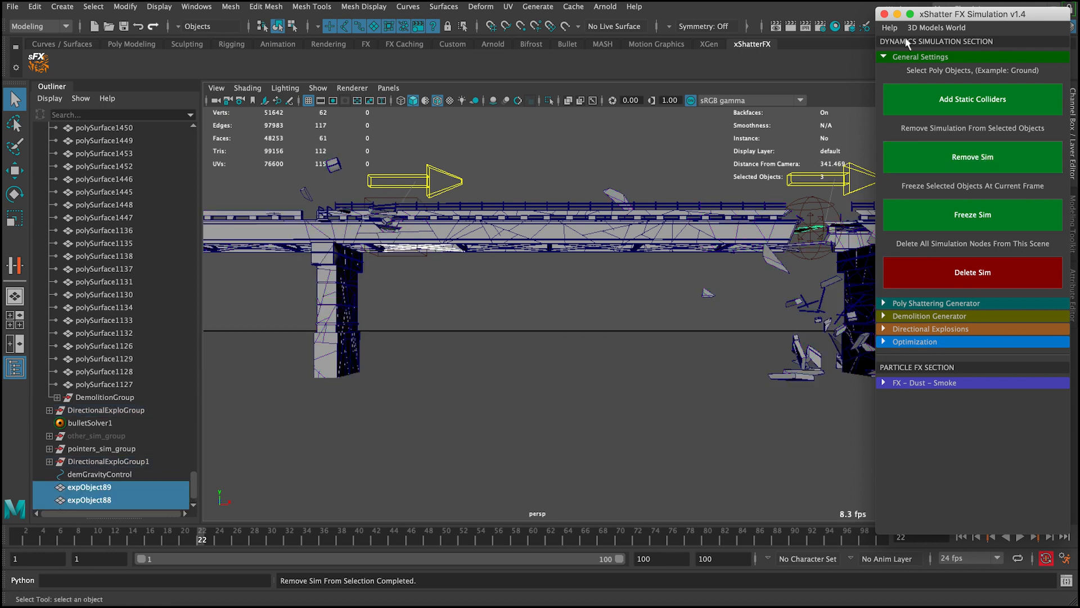
pyautogui.click(898, 14)
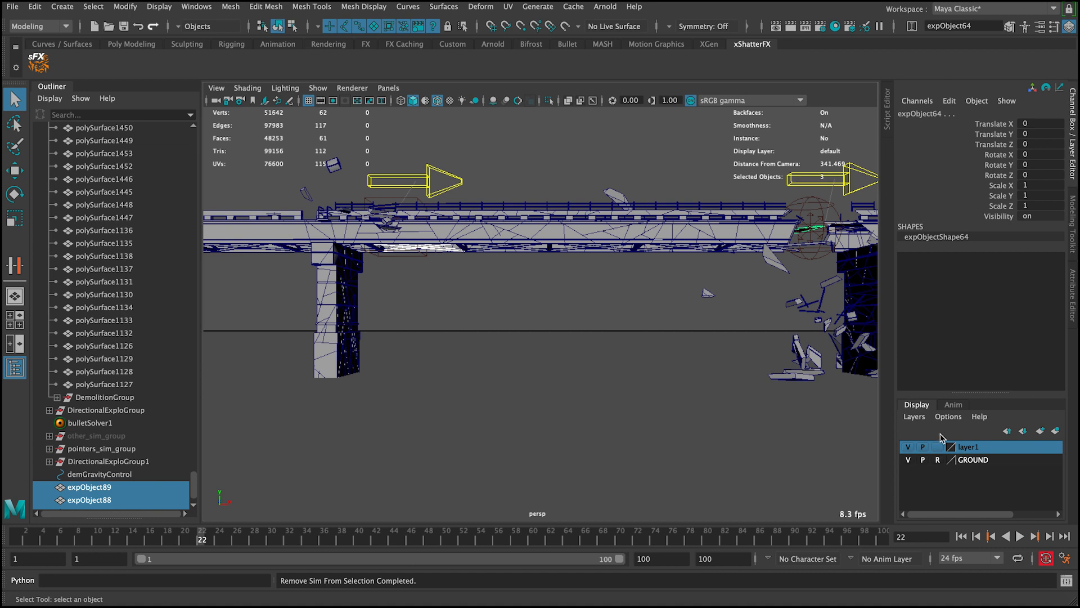
# Play the collapse without simulation on the three fragments, view it from another angle, and rewind to frame 1
pyautogui.click(1021, 537)
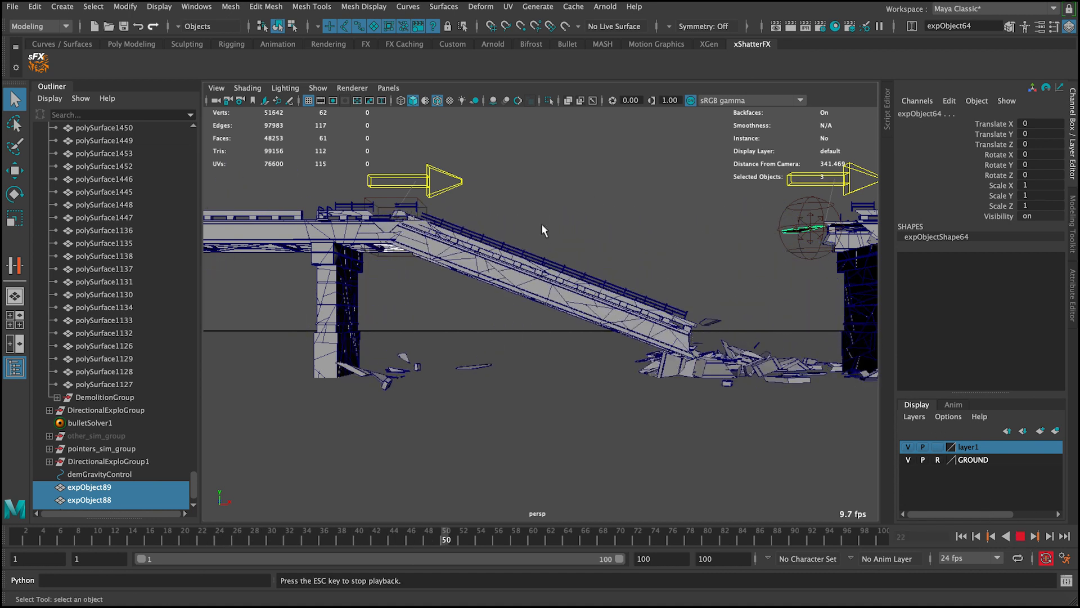
pyautogui.keyDown('alt'); pyautogui.moveTo(543, 230); pyautogui.dragTo(484, 205); pyautogui.keyUp('alt')
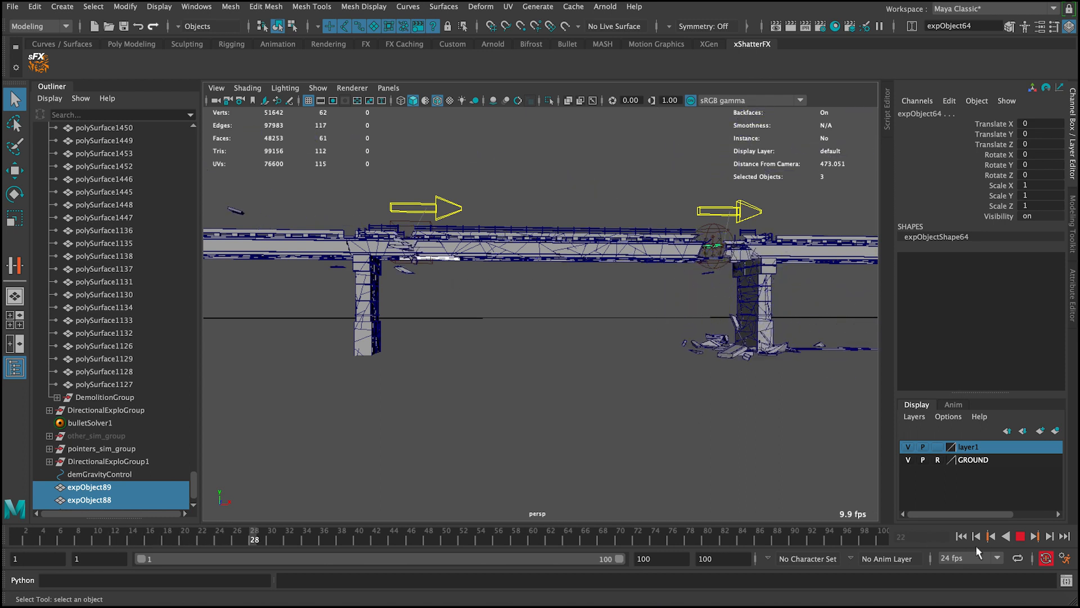
pyautogui.click(1020, 536)
pyautogui.click(961, 537)
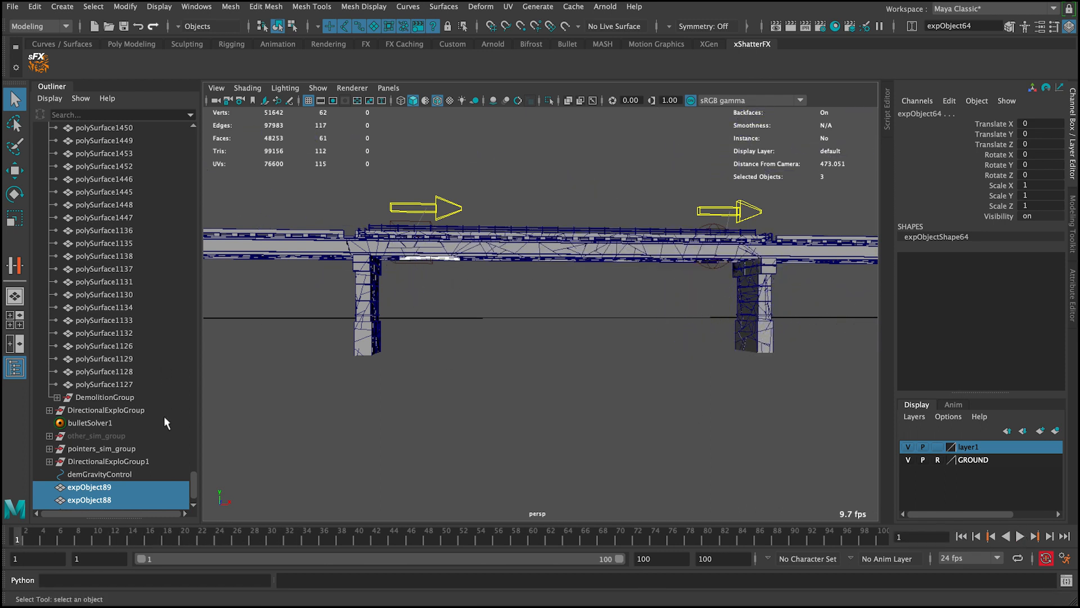
# Convert expObject89, expObject88 and expObject64 to demolition dynamics with the xShatter FX Demolition Generator and generate the demolition
pyautogui.scroll(-1, 146, 471)
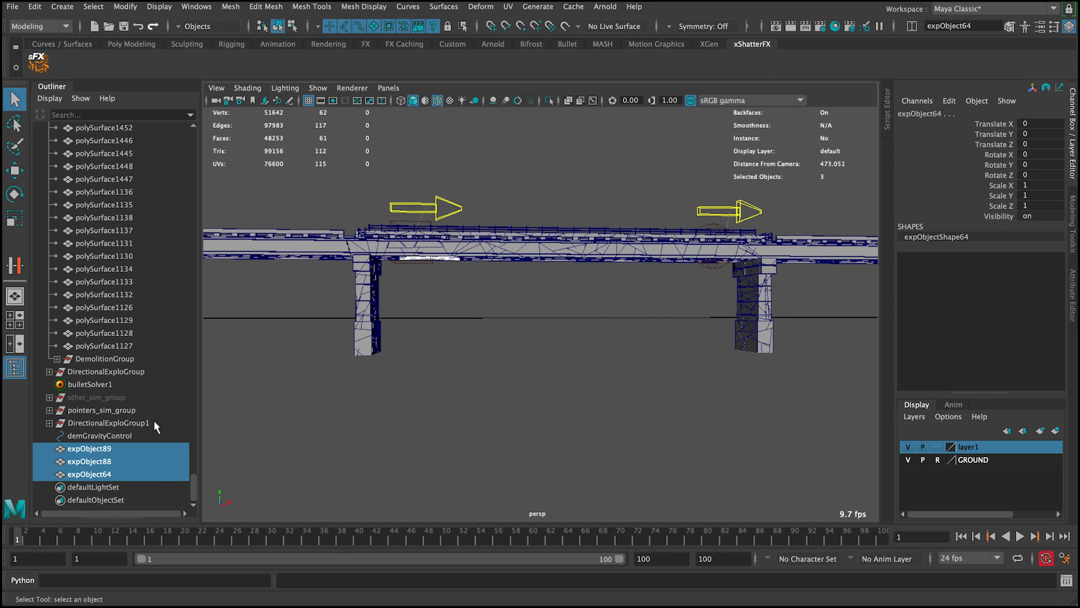
pyautogui.moveTo(135, 449); pyautogui.dragTo(122, 470)
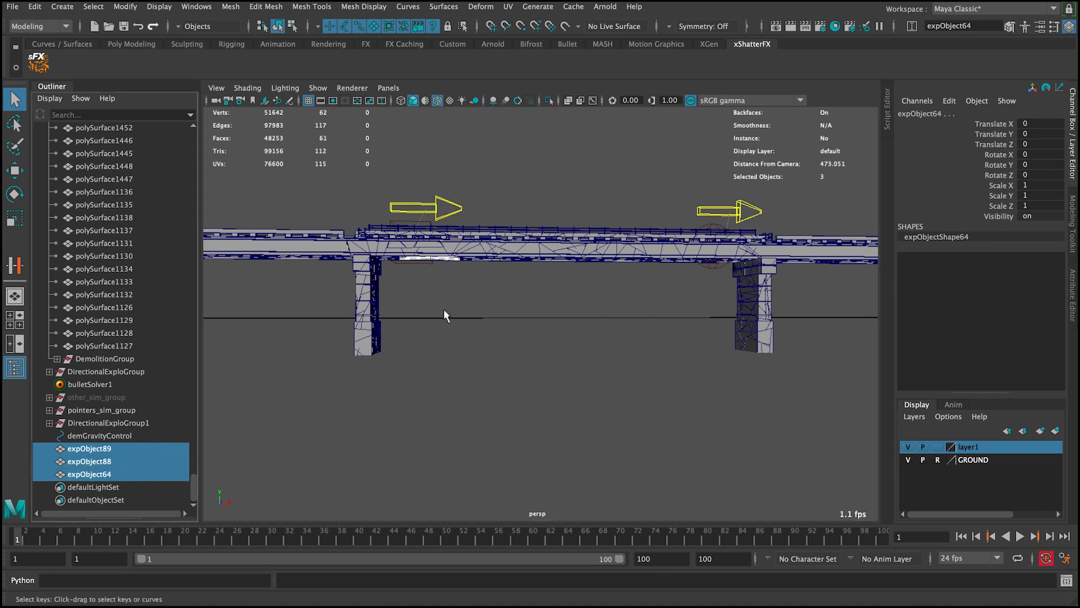
pyautogui.click(1011, 606)
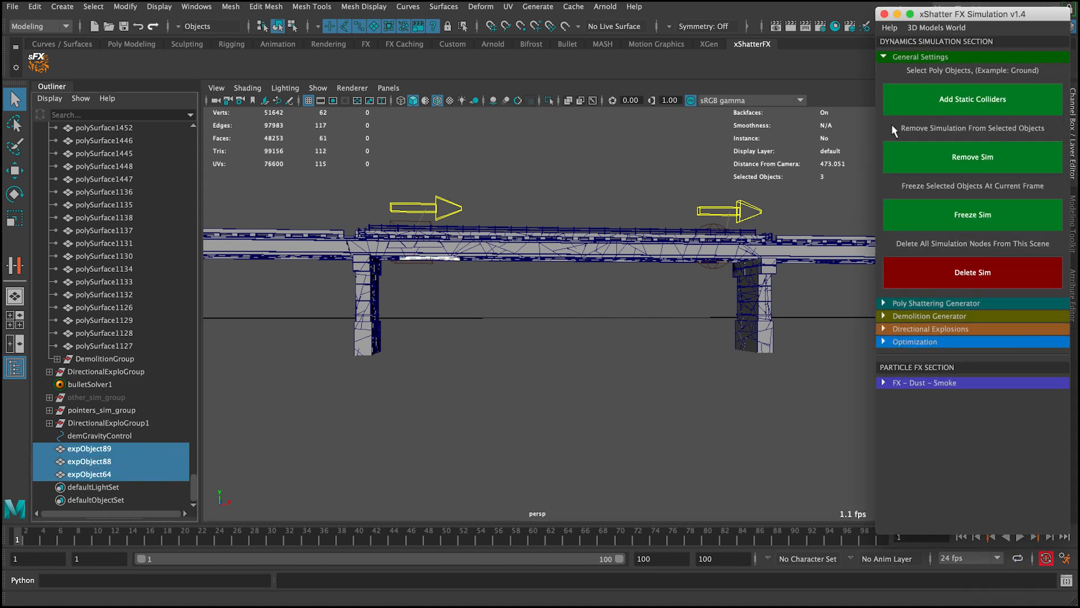
pyautogui.click(926, 59)
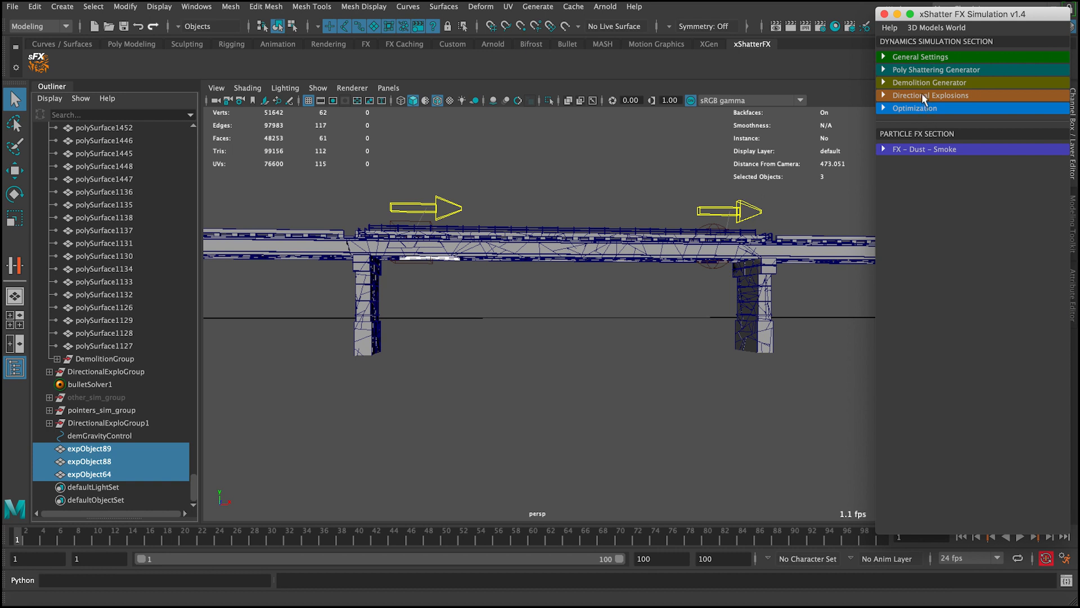
pyautogui.click(921, 84)
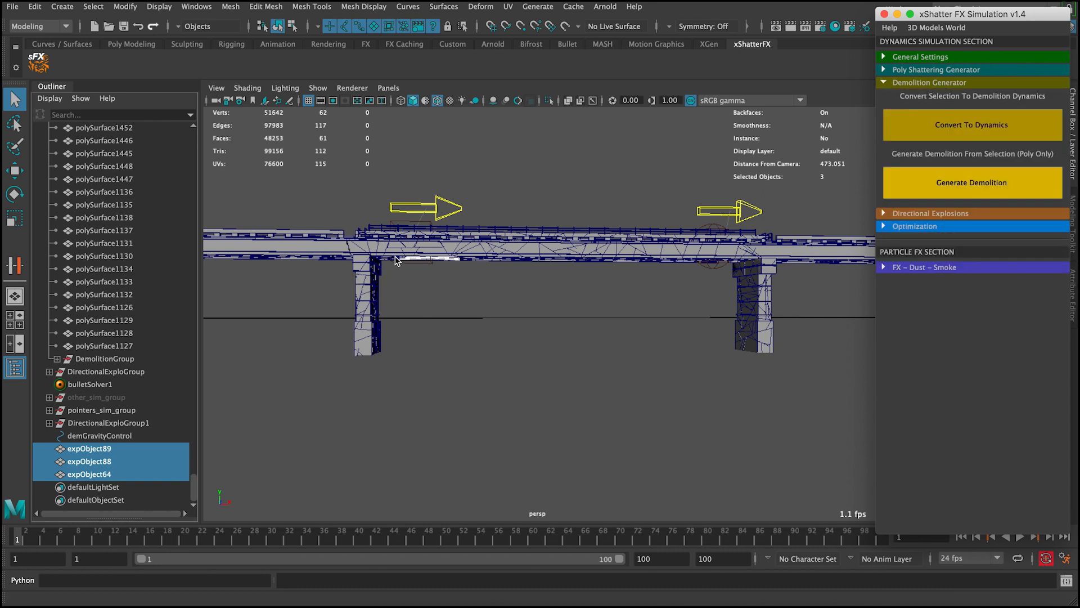
pyautogui.click(944, 123)
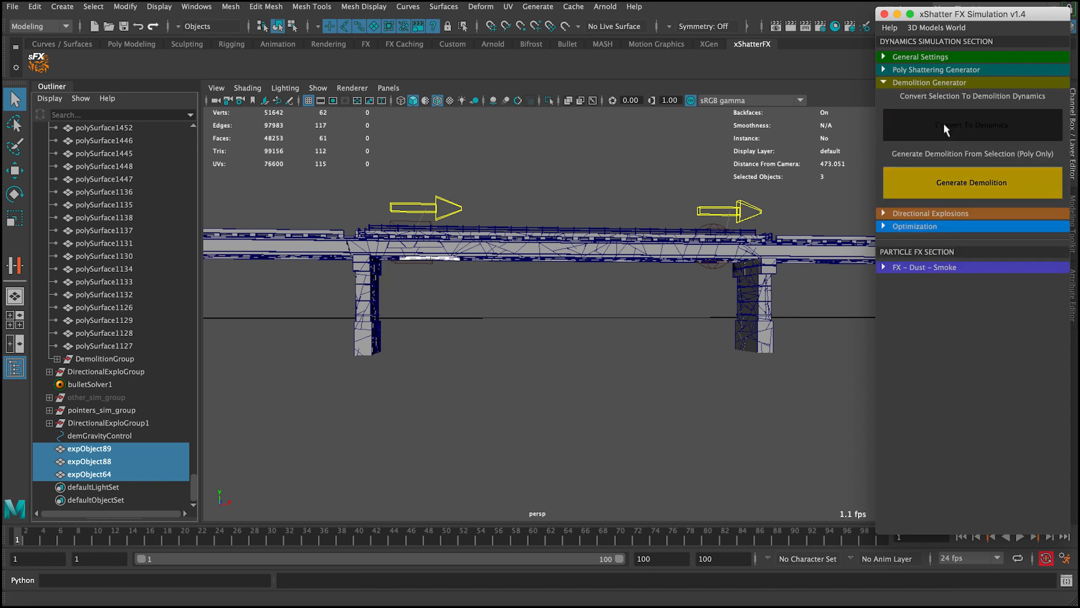
pyautogui.click(1001, 185)
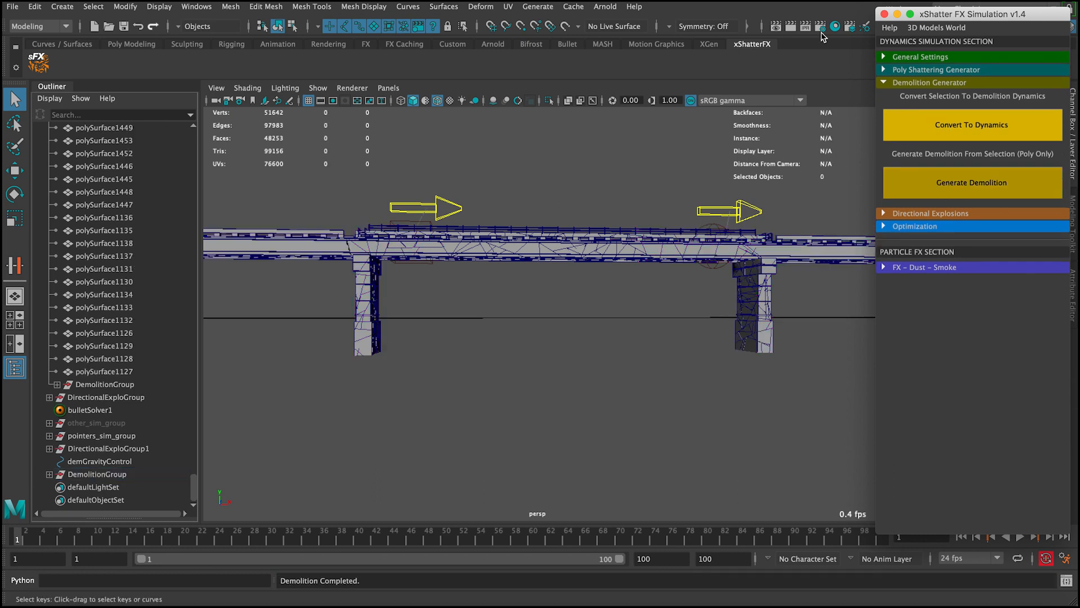
# Close the xShatter FX window and check the Sim Start timing of the first yellow explosion arrow at frame 21
pyautogui.click(899, 14)
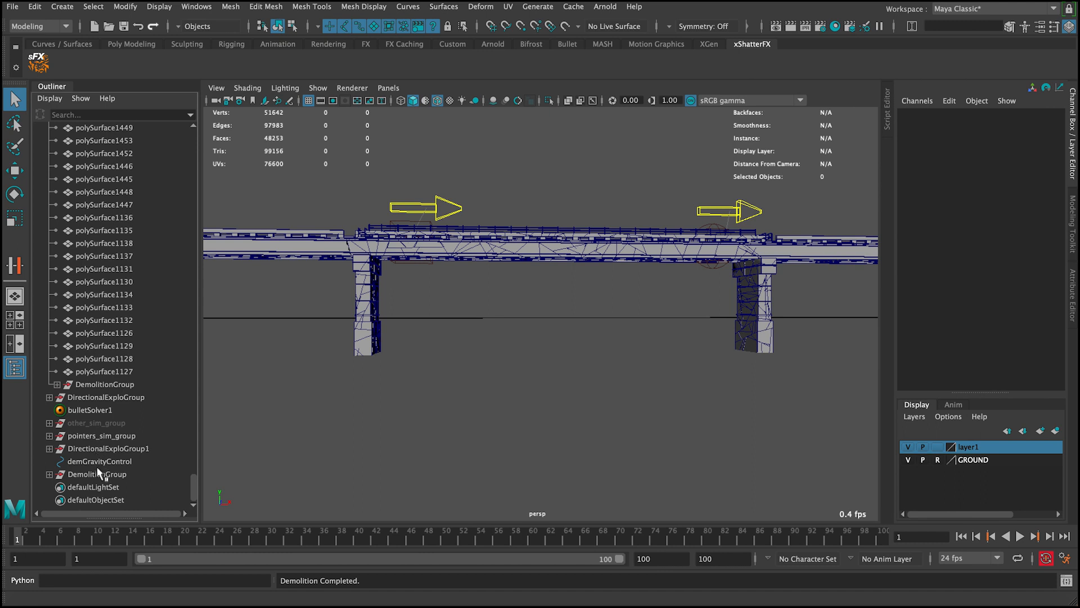
pyautogui.click(114, 449)
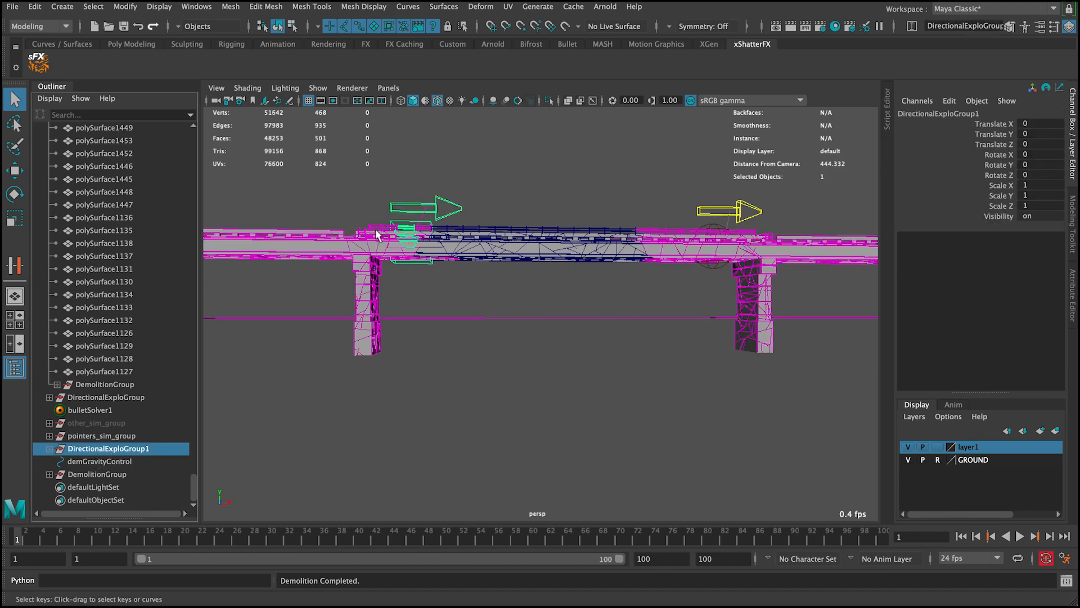
pyautogui.click(445, 206)
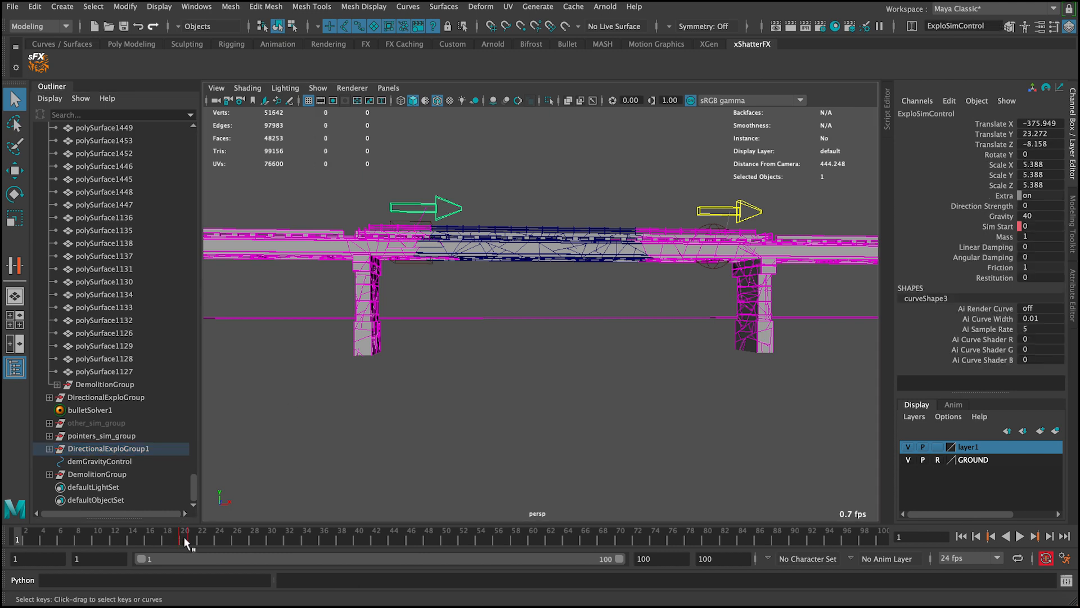
pyautogui.moveTo(183, 536); pyautogui.dragTo(189, 539)
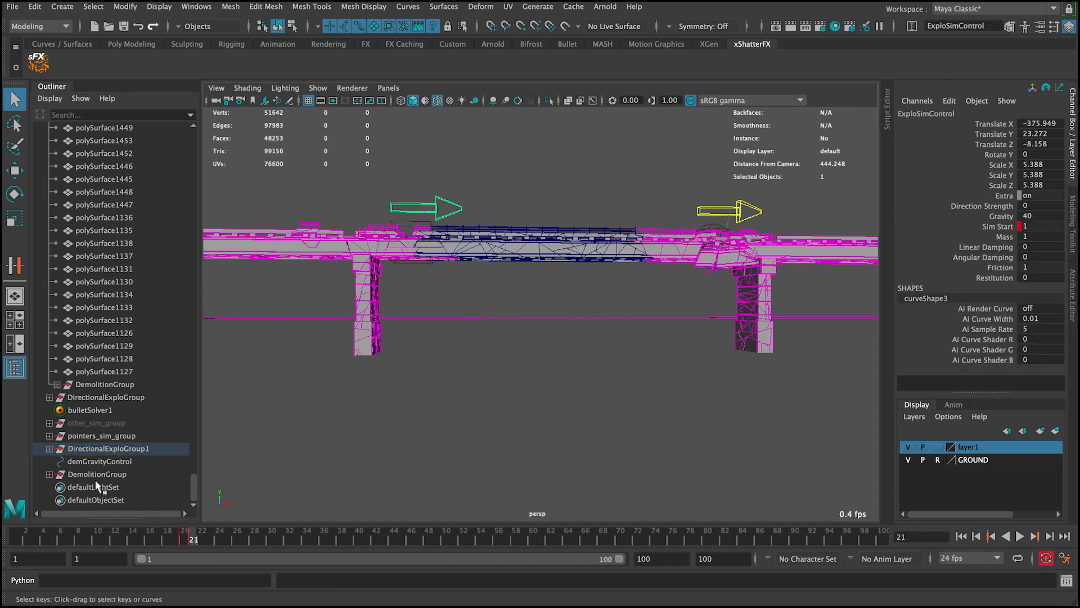
# Key Sim Start on the top-level DemolitionGroup at 0 on frame 20 and at 1 on frame 21
pyautogui.click(97, 475)
pyautogui.click(185, 537)
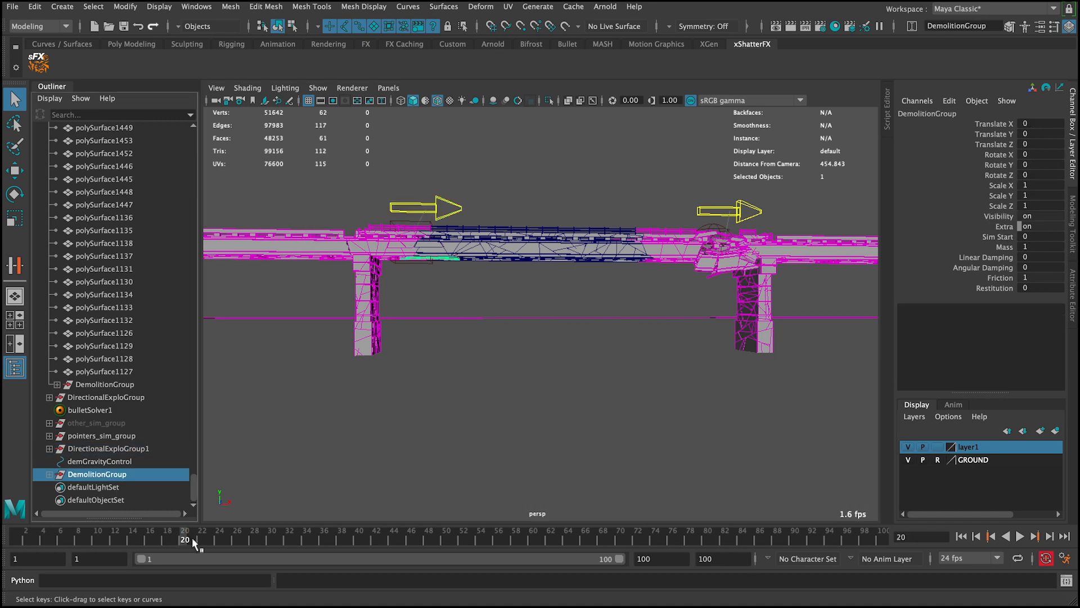
pyautogui.click(1013, 239)
pyautogui.rightClick(1007, 237)
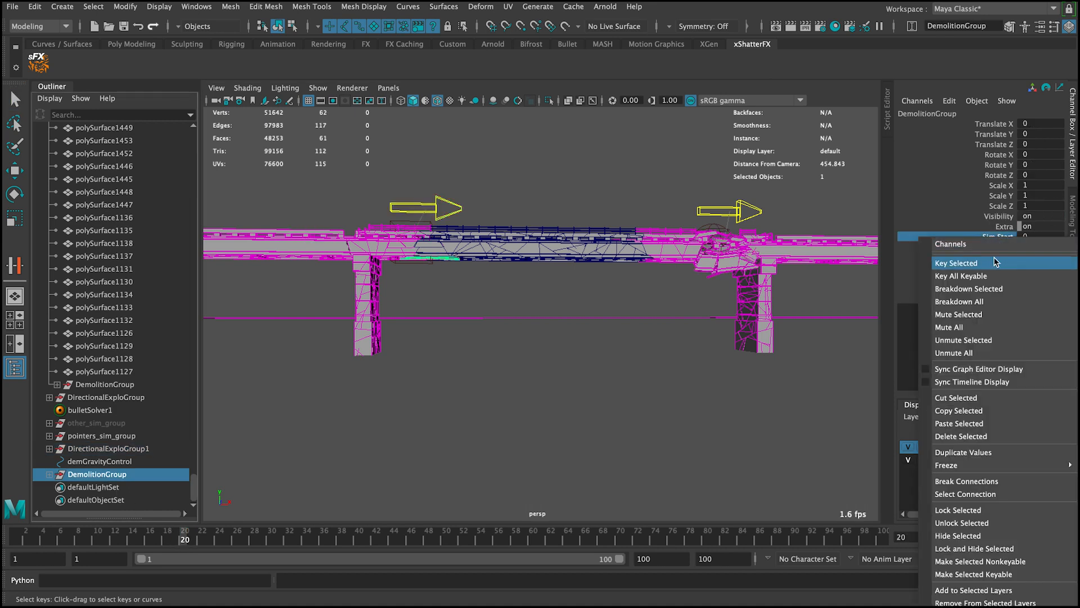
pyautogui.click(997, 264)
pyautogui.hotkey('alt', '.')
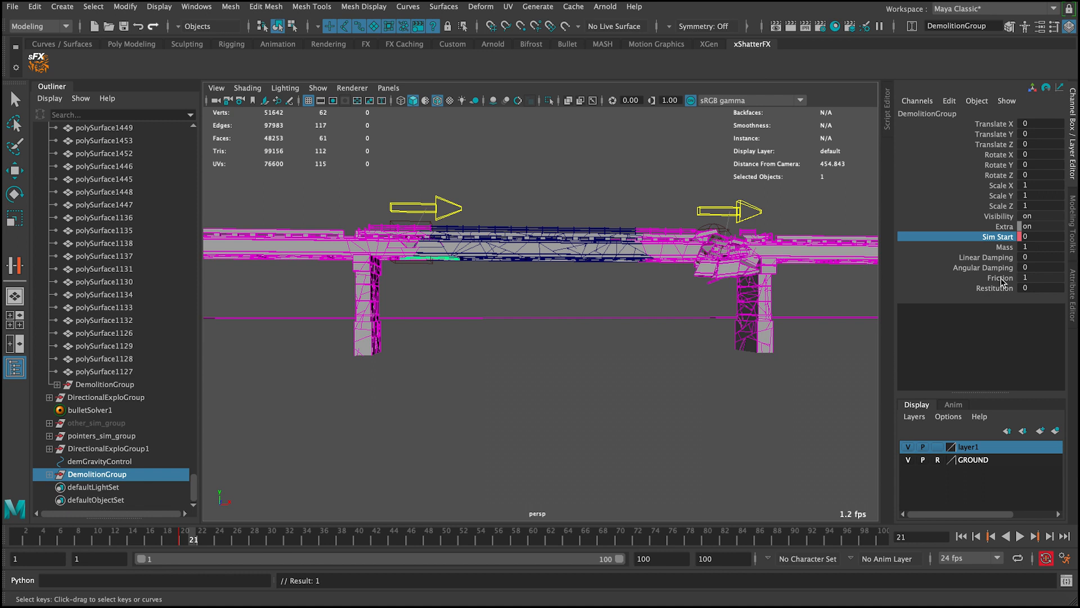
pyautogui.click(1044, 236)
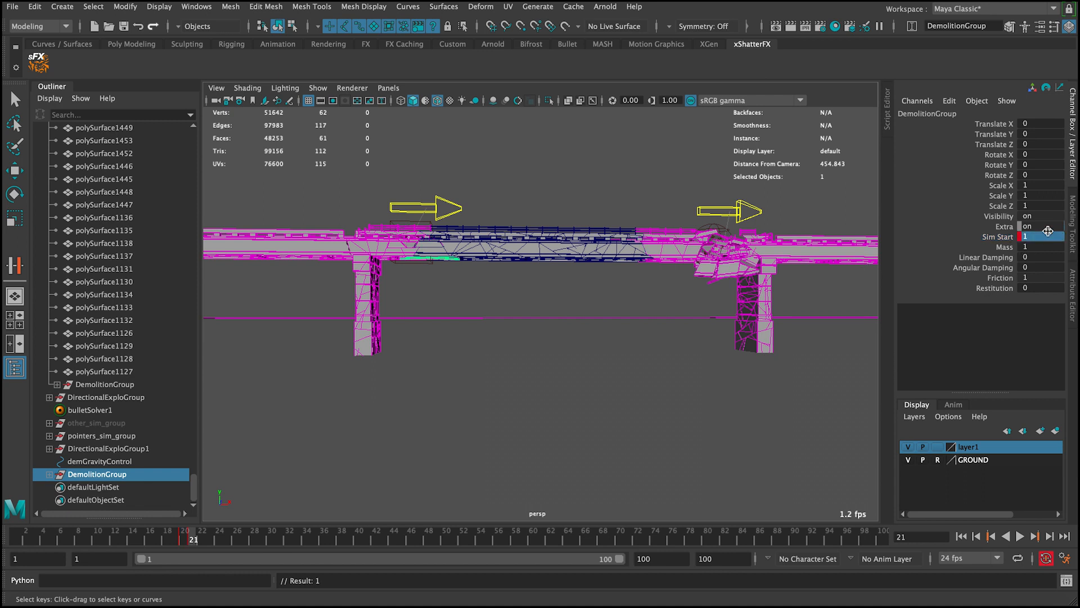
# Play the collapse from the first frame to frame 75 and examine the fallen deck from closer angles
pyautogui.click(961, 537)
pyautogui.click(1020, 537)
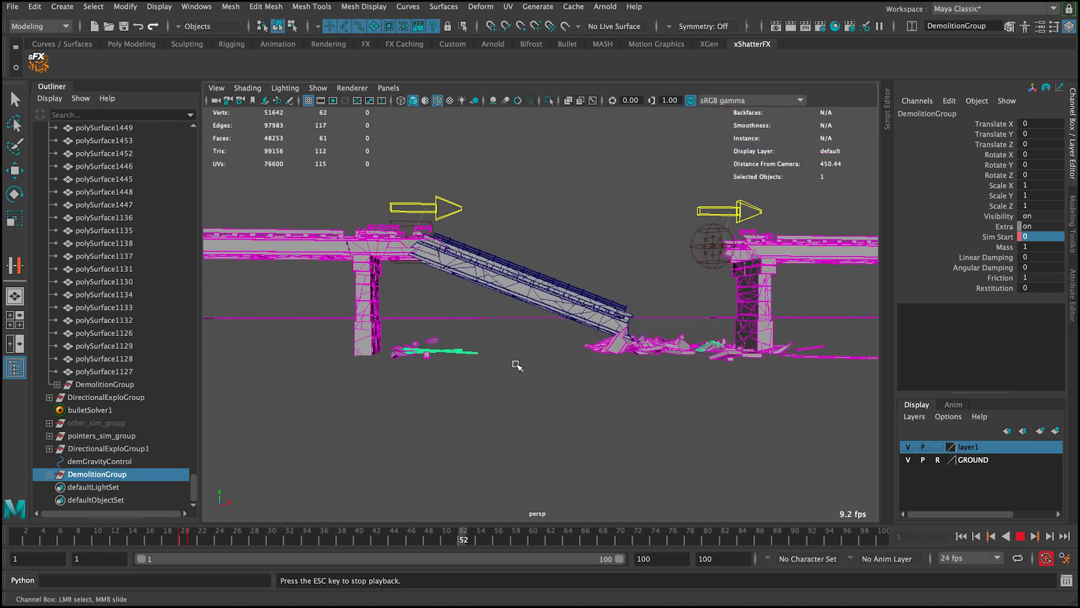
pyautogui.click(1021, 536)
pyautogui.keyDown('alt'); pyautogui.moveTo(483, 325); pyautogui.dragTo(434, 309); pyautogui.keyUp('alt')
pyautogui.keyDown('alt'); pyautogui.moveTo(434, 309); pyautogui.dragTo(554, 261, button='right'); pyautogui.keyUp('alt')
pyautogui.keyDown('alt'); pyautogui.moveTo(555, 262); pyautogui.dragTo(485, 225); pyautogui.keyUp('alt')
pyautogui.click(572, 186)
pyautogui.keyDown('alt'); pyautogui.moveTo(478, 247); pyautogui.dragTo(477, 263, button='middle'); pyautogui.keyUp('alt')
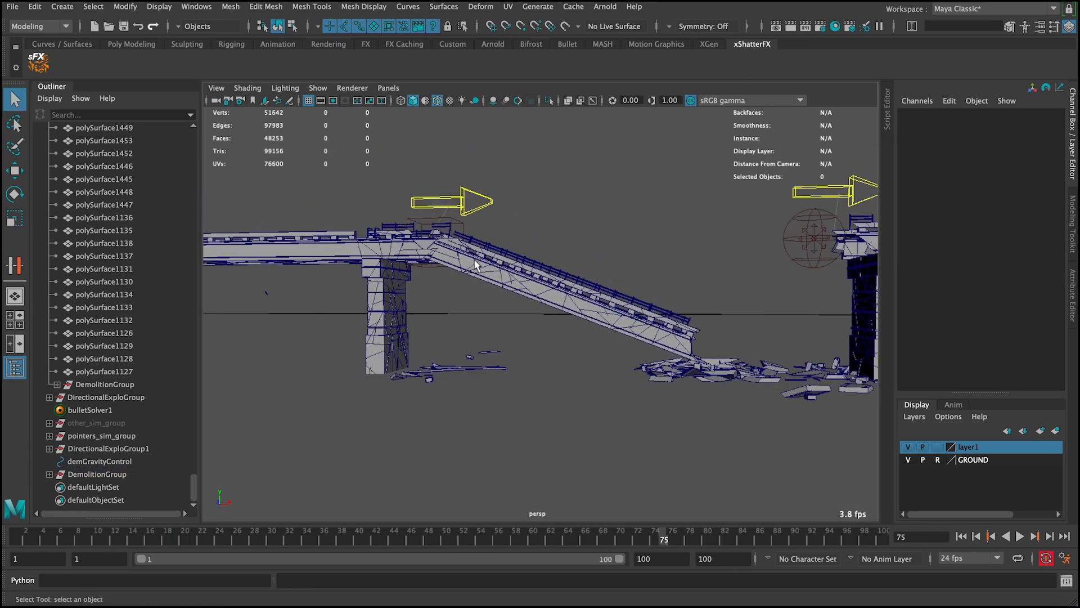
pyautogui.keyDown('alt'); pyautogui.moveTo(517, 279); pyautogui.dragTo(518, 298); pyautogui.keyUp('alt')
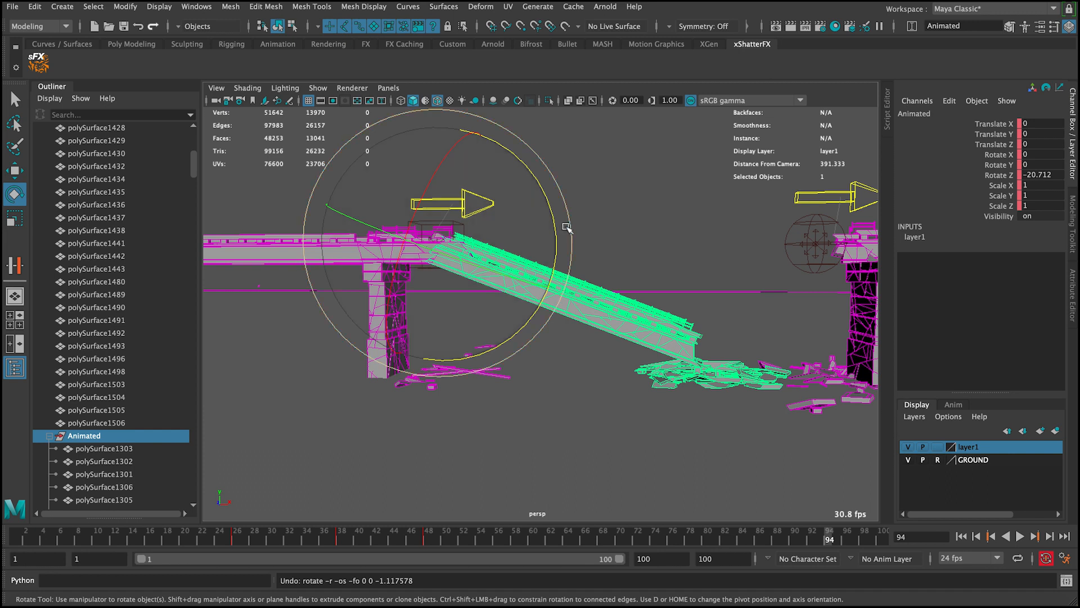
# Try tilting the Animated group farther down, to about -24.2 degrees in Z at frame 94
pyautogui.click(78, 436)
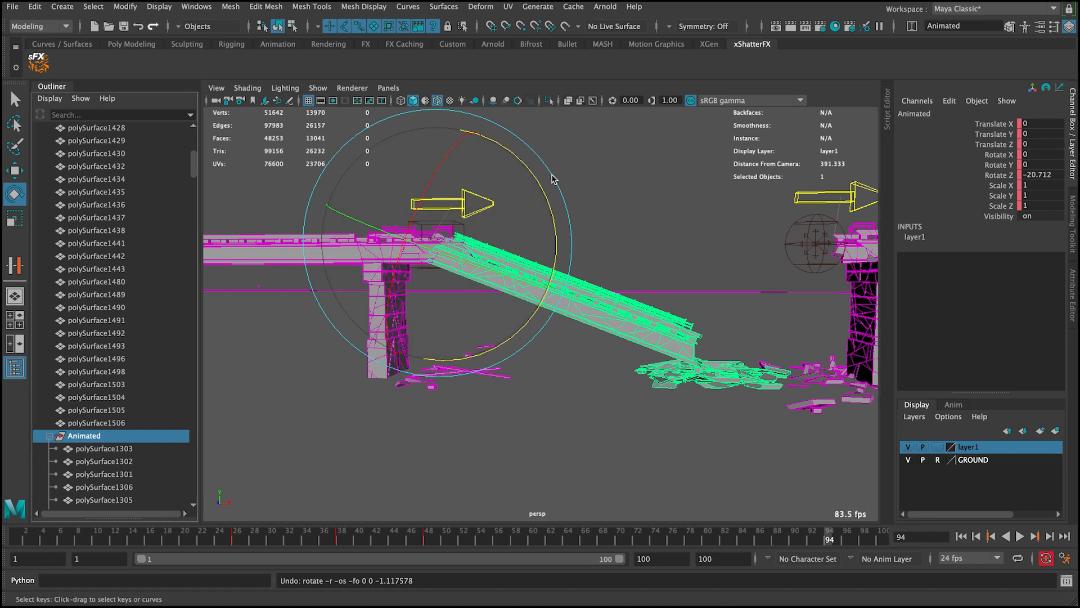
pyautogui.moveTo(538, 184); pyautogui.dragTo(542, 191)
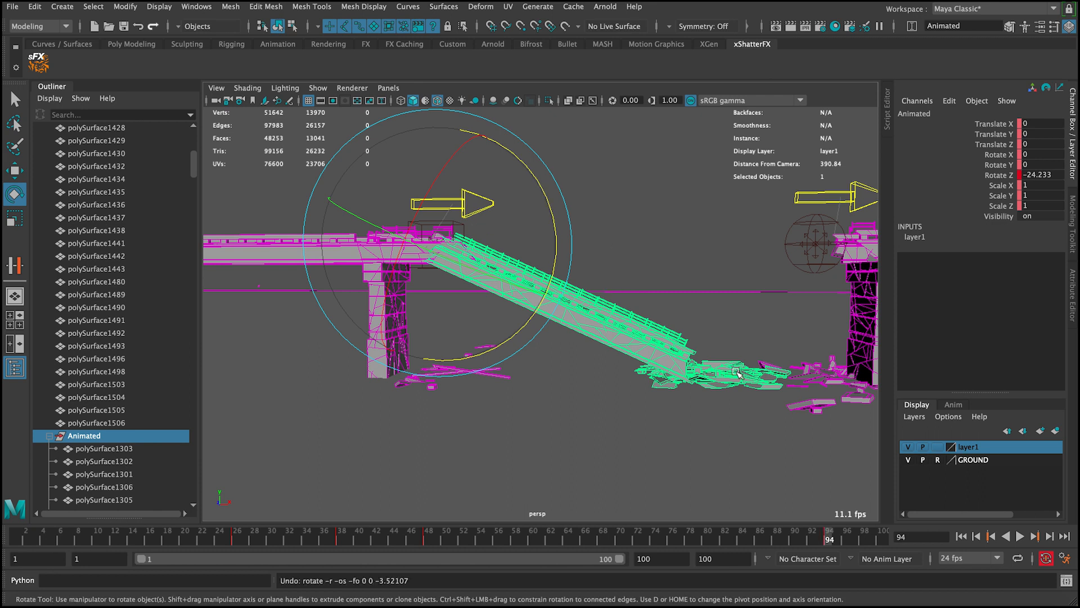
pyautogui.keyDown('alt'); pyautogui.moveTo(734, 372); pyautogui.dragTo(629, 288); pyautogui.keyUp('alt')
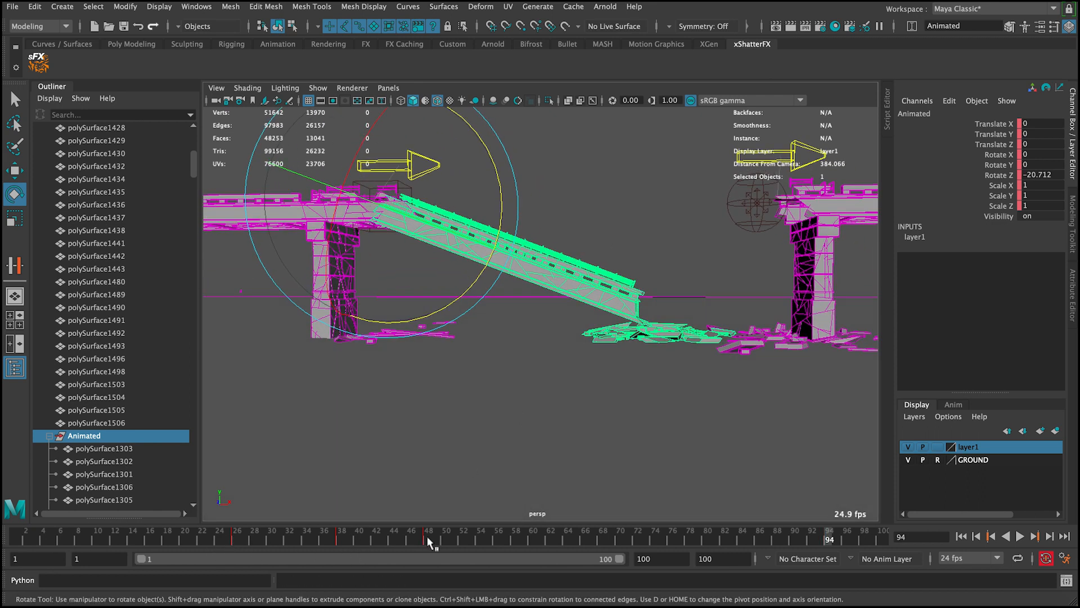
# At frame 58, rotate the Animated group to about -24.6 degrees in Z and key the rotation
pyautogui.moveTo(431, 541); pyautogui.dragTo(433, 538)
pyautogui.moveTo(450, 545); pyautogui.dragTo(518, 538)
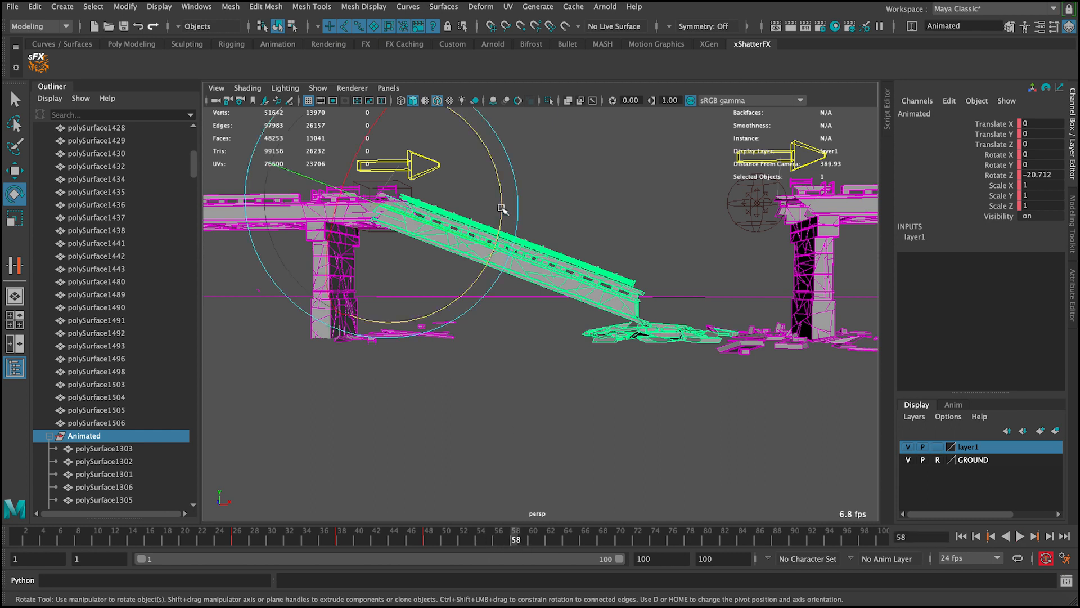
pyautogui.moveTo(502, 209); pyautogui.dragTo(502, 218)
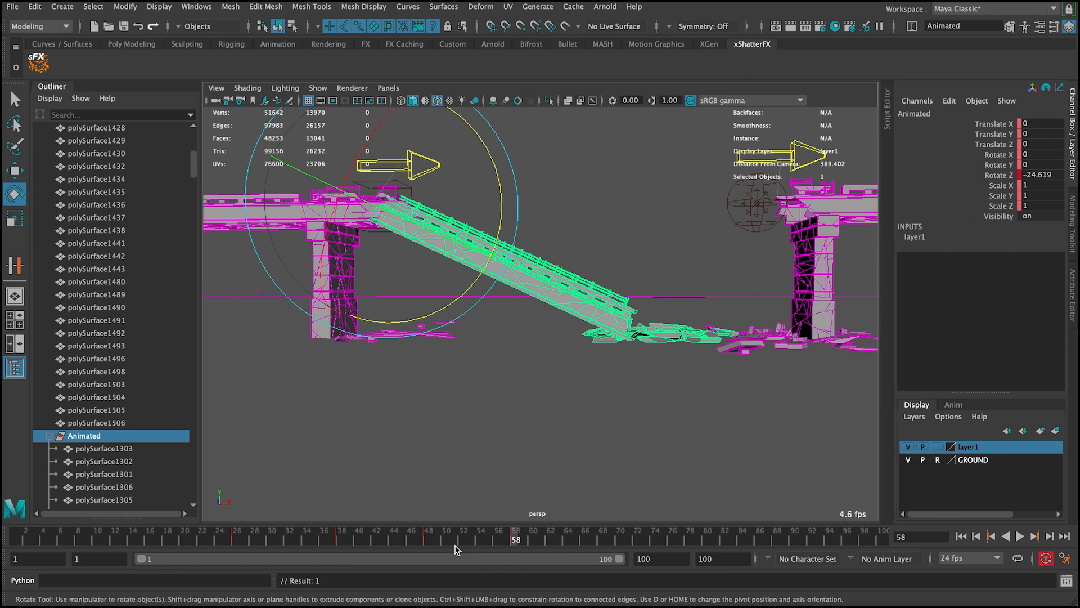
# Replay the collapse from the first frame to frame 93 with nothing selected and view the tilted deck
pyautogui.click(961, 537)
pyautogui.click(857, 359)
pyautogui.click(1020, 535)
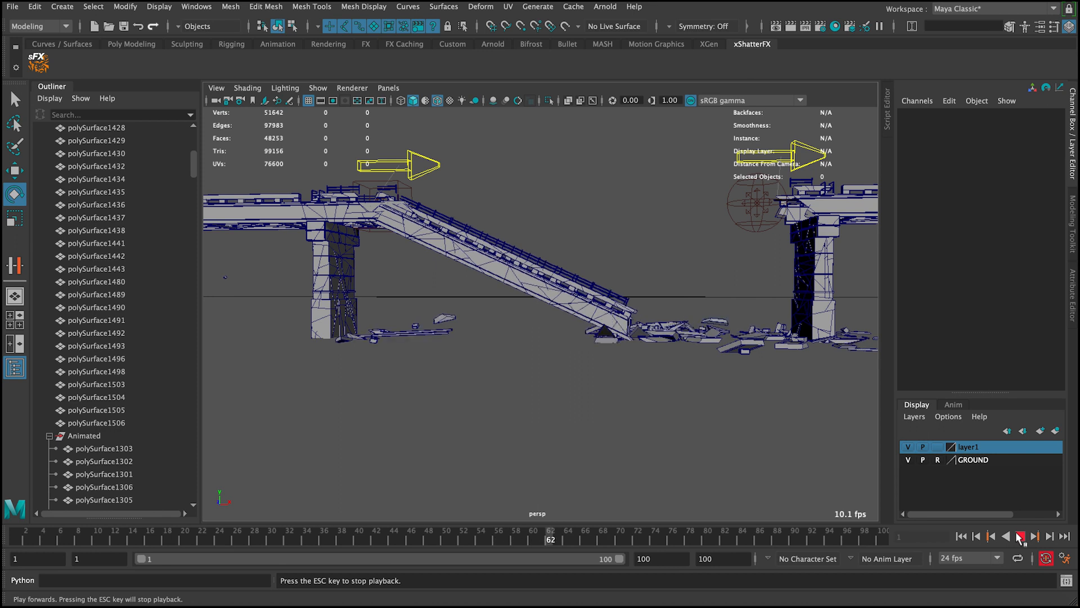
pyautogui.keyDown('alt'); pyautogui.moveTo(670, 295); pyautogui.dragTo(616, 300); pyautogui.keyUp('alt')
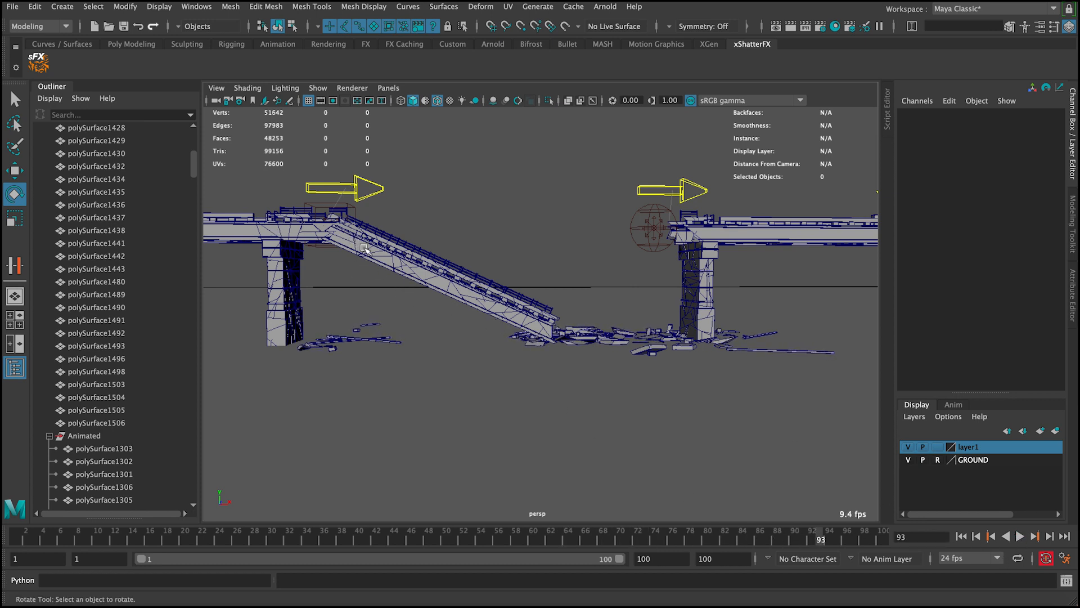
# Select polySurface1303 through polySurface1127 inside the Animated group and group these deck pieces together
pyautogui.click(376, 251)
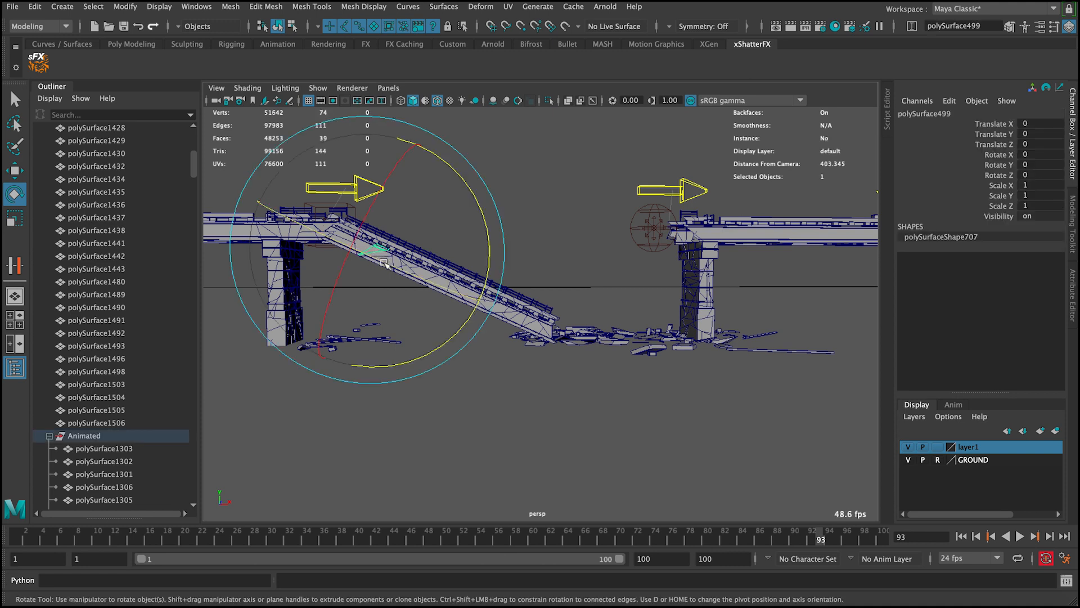
pyautogui.press('q')
pyautogui.click(74, 437)
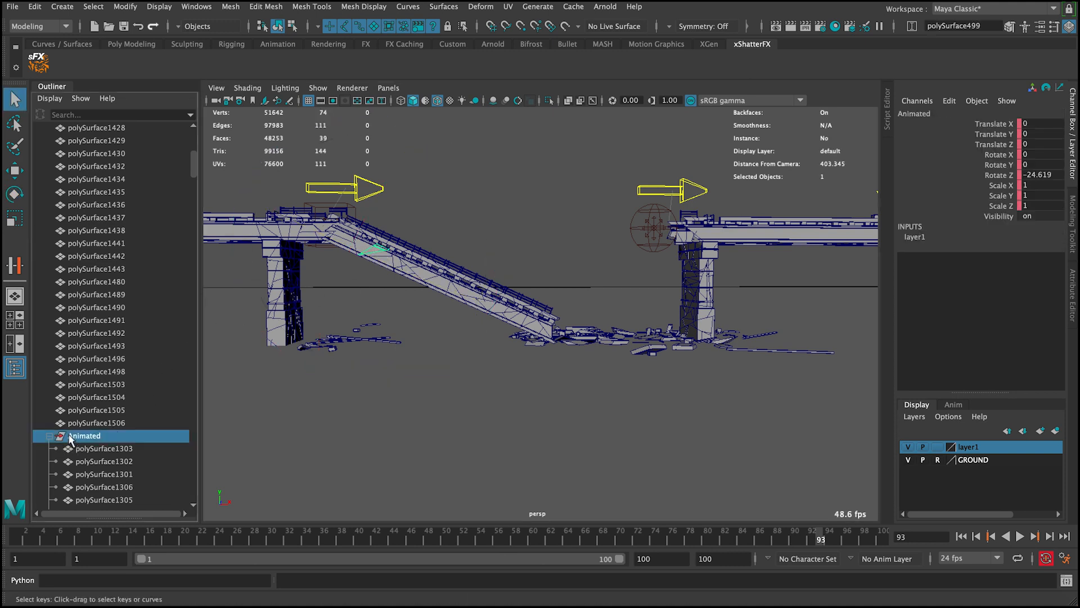
pyautogui.click(93, 449)
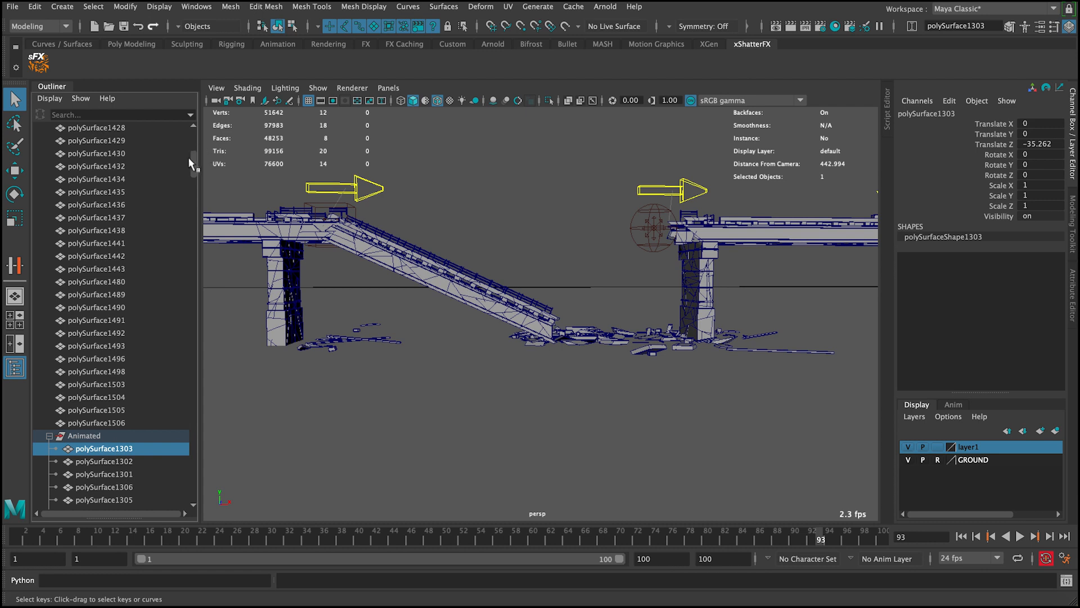
pyautogui.moveTo(189, 158); pyautogui.dragTo(179, 468)
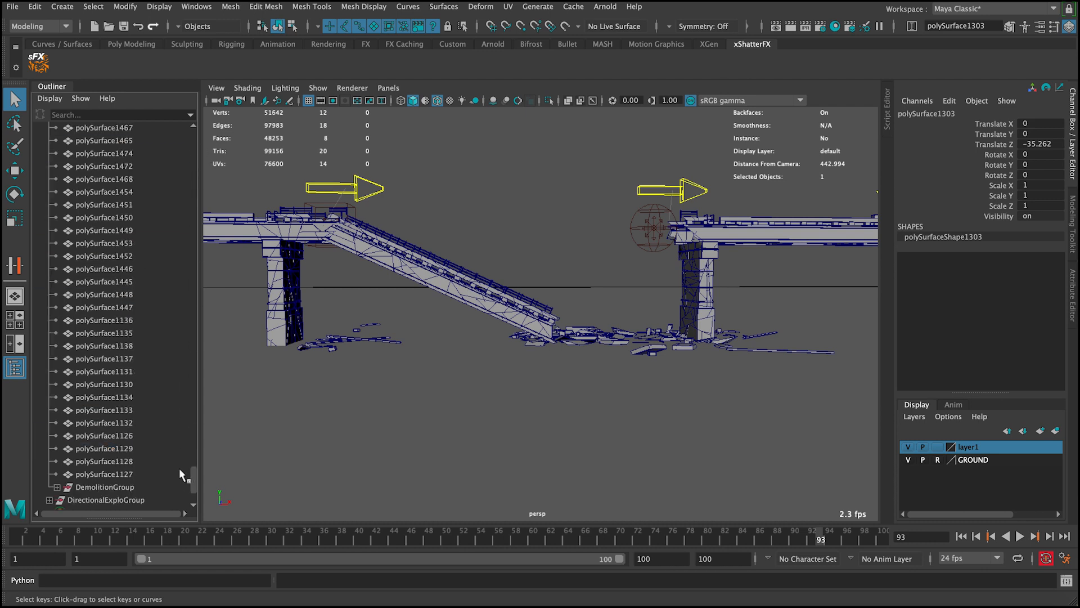
pyautogui.scroll(-3, 159, 467)
pyautogui.keyDown('shift'); pyautogui.click(125, 372); pyautogui.keyUp('shift')
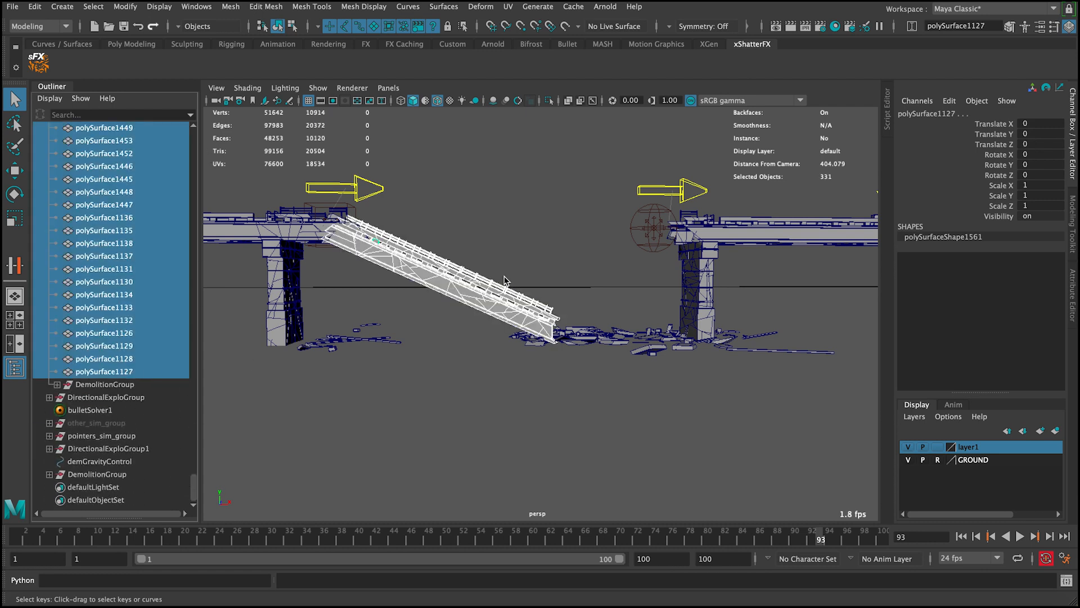
pyautogui.moveTo(504, 277)
pyautogui.keyDown('alt'); pyautogui.mouseDown()
pyautogui.moveTo(470, 265)
pyautogui.moveTo(511, 240)
pyautogui.moveTo(513, 264)
pyautogui.mouseUp(); pyautogui.keyUp('alt')
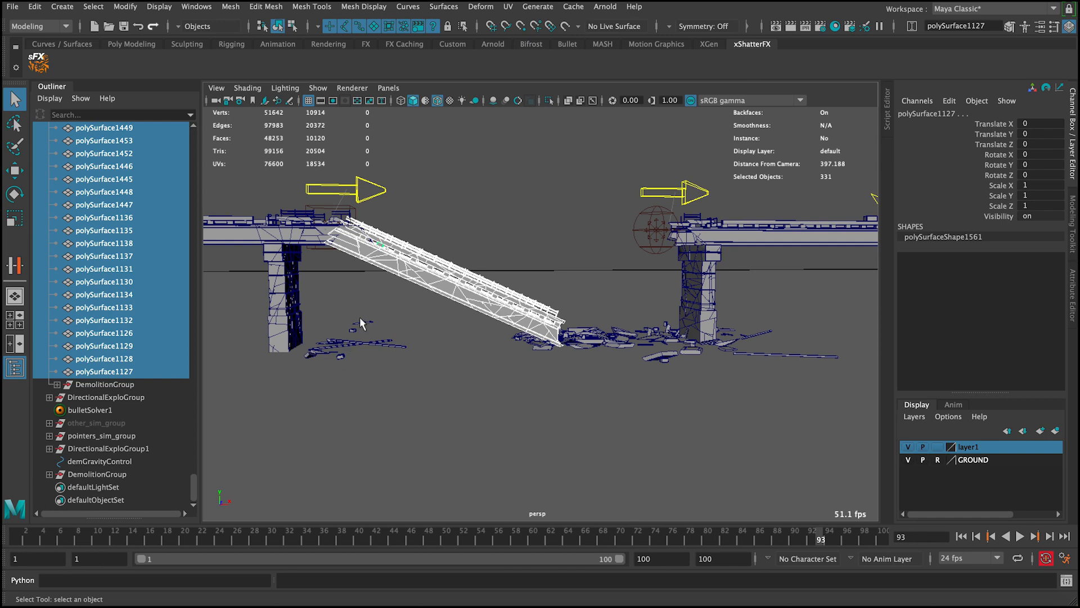
pyautogui.hotkey('ctrl', 'g')
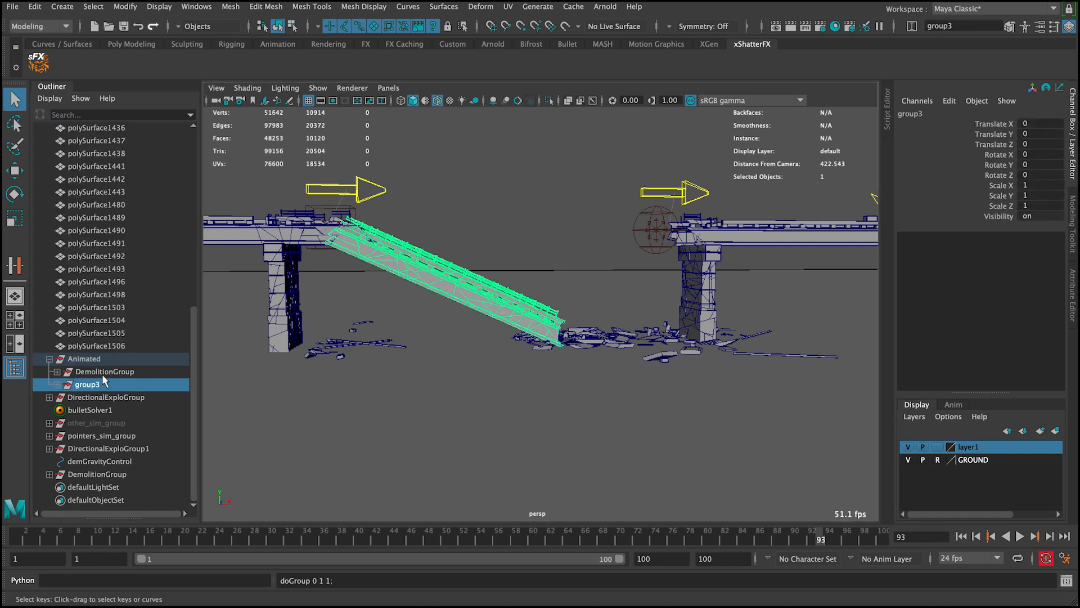
# Play the collapse from the first frame with the new deck group selected and stop at frame 60
pyautogui.click(960, 537)
pyautogui.click(1020, 536)
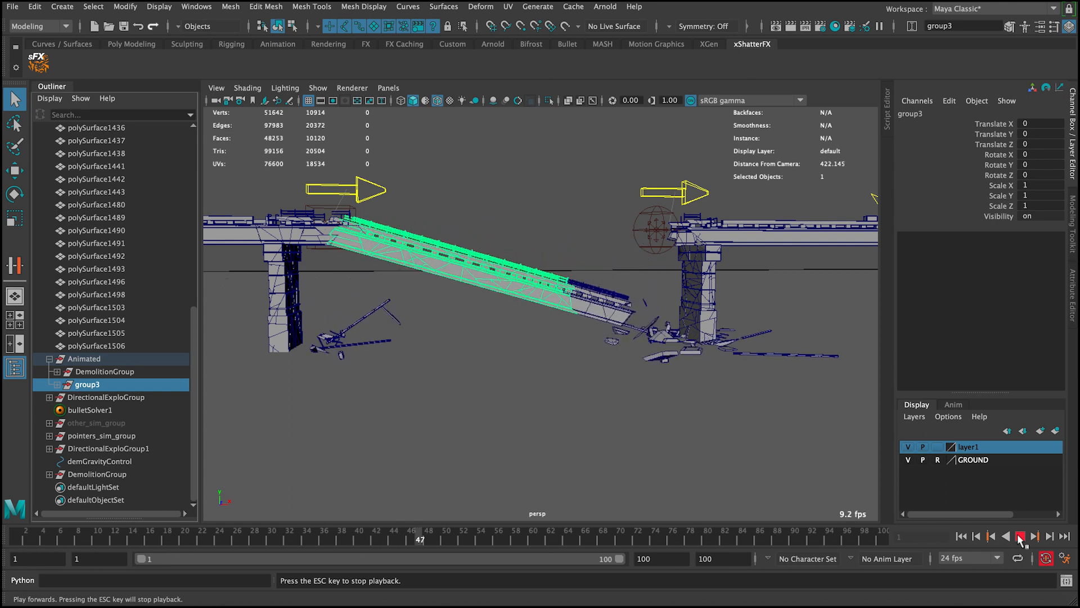
pyautogui.click(1021, 537)
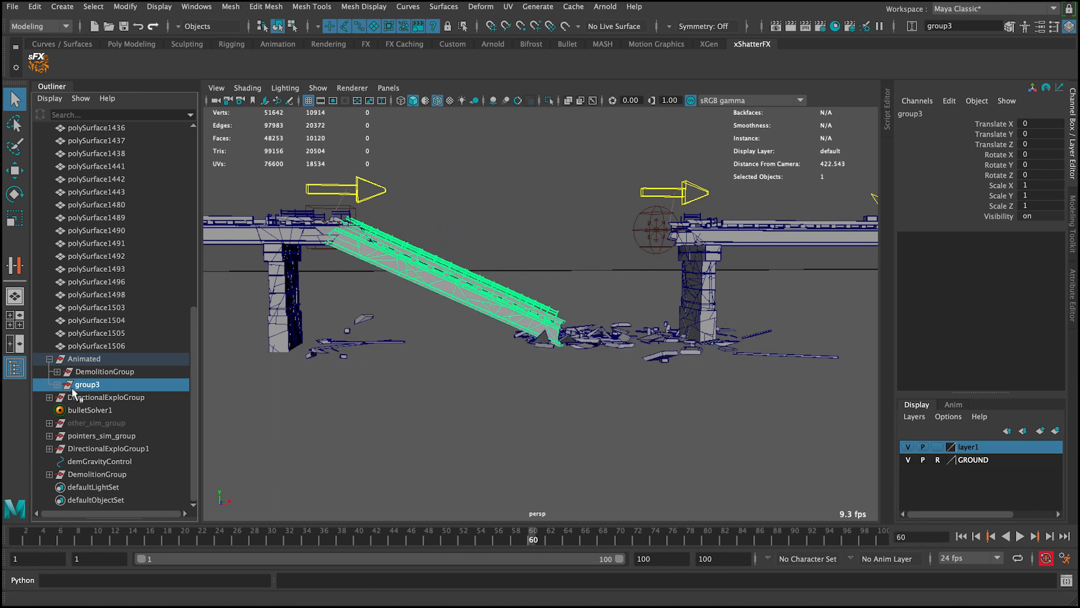
# Center the new deck group's pivot and move it to the lower end of the fallen deck
pyautogui.keyDown('alt'); pyautogui.moveTo(433, 326); pyautogui.dragTo(412, 334); pyautogui.keyUp('alt')
pyautogui.press('w')
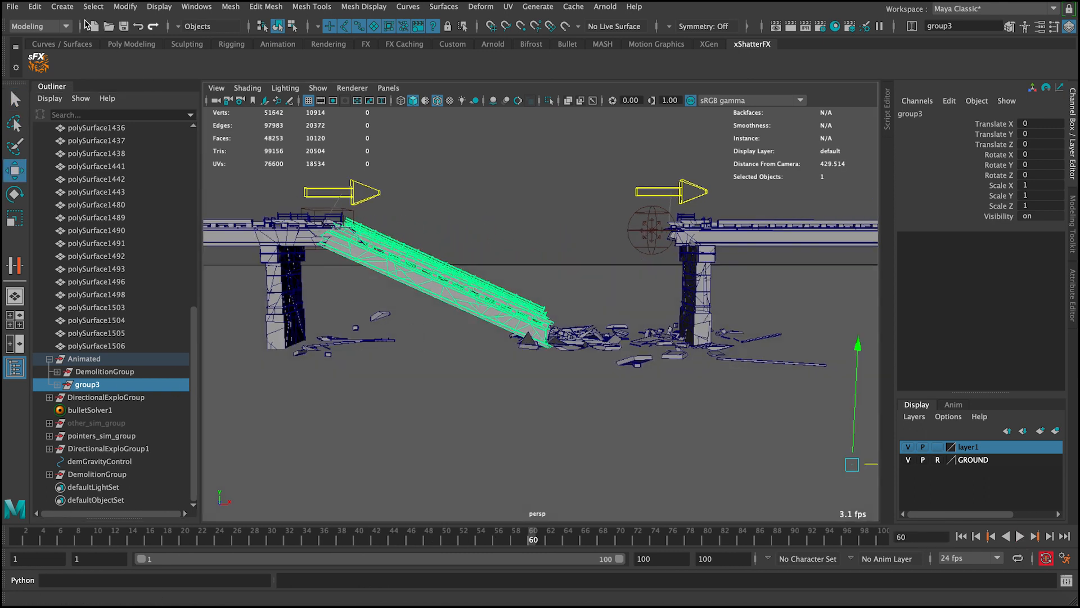
pyautogui.click(124, 7)
pyautogui.click(152, 99)
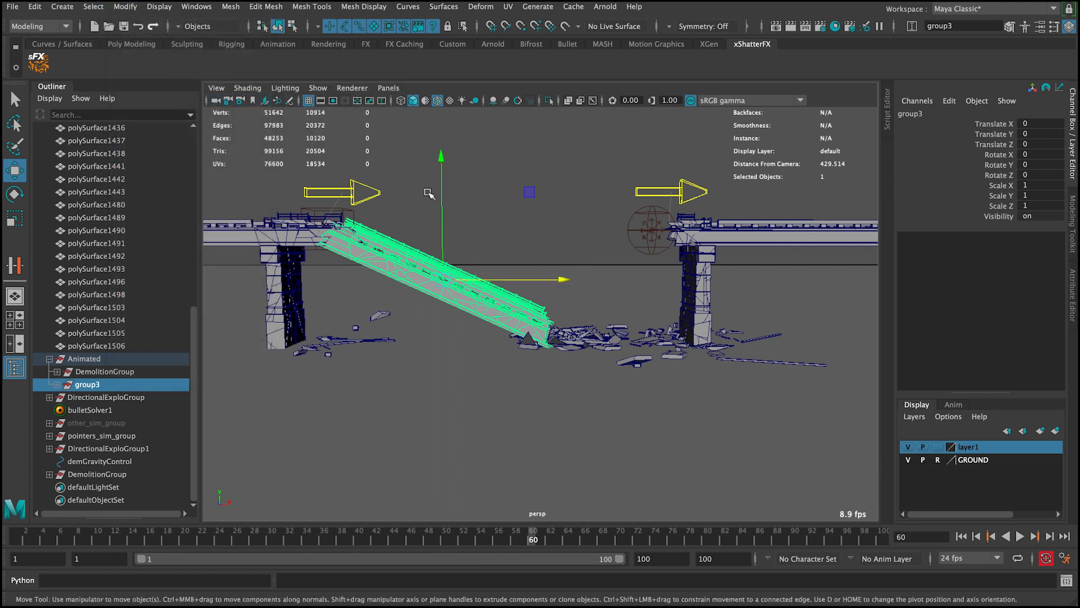
pyautogui.scroll(3, 485, 263)
pyautogui.press('d')
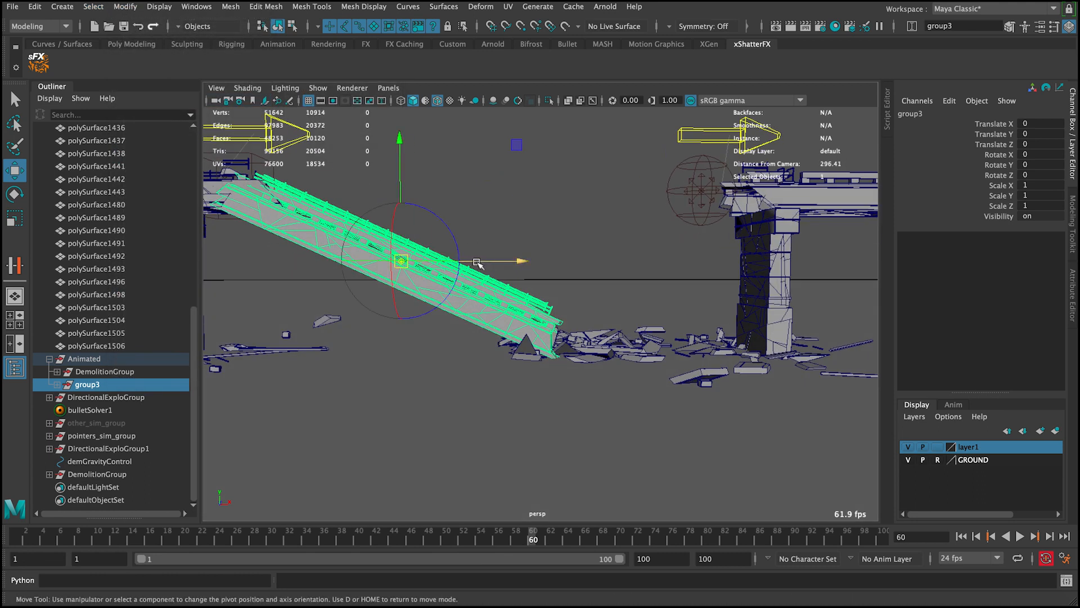
pyautogui.moveTo(477, 263); pyautogui.dragTo(603, 269)
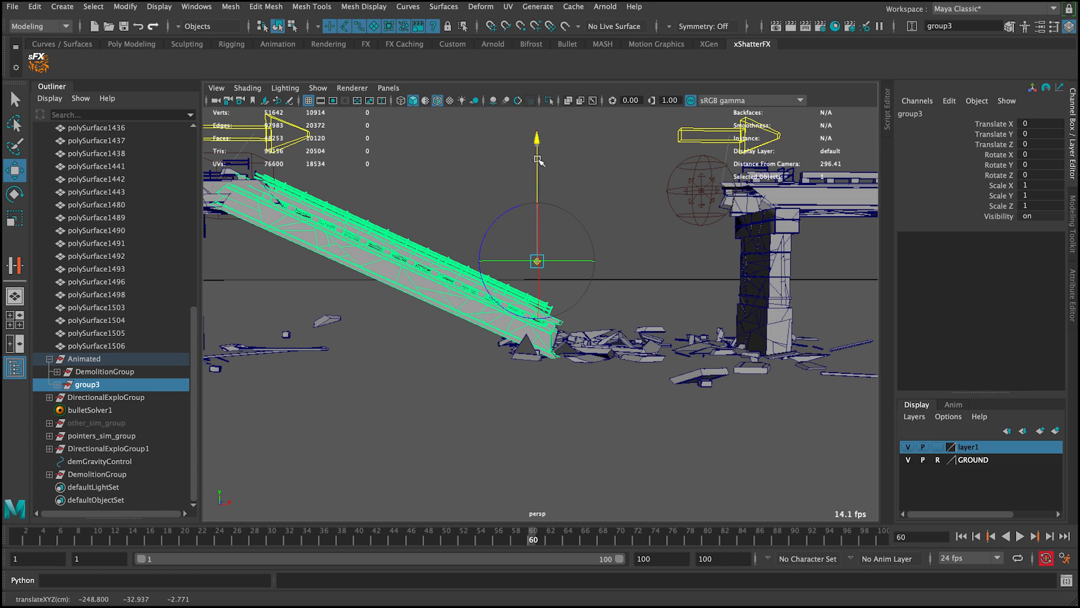
pyautogui.moveTo(538, 161); pyautogui.dragTo(534, 234)
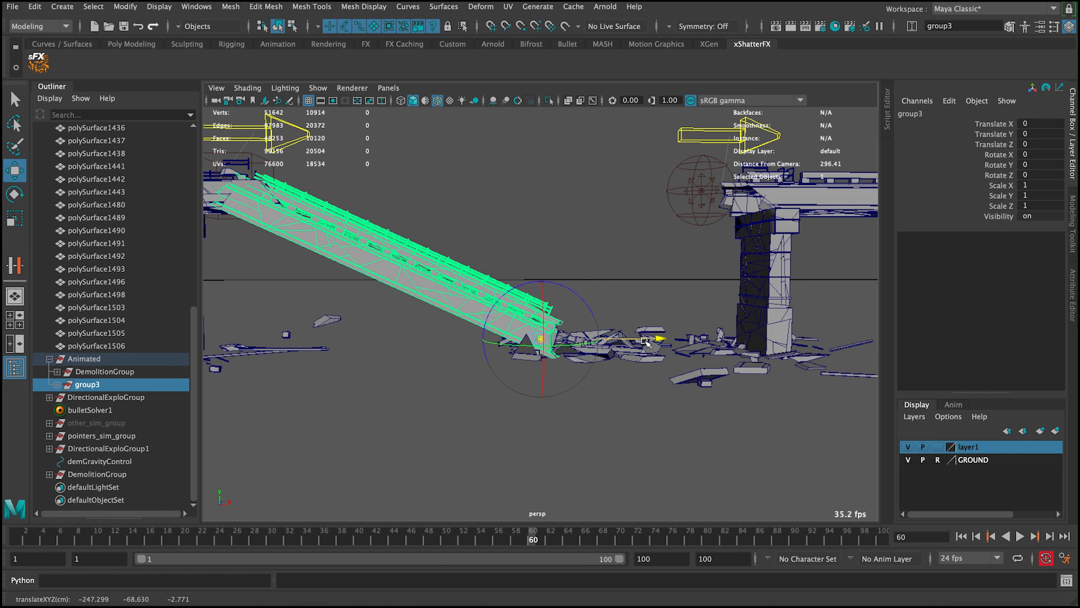
pyautogui.keyDown('alt'); pyautogui.moveTo(646, 339); pyautogui.dragTo(563, 281); pyautogui.keyUp('alt')
pyautogui.keyDown('alt'); pyautogui.moveTo(562, 281); pyautogui.dragTo(562, 268, button='middle'); pyautogui.keyUp('alt')
pyautogui.scroll(-3, 562, 268)
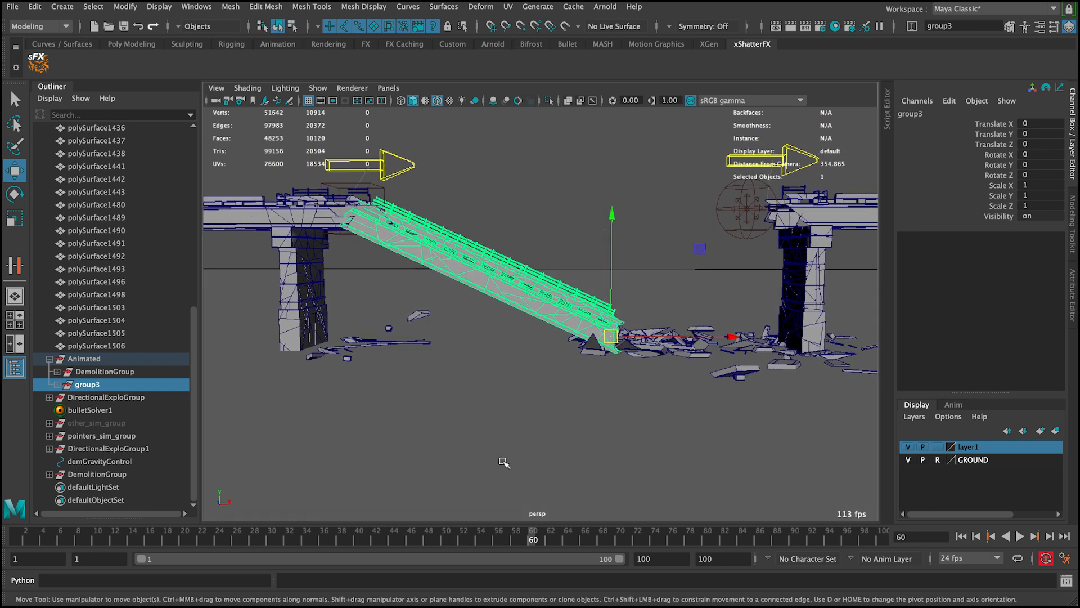
# At frame 56, key all transform channels and visibility of the new deck group
pyautogui.moveTo(450, 541); pyautogui.dragTo(498, 543)
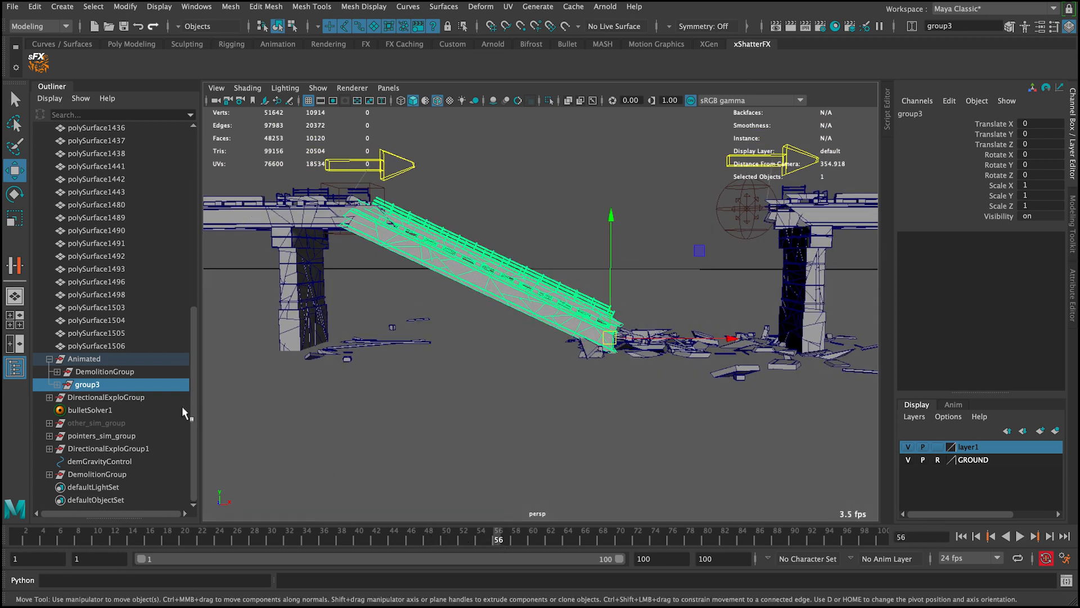
pyautogui.hotkey('alt', 'v')
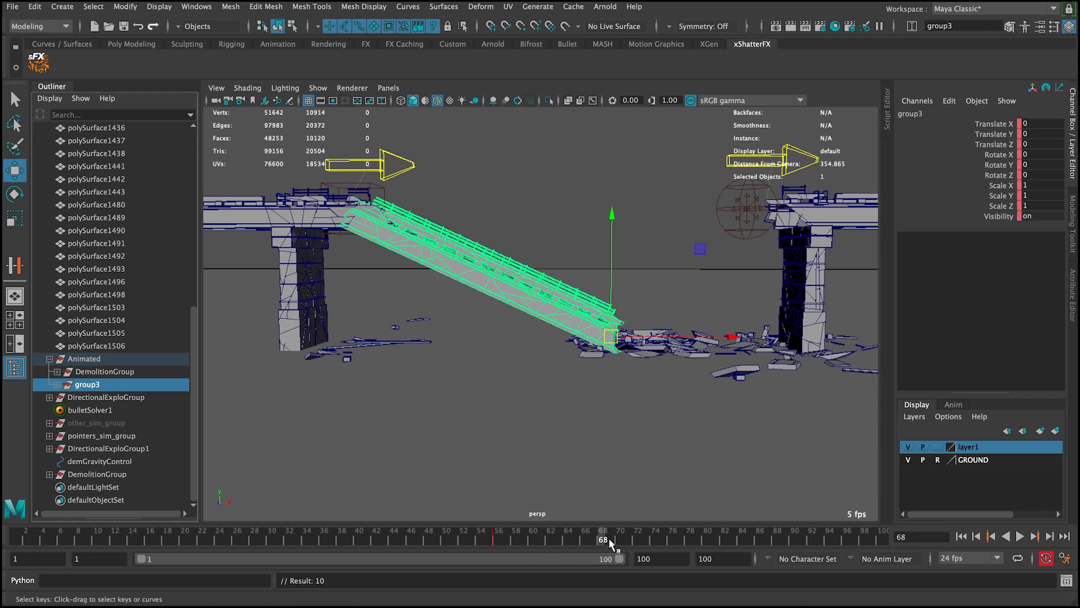
# At frame 72, rotate the deck group about 24.8 degrees around Z so it lies flat on the ground
pyautogui.hotkey('alt', 'v')
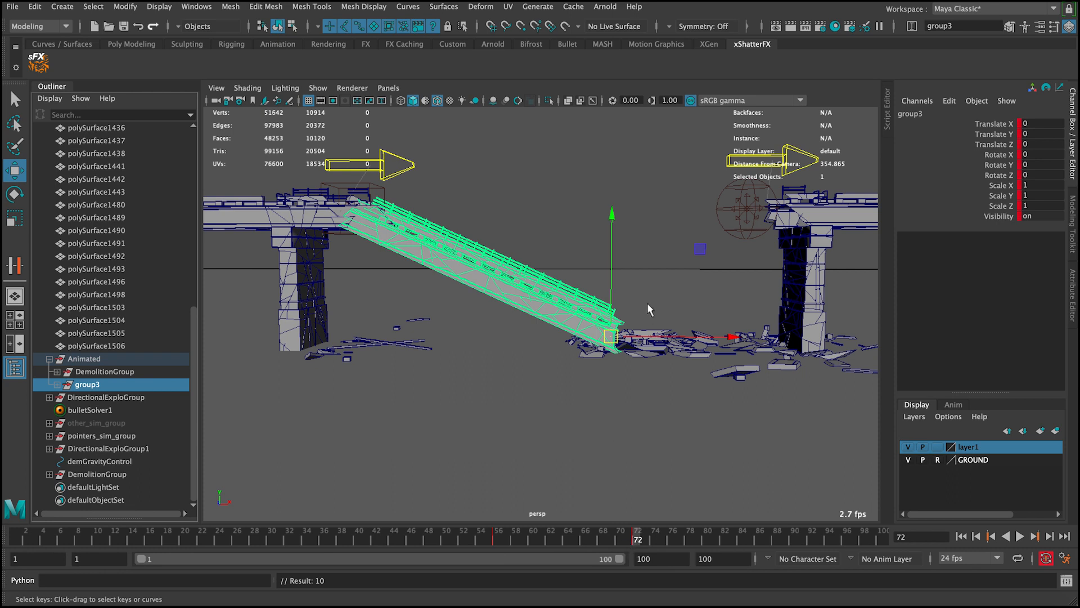
pyautogui.press('e')
pyautogui.moveTo(604, 220); pyautogui.dragTo(577, 278)
pyautogui.press('q')
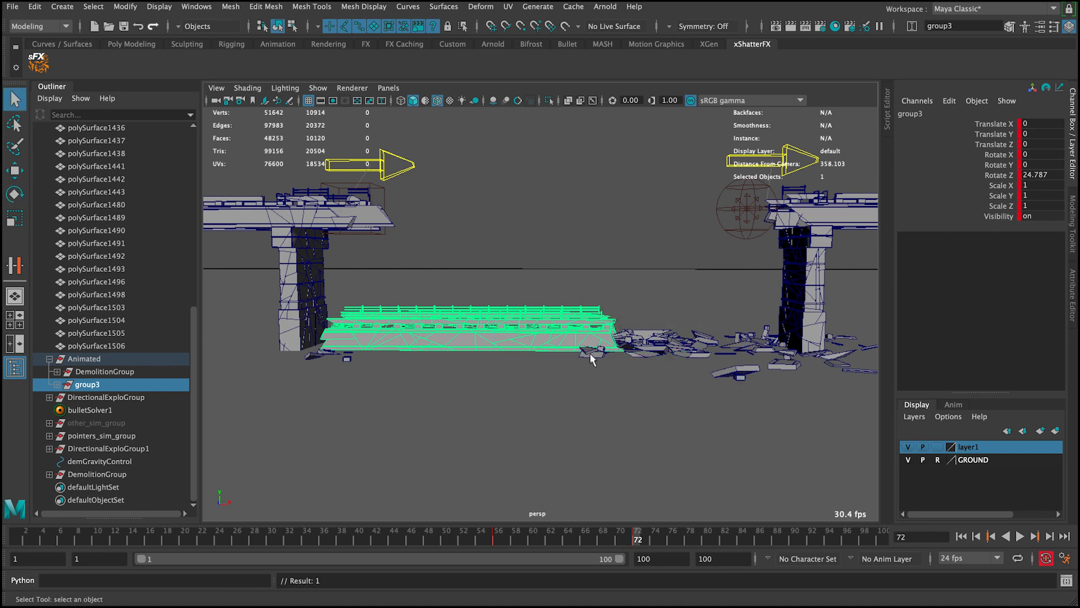
# In the Graph Editor, steepen the tangent of the deck group's Rotate Z key at frame 72 so the fall accelerates into impact
pyautogui.click(197, 8)
pyautogui.moveTo(236, 77)
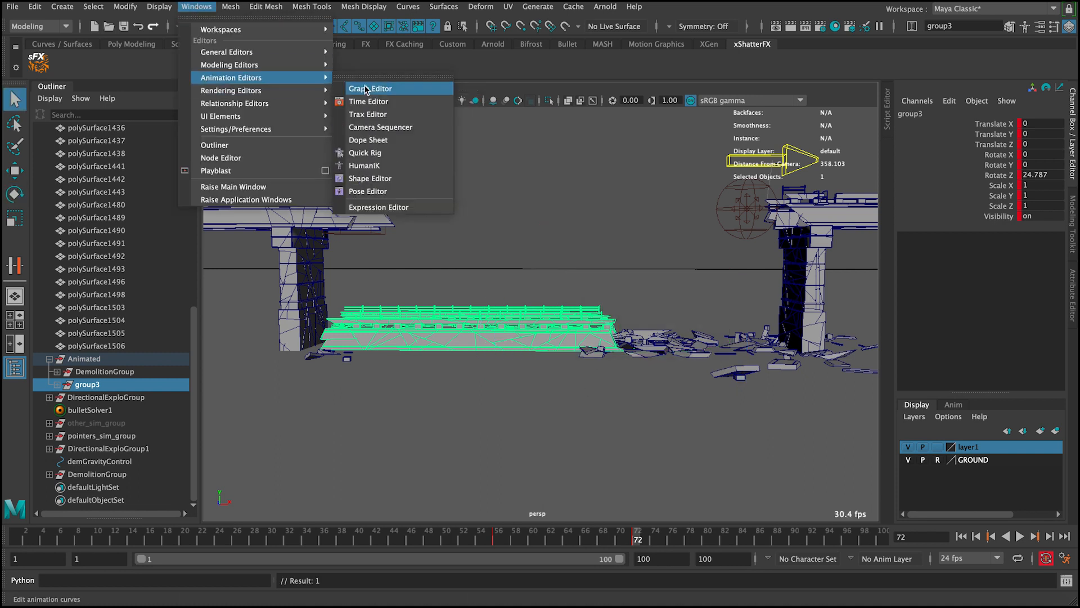
pyautogui.click(366, 88)
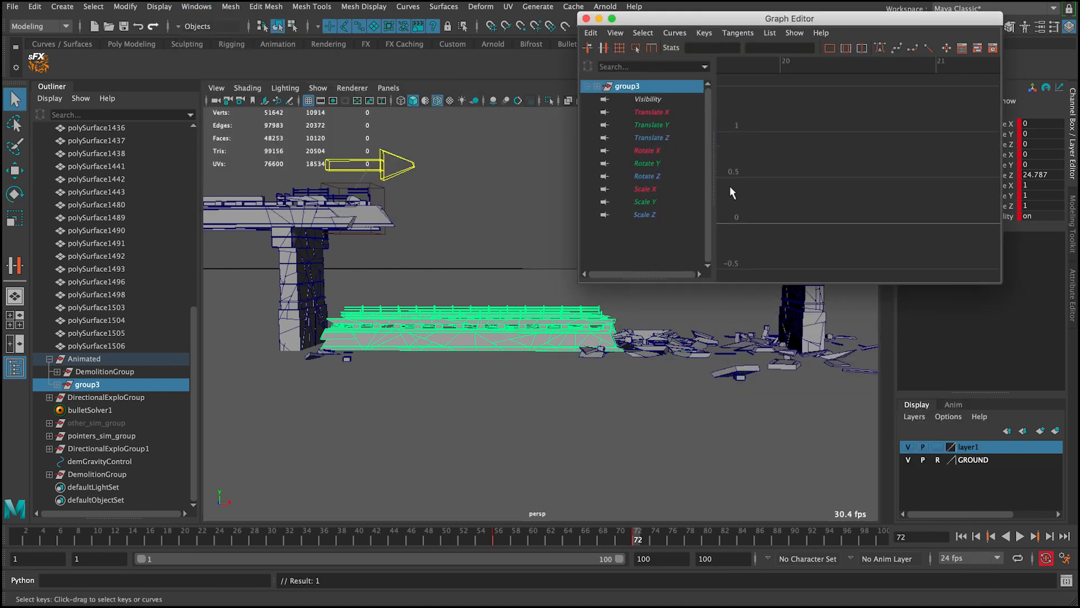
pyautogui.click(659, 177)
pyautogui.press('f')
pyautogui.scroll(-2, 852, 190)
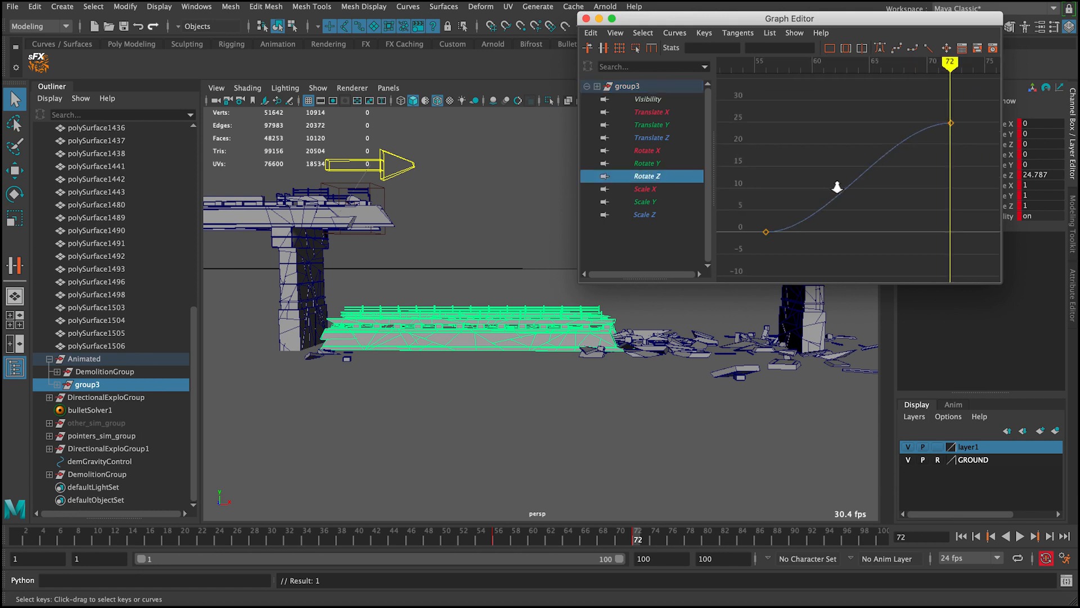
pyautogui.moveTo(751, 206); pyautogui.dragTo(786, 242)
pyautogui.moveTo(501, 540); pyautogui.dragTo(602, 539)
pyautogui.moveTo(939, 111); pyautogui.dragTo(960, 153)
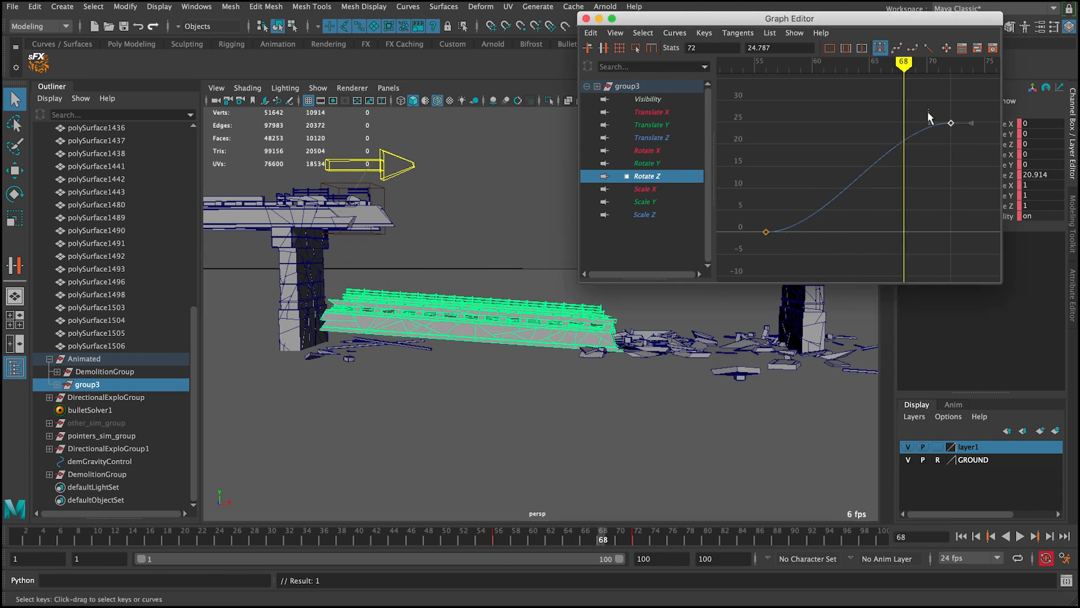
pyautogui.moveTo(929, 116); pyautogui.dragTo(935, 176, button='middle')
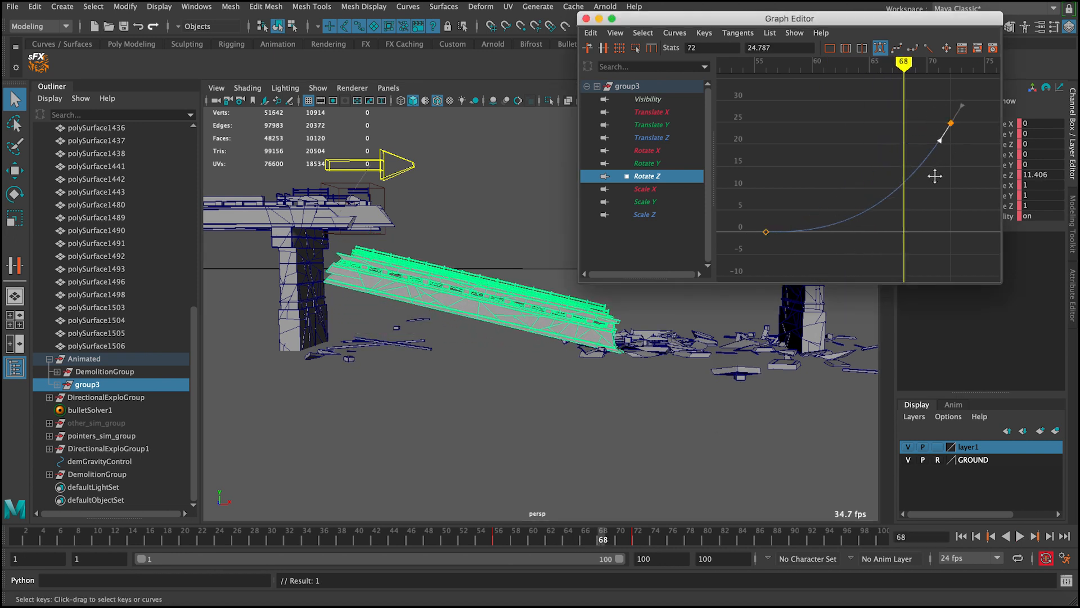
# Play the deck group's final fall from frame 55 and return to the first frame
pyautogui.click(490, 539)
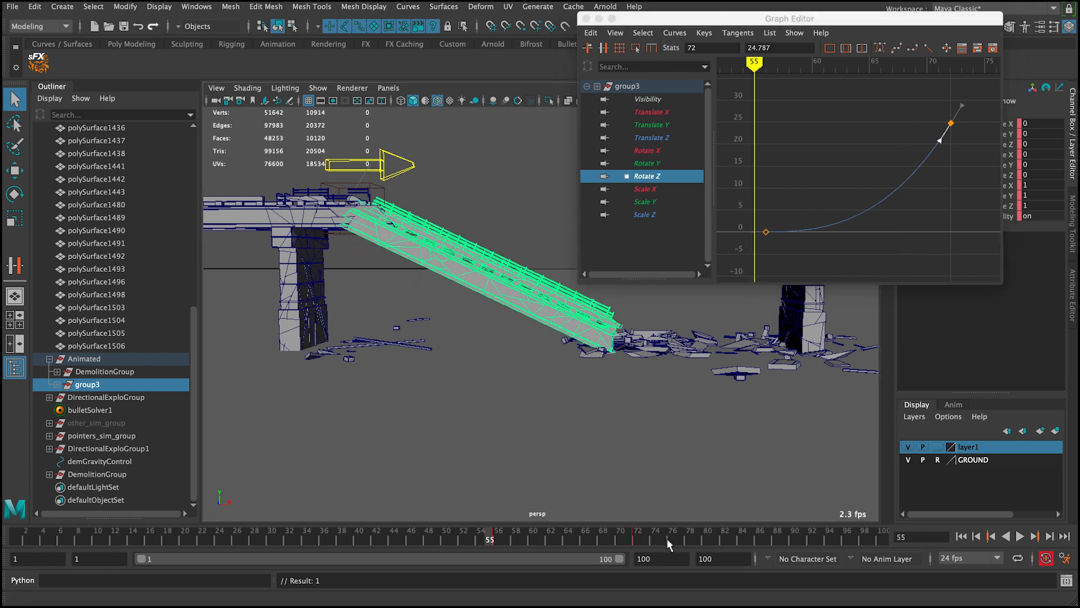
pyautogui.click(1020, 537)
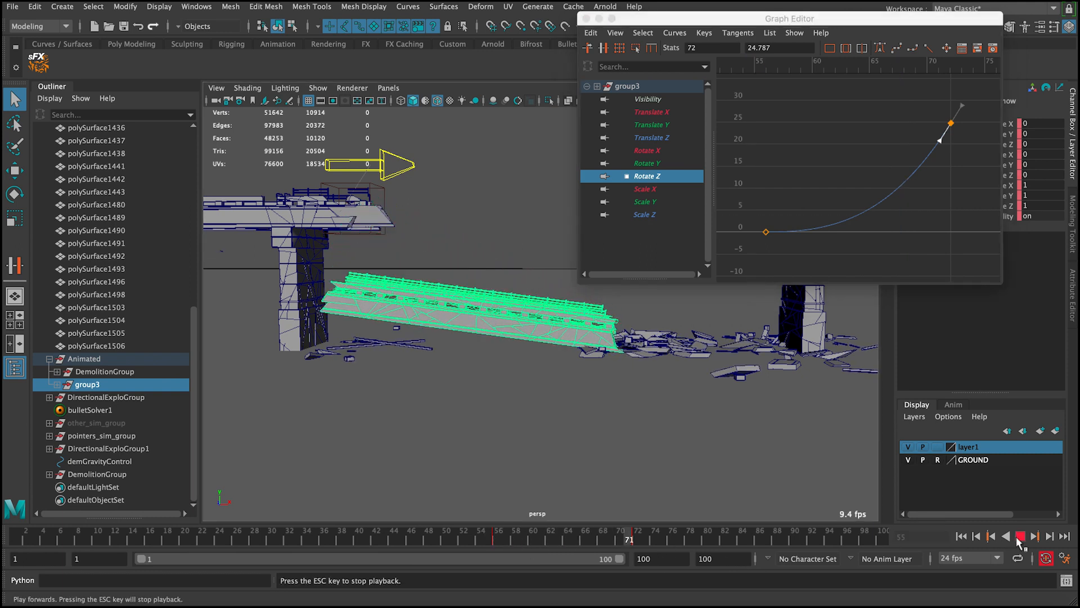
pyautogui.click(1020, 537)
pyautogui.click(967, 538)
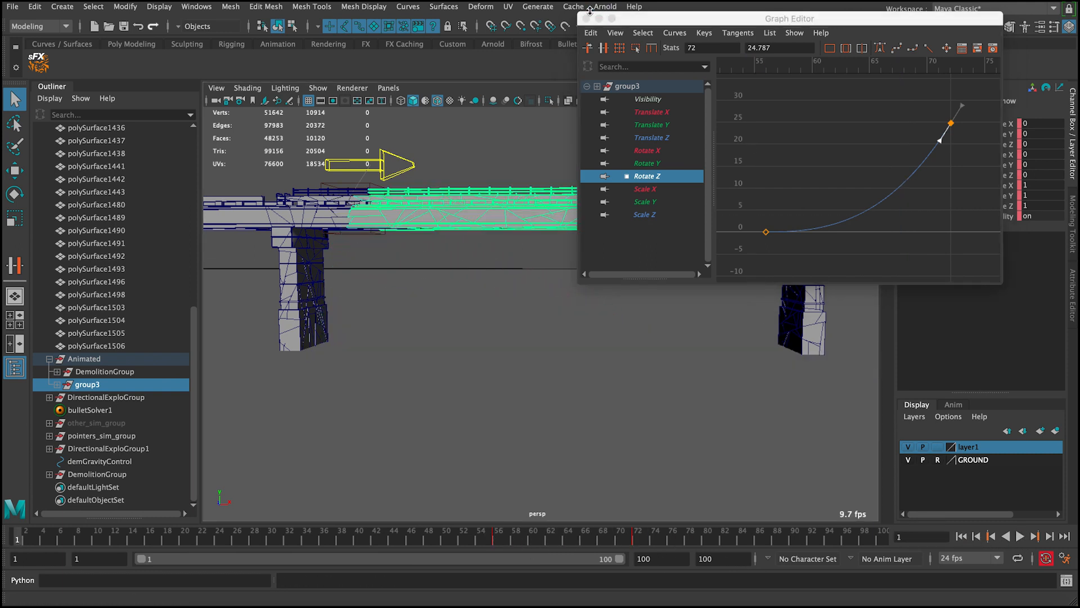
# Close the Graph Editor, clear the selection and play the whole collapse from the first frame
pyautogui.click(586, 18)
pyautogui.click(612, 149)
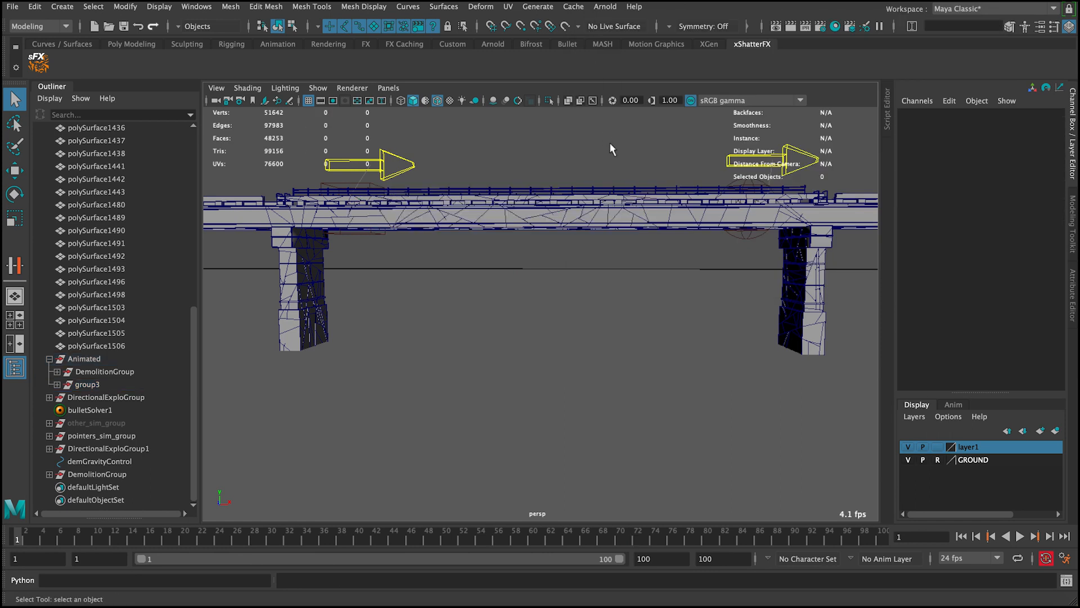
pyautogui.click(1020, 536)
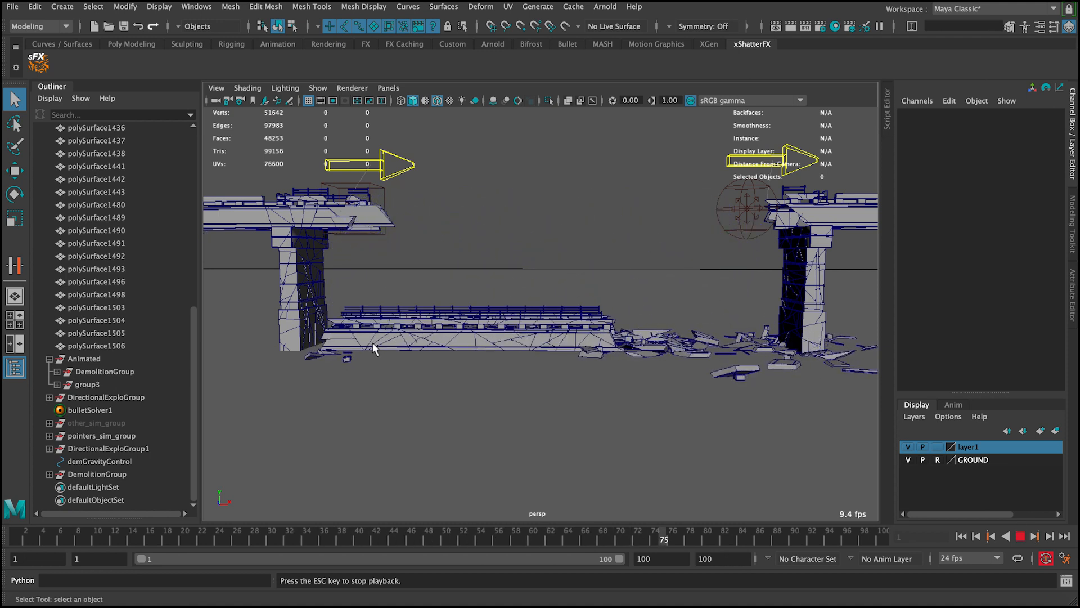
pyautogui.keyDown('alt'); pyautogui.moveTo(434, 327); pyautogui.dragTo(407, 308, button='right'); pyautogui.keyUp('alt')
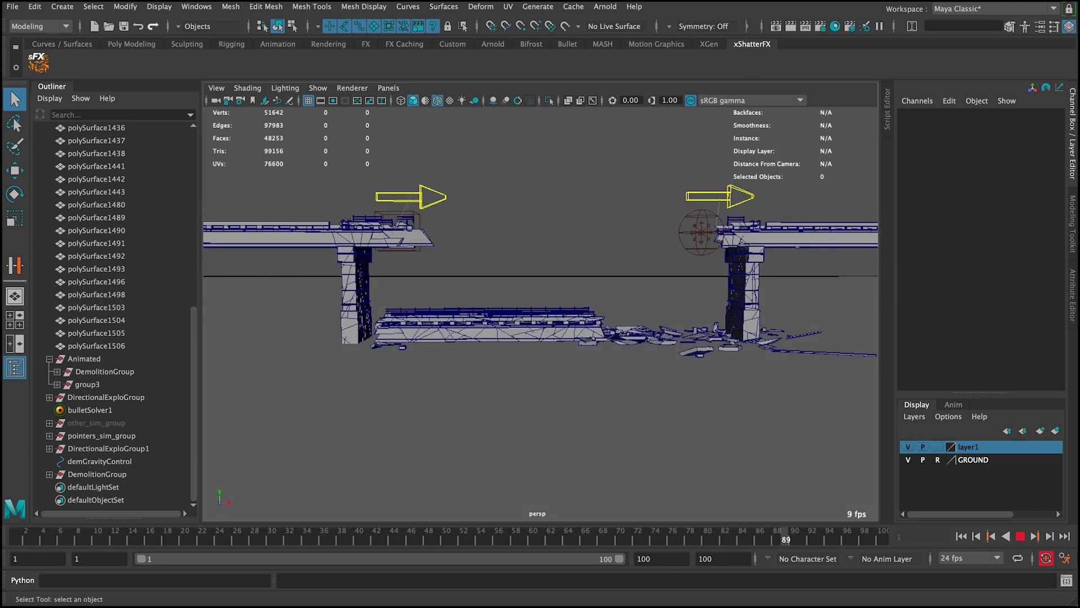
pyautogui.click(1021, 537)
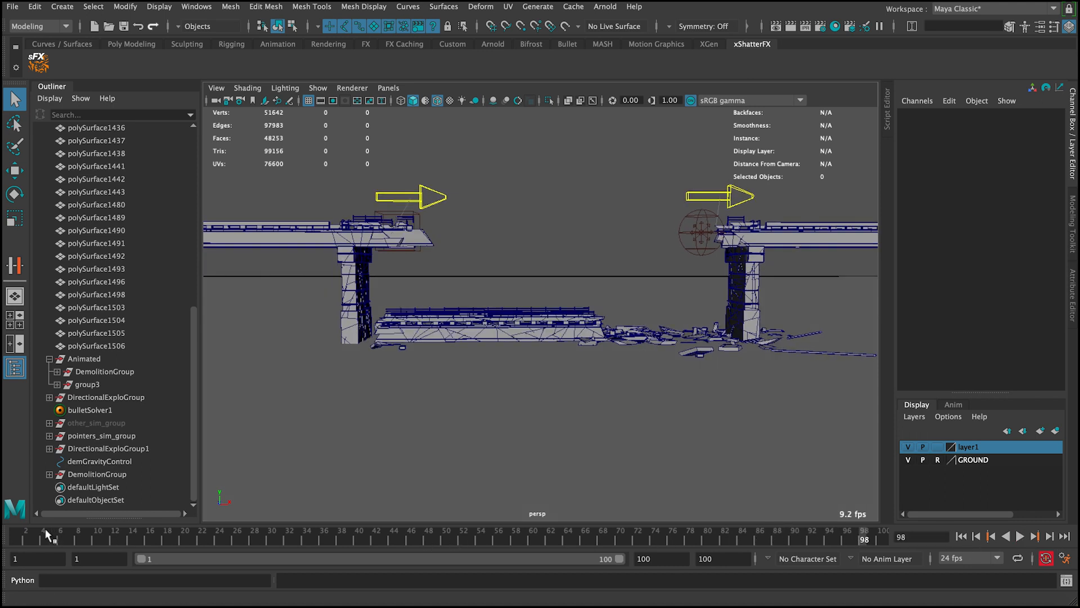
# At frame 55, turn off visibility for DirectionalExploGroup1 and the top-level DemolitionGroup
pyautogui.moveTo(45, 529); pyautogui.dragTo(490, 537)
pyautogui.keyDown('alt'); pyautogui.moveTo(411, 244); pyautogui.dragTo(437, 294, button='right'); pyautogui.keyUp('alt')
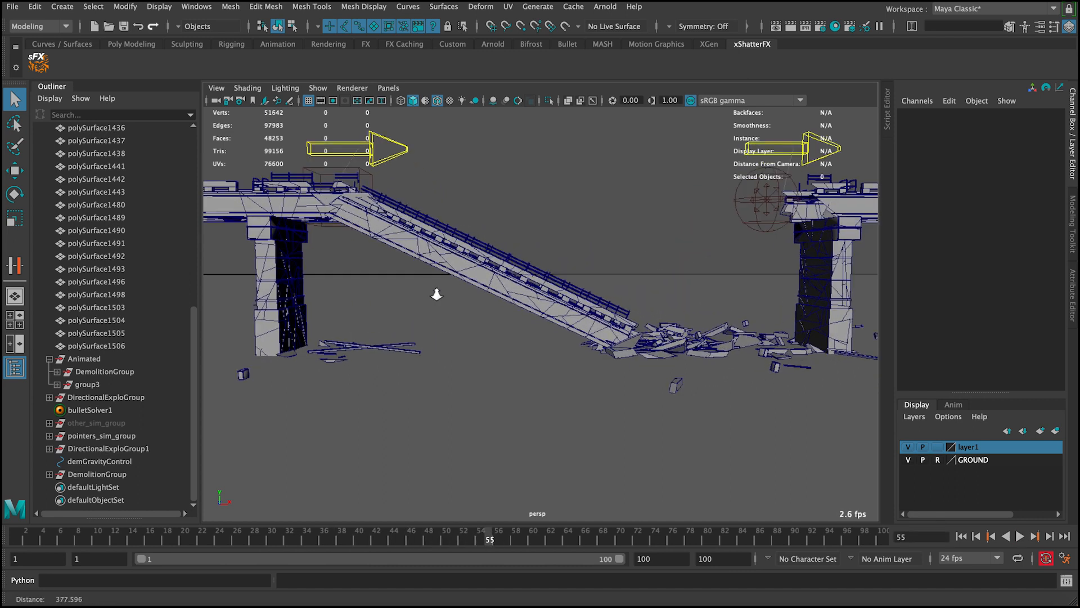
pyautogui.keyDown('alt'); pyautogui.moveTo(437, 294); pyautogui.dragTo(496, 320, button='middle'); pyautogui.keyUp('alt')
pyautogui.keyDown('alt'); pyautogui.moveTo(495, 320); pyautogui.dragTo(466, 297, button='right'); pyautogui.keyUp('alt')
pyautogui.click(121, 448)
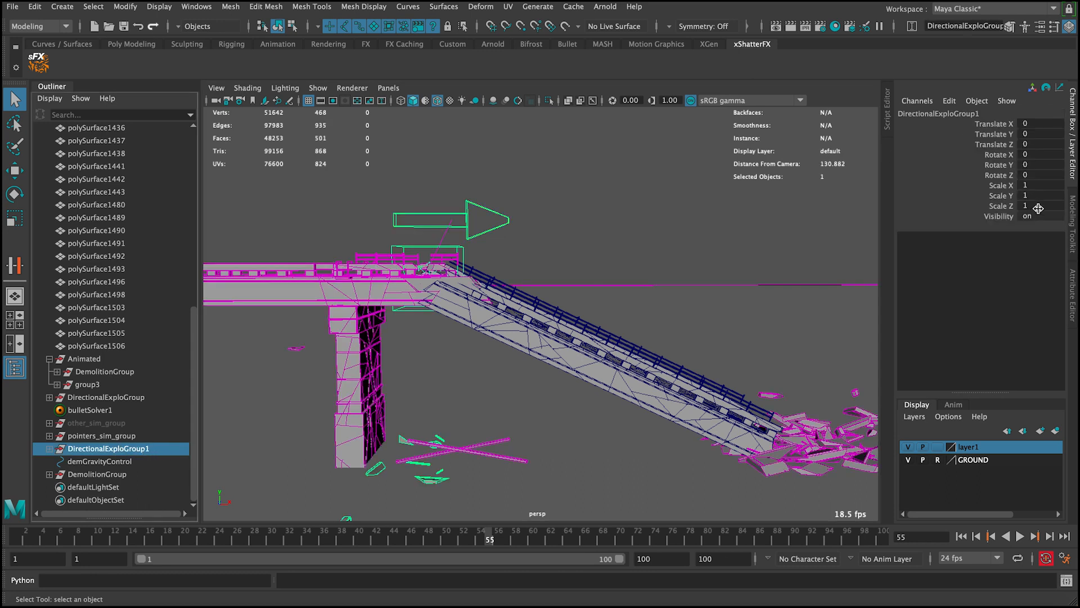
pyautogui.press('Return')
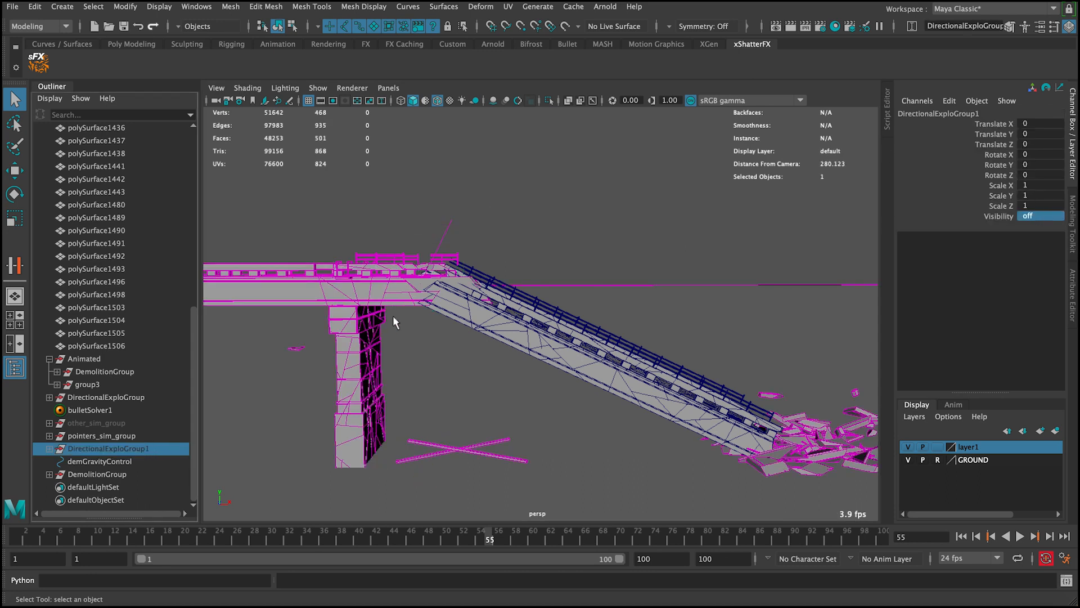
pyautogui.click(111, 374)
pyautogui.click(117, 475)
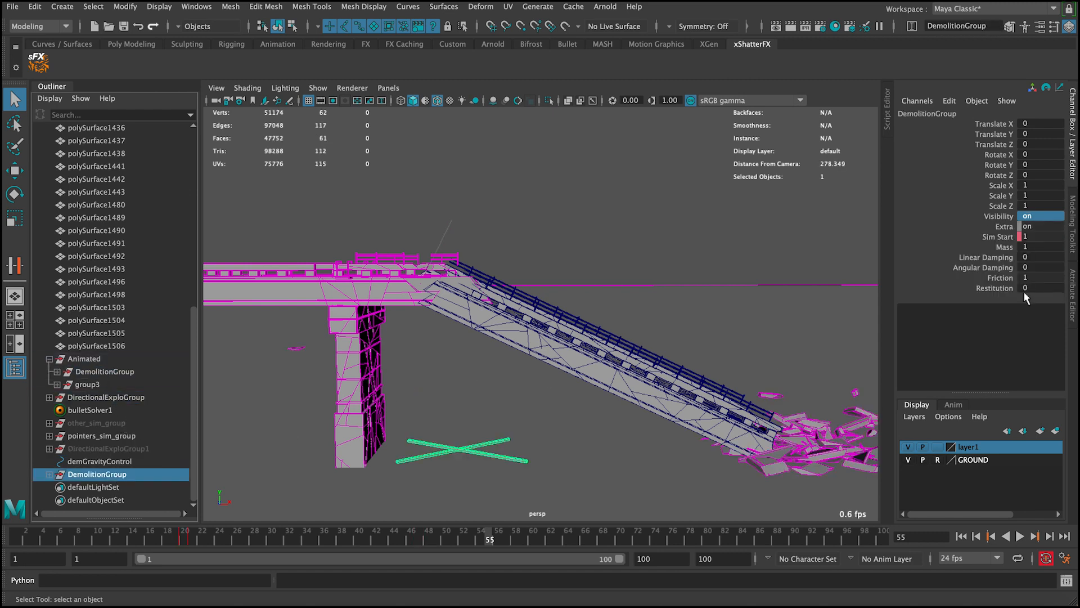
pyautogui.write('0')
pyautogui.press('Return')
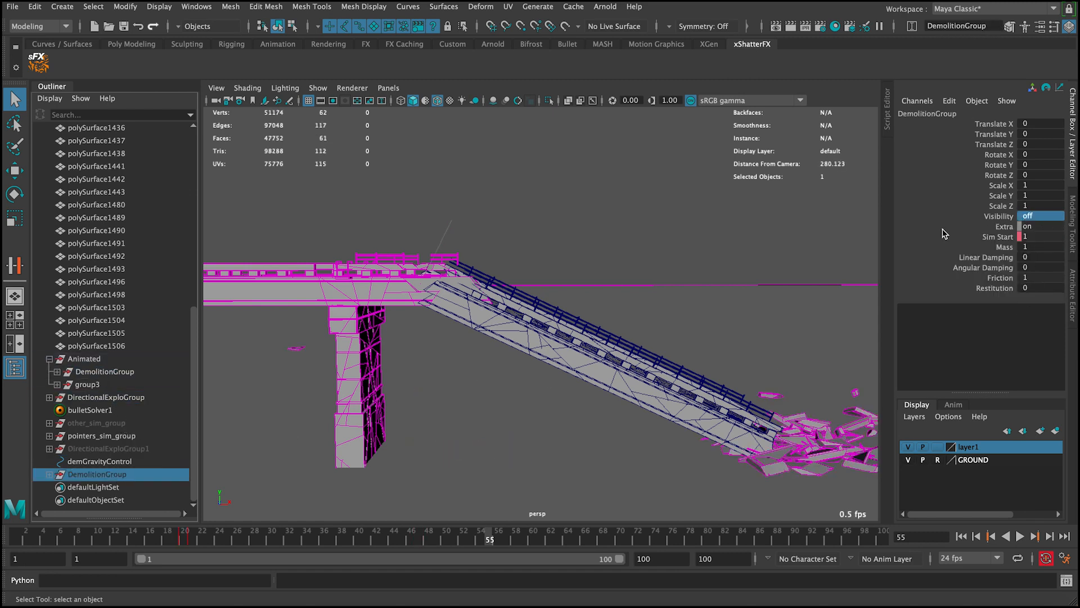
# Isolate group3 in the viewport, select the pieces at the deck's upper broken end and show the whole bridge again
pyautogui.click(480, 260)
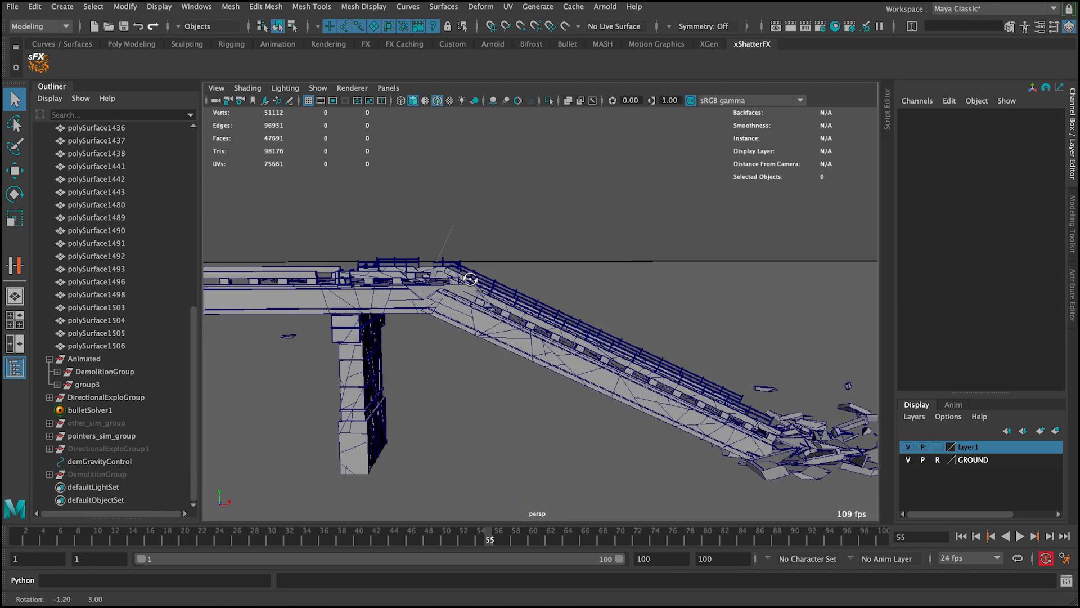
pyautogui.keyDown('alt'); pyautogui.moveTo(469, 277); pyautogui.dragTo(461, 301); pyautogui.keyUp('alt')
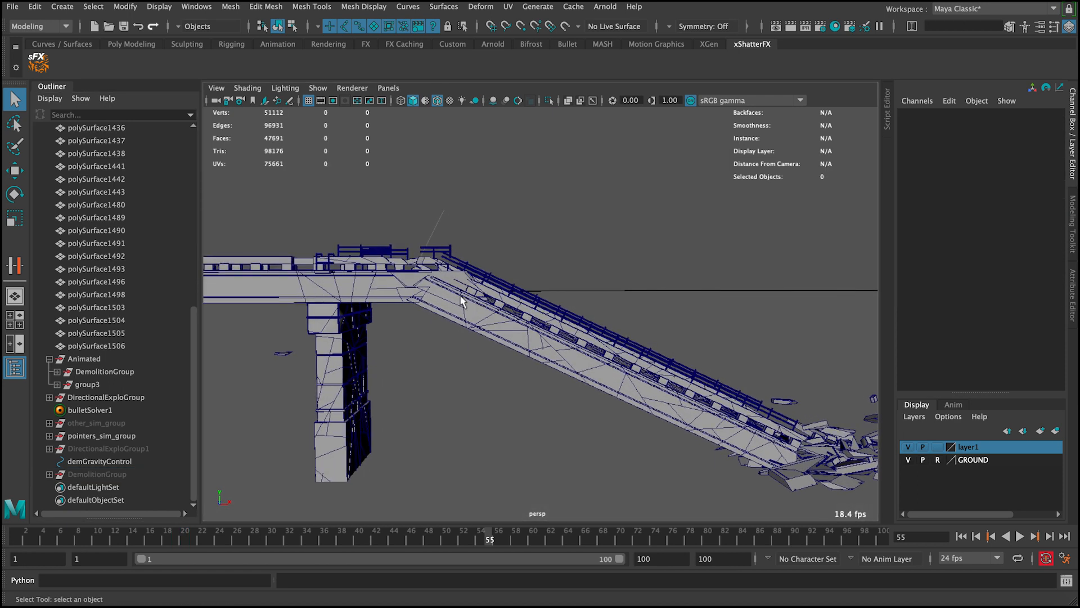
pyautogui.click(491, 314)
pyautogui.click(97, 385)
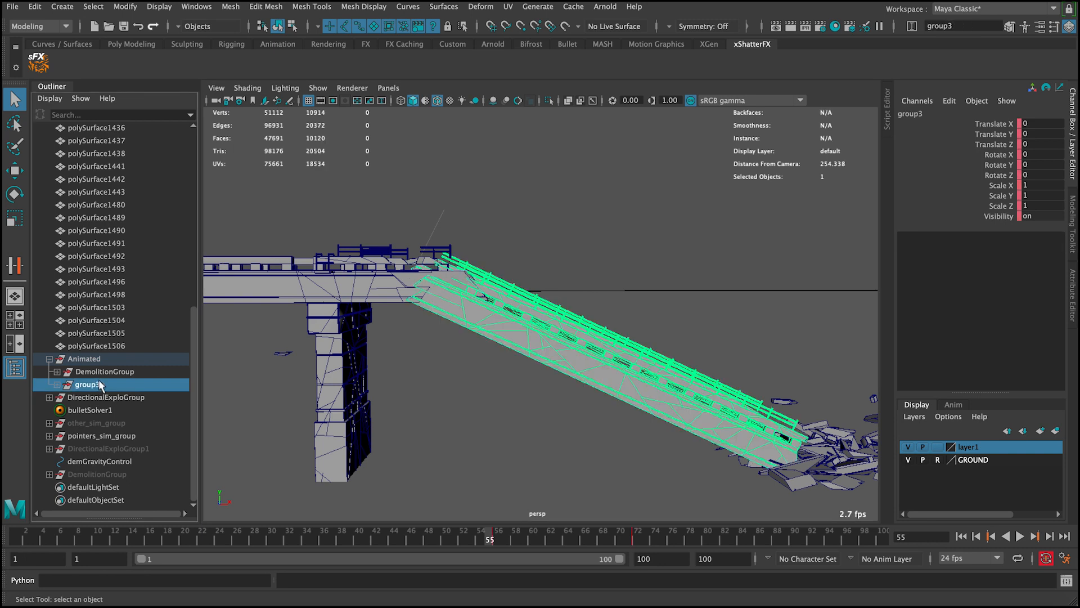
pyautogui.click(549, 101)
pyautogui.click(462, 214)
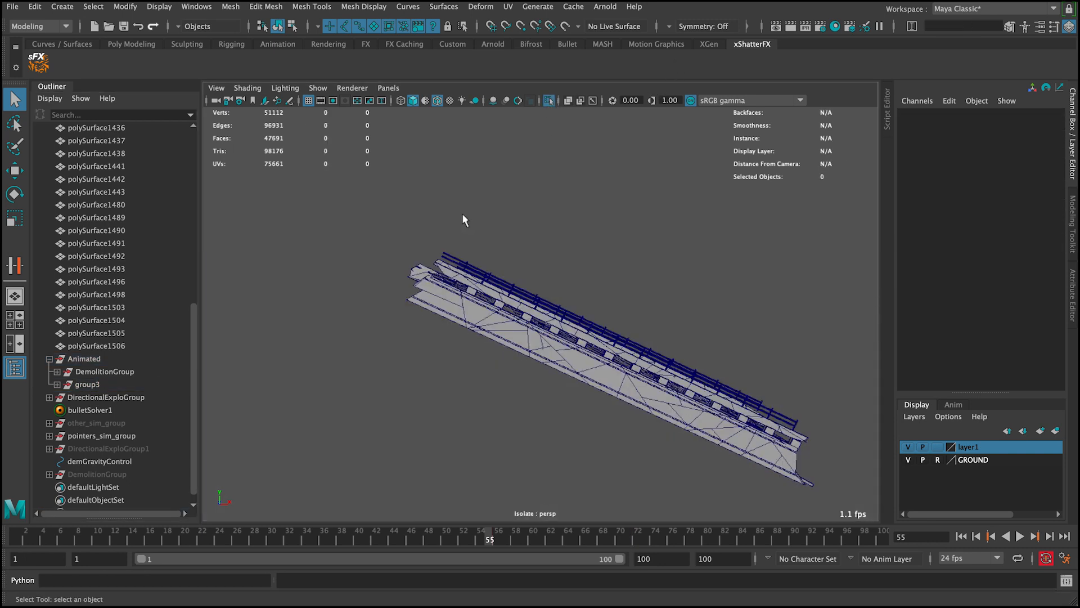
pyautogui.moveTo(468, 304)
pyautogui.mouseDown()
pyautogui.moveTo(437, 330)
pyautogui.moveTo(466, 282)
pyautogui.mouseUp()
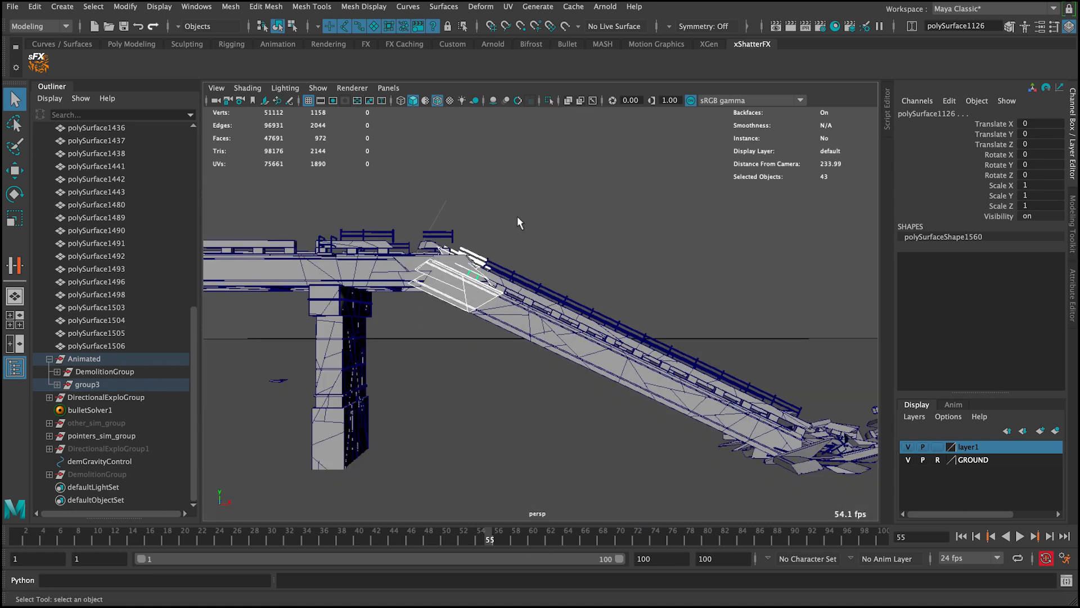
# Try to convert the selected deck-end pieces to dynamics and generate their demolition at frame 55, then undo it
pyautogui.keyDown('alt'); pyautogui.moveTo(519, 223); pyautogui.dragTo(470, 223, button='right'); pyautogui.keyUp('alt')
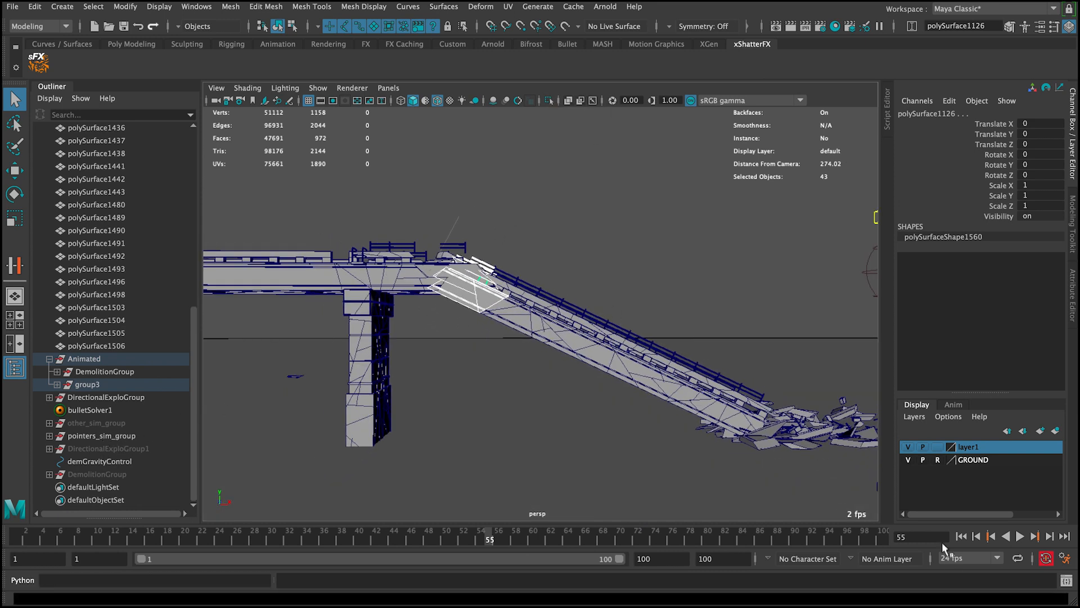
pyautogui.click(1011, 604)
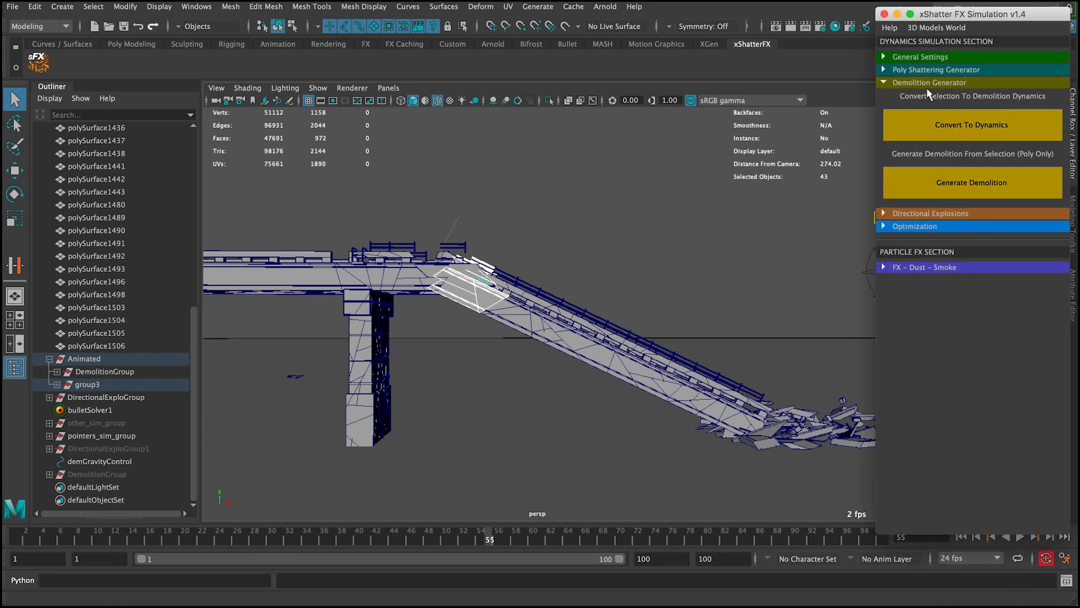
pyautogui.click(957, 128)
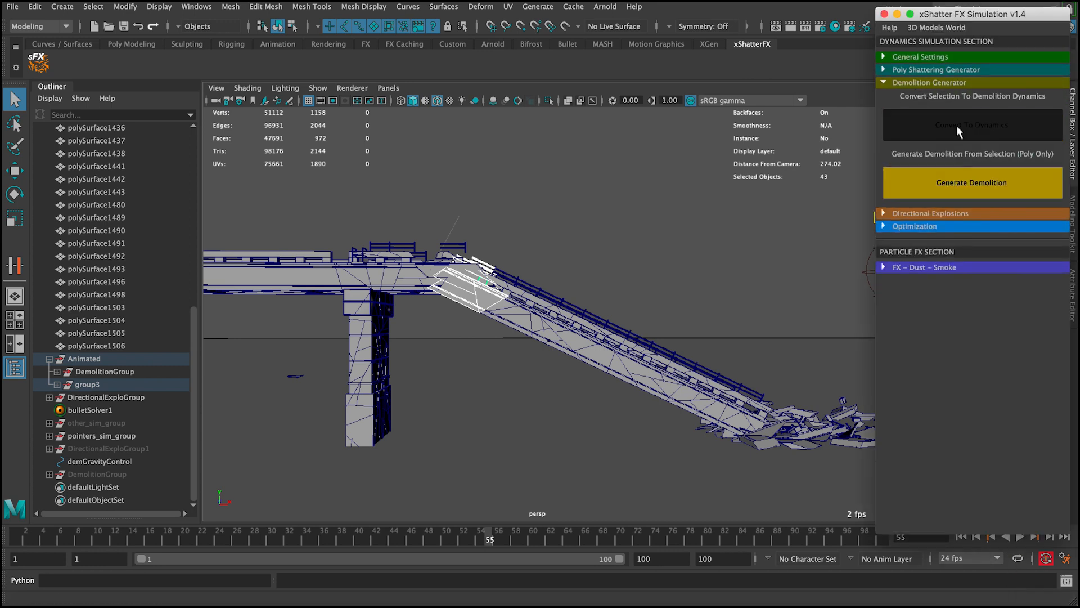
pyautogui.click(977, 189)
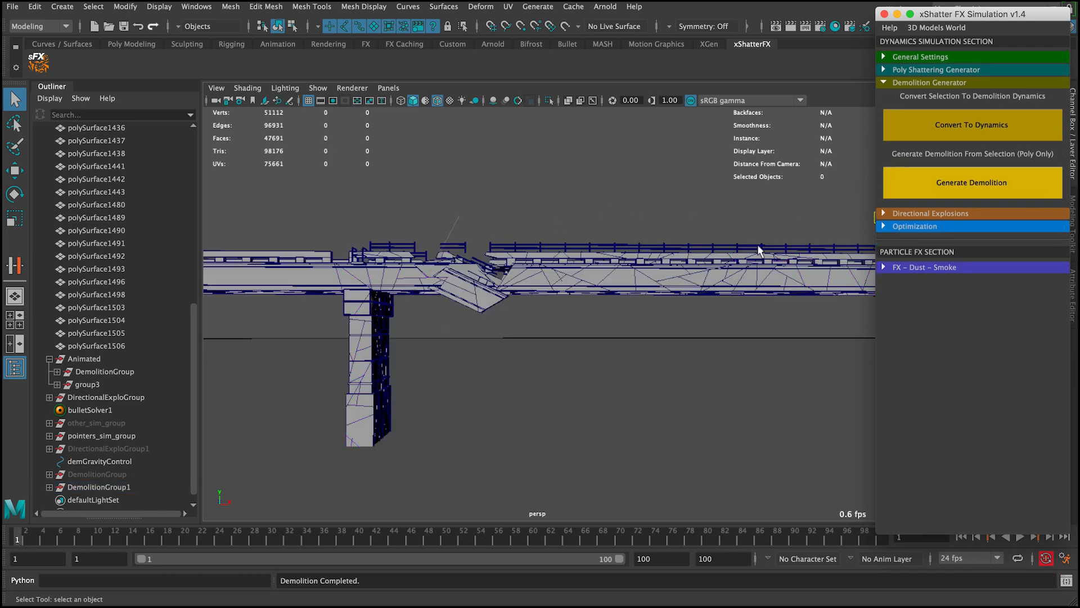
pyautogui.click(898, 14)
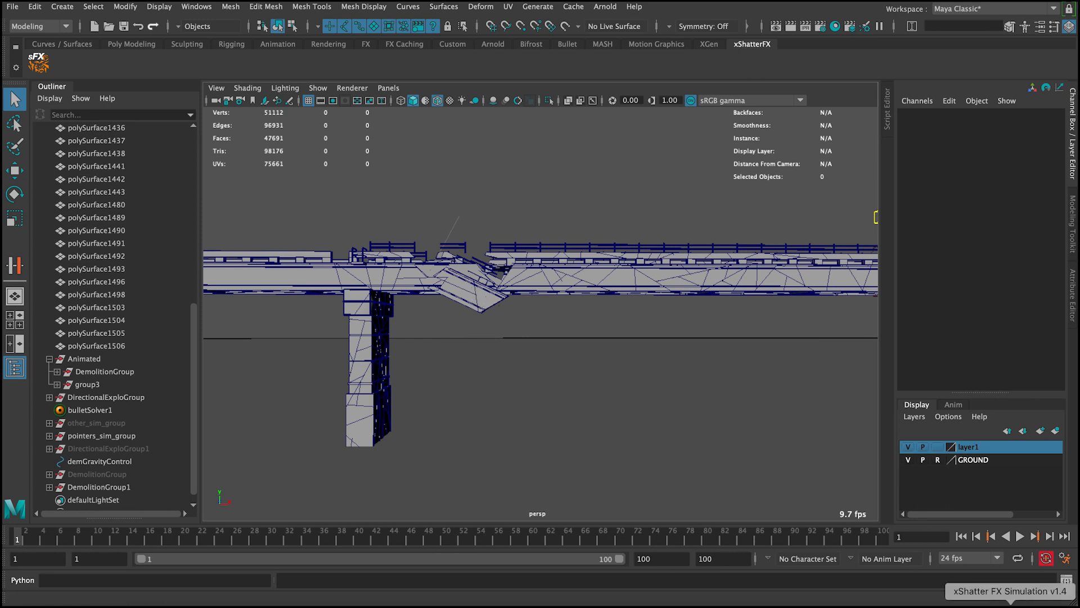
pyautogui.hotkey('ctrl', 'z')
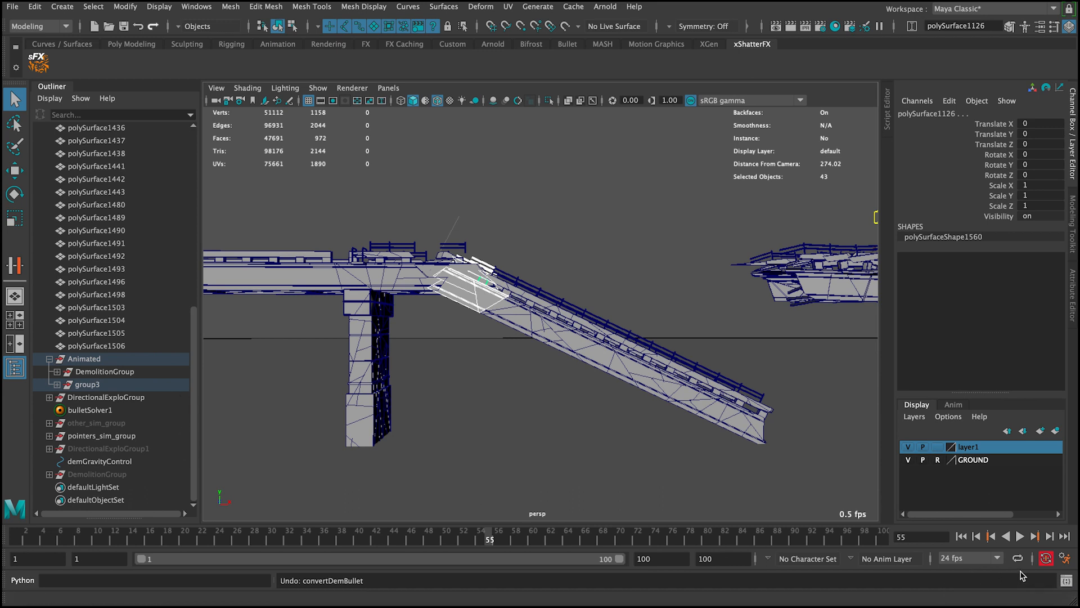
# At frame 1, convert the selected deck-end pieces to demolition dynamics in xShatter FX and generate their demolition
pyautogui.click(1013, 607)
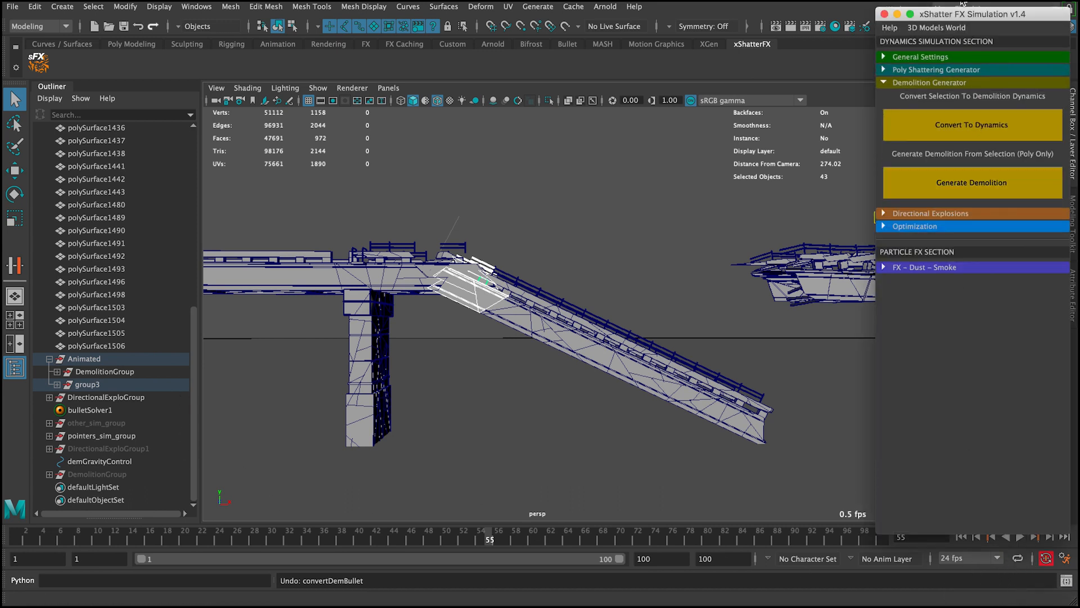
pyautogui.moveTo(960, 18); pyautogui.dragTo(921, 11)
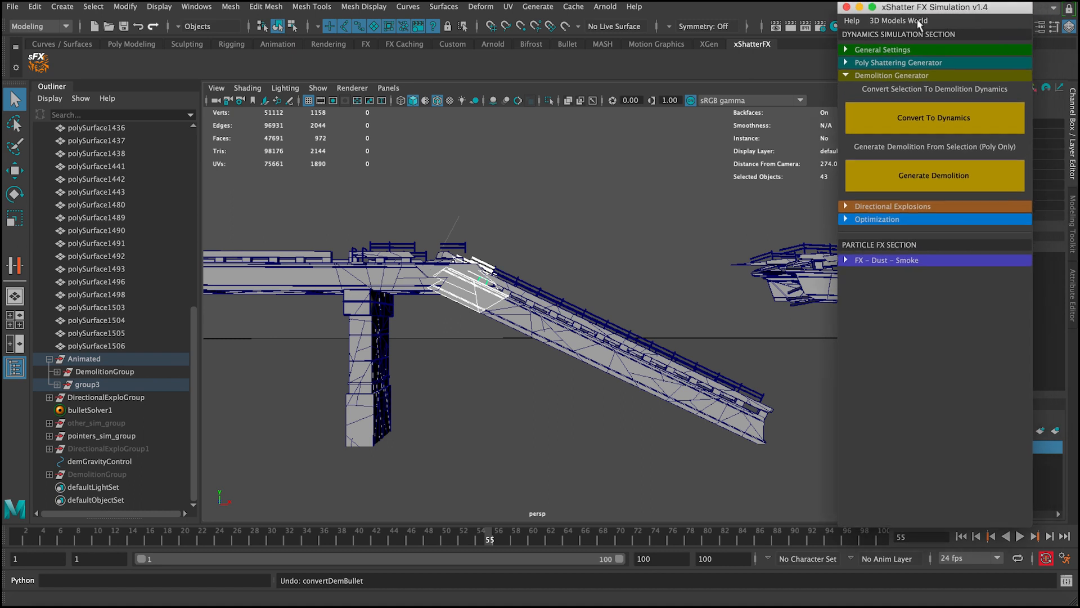
pyautogui.click(961, 537)
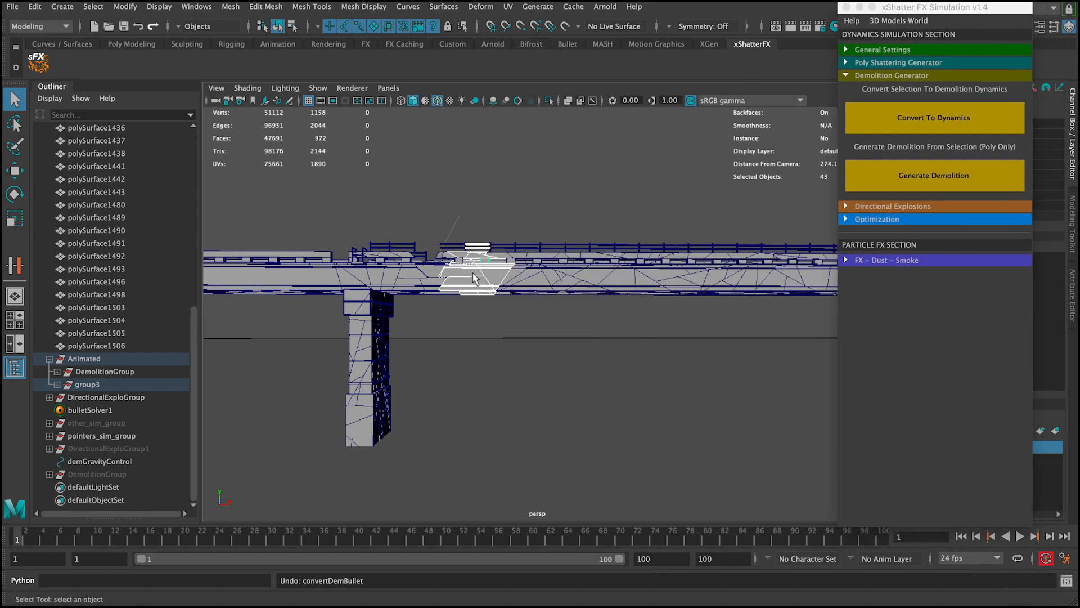
pyautogui.click(903, 120)
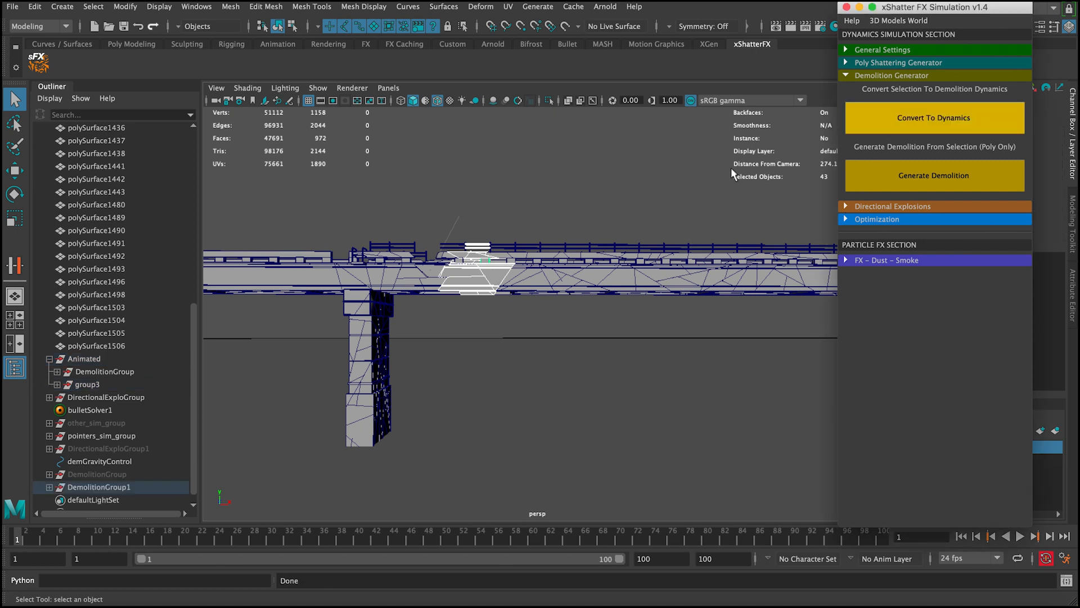
pyautogui.click(912, 182)
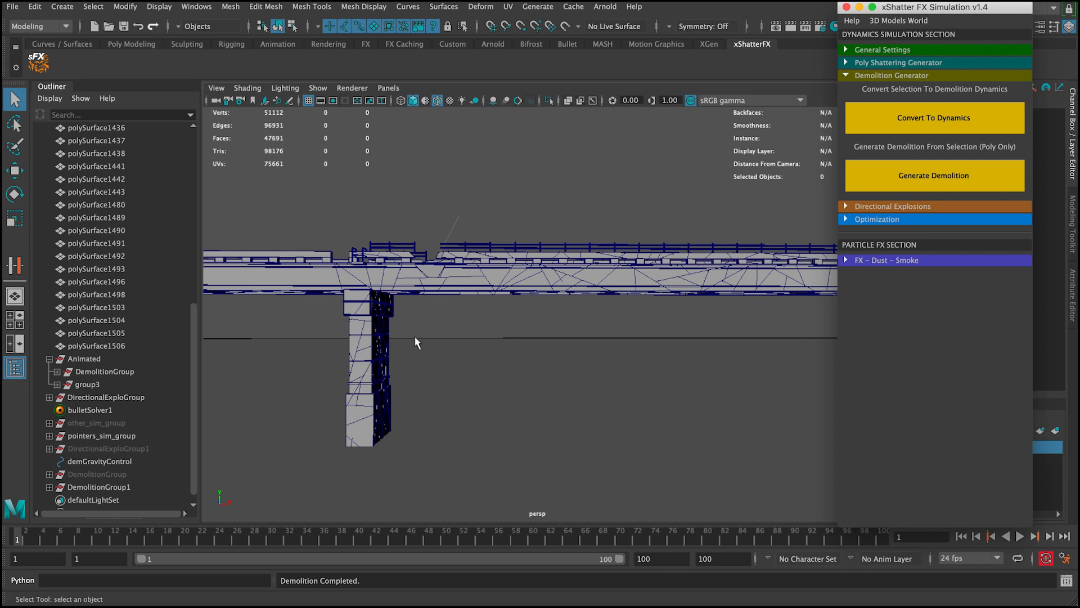
# Close the xShatter FX window and parent DemolitionGroup1 under the animated group3
pyautogui.click(860, 7)
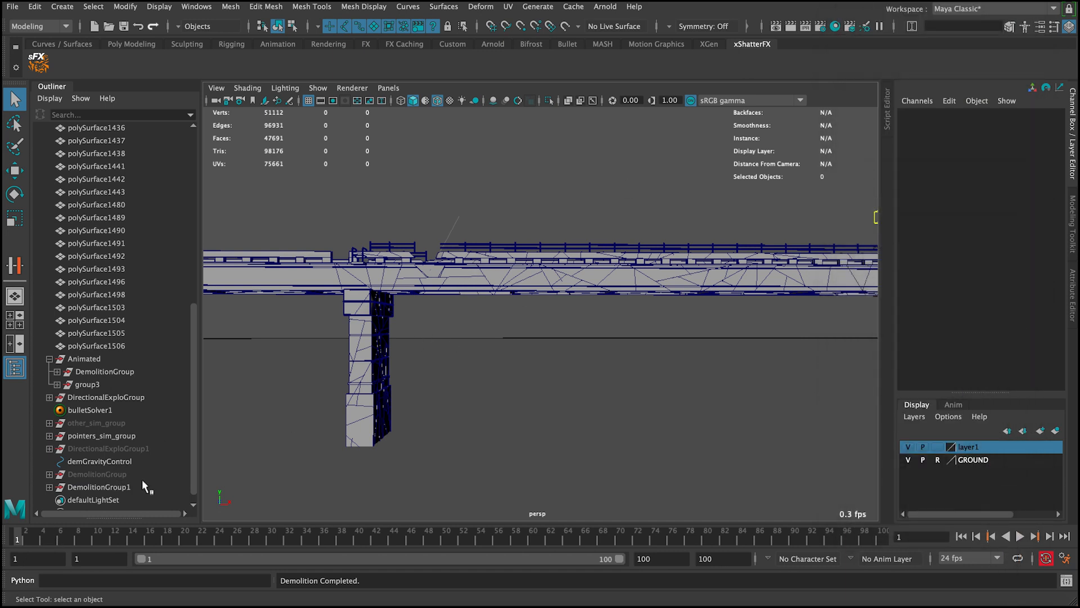
pyautogui.click(128, 486)
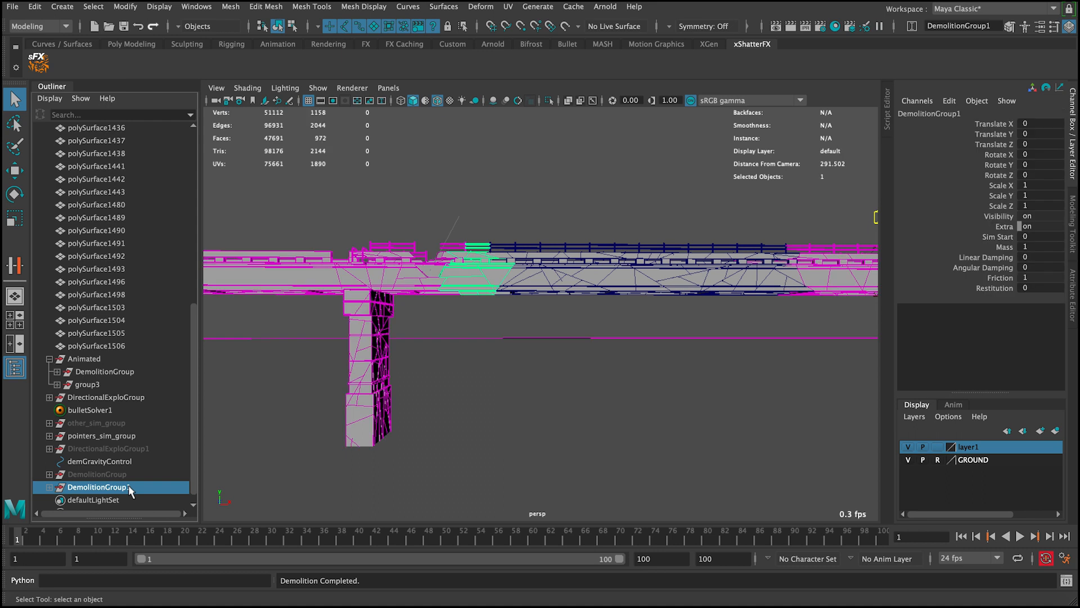
pyautogui.click(85, 384)
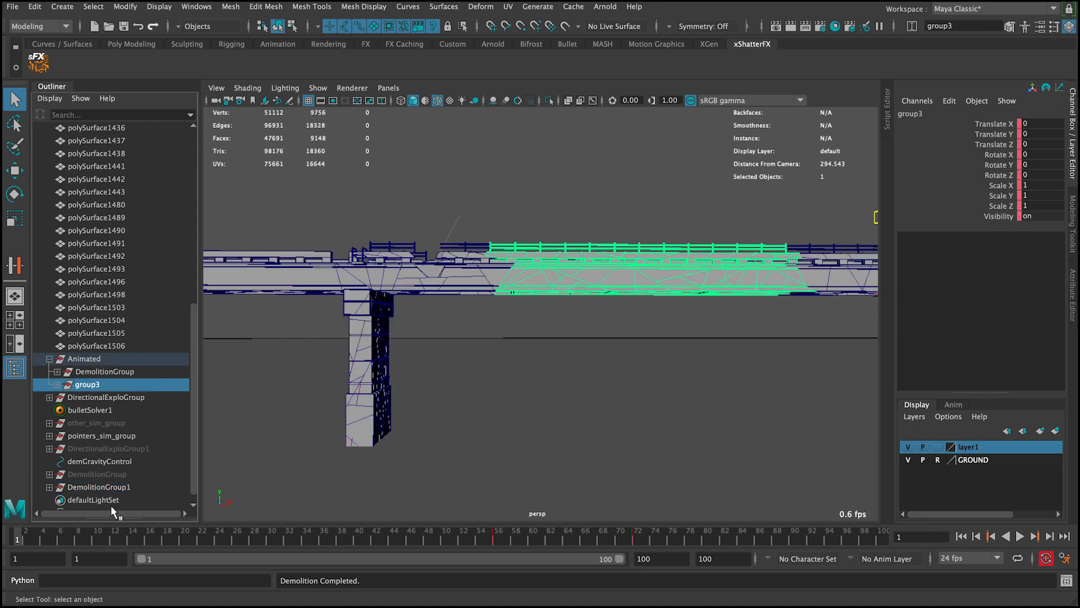
pyautogui.click(110, 487)
pyautogui.moveTo(110, 487); pyautogui.dragTo(94, 385, button='middle')
pyautogui.click(94, 385)
pyautogui.click(618, 179)
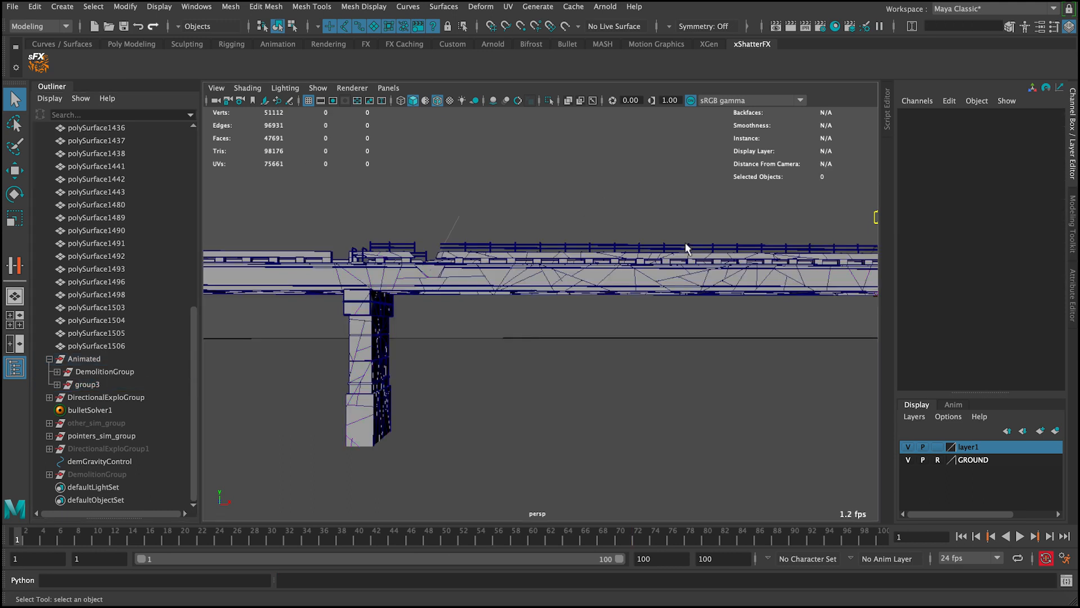
# At frame 1, turn visibility back on for DirectionalExploGroup1 and the top-level DemolitionGroup
pyautogui.keyDown('alt'); pyautogui.moveTo(706, 261); pyautogui.dragTo(636, 230, button='right'); pyautogui.keyUp('alt')
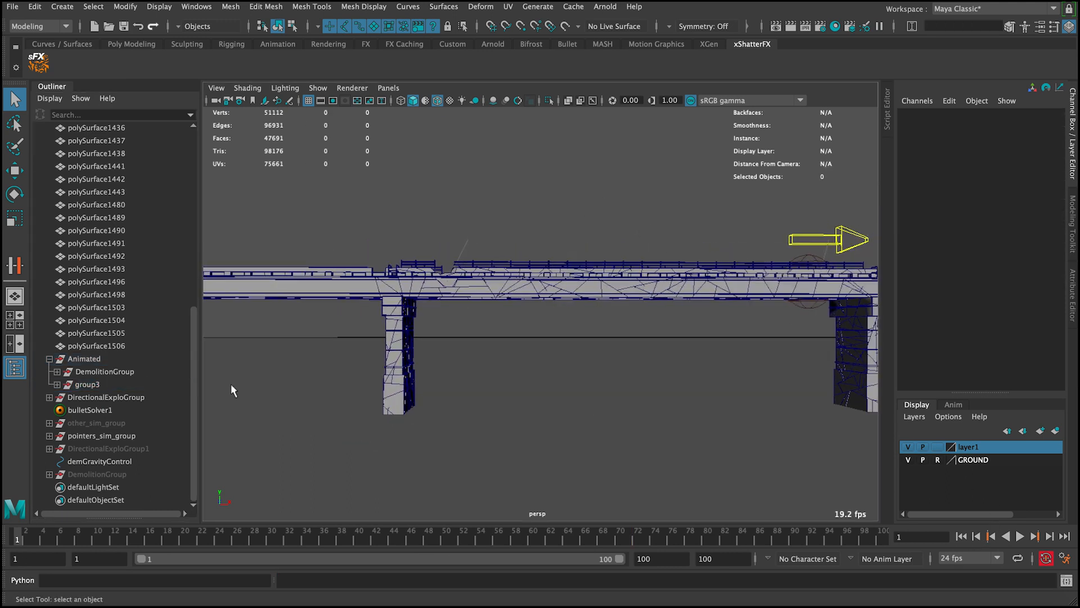
pyautogui.click(123, 448)
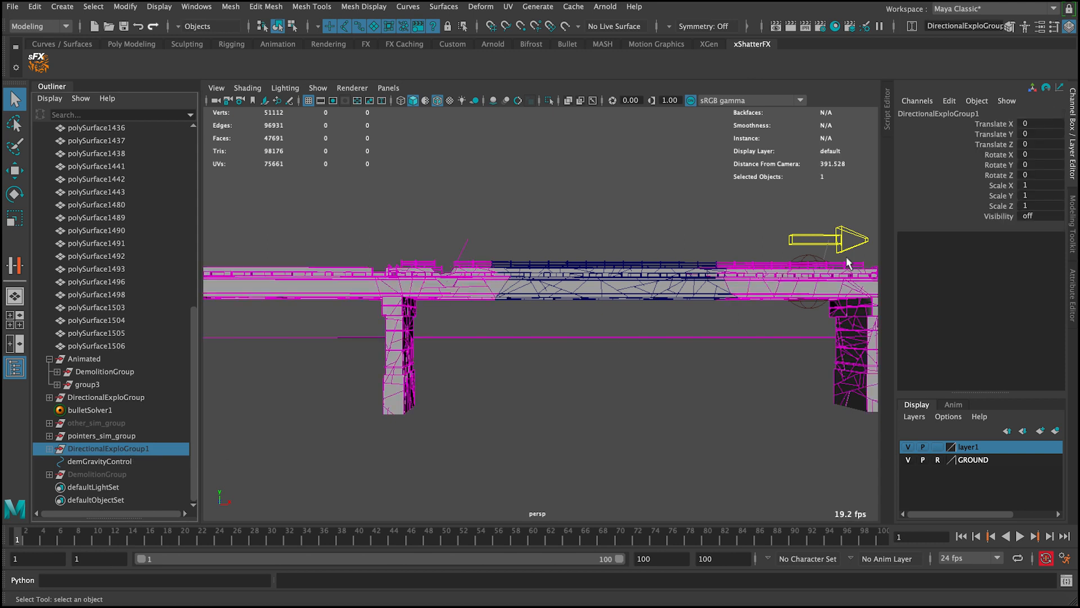
pyautogui.click(1046, 211)
pyautogui.write('1')
pyautogui.press('Return')
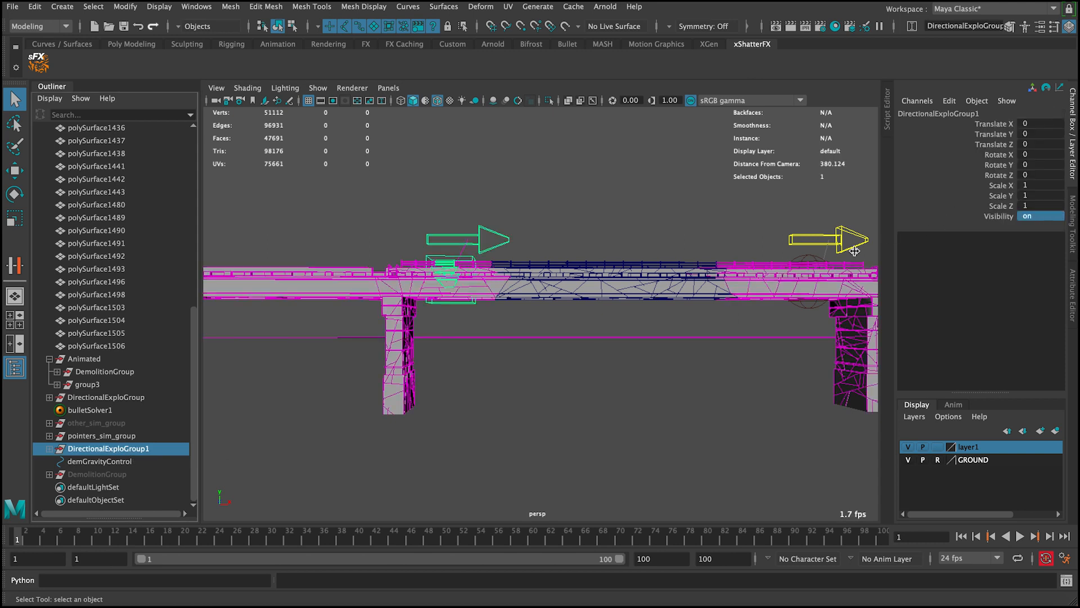
pyautogui.click(127, 475)
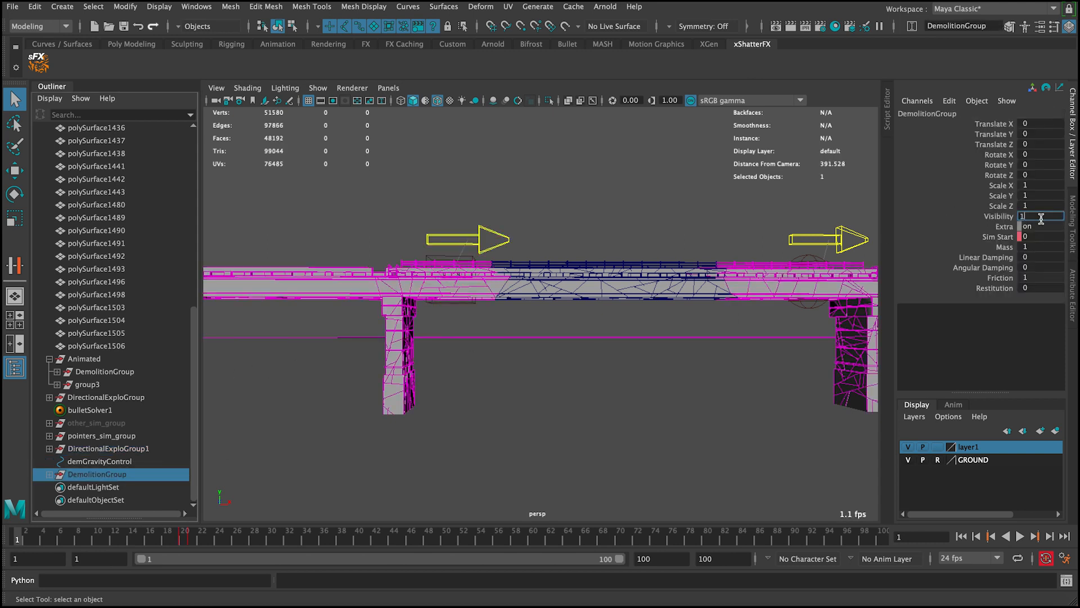
pyautogui.press('Return')
pyautogui.click(636, 211)
# Play the bridge collapse simulation through to about frame 94, then return to the first frame
pyautogui.keyDown('alt'); pyautogui.moveTo(611, 204); pyautogui.dragTo(612, 209); pyautogui.keyUp('alt')
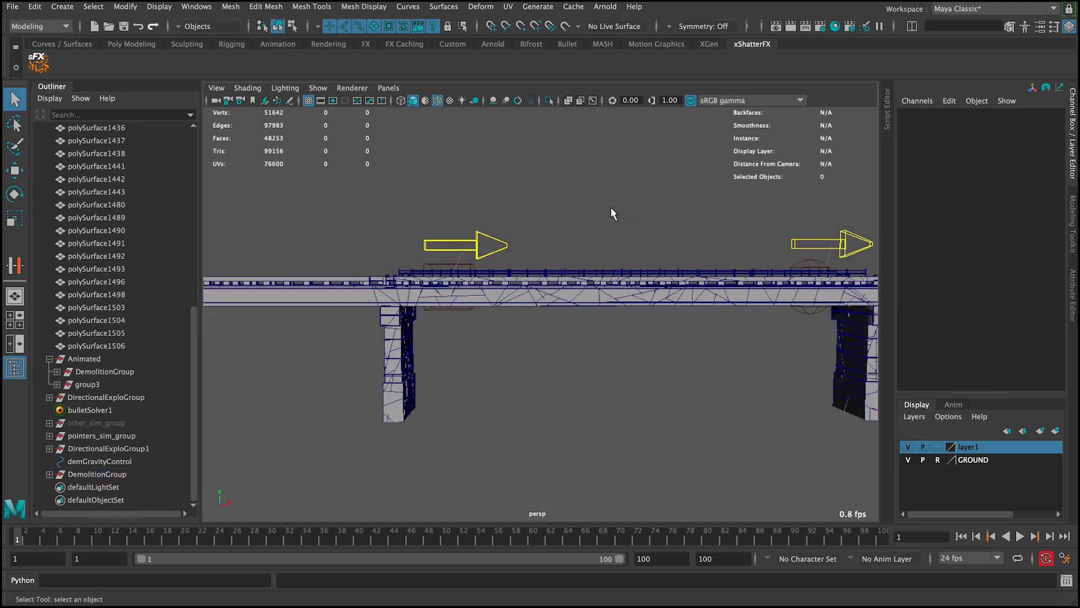
pyautogui.click(1020, 536)
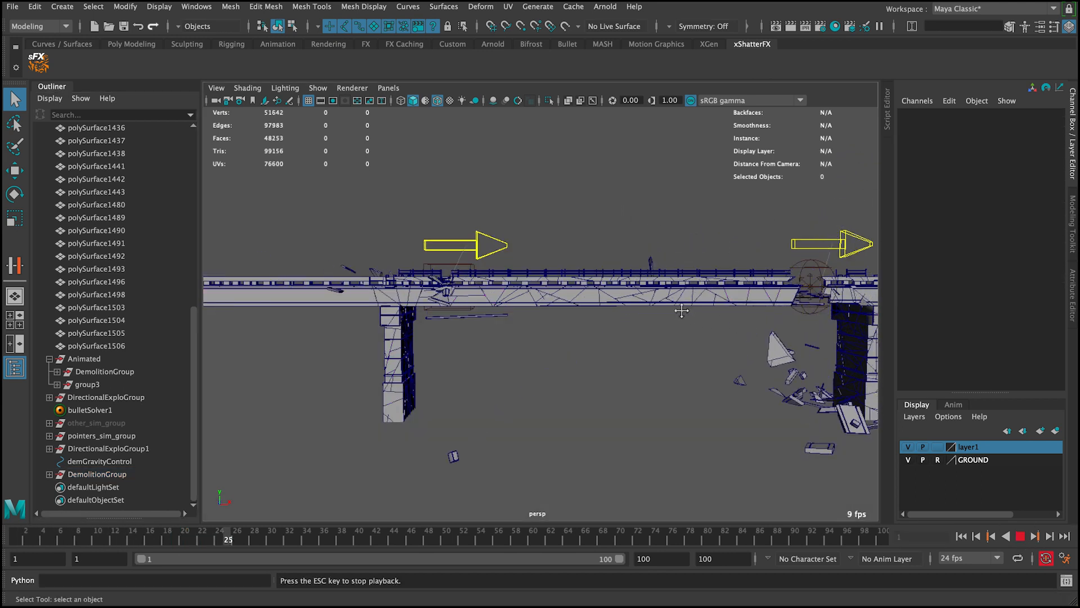
pyautogui.keyDown('alt'); pyautogui.moveTo(683, 306); pyautogui.dragTo(670, 307, button='middle'); pyautogui.keyUp('alt')
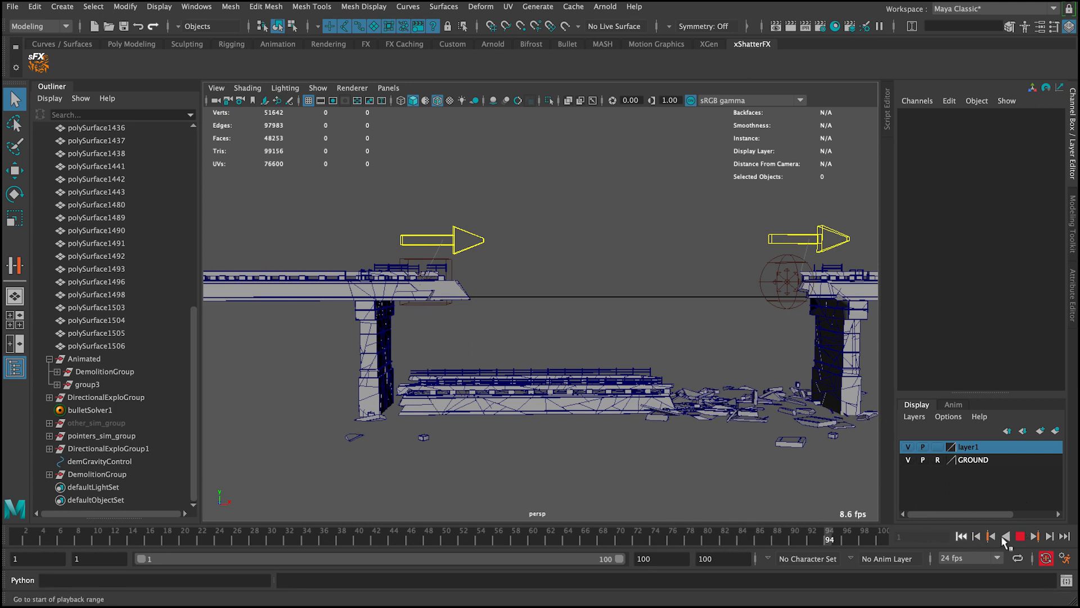
pyautogui.click(1022, 536)
pyautogui.click(961, 536)
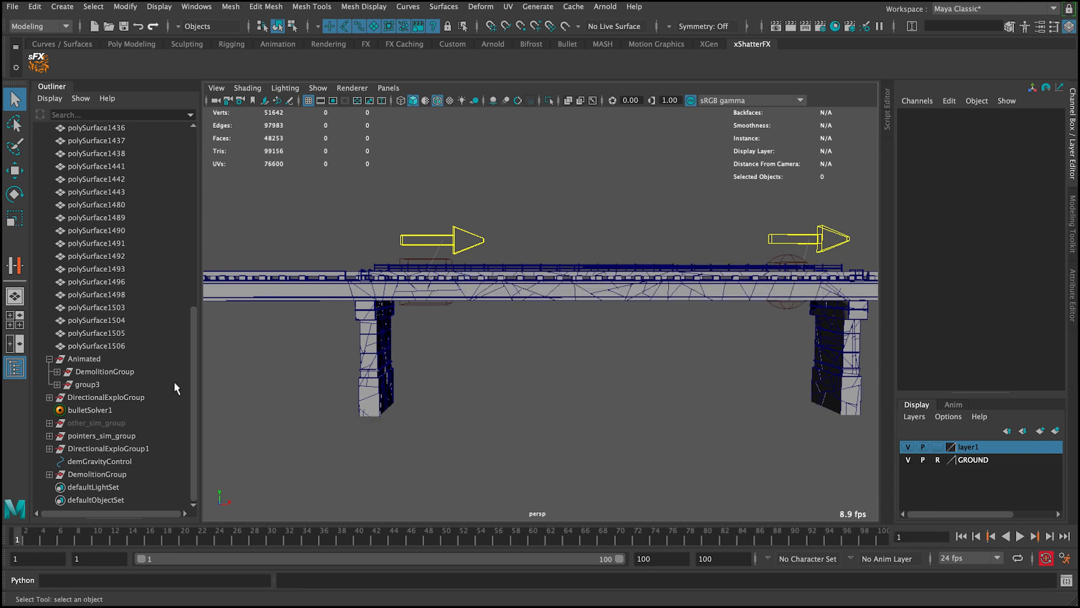
# Key Sim Start of DemolitionGroup1 inside group3 at 0 on frame 57 and at 1 on frame 58
pyautogui.scroll(1, 73, 427)
pyautogui.click(58, 398)
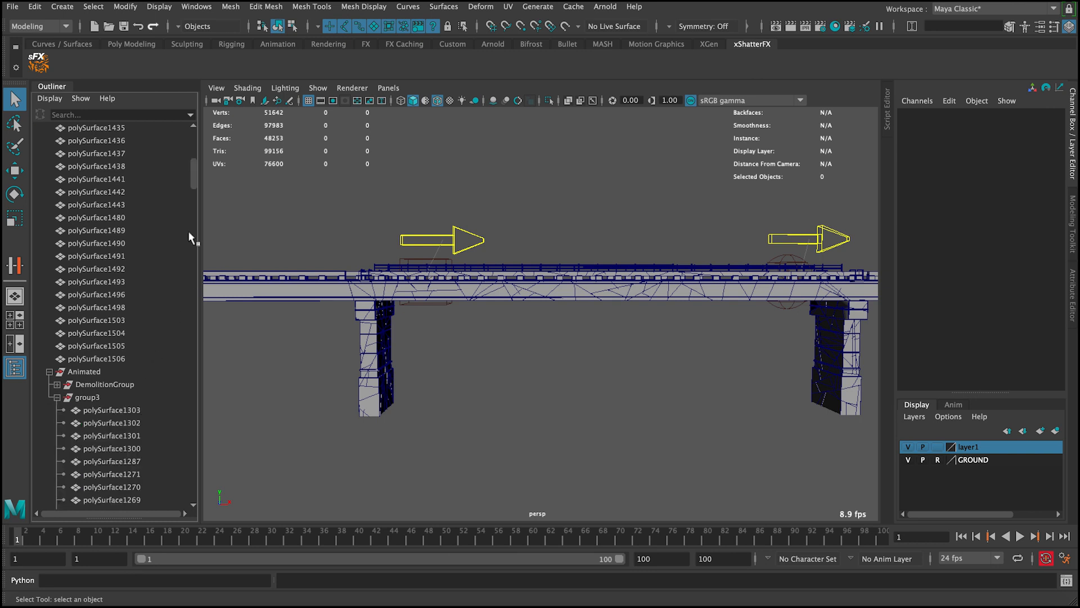
pyautogui.moveTo(191, 179); pyautogui.dragTo(181, 495)
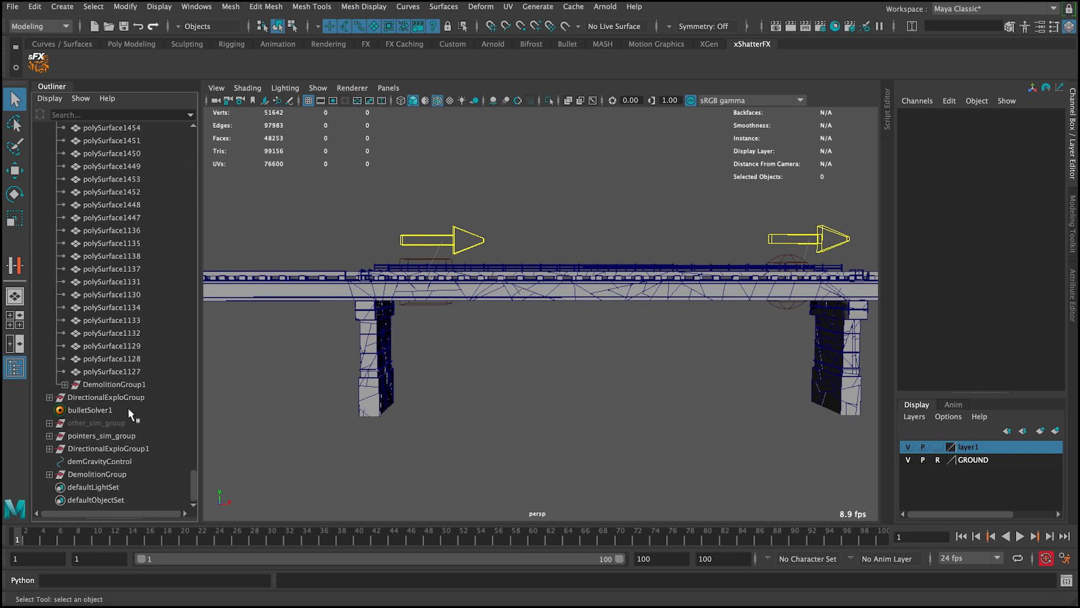
pyautogui.click(114, 385)
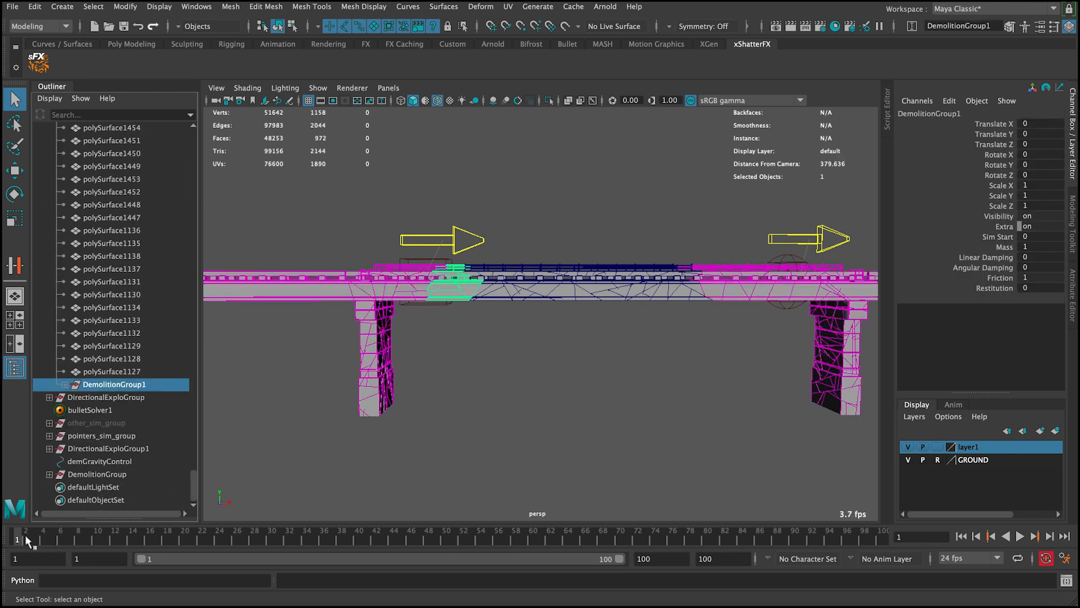
pyautogui.moveTo(35, 539); pyautogui.dragTo(475, 544)
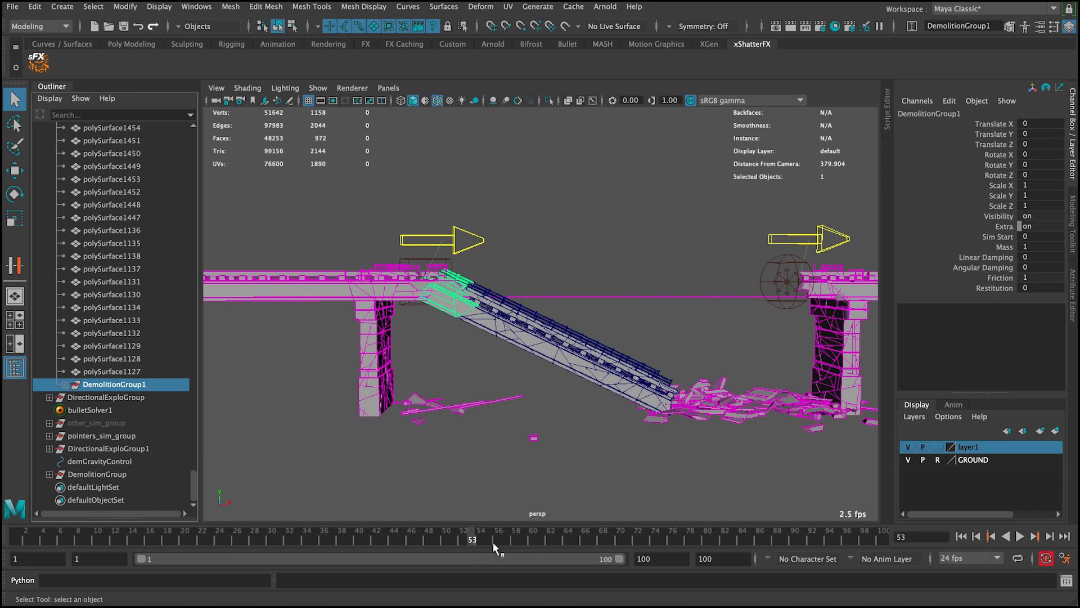
pyautogui.moveTo(494, 543)
pyautogui.mouseDown()
pyautogui.moveTo(481, 538)
pyautogui.moveTo(546, 539)
pyautogui.moveTo(424, 535)
pyautogui.moveTo(508, 538)
pyautogui.mouseUp()
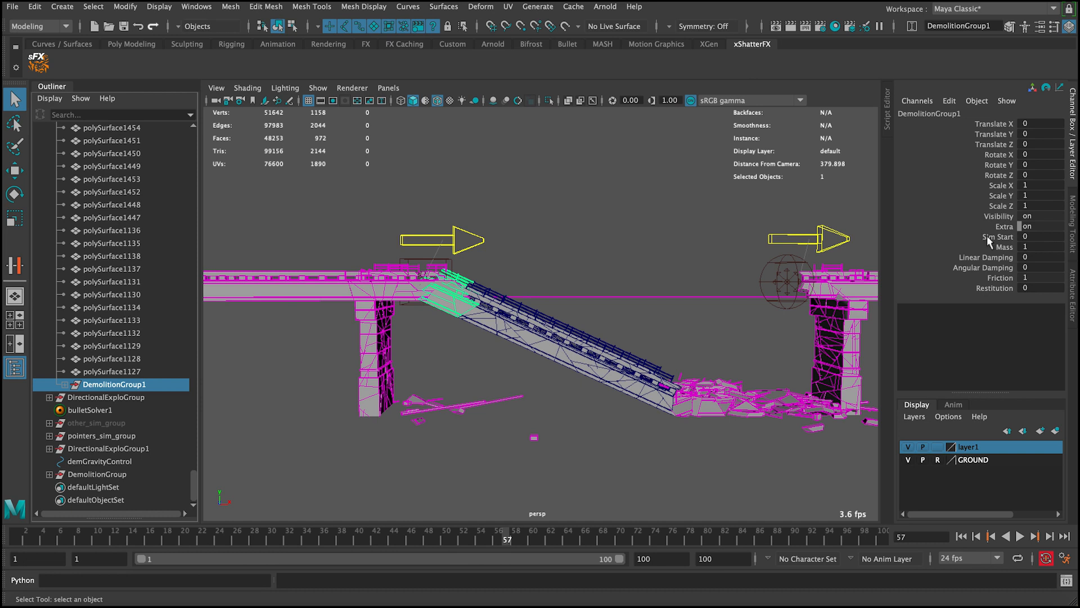
pyautogui.moveTo(987, 239); pyautogui.dragTo(935, 273, button='right')
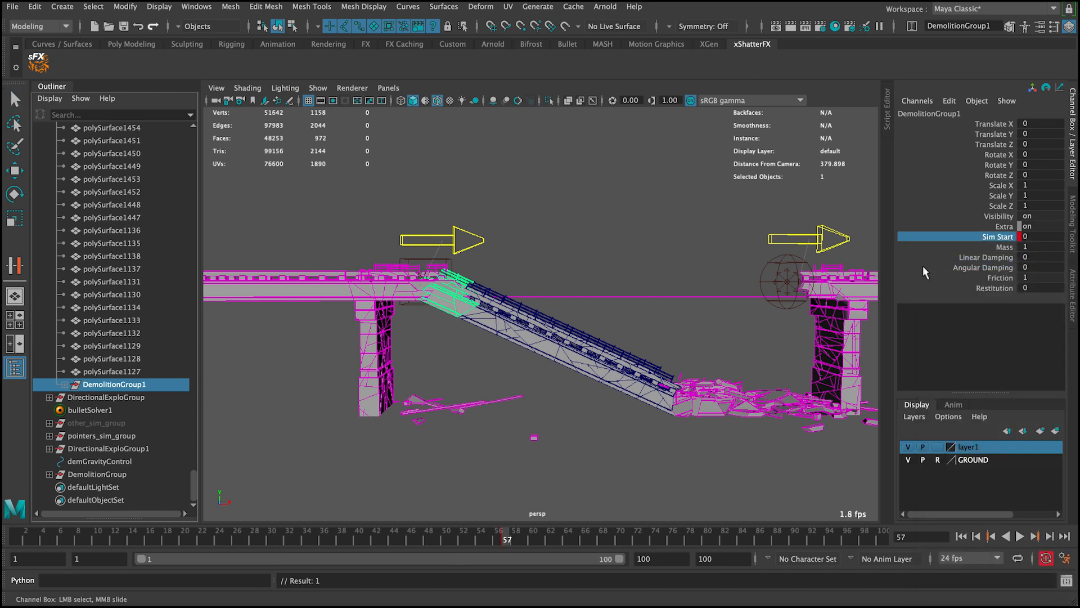
pyautogui.hotkey('alt', '.')
pyautogui.click(1049, 236)
pyautogui.write('1')
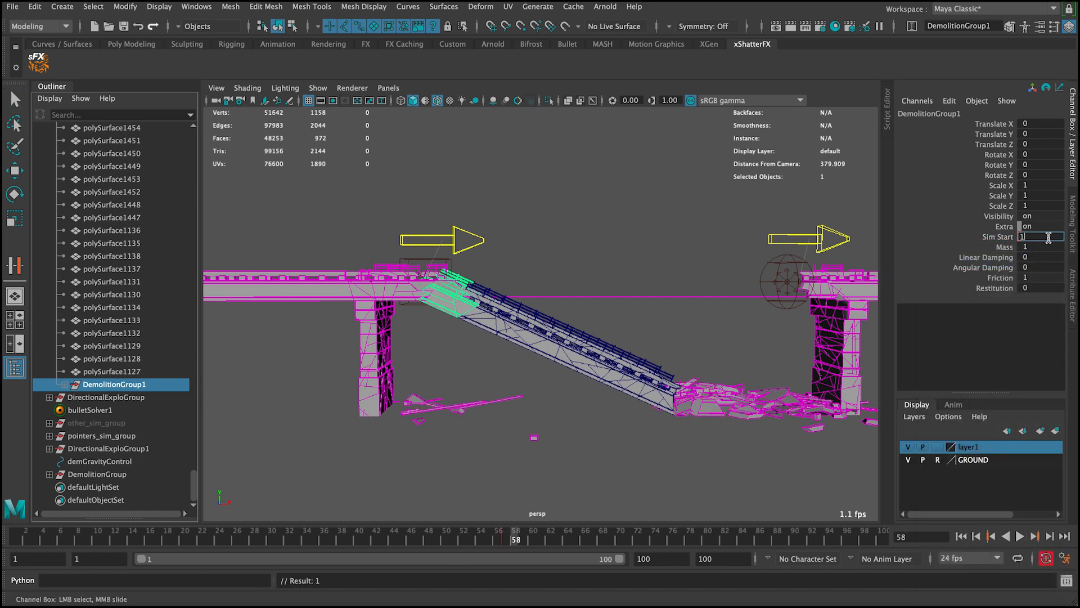
pyautogui.press('Return')
# Clear the selection and replay the bridge simulation from frame 1 to check the deck-end demolition
pyautogui.scroll(-3, 562, 244)
pyautogui.keyDown('alt'); pyautogui.moveTo(561, 243); pyautogui.dragTo(426, 243, button='middle'); pyautogui.keyUp('alt')
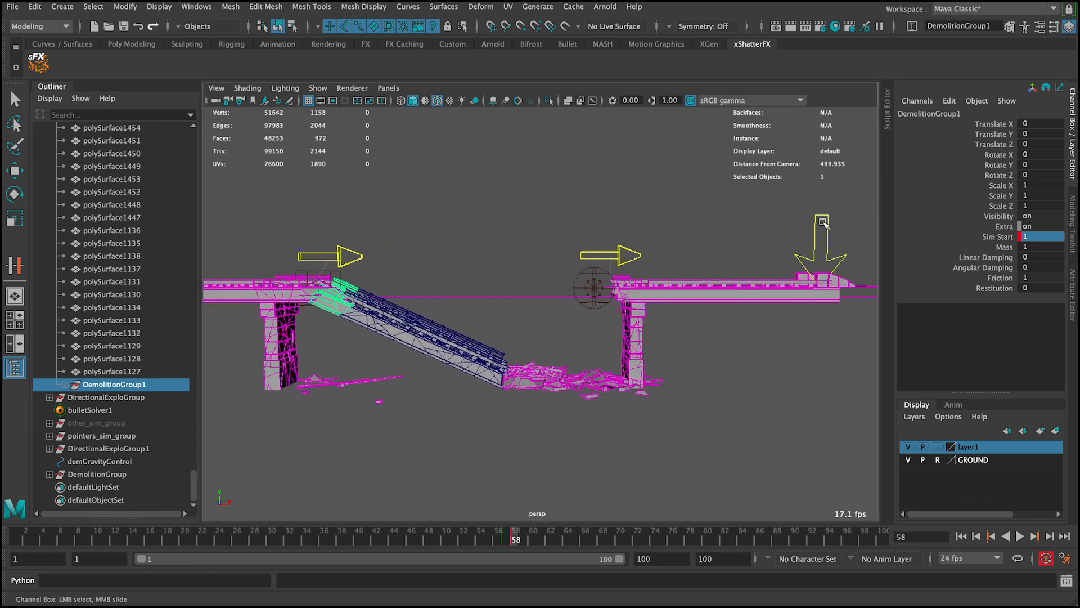
pyautogui.press('q')
pyautogui.click(783, 218)
pyautogui.keyDown('alt'); pyautogui.moveTo(659, 218); pyautogui.dragTo(705, 223, button='middle'); pyautogui.keyUp('alt')
pyautogui.click(865, 216)
pyautogui.click(621, 233)
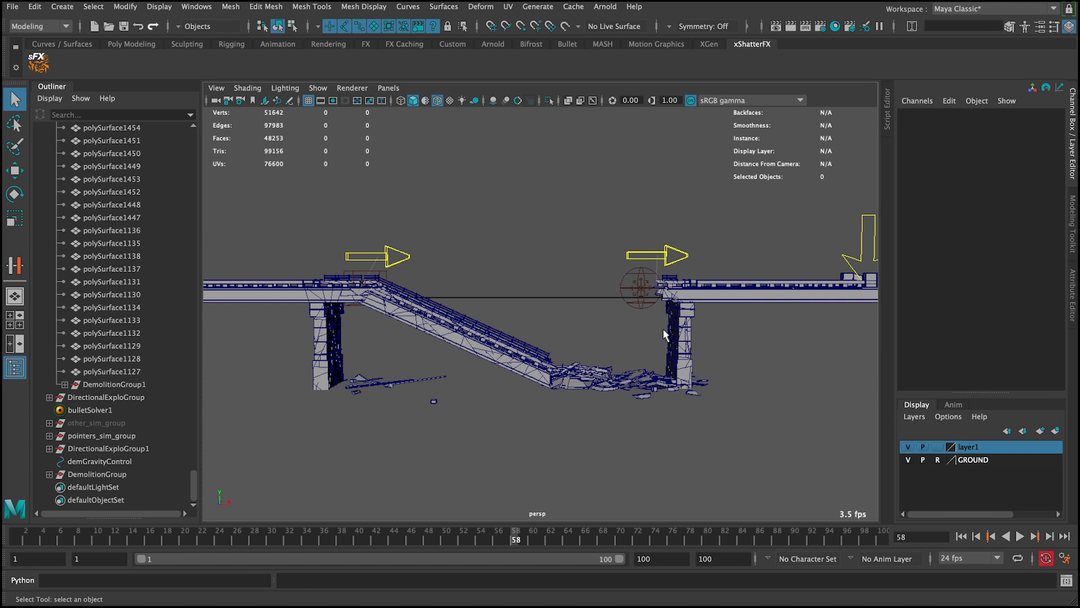
pyautogui.click(961, 537)
pyautogui.click(1020, 537)
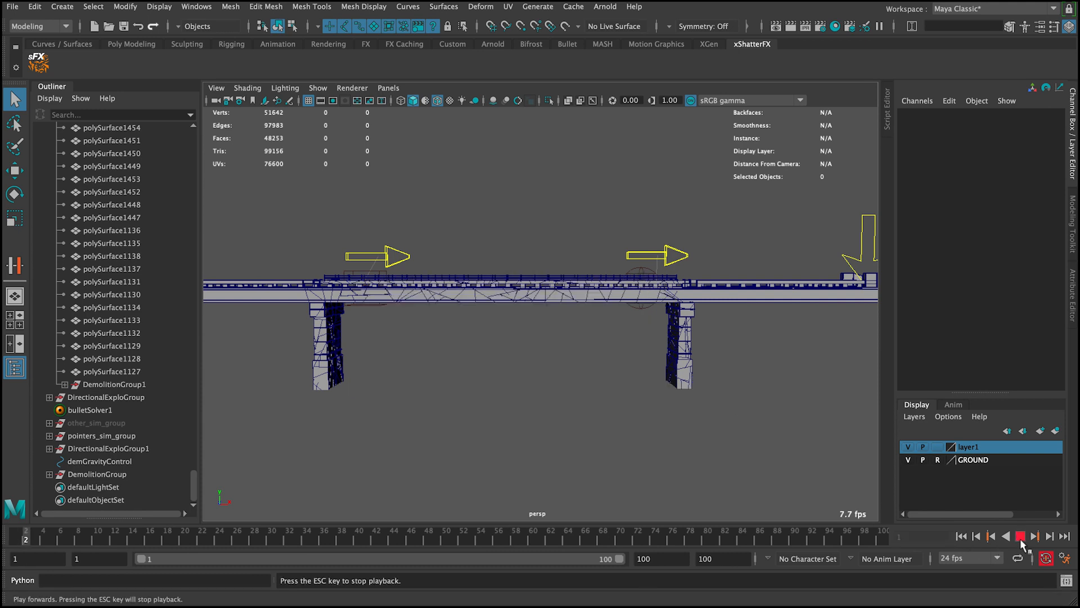